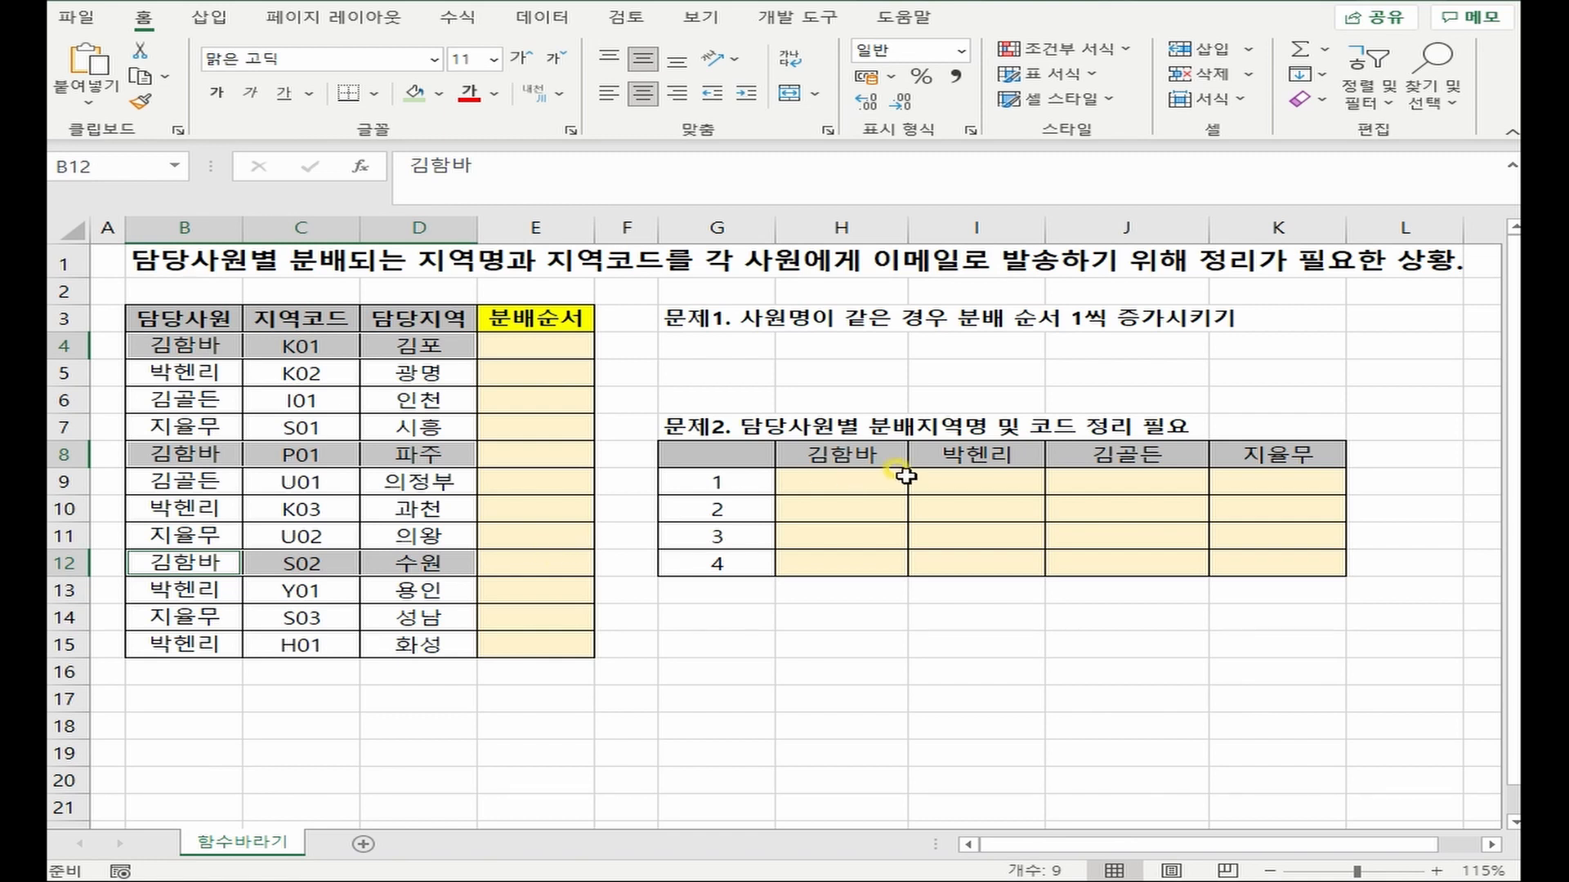
# - Examine the 문제2 summary table: the first employee's column H8:H12 and the order numbers 1 to 4 in G9:G12
pyautogui.moveTo(857, 482); pyautogui.dragTo(861, 569)
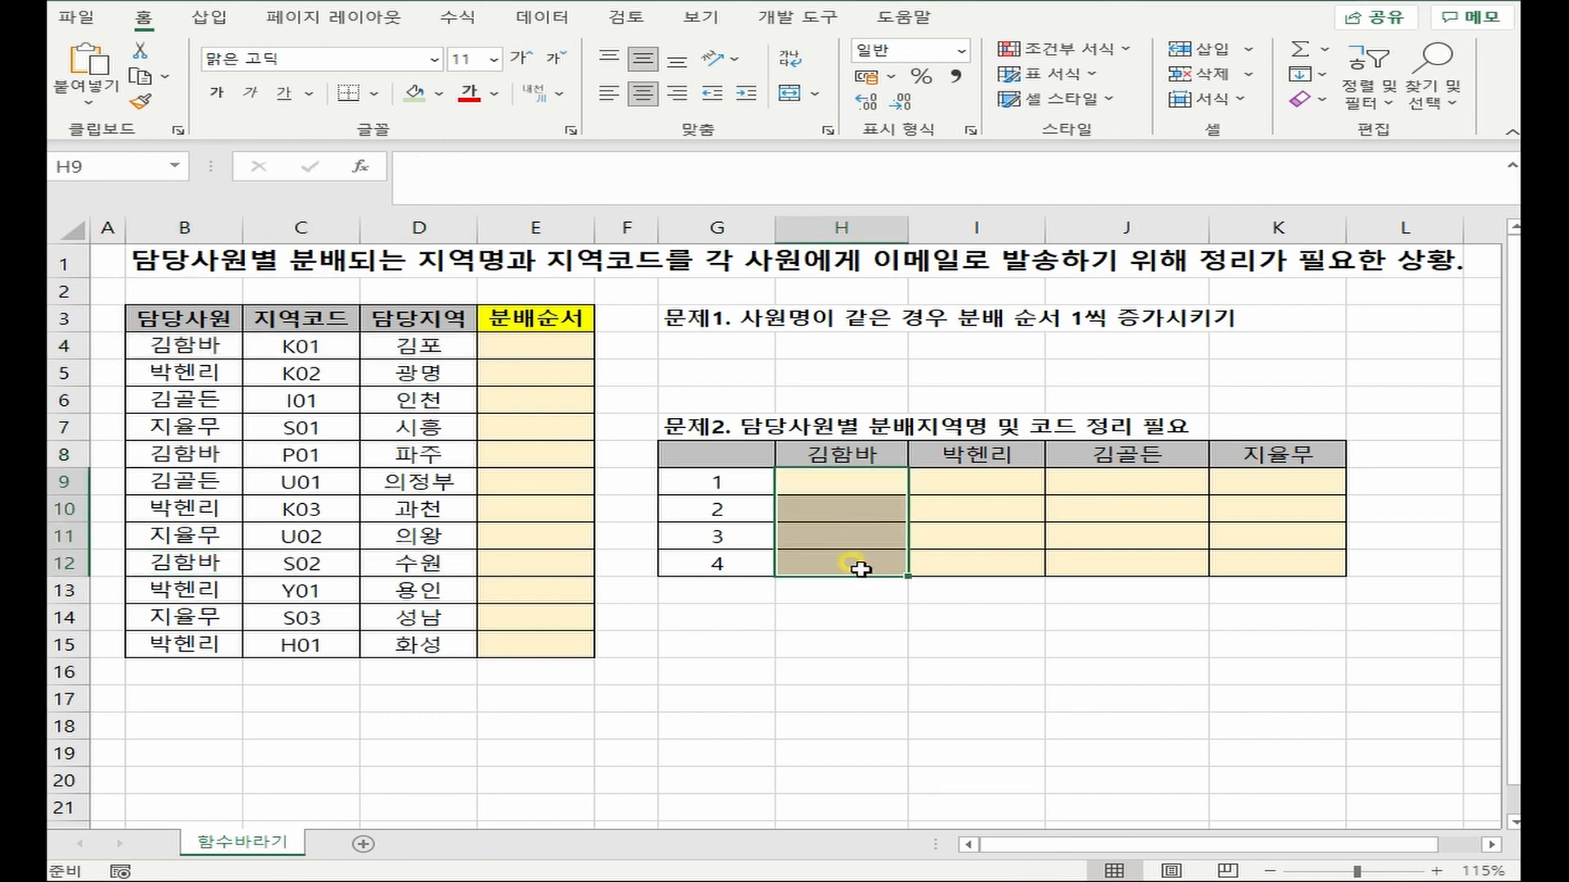
pyautogui.moveTo(816, 446); pyautogui.dragTo(811, 564)
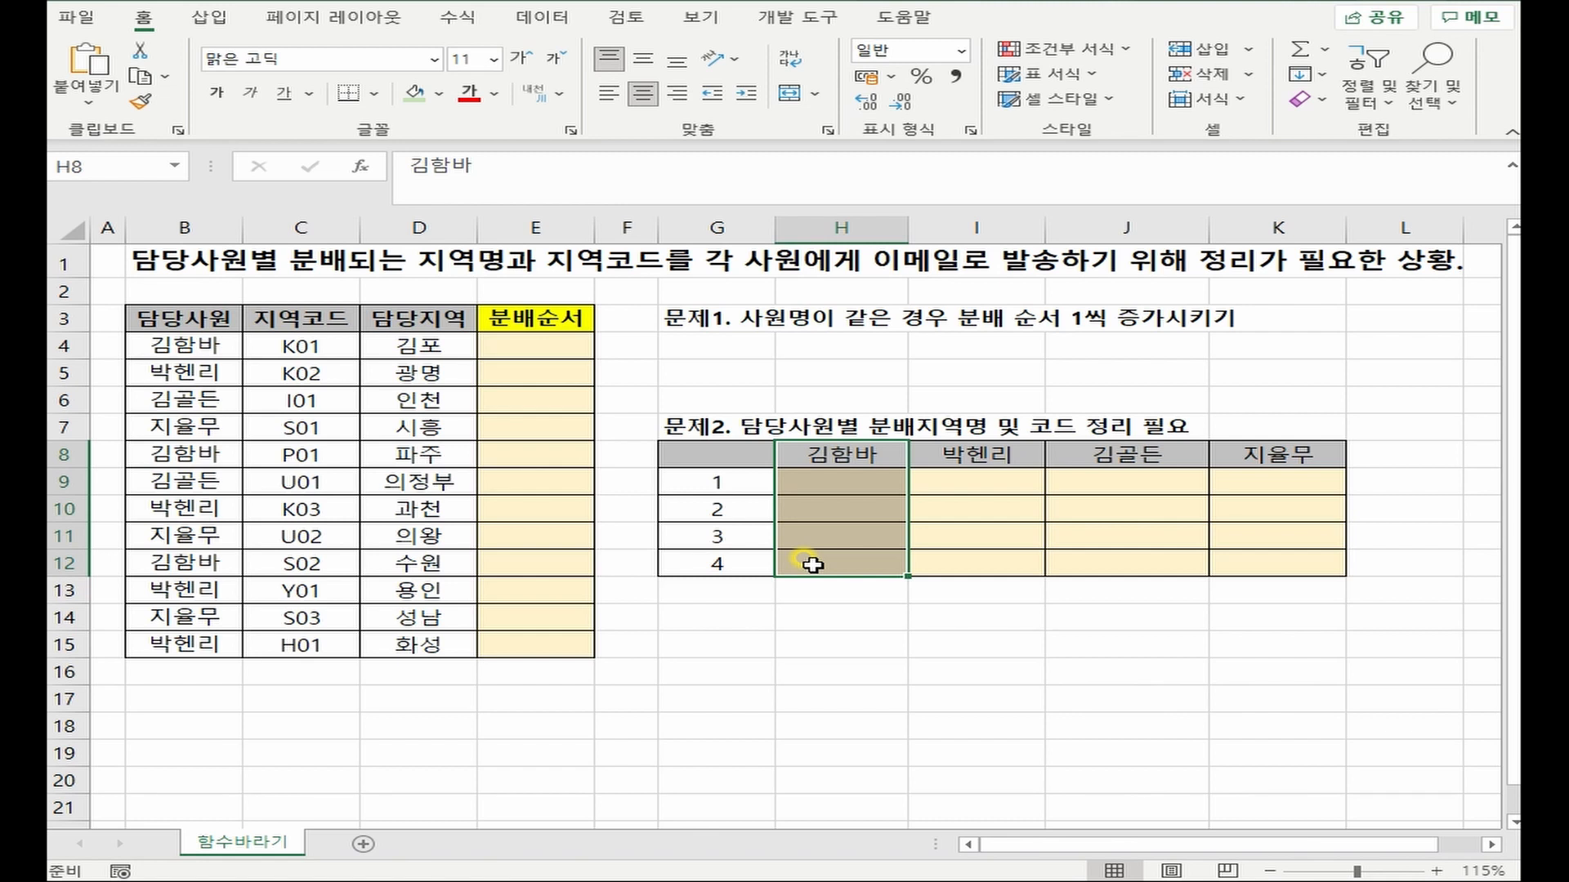
pyautogui.click(839, 451)
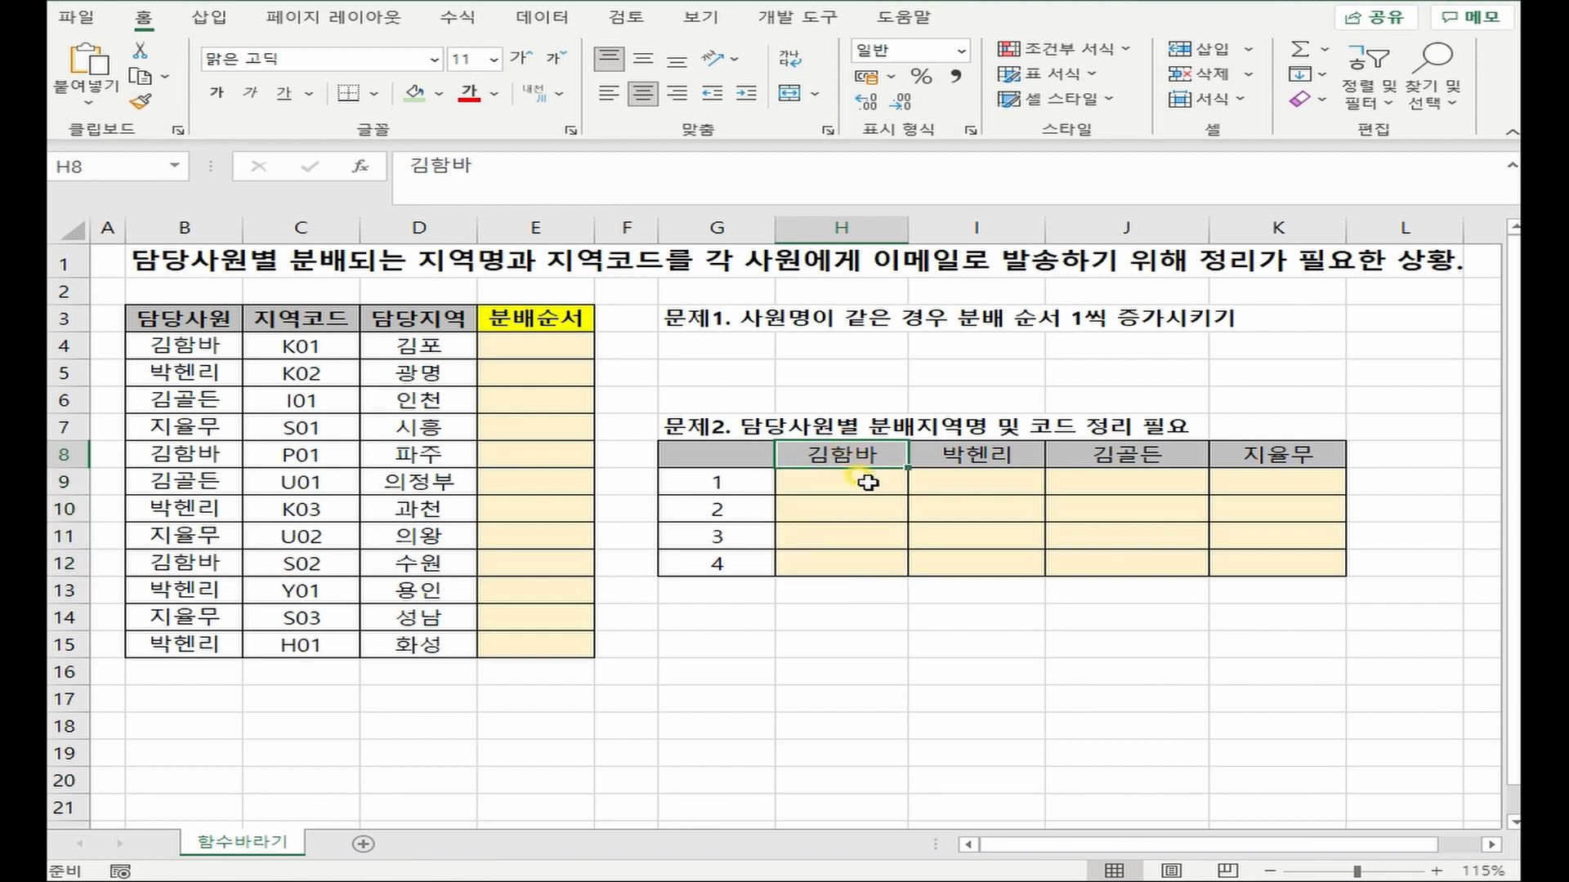
pyautogui.moveTo(823, 483); pyautogui.dragTo(856, 568)
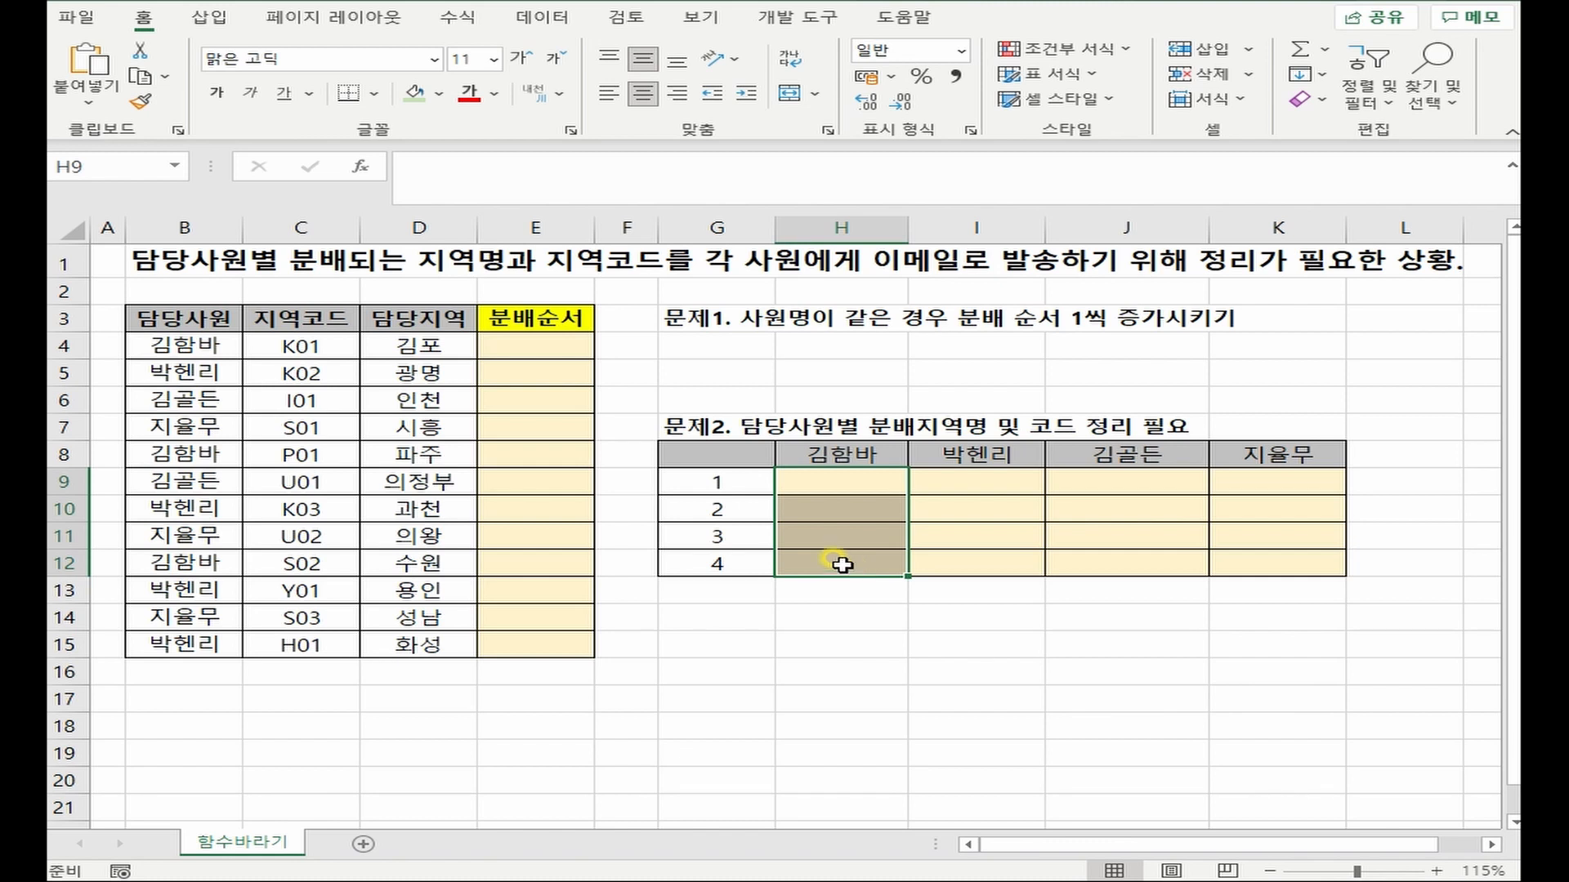
pyautogui.click(719, 487)
pyautogui.click(737, 508)
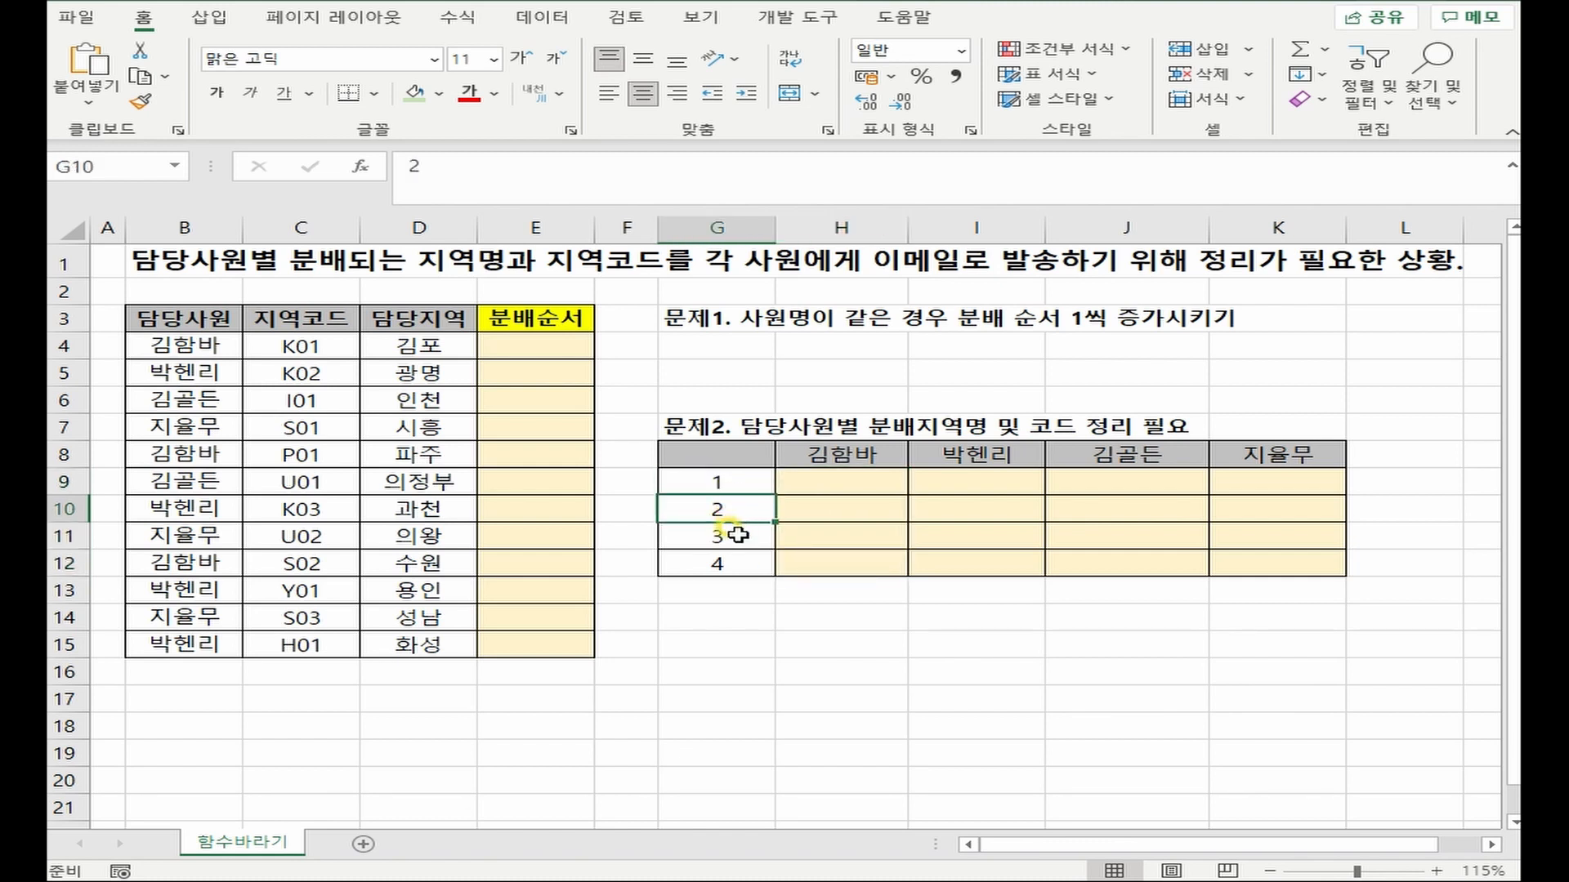
pyautogui.click(735, 535)
pyautogui.click(737, 556)
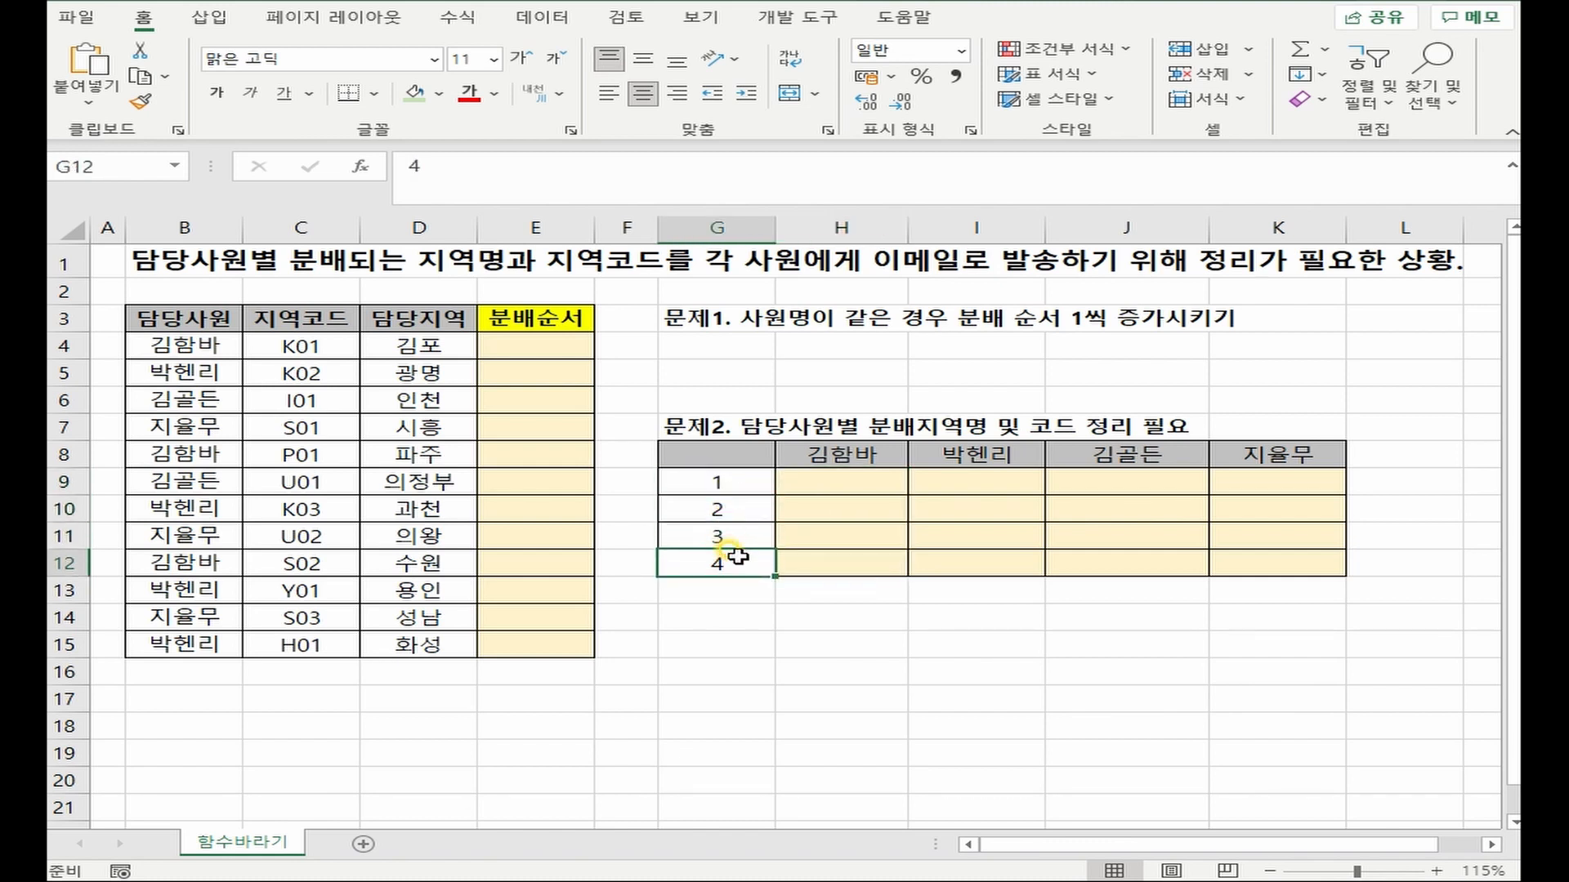
# - Compare the first employee's rows in the assignment list with order numbers 1 to 3 in the 문제2 summary table
pyautogui.click(199, 344)
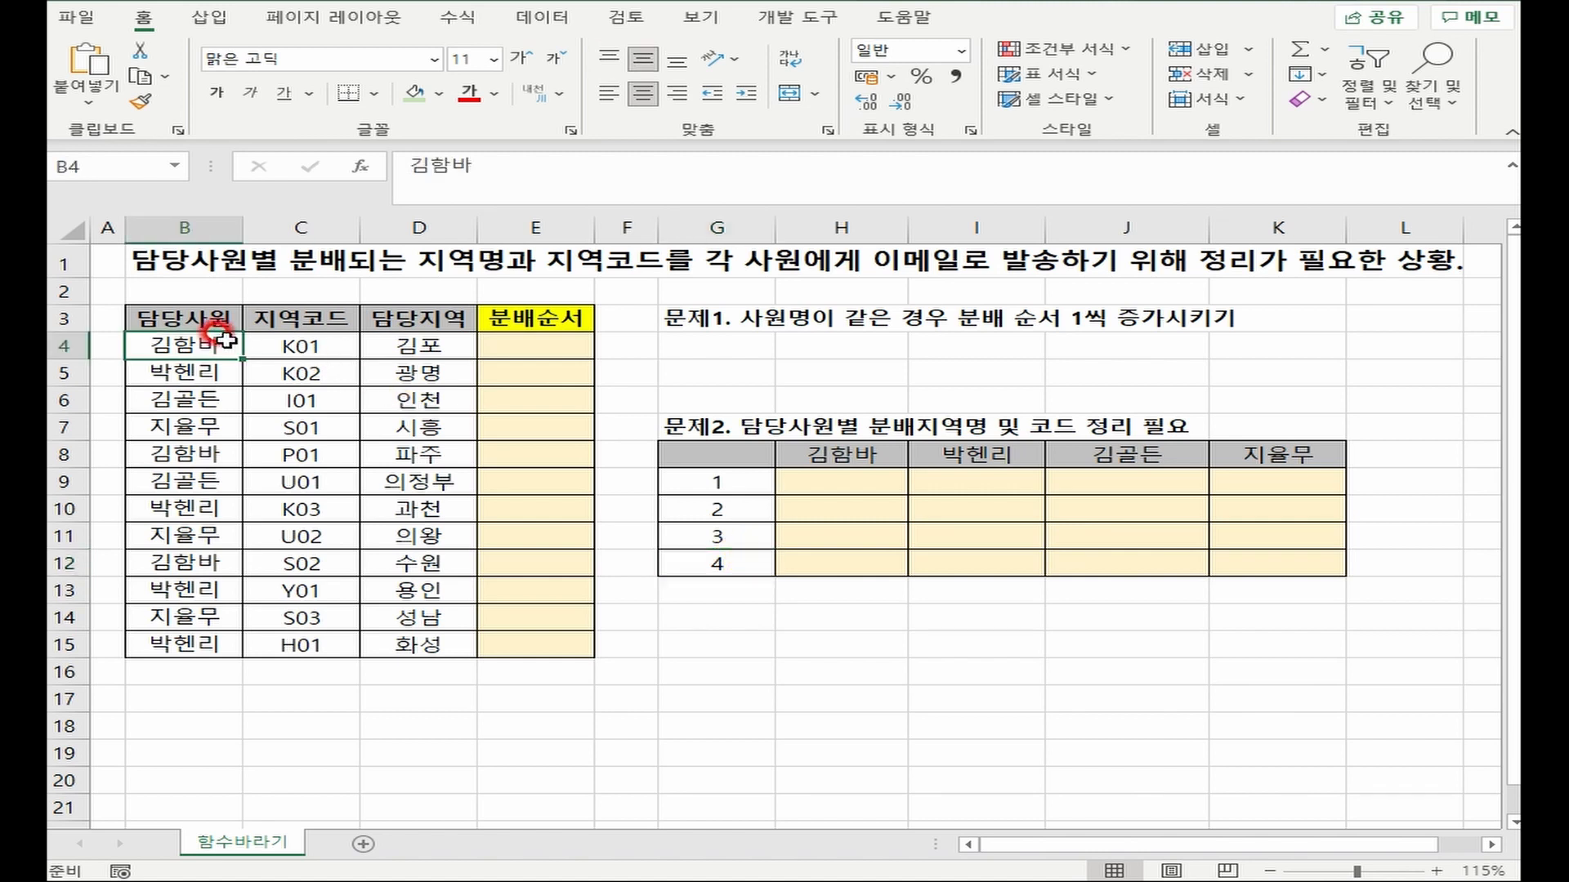
pyautogui.click(416, 347)
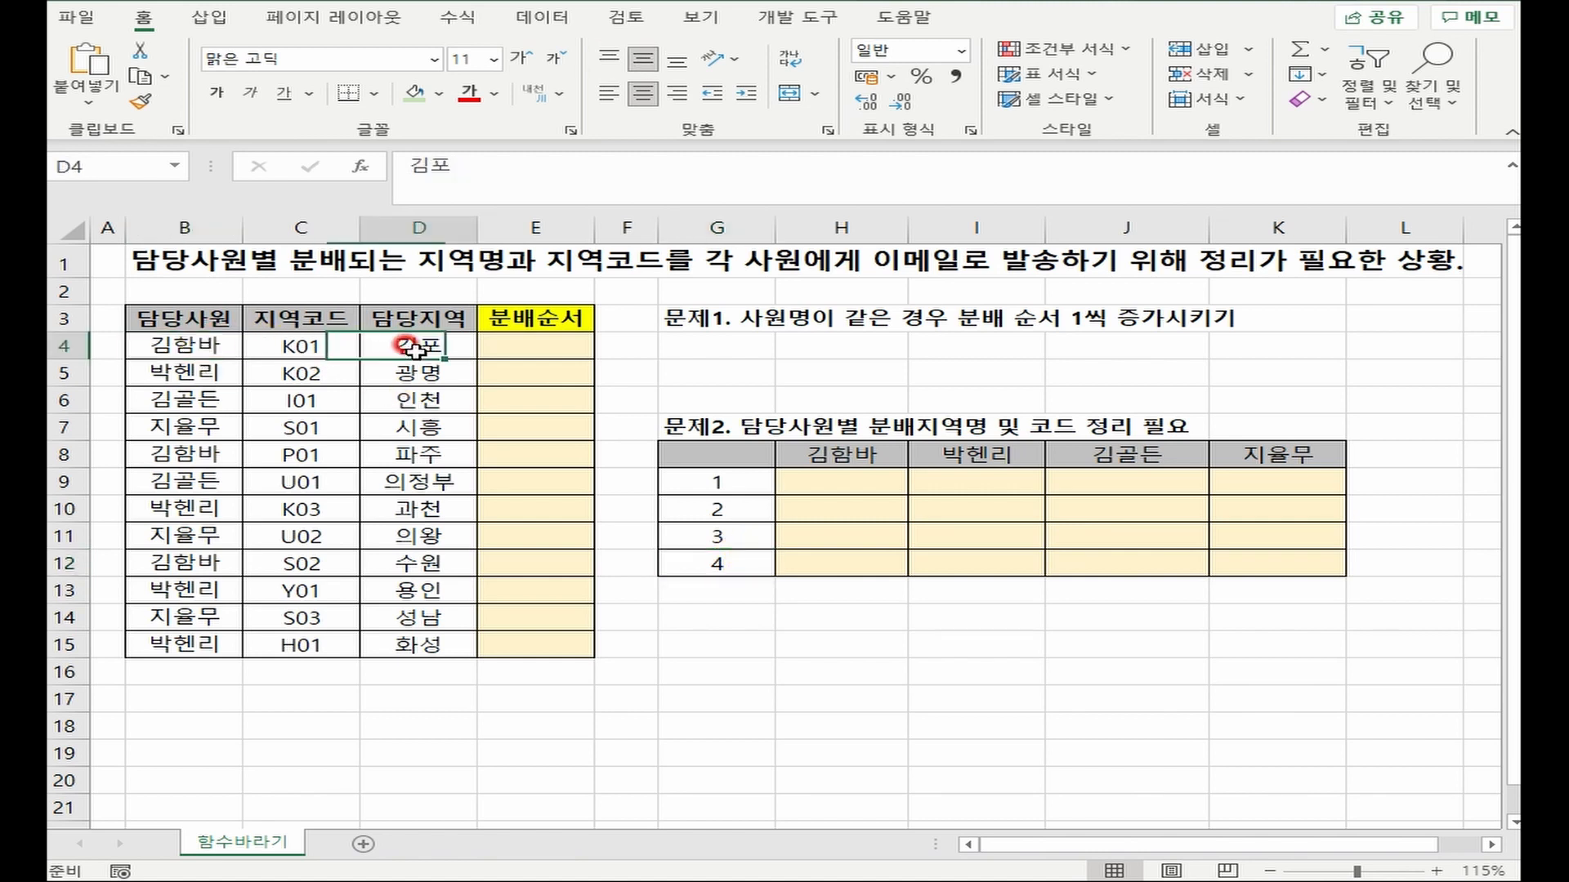
pyautogui.click(163, 345)
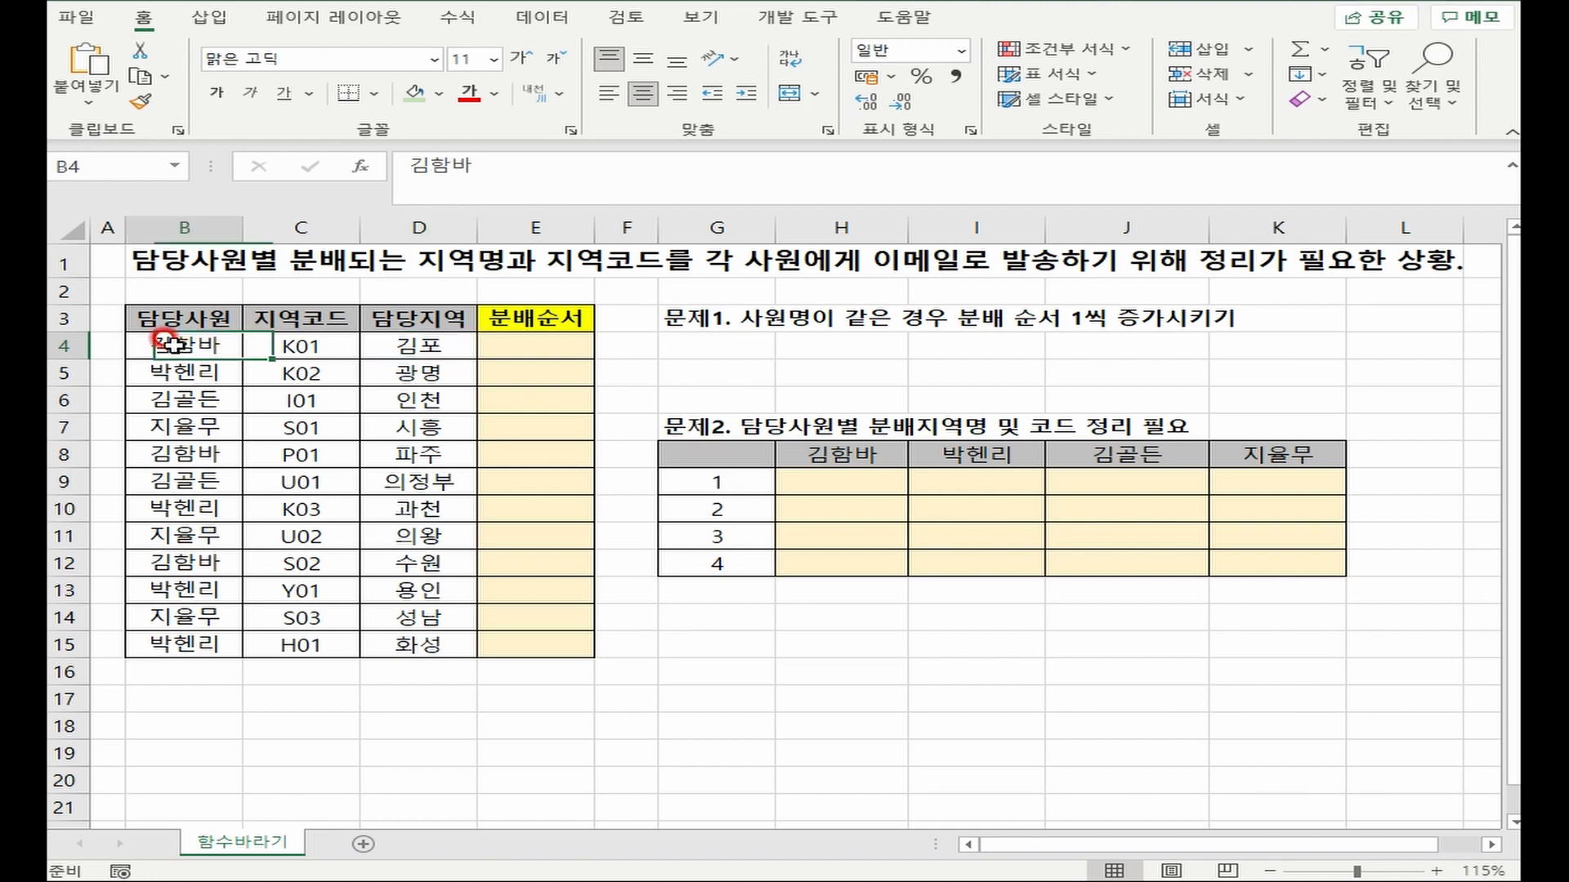
pyautogui.click(181, 458)
pyautogui.click(182, 562)
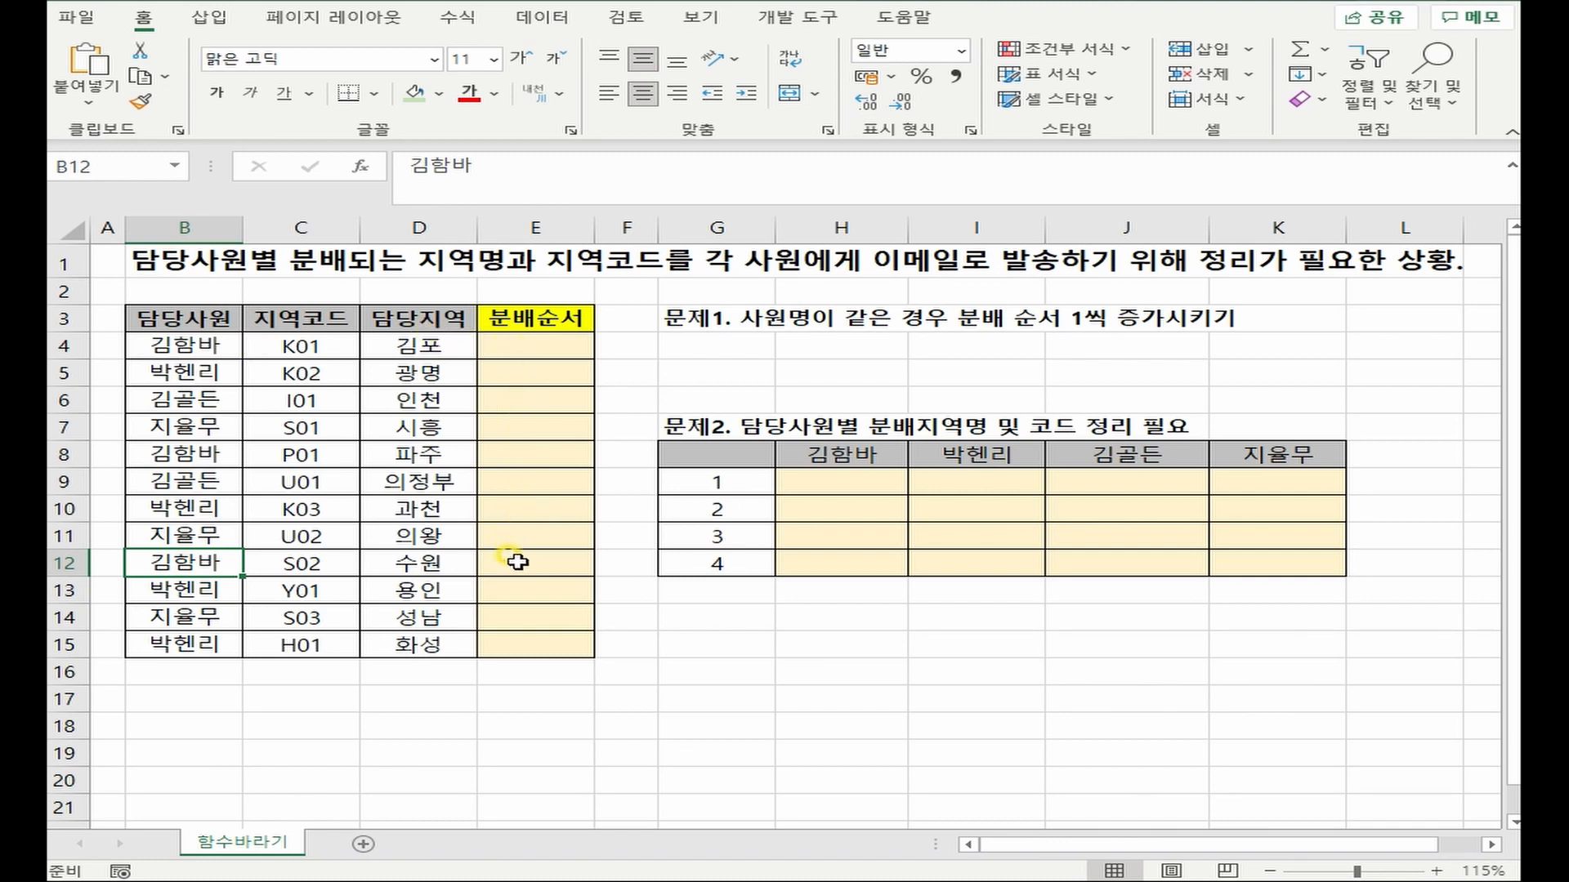
pyautogui.click(820, 454)
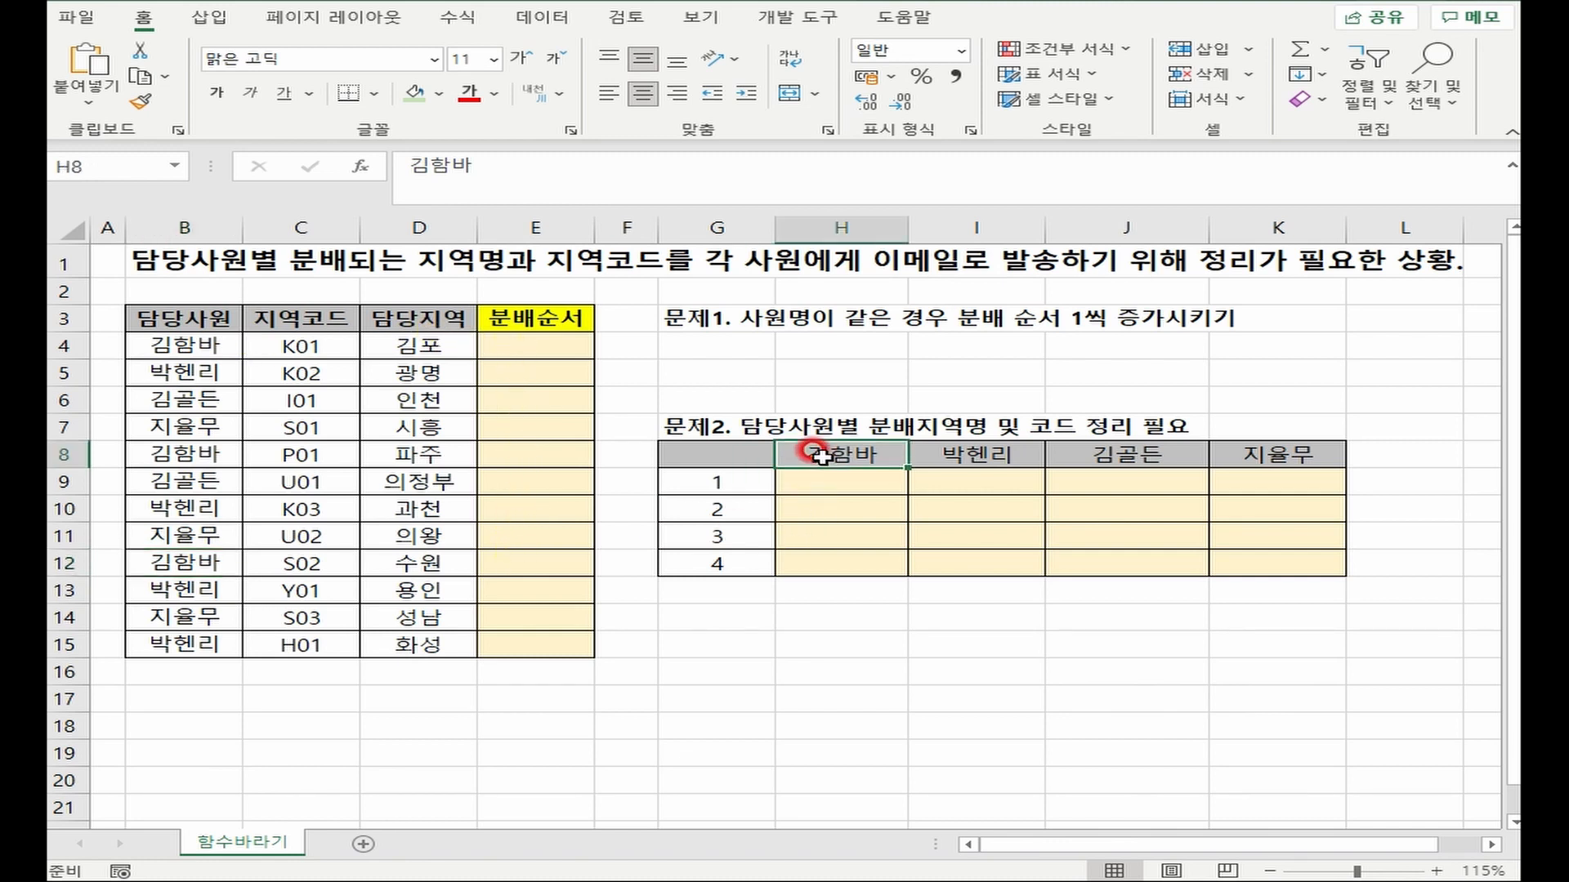
pyautogui.click(717, 507)
pyautogui.click(850, 483)
pyautogui.click(813, 458)
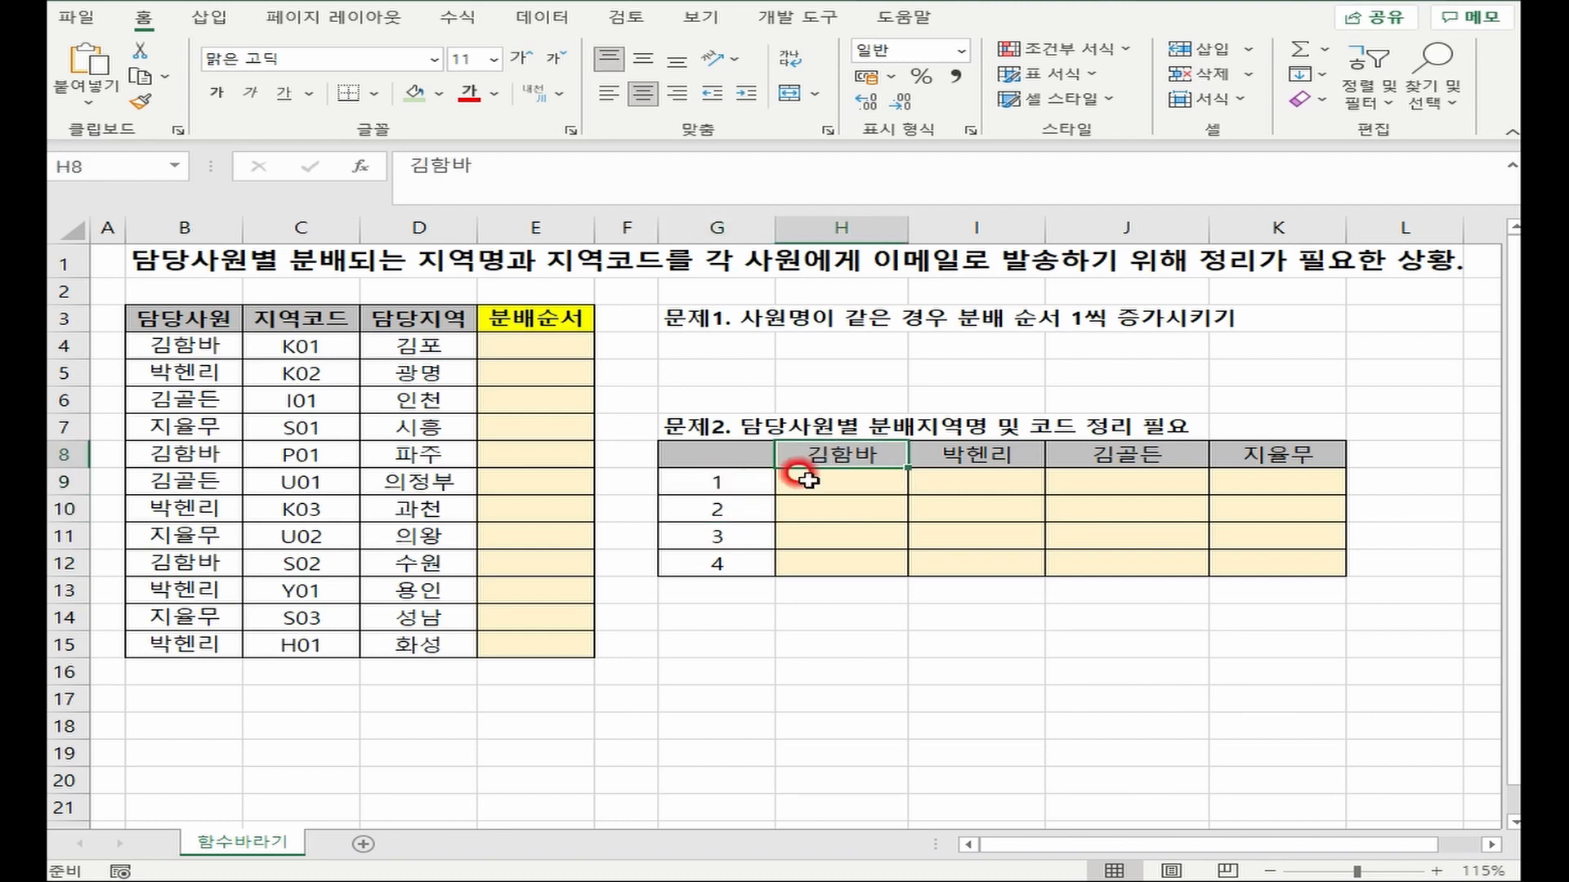
pyautogui.click(726, 502)
pyautogui.click(817, 505)
pyautogui.click(816, 454)
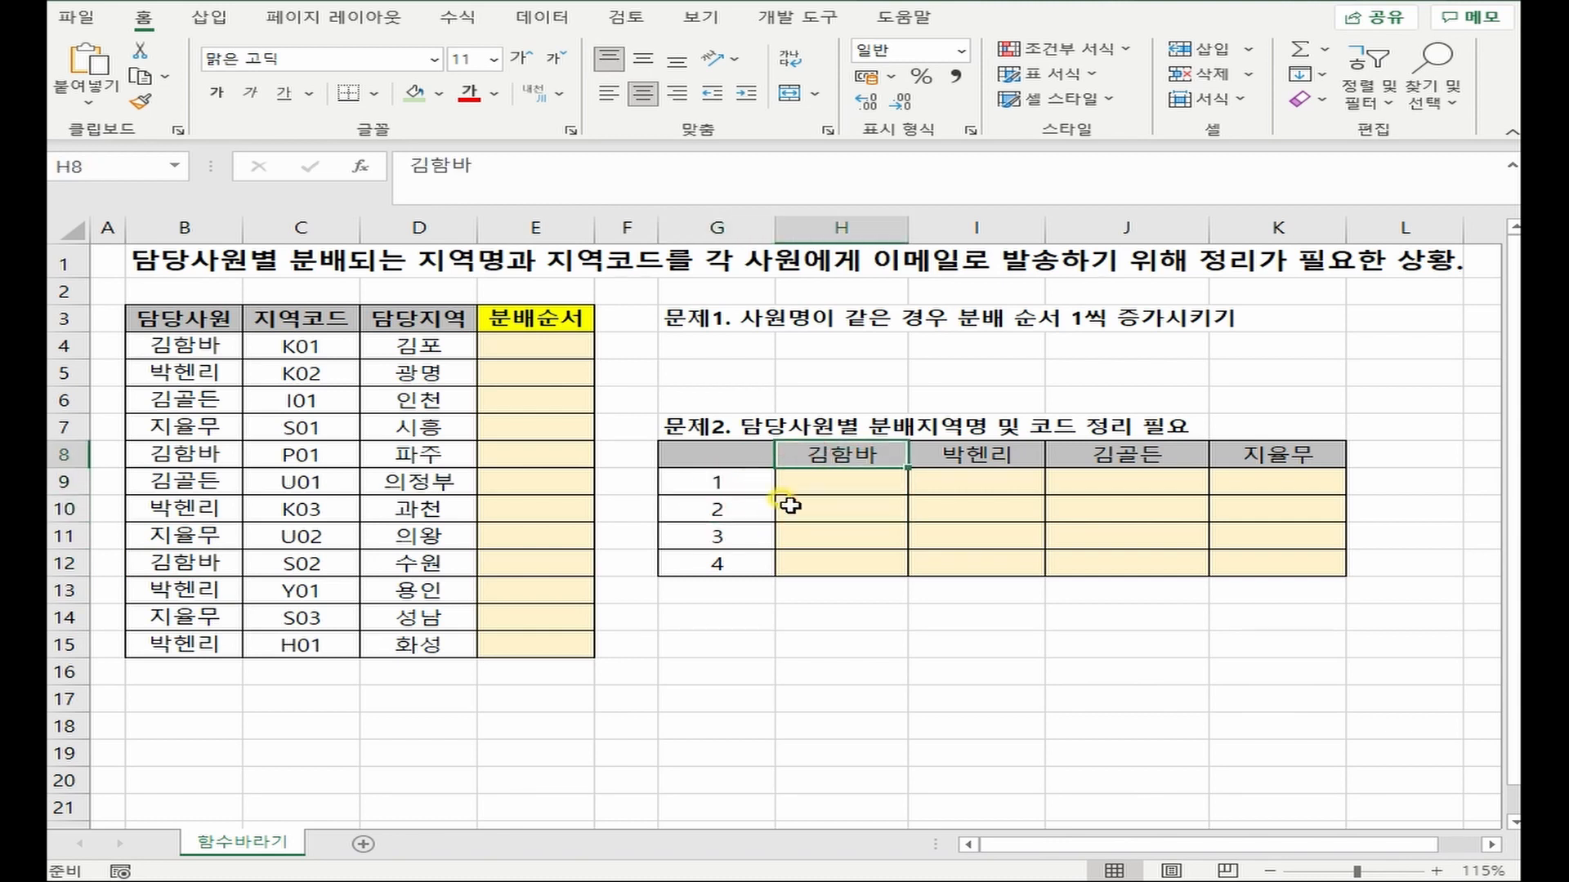
pyautogui.click(727, 527)
pyautogui.click(817, 532)
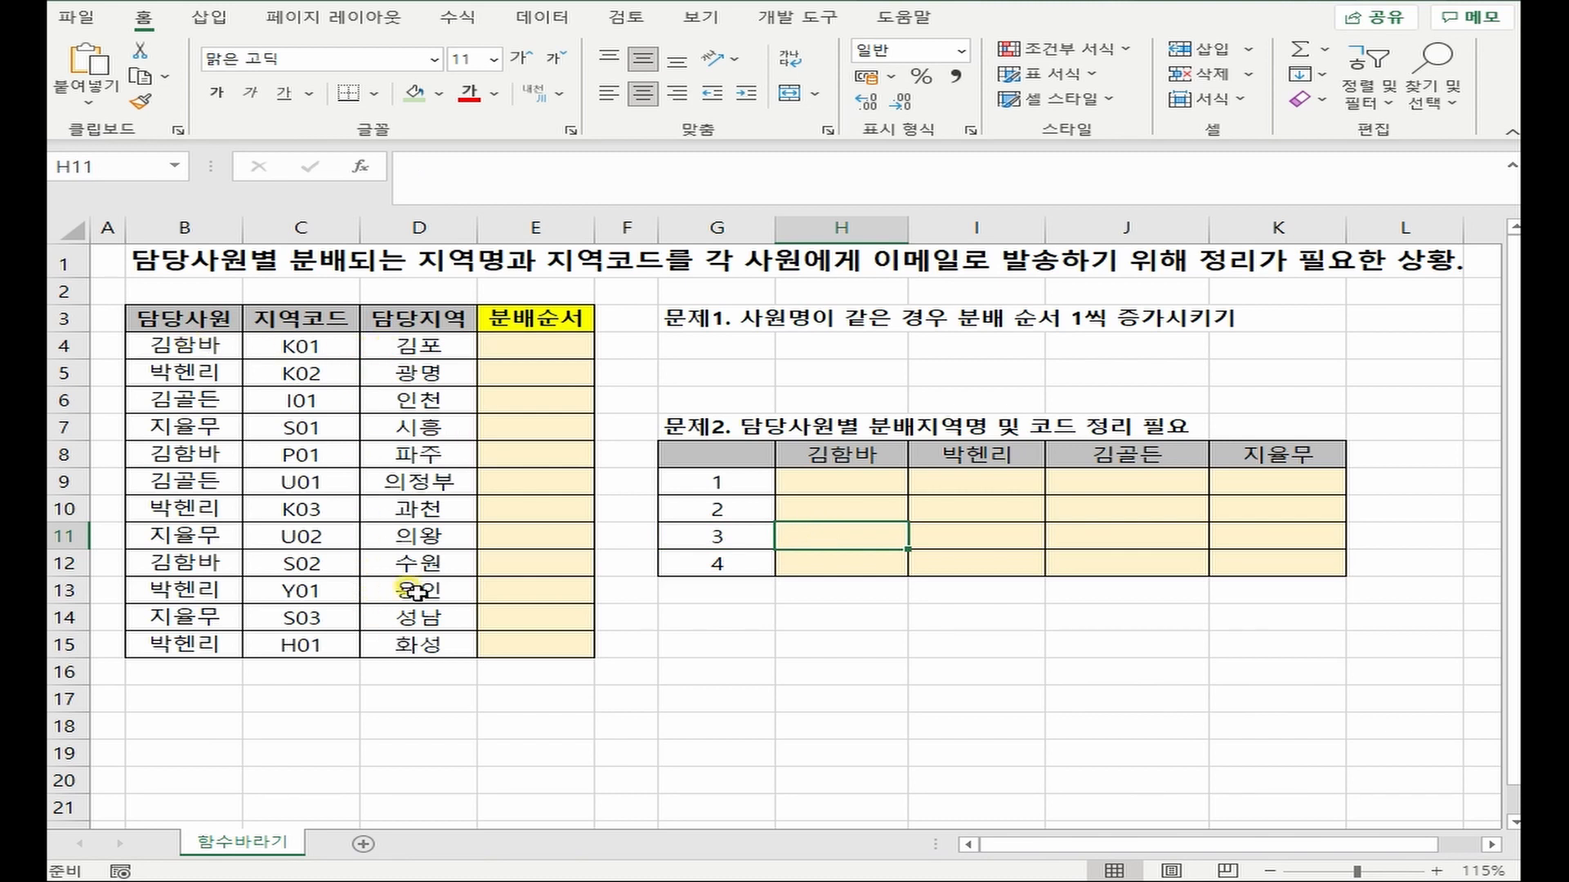
# - Review the 분배순서 column and the summary range H9:K12 against its employee headers and order numbers
pyautogui.click(536, 346)
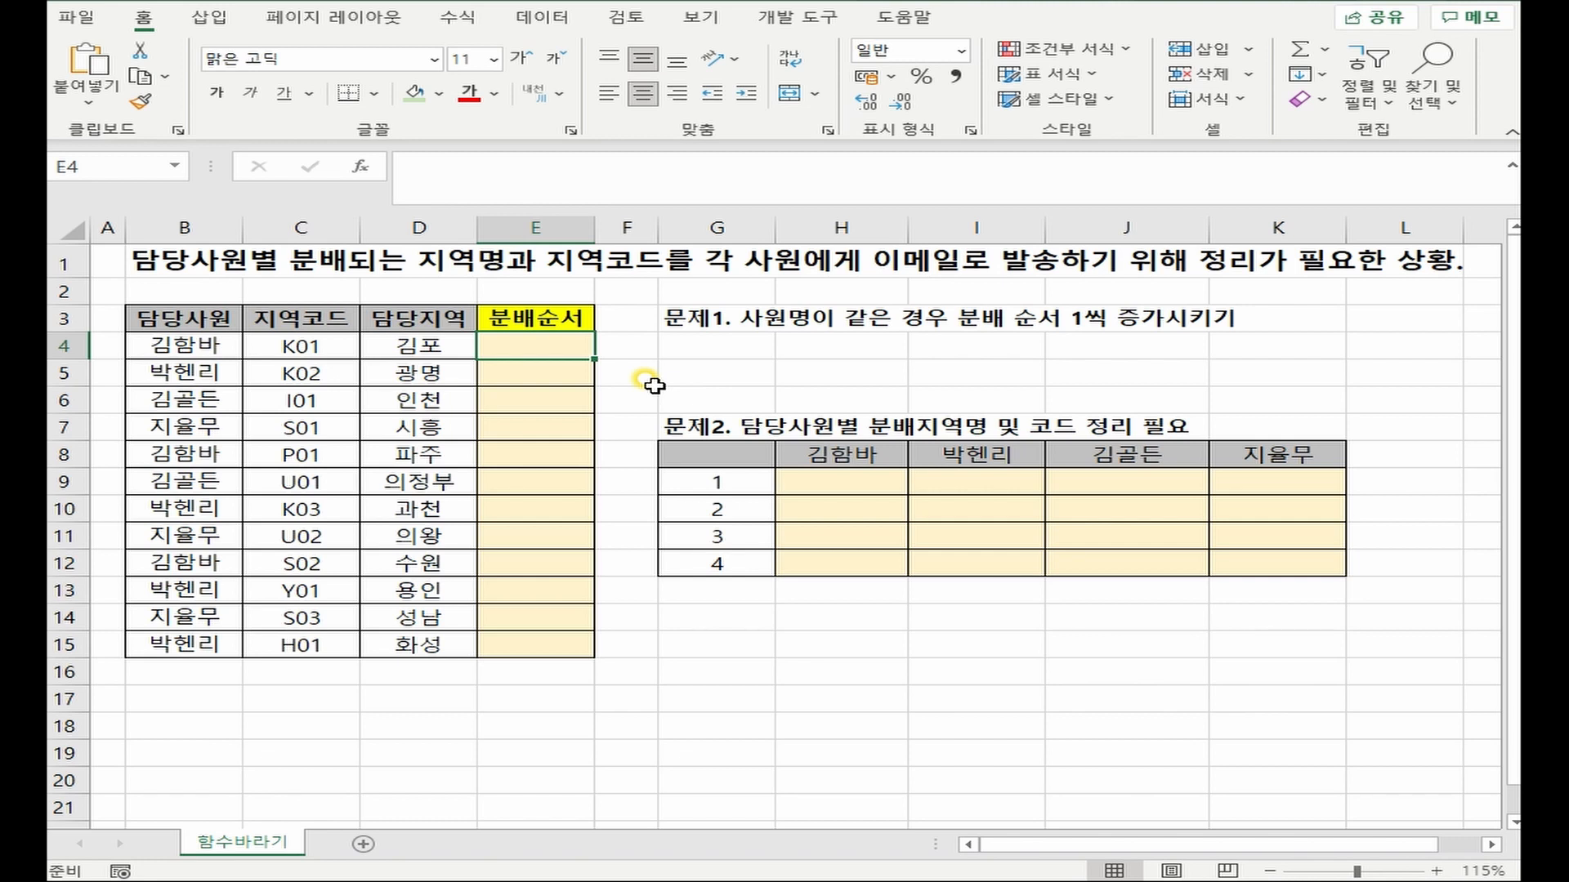
pyautogui.moveTo(842, 482)
pyautogui.mouseDown()
pyautogui.moveTo(1176, 571)
pyautogui.moveTo(1275, 564)
pyautogui.mouseUp()
pyautogui.click(821, 451)
pyautogui.click(717, 486)
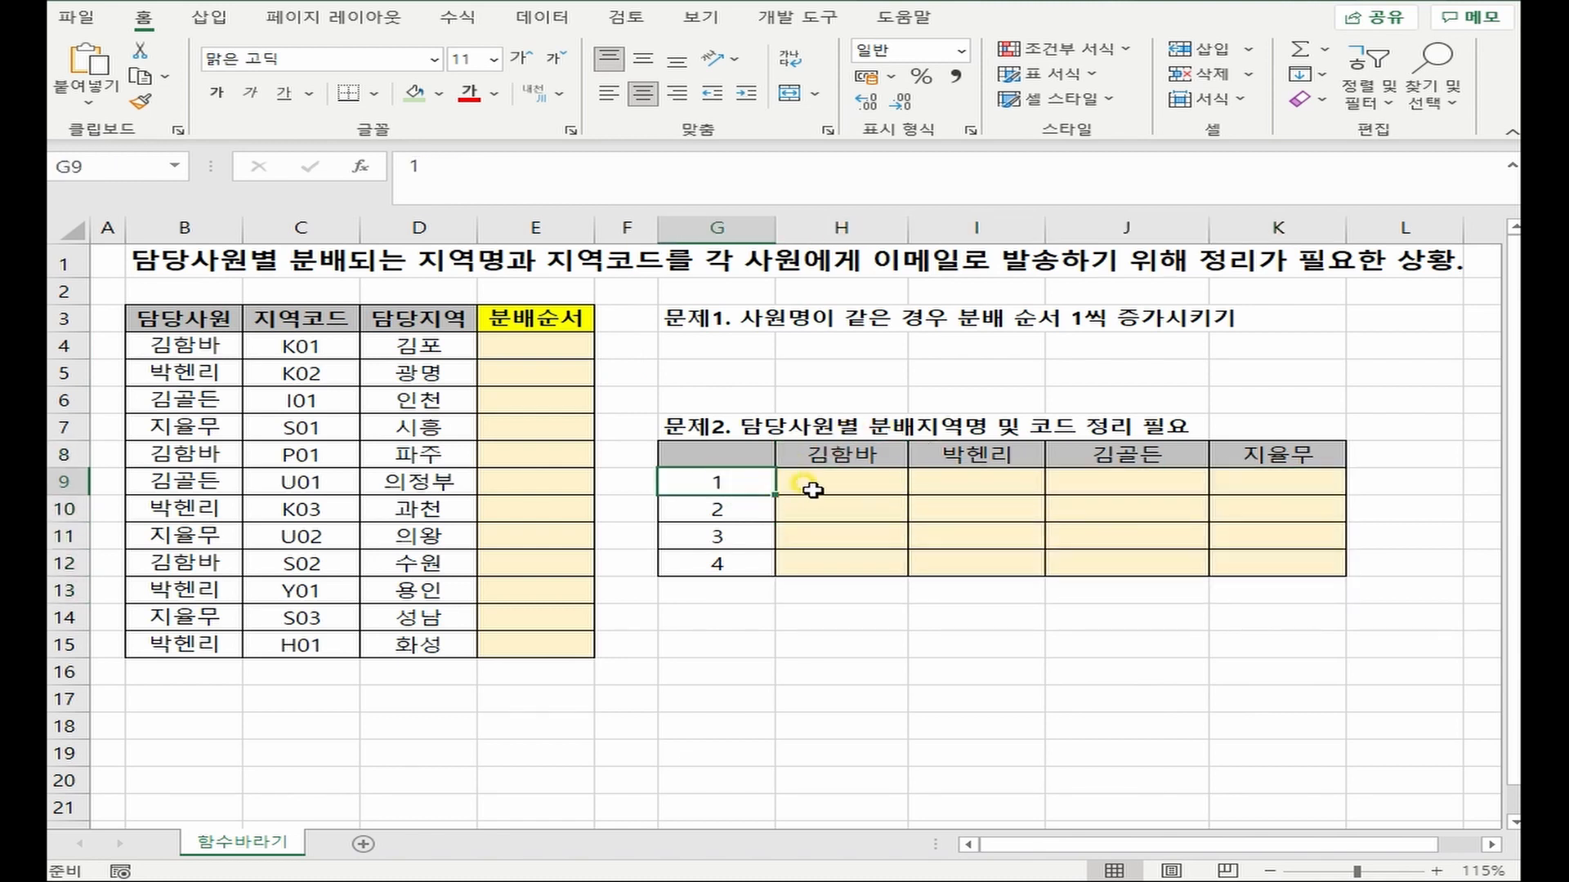
pyautogui.click(833, 483)
pyautogui.click(812, 451)
pyautogui.click(731, 508)
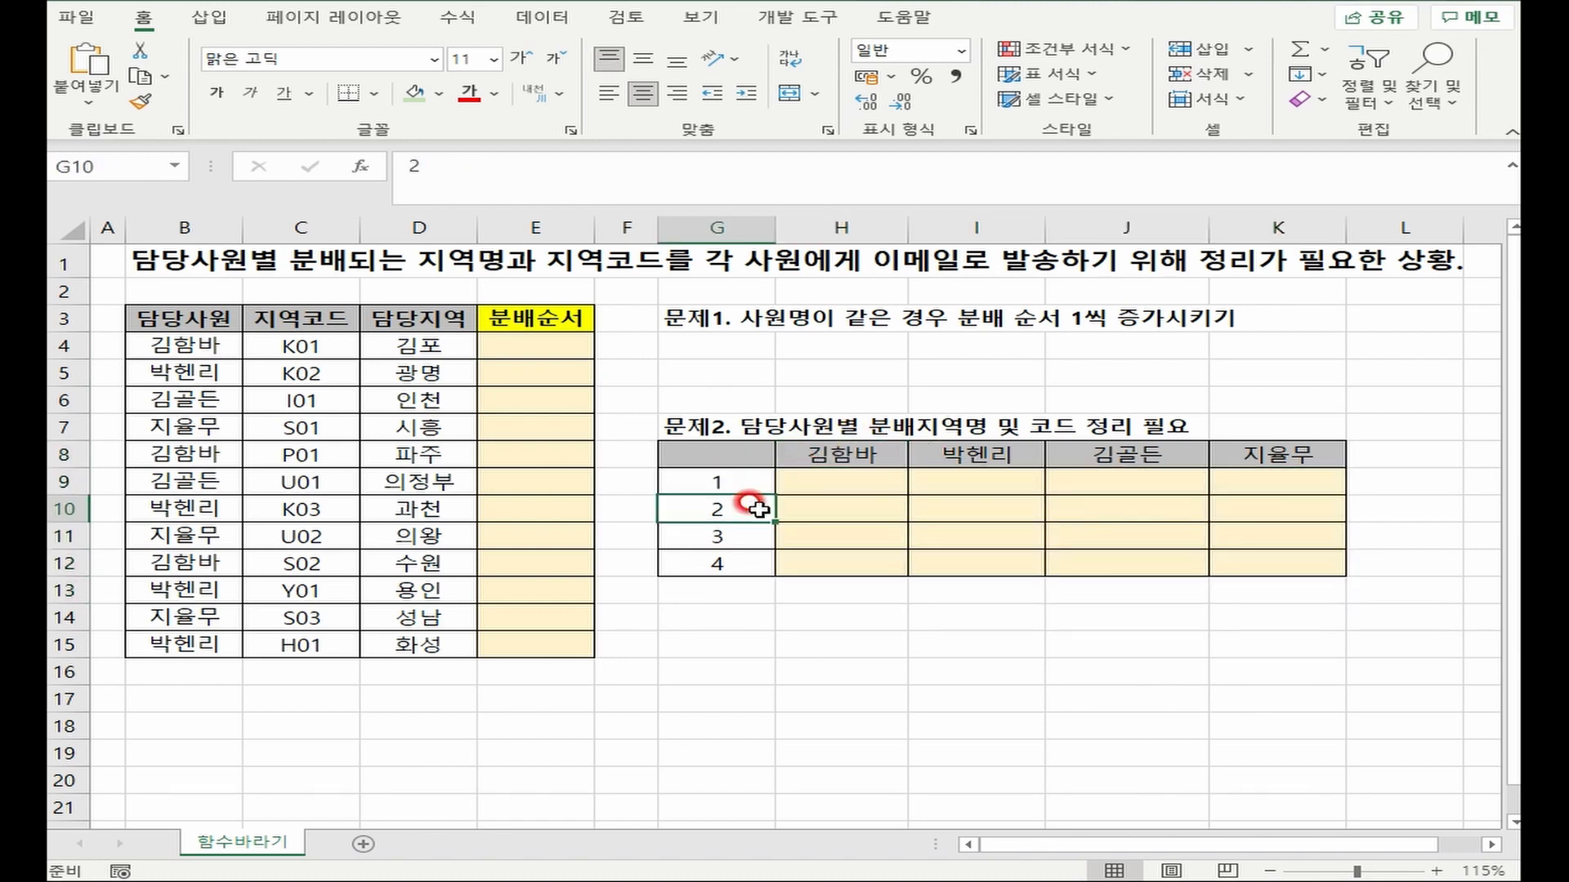
pyautogui.click(858, 515)
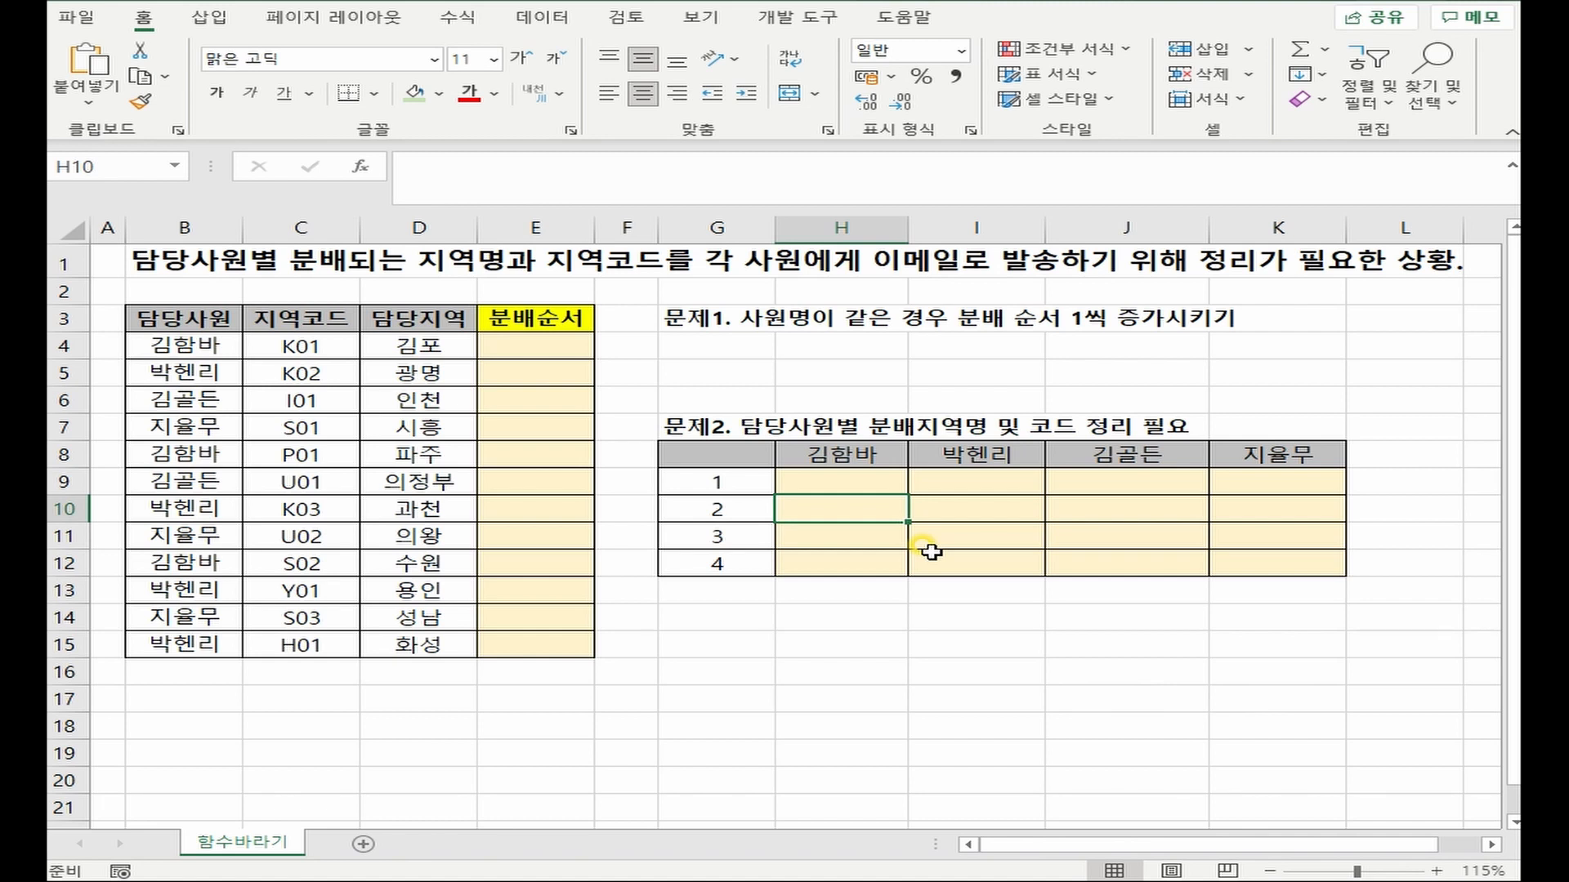
# - Start a COUNTIF formula in E4 with the expanding range $B$4:B4, making only the starting cell absolute
pyautogui.click(581, 344)
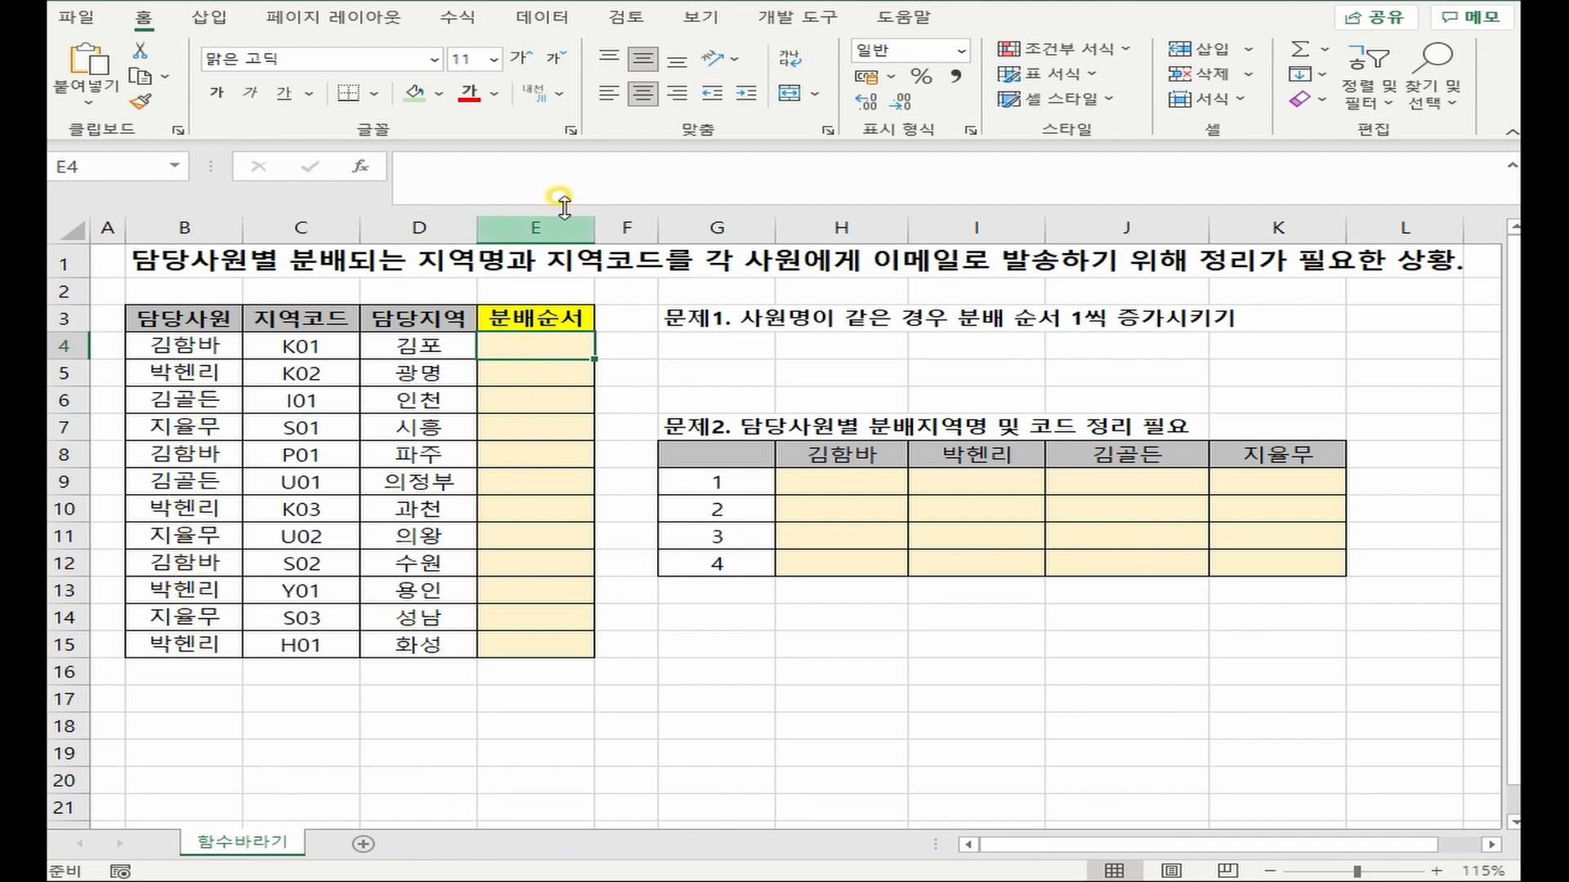
pyautogui.click(572, 168)
pyautogui.write('=COUNTIF(')
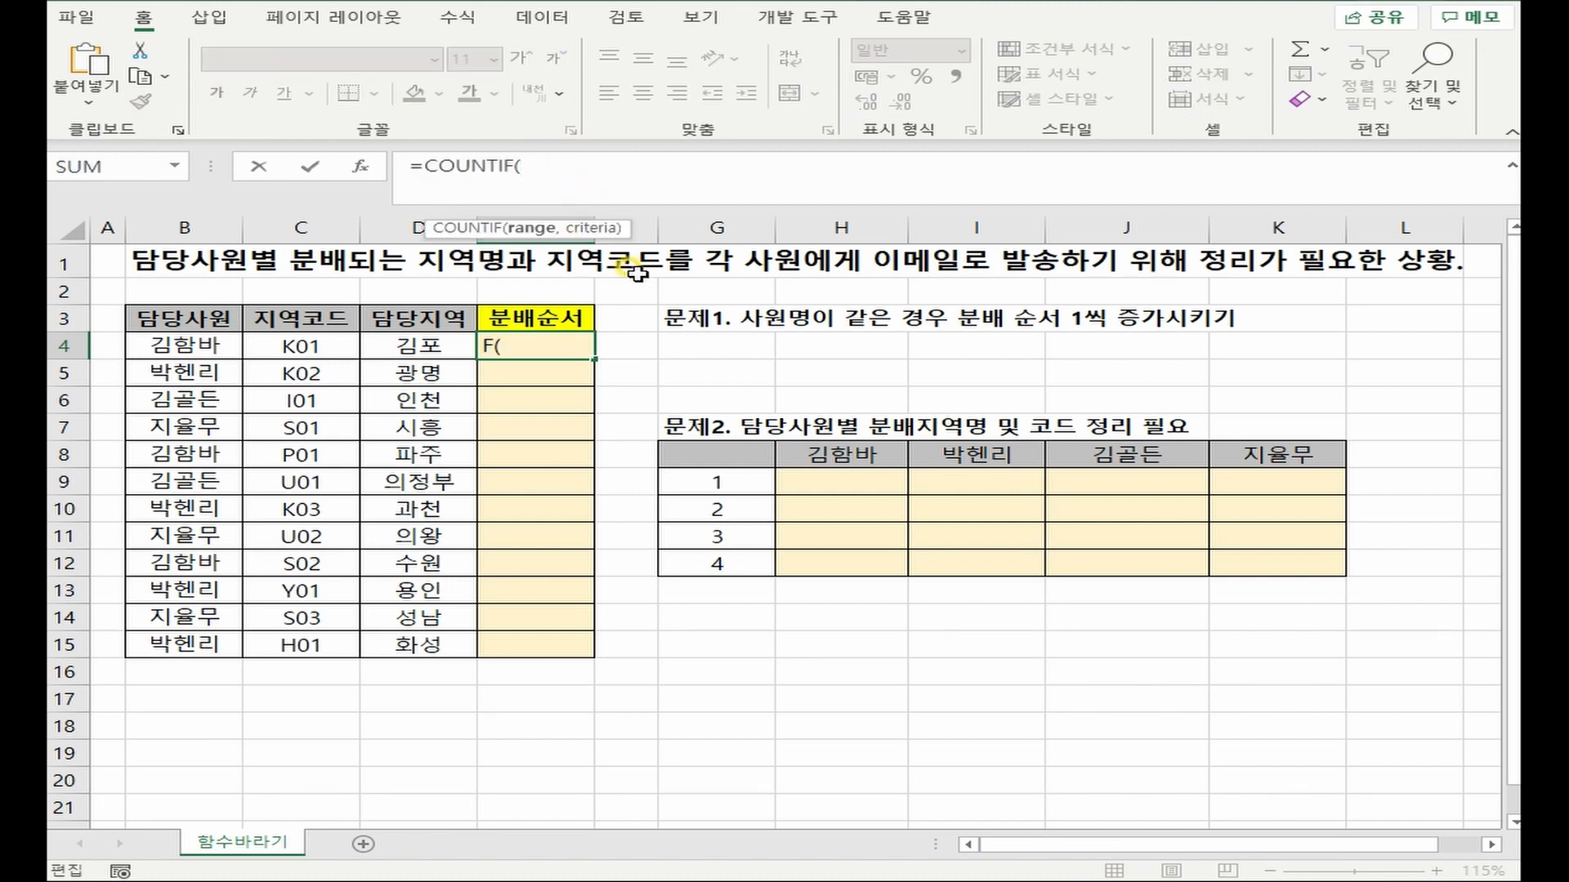
pyautogui.click(195, 348)
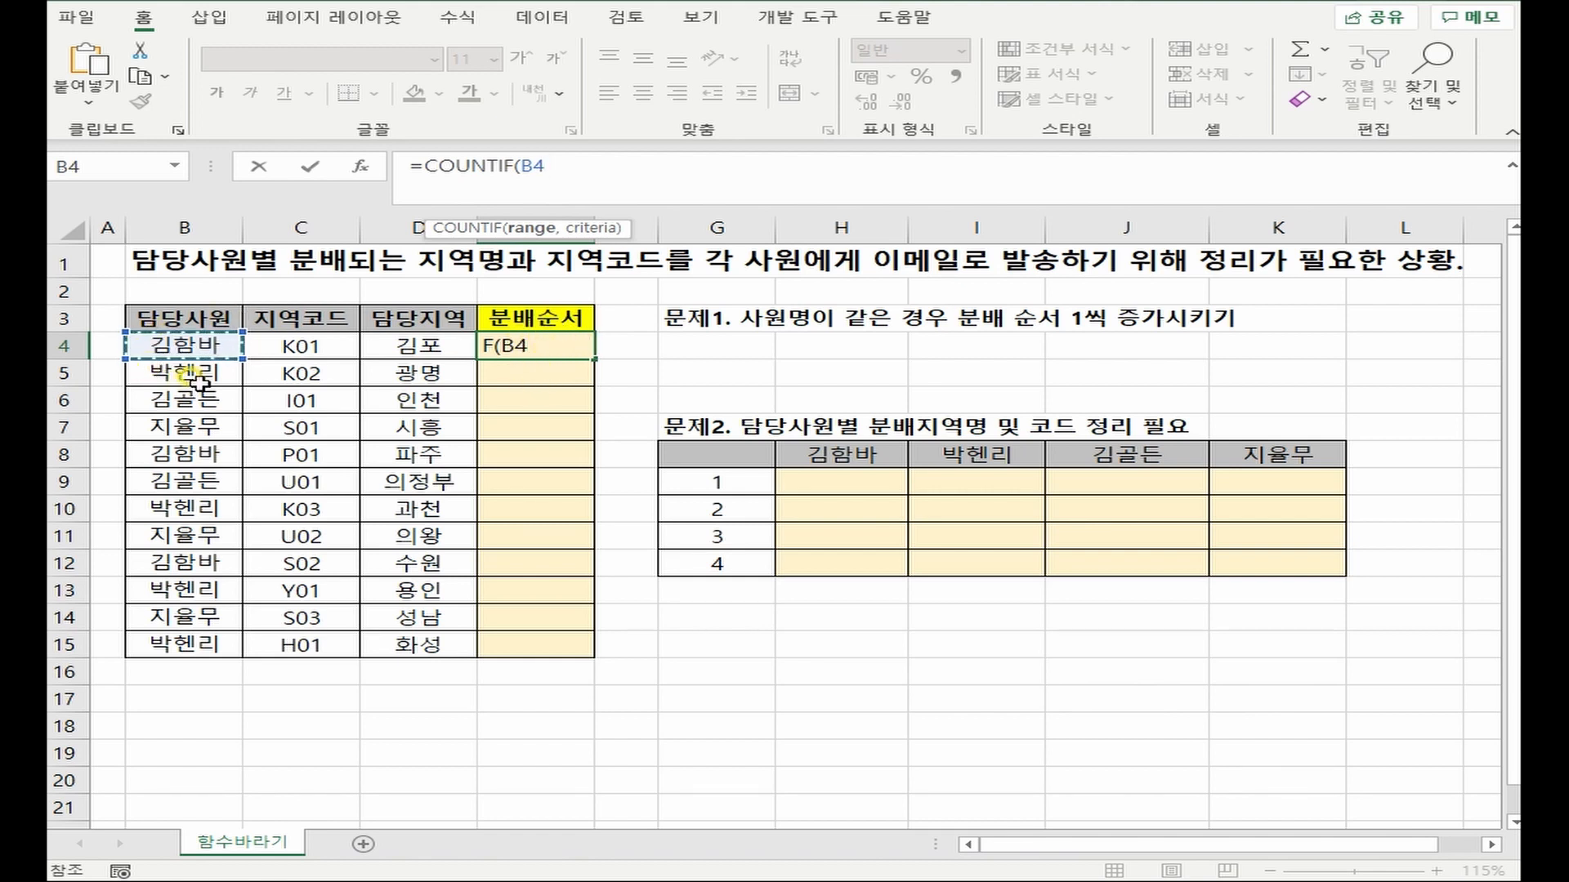
pyautogui.click(549, 345)
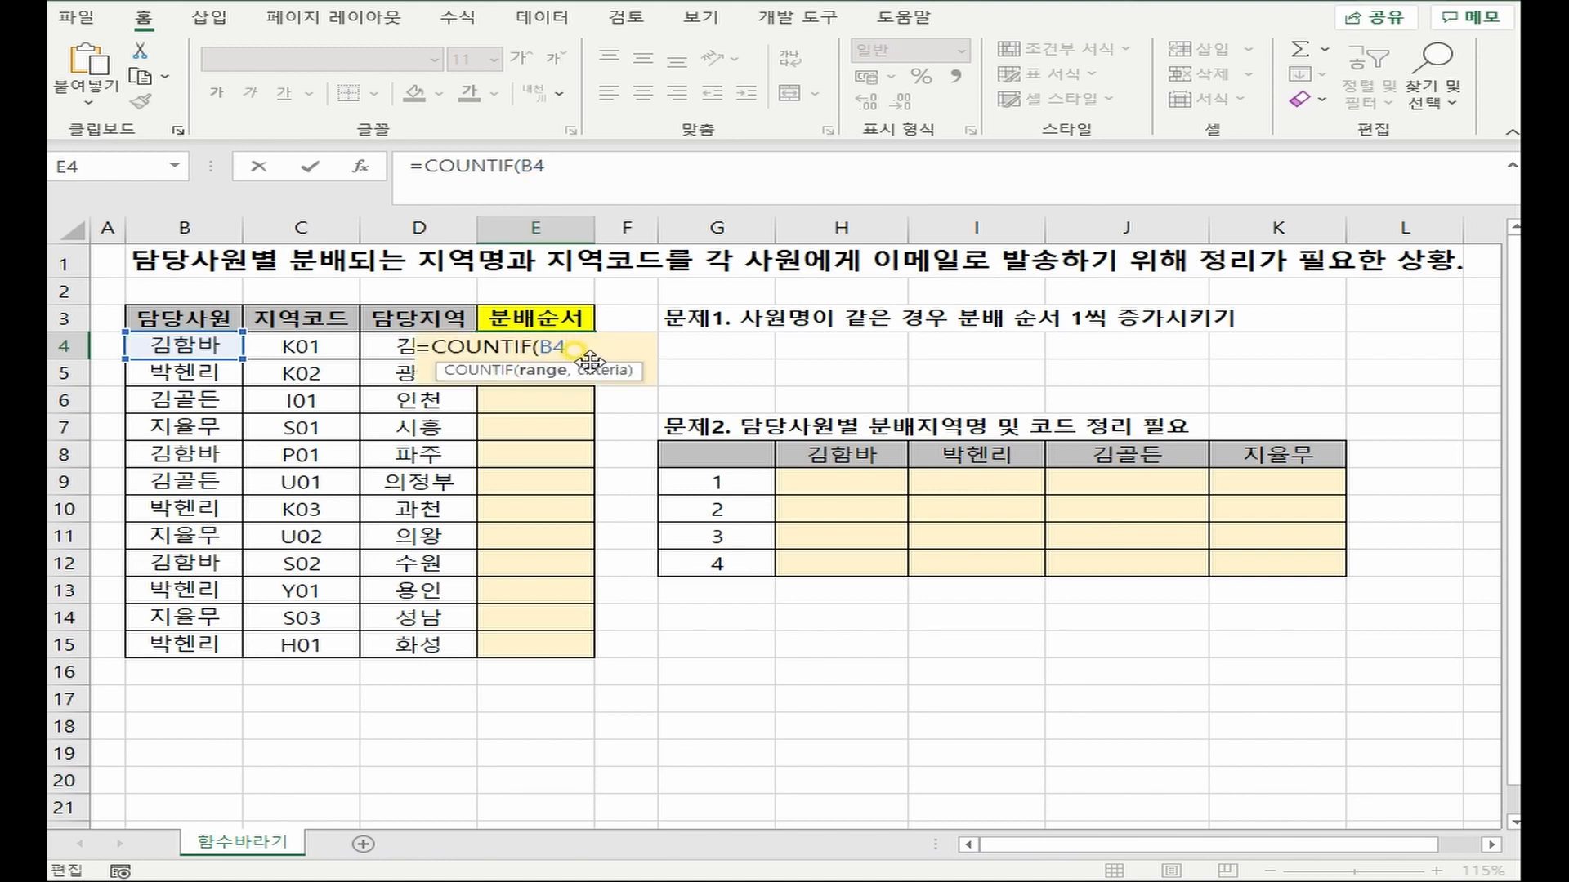
pyautogui.press('F2')
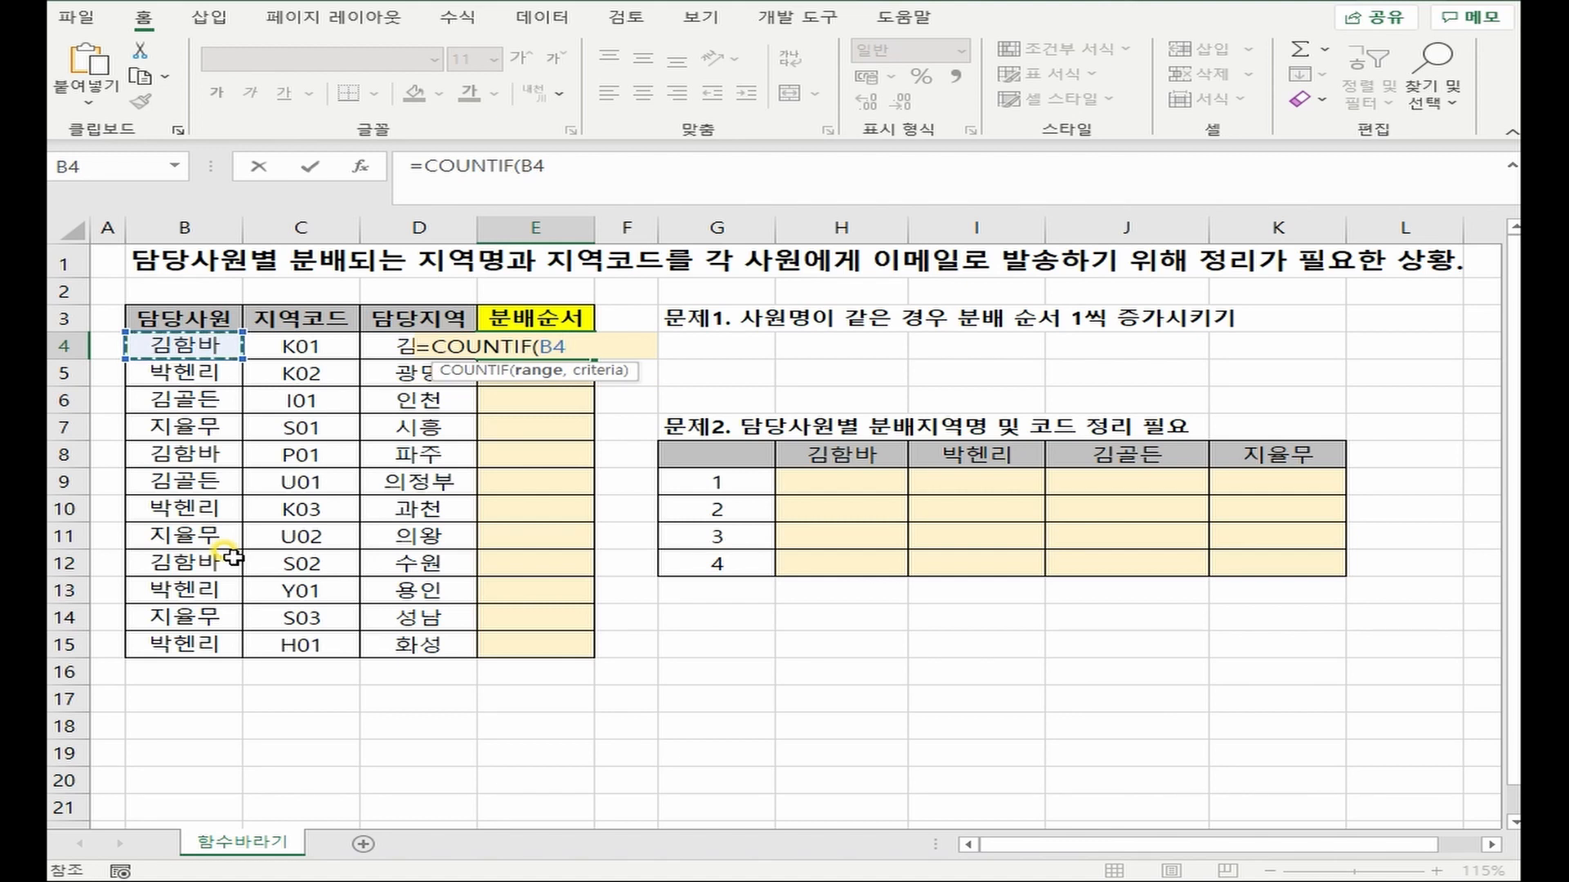
pyautogui.press('F8')
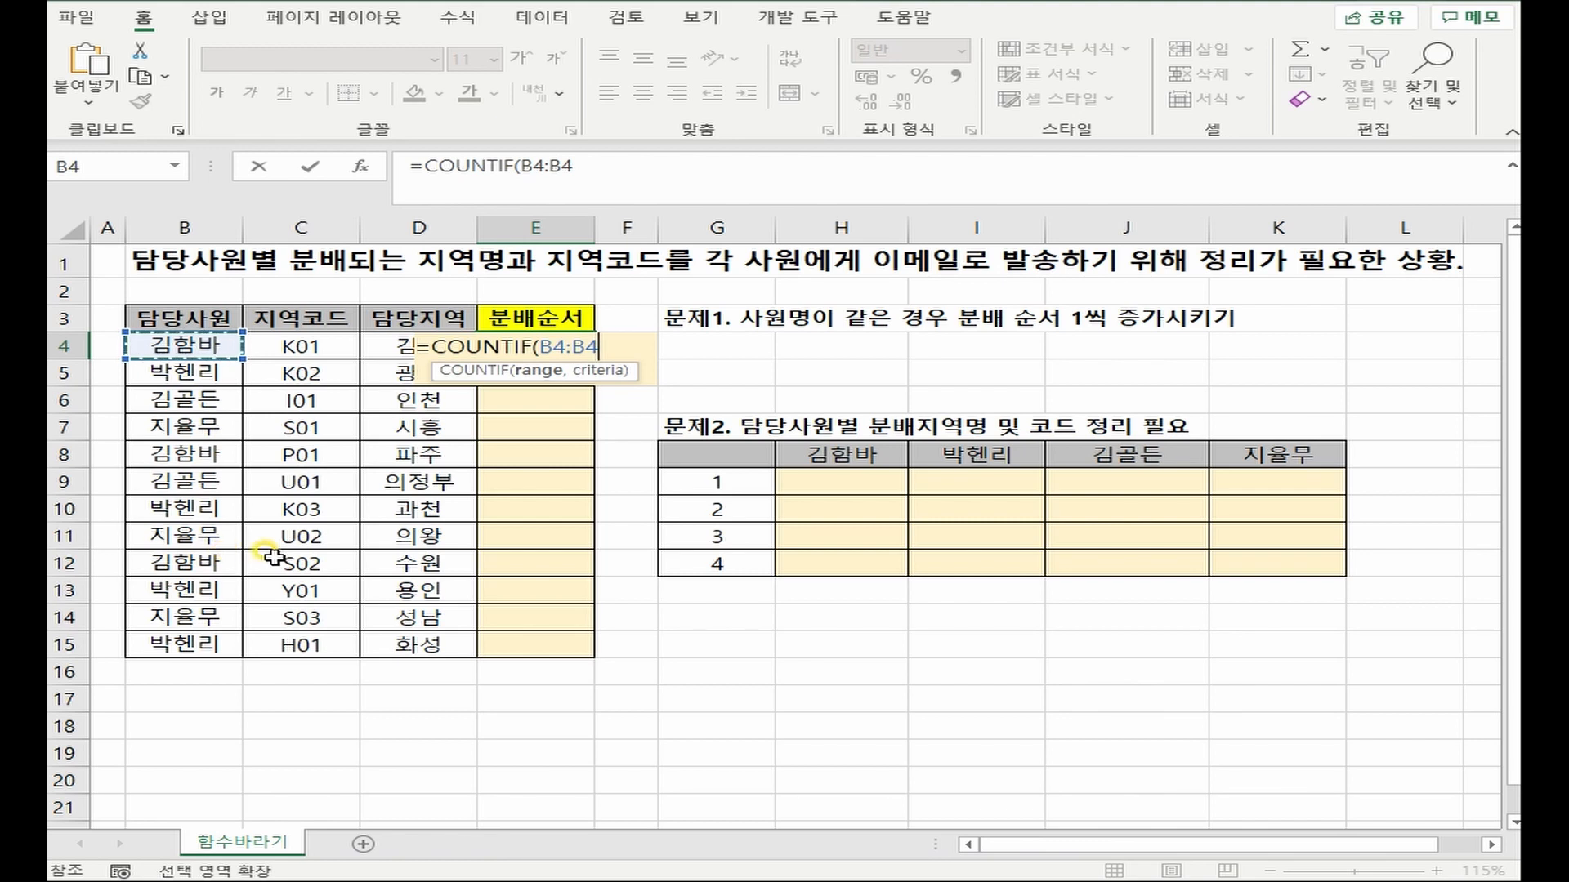
pyautogui.click(553, 347)
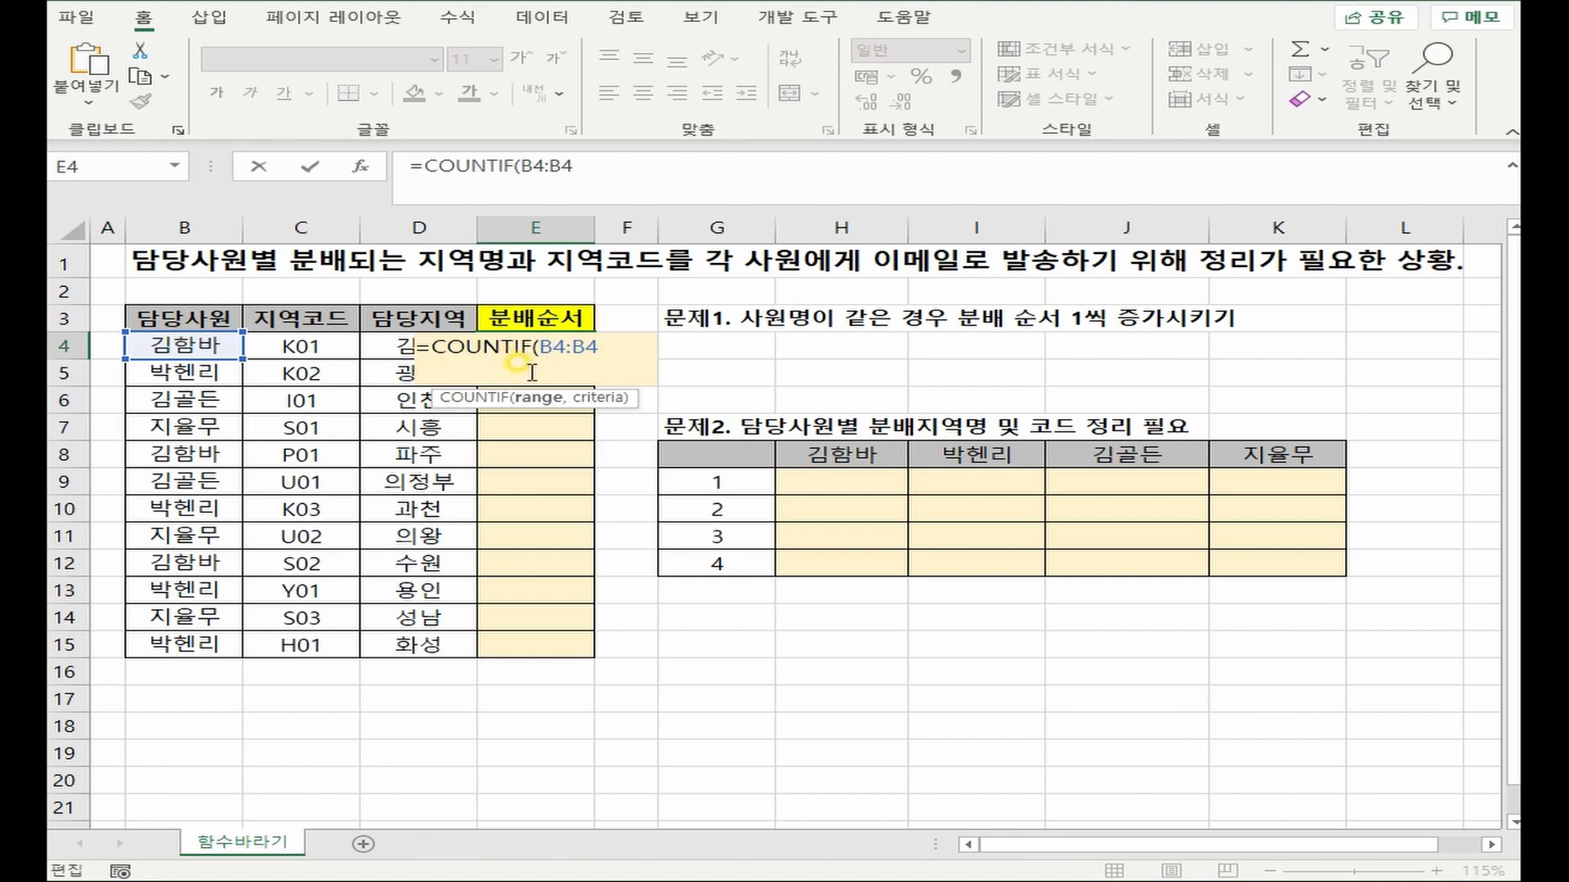
pyautogui.click(554, 347)
pyautogui.press('F4')
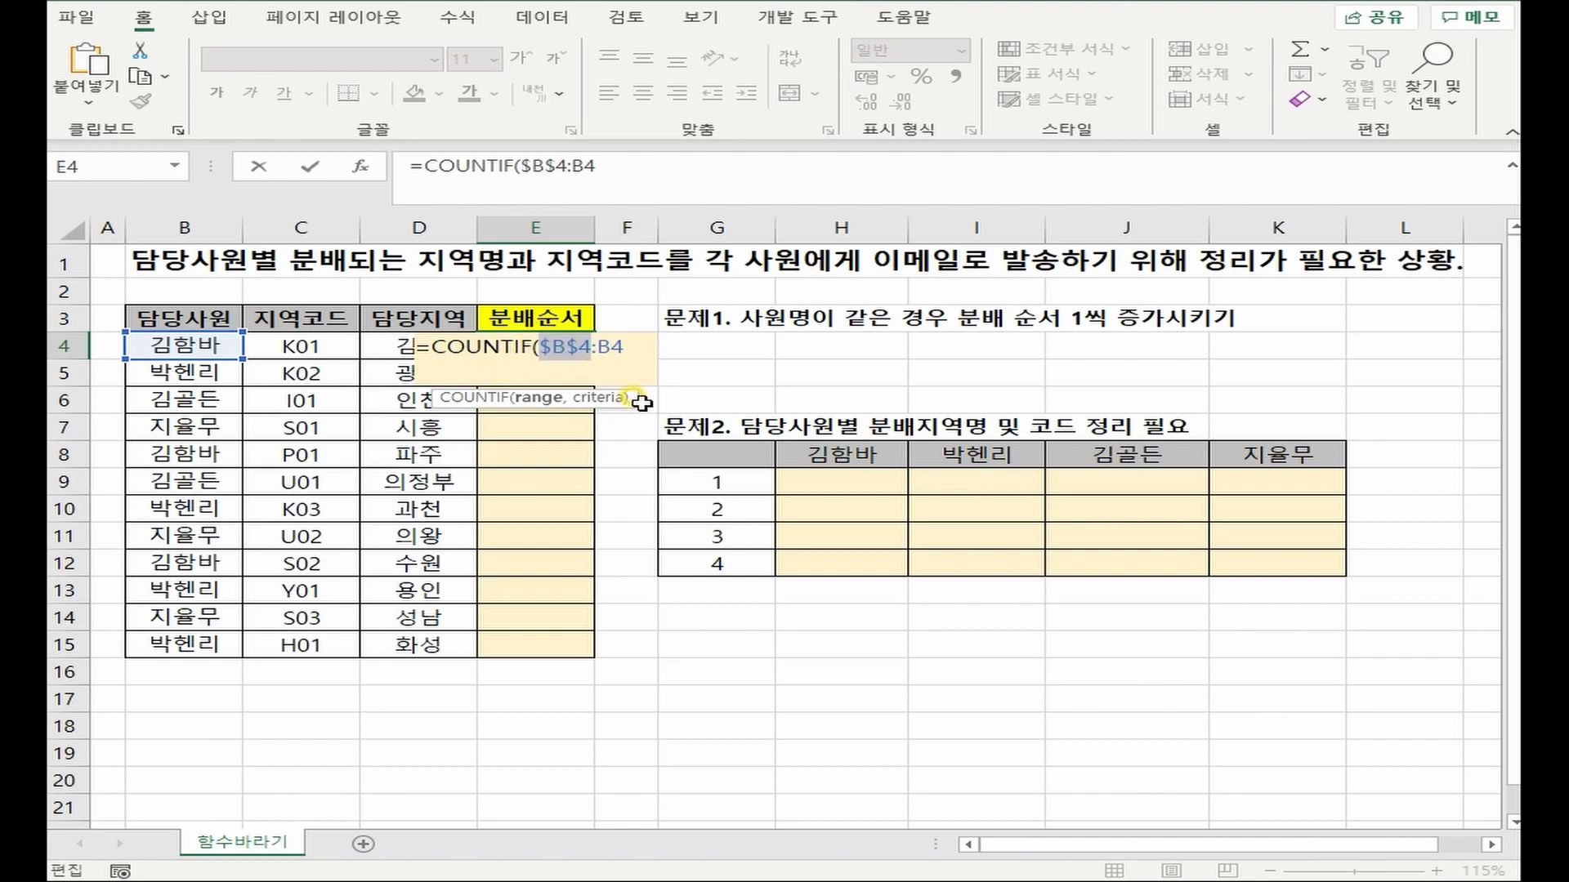
# - Complete the COUNTIF in E4 with B4 as the criterion and fill the formula down through E15
pyautogui.click(624, 347)
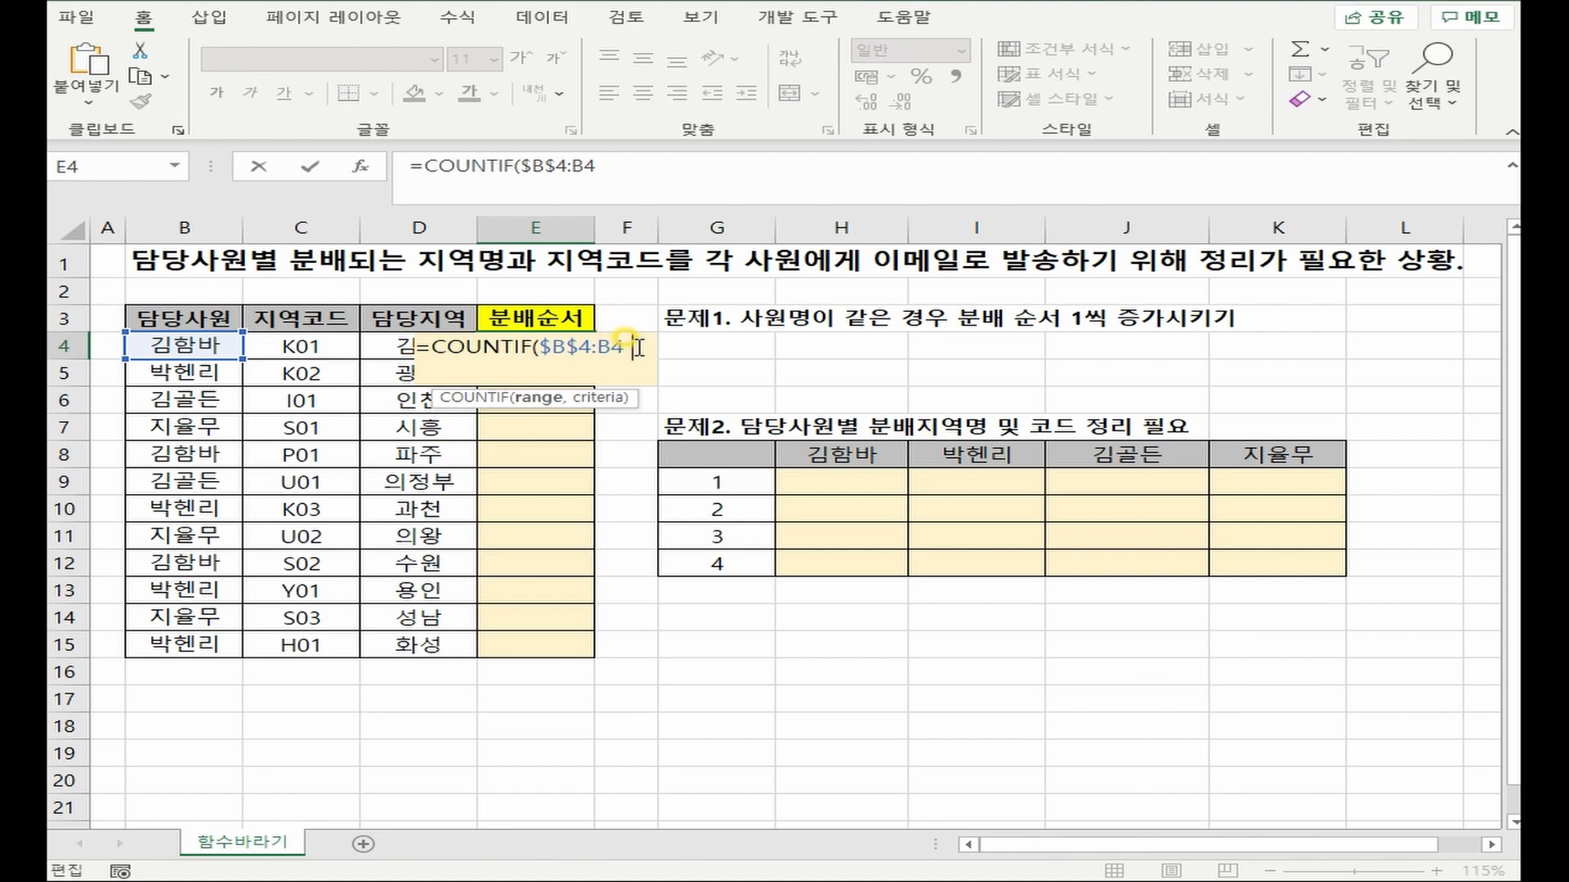
pyautogui.write(',')
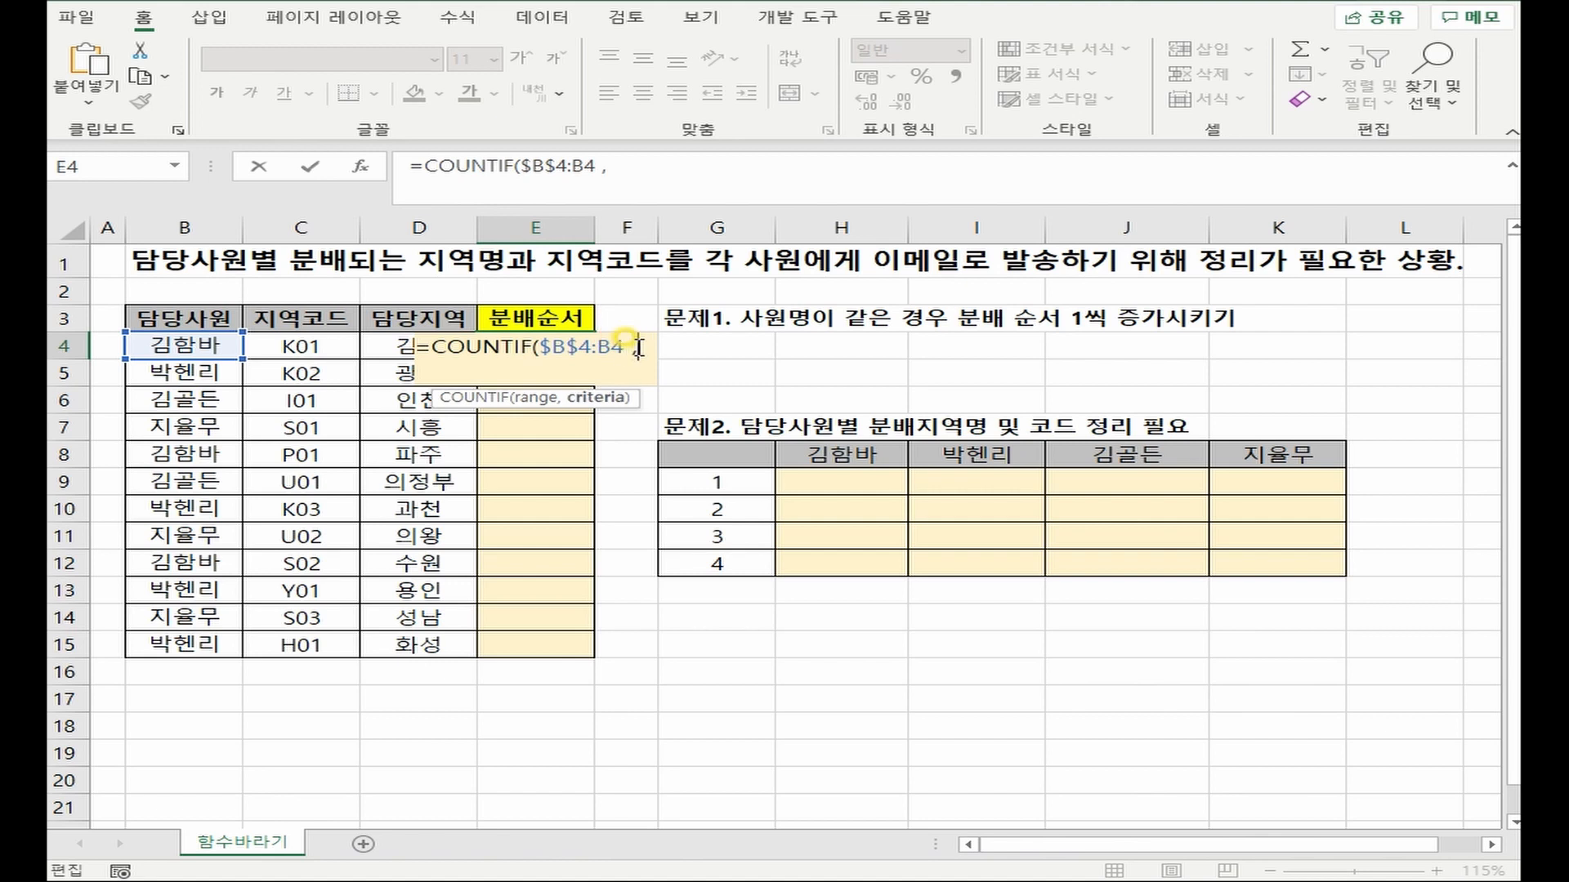
pyautogui.click(187, 345)
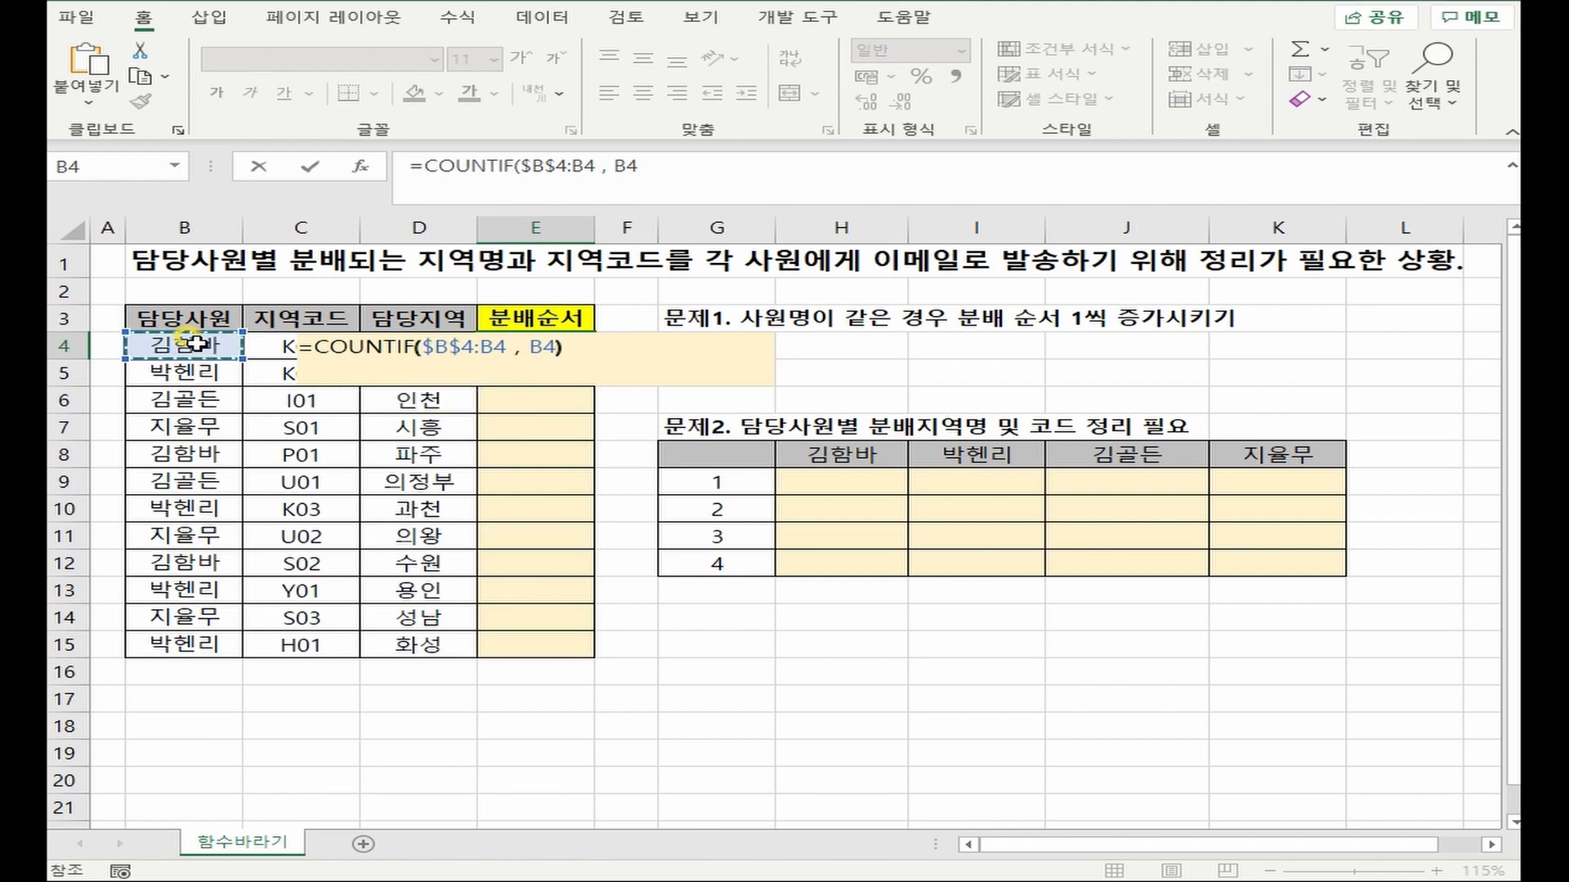
pyautogui.press('Return')
pyautogui.click(572, 351)
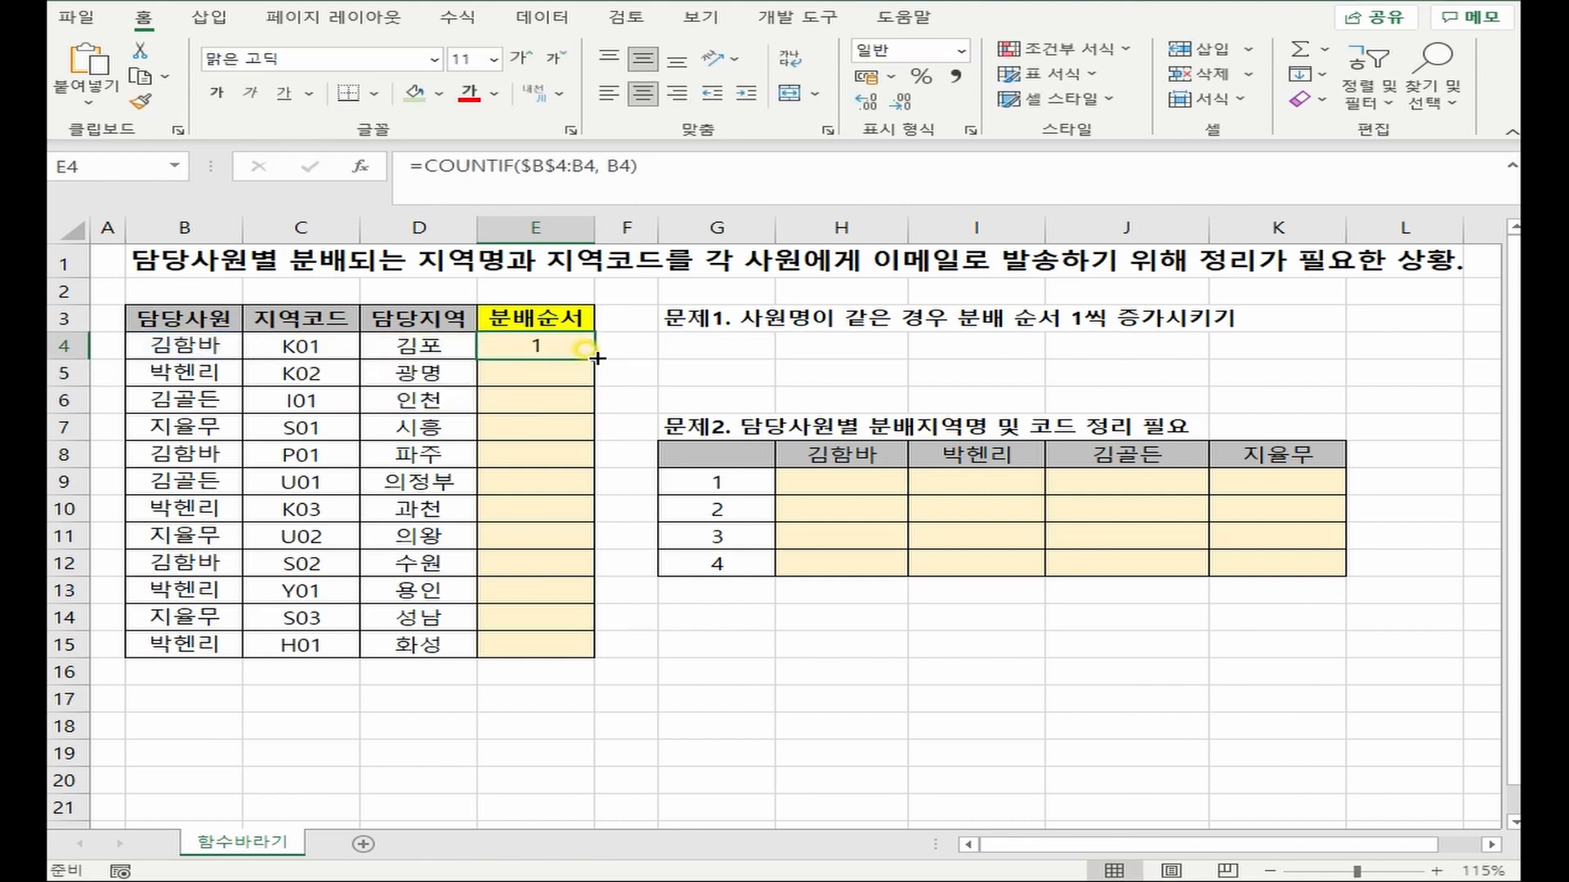
pyautogui.doubleClick(594, 359)
# - Inspect the COUNTIF formulas in E4 and E8 to see which range and criterion each one references
pyautogui.press('F2')
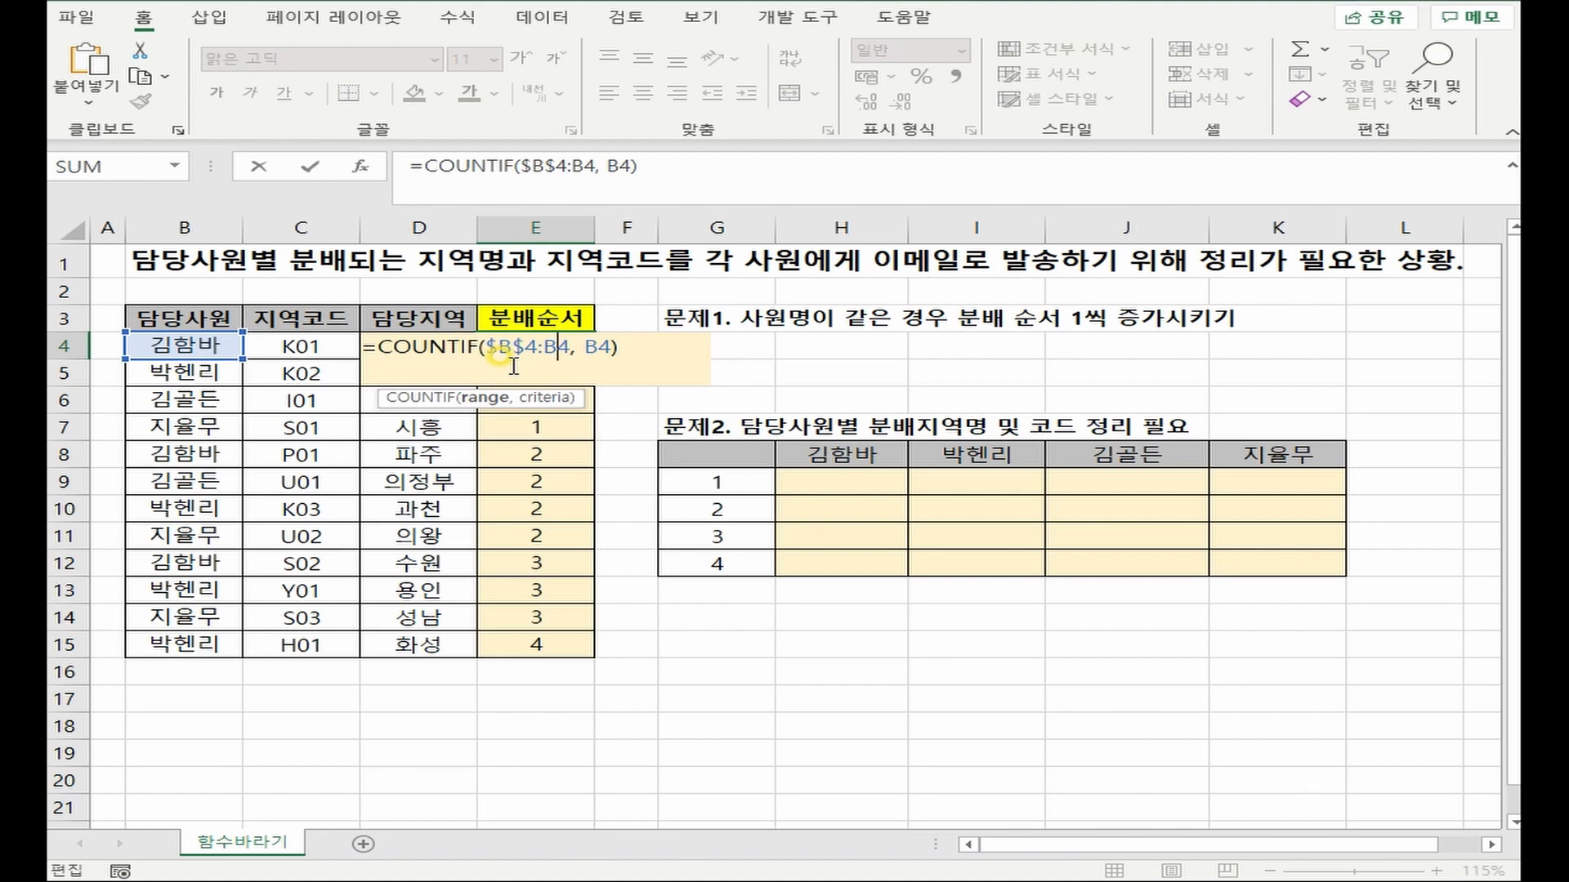
pyautogui.press('Return')
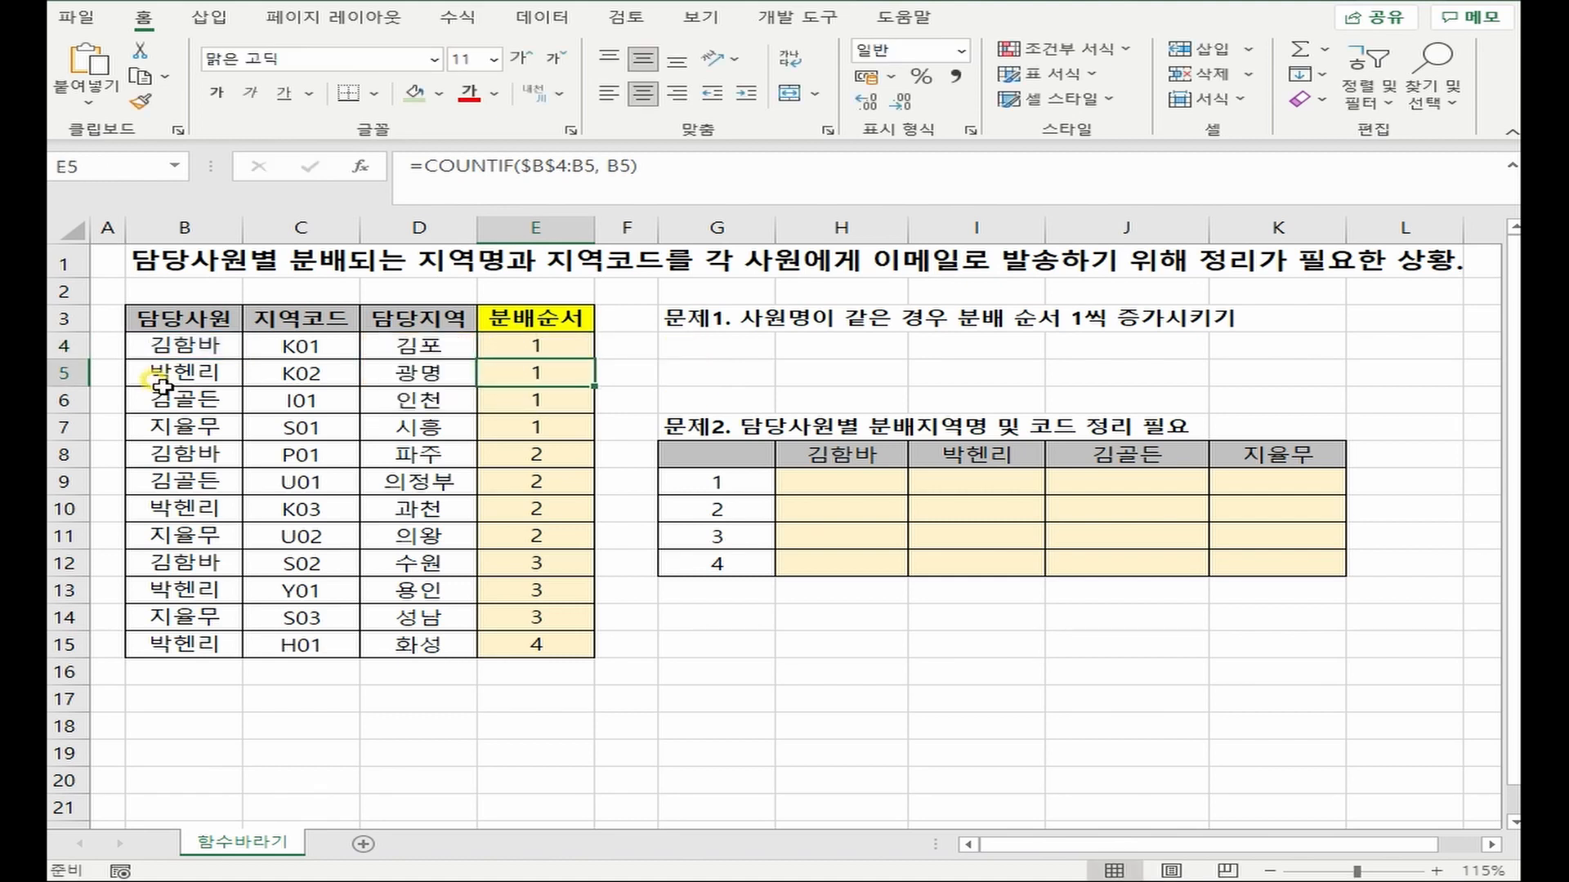
pyautogui.click(191, 456)
pyautogui.click(509, 455)
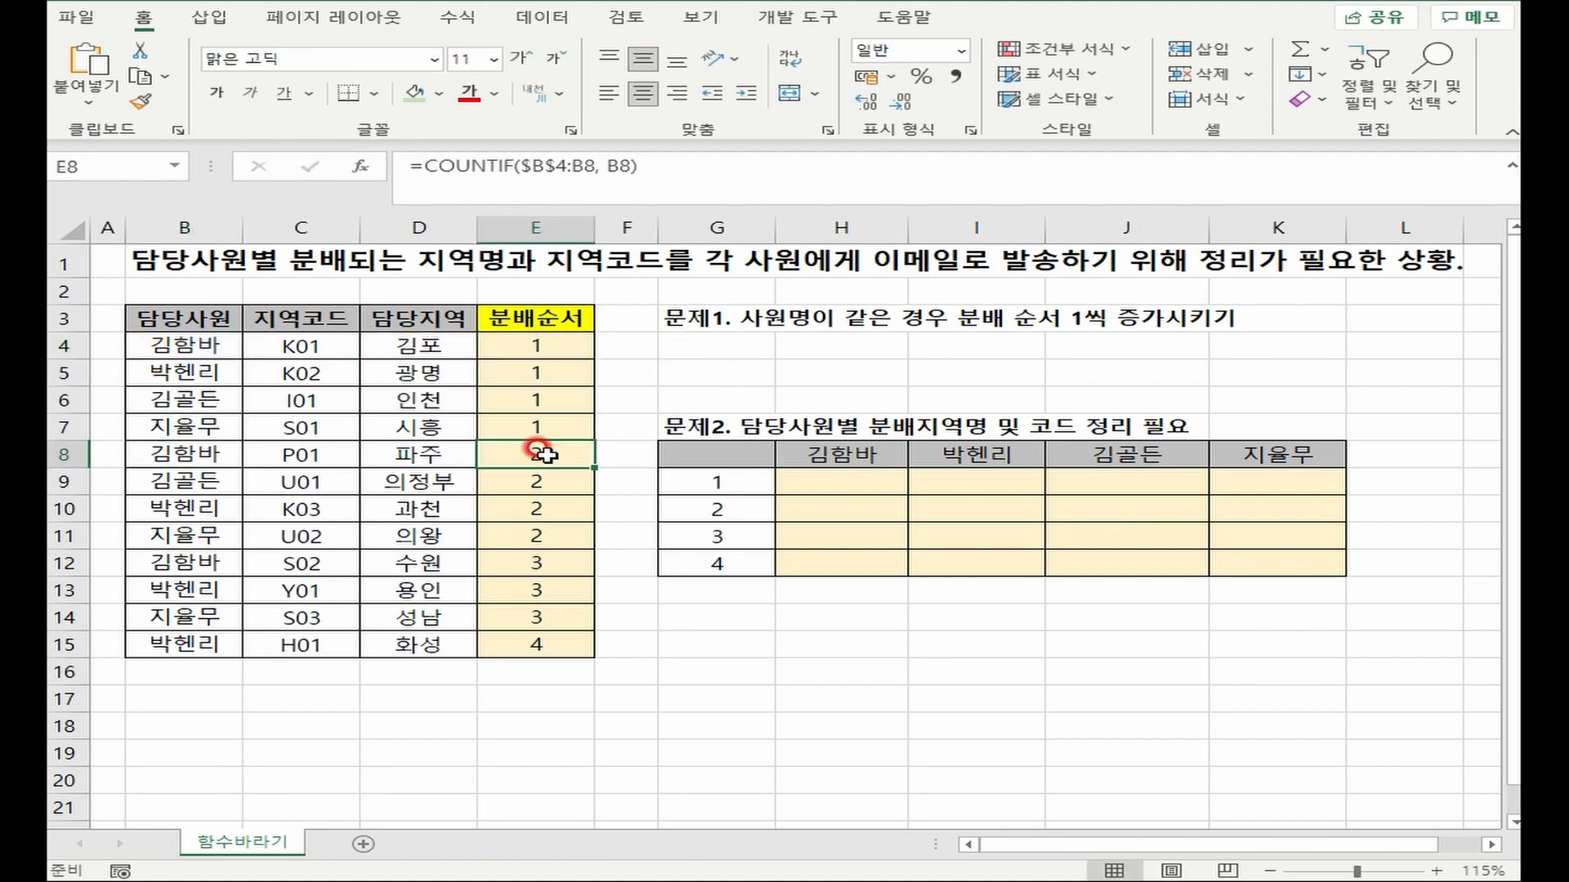
pyautogui.doubleClick(508, 456)
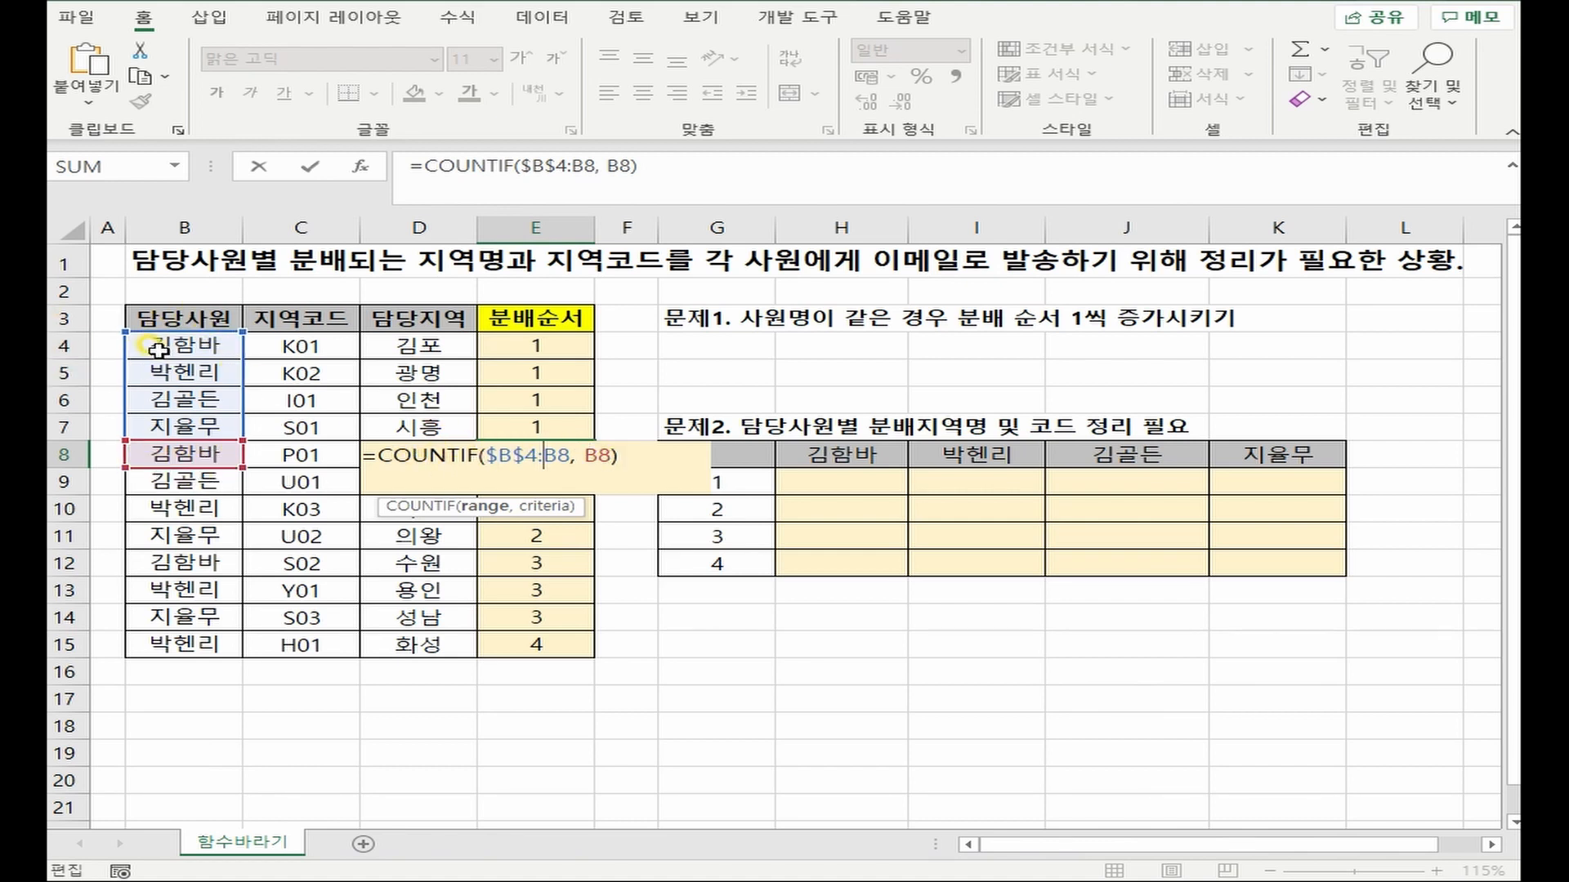
pyautogui.press('Return')
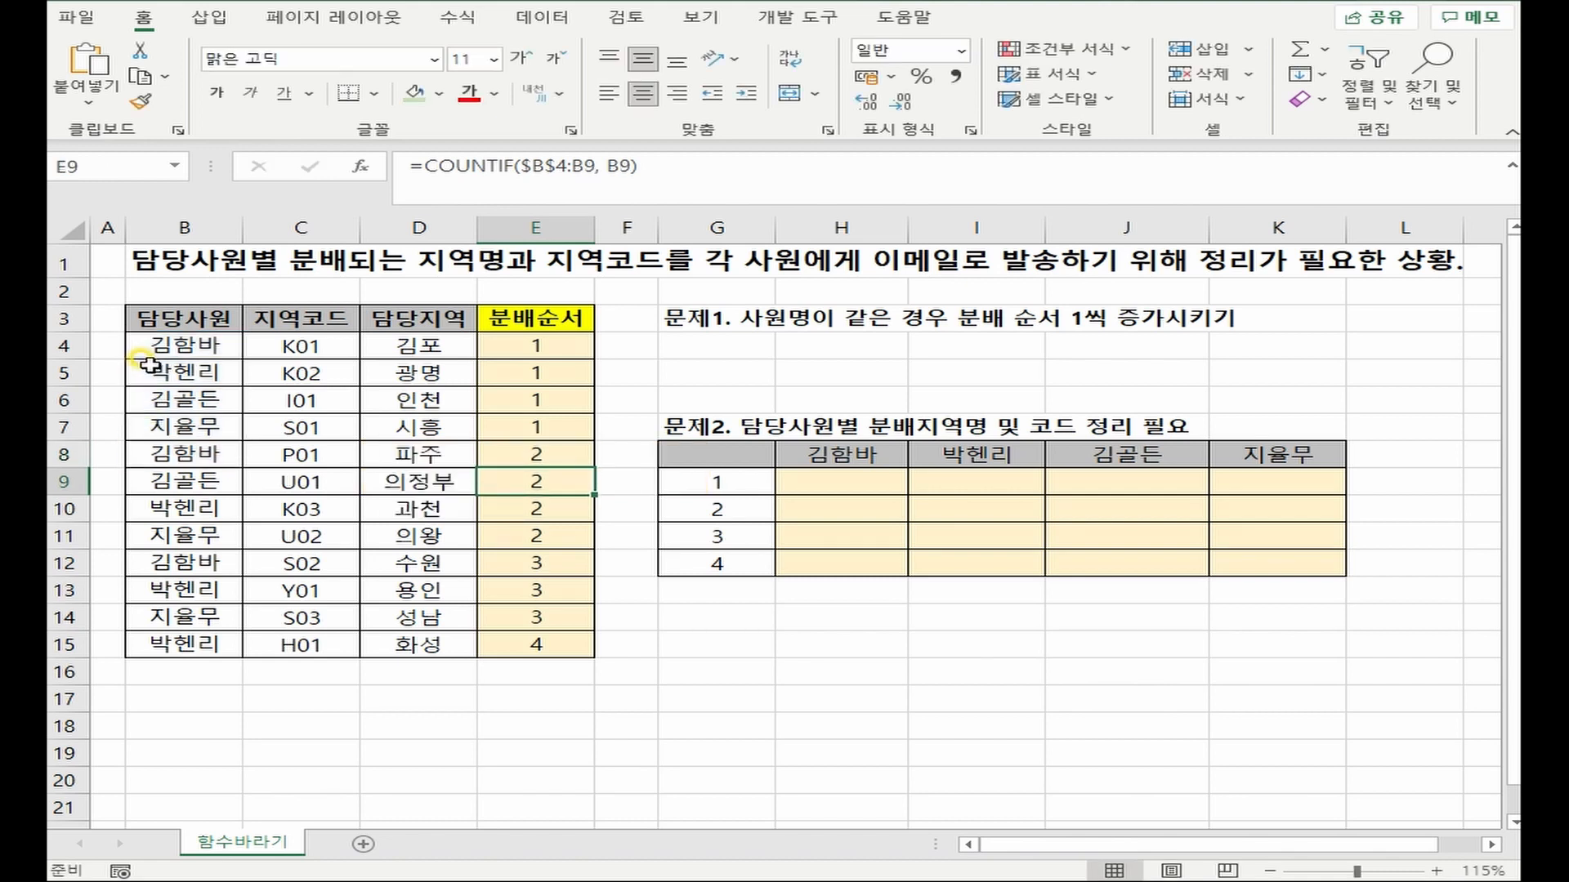
# - Prefix the COUNTIF formula in E4 with B4& to join the employee name and order number, filling it down through E15
pyautogui.click(561, 459)
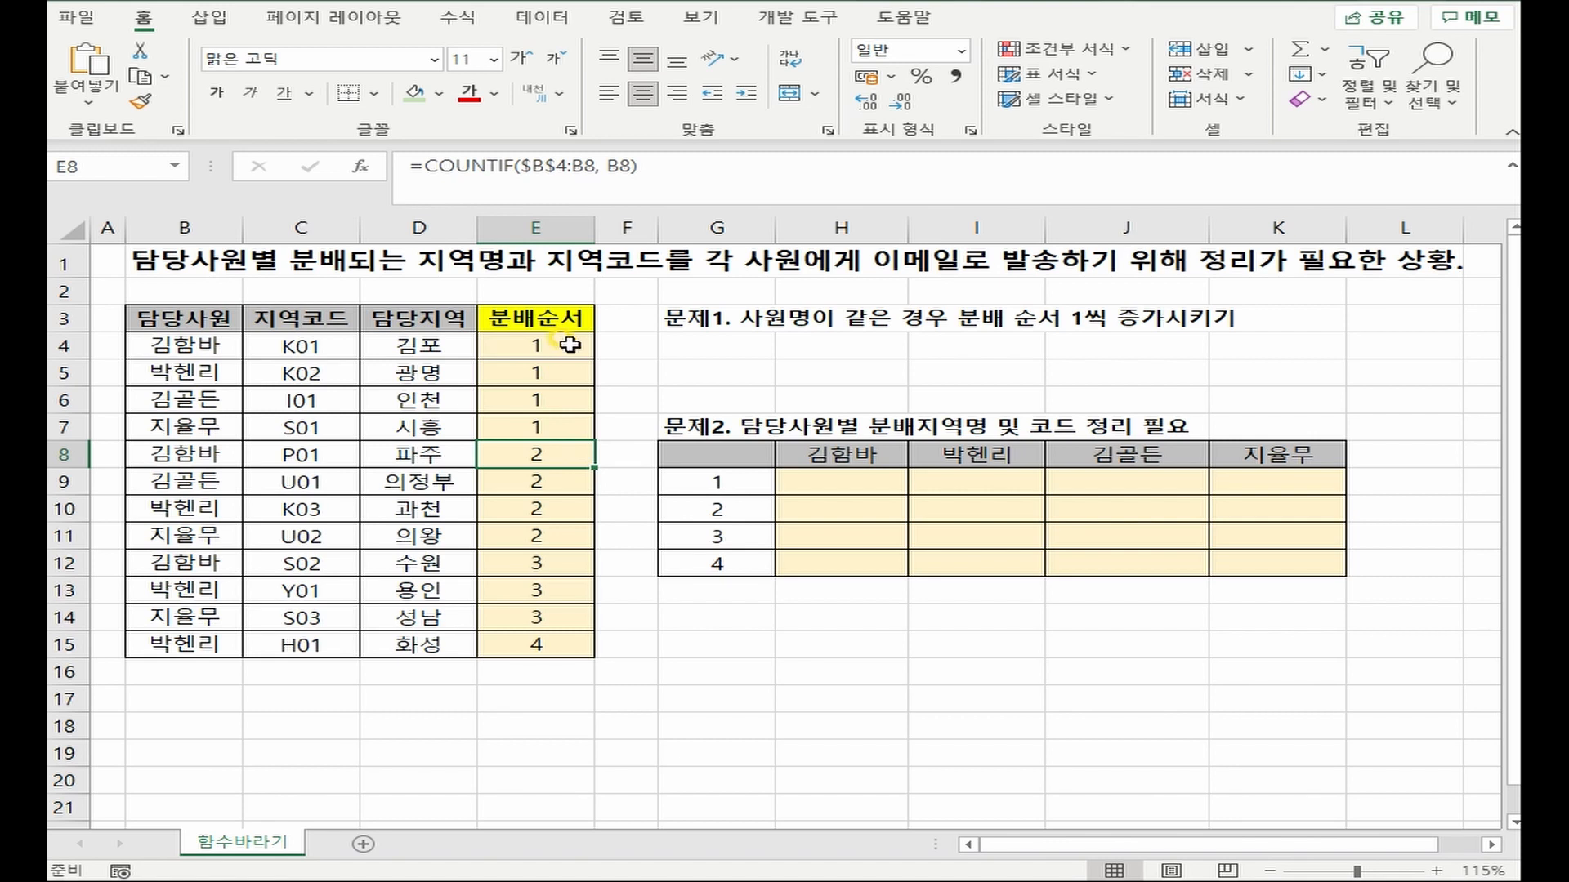
pyautogui.click(570, 345)
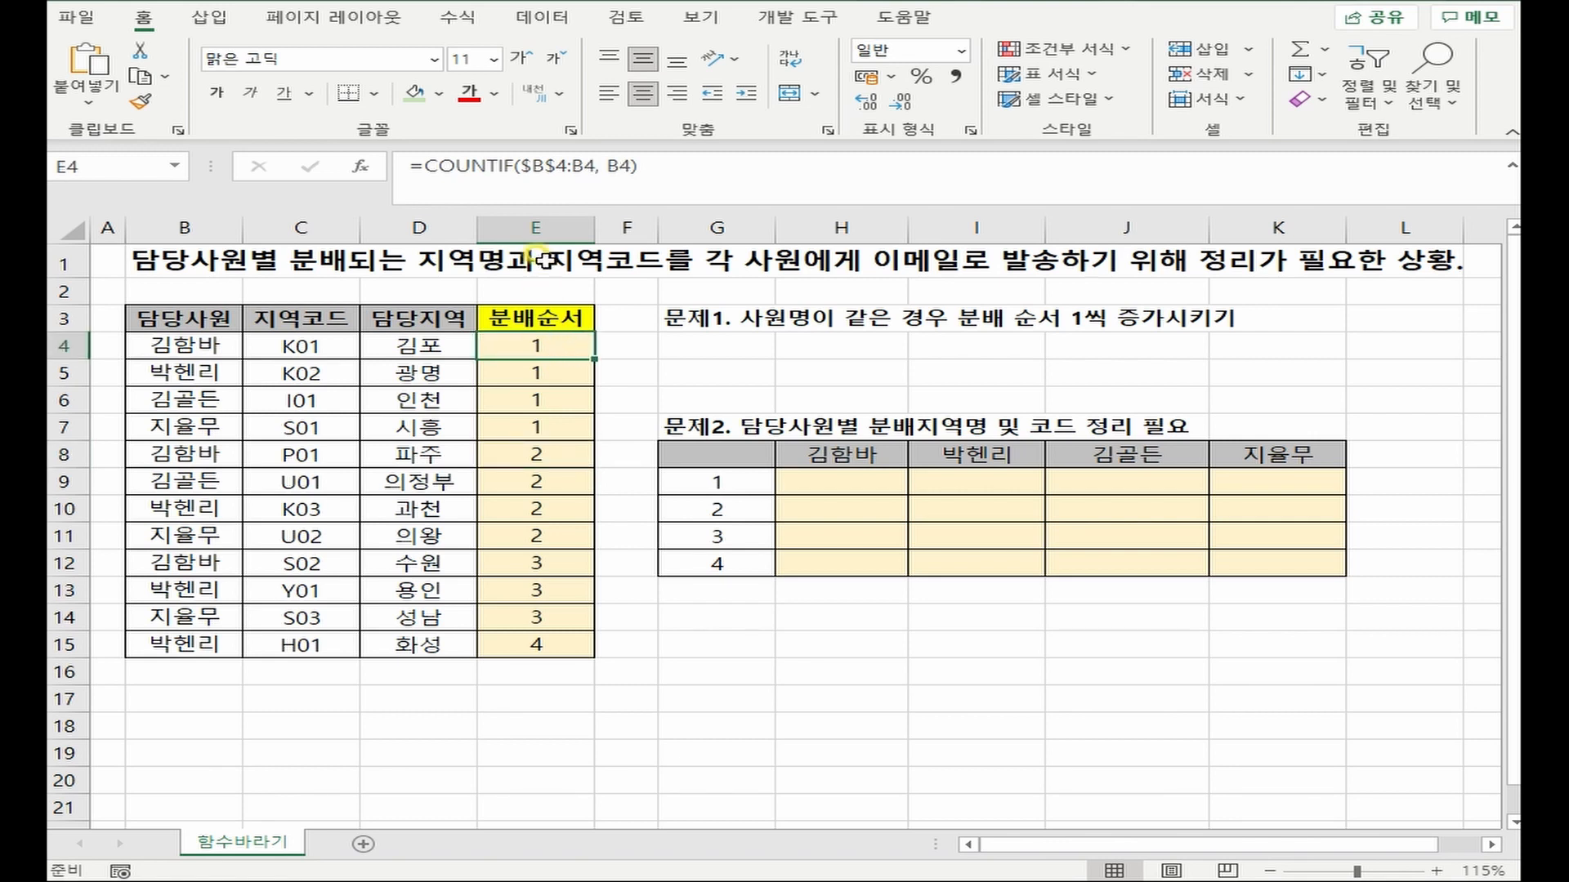
pyautogui.press('F2')
pyautogui.click(378, 345)
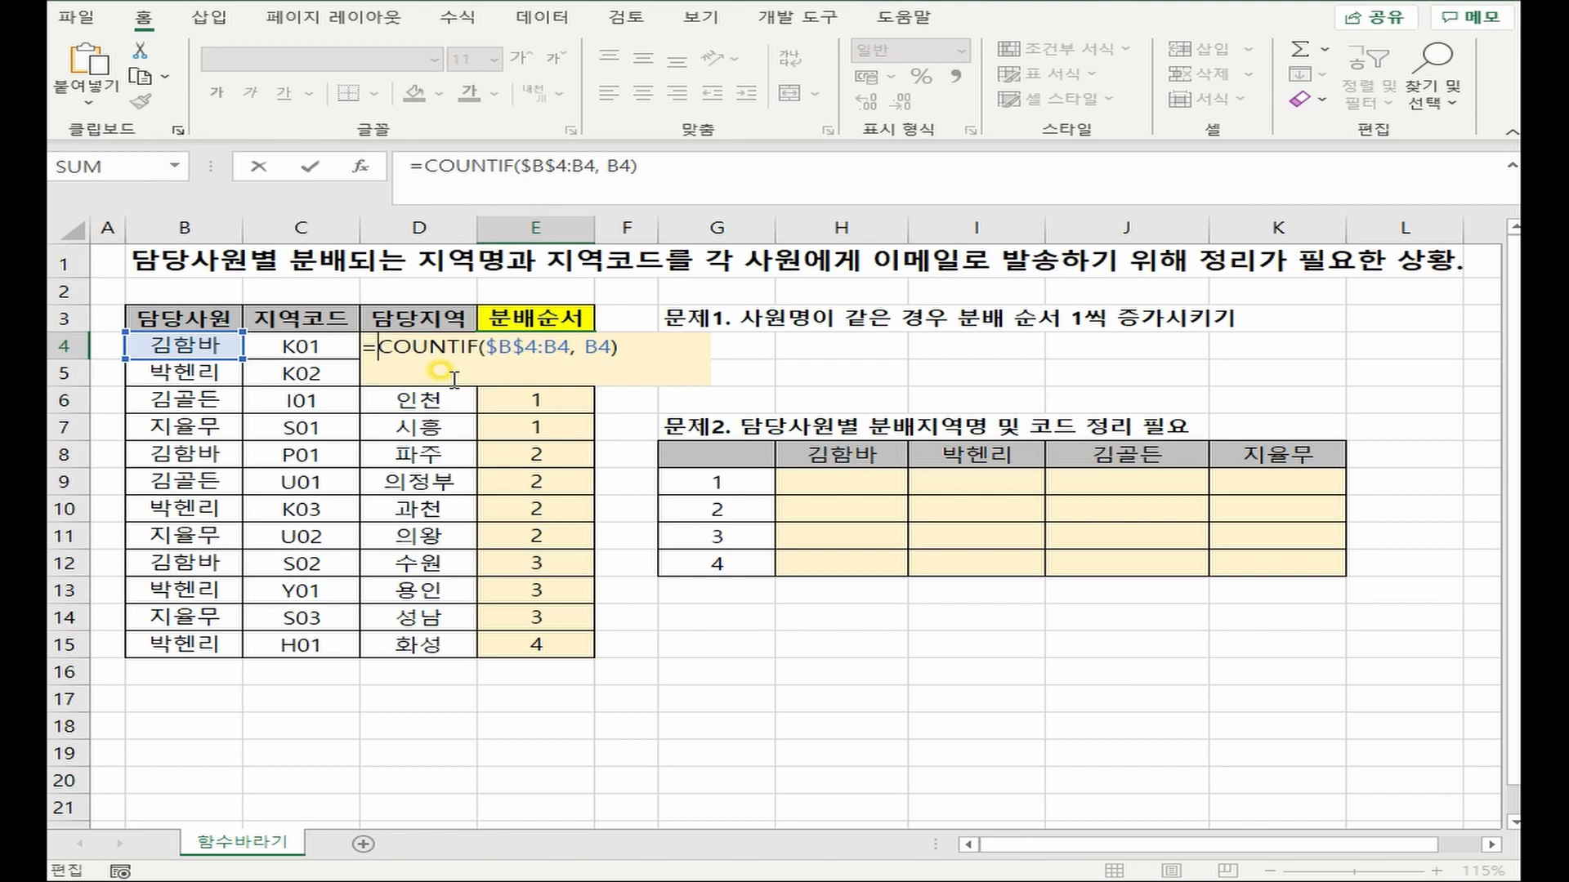
pyautogui.click(164, 341)
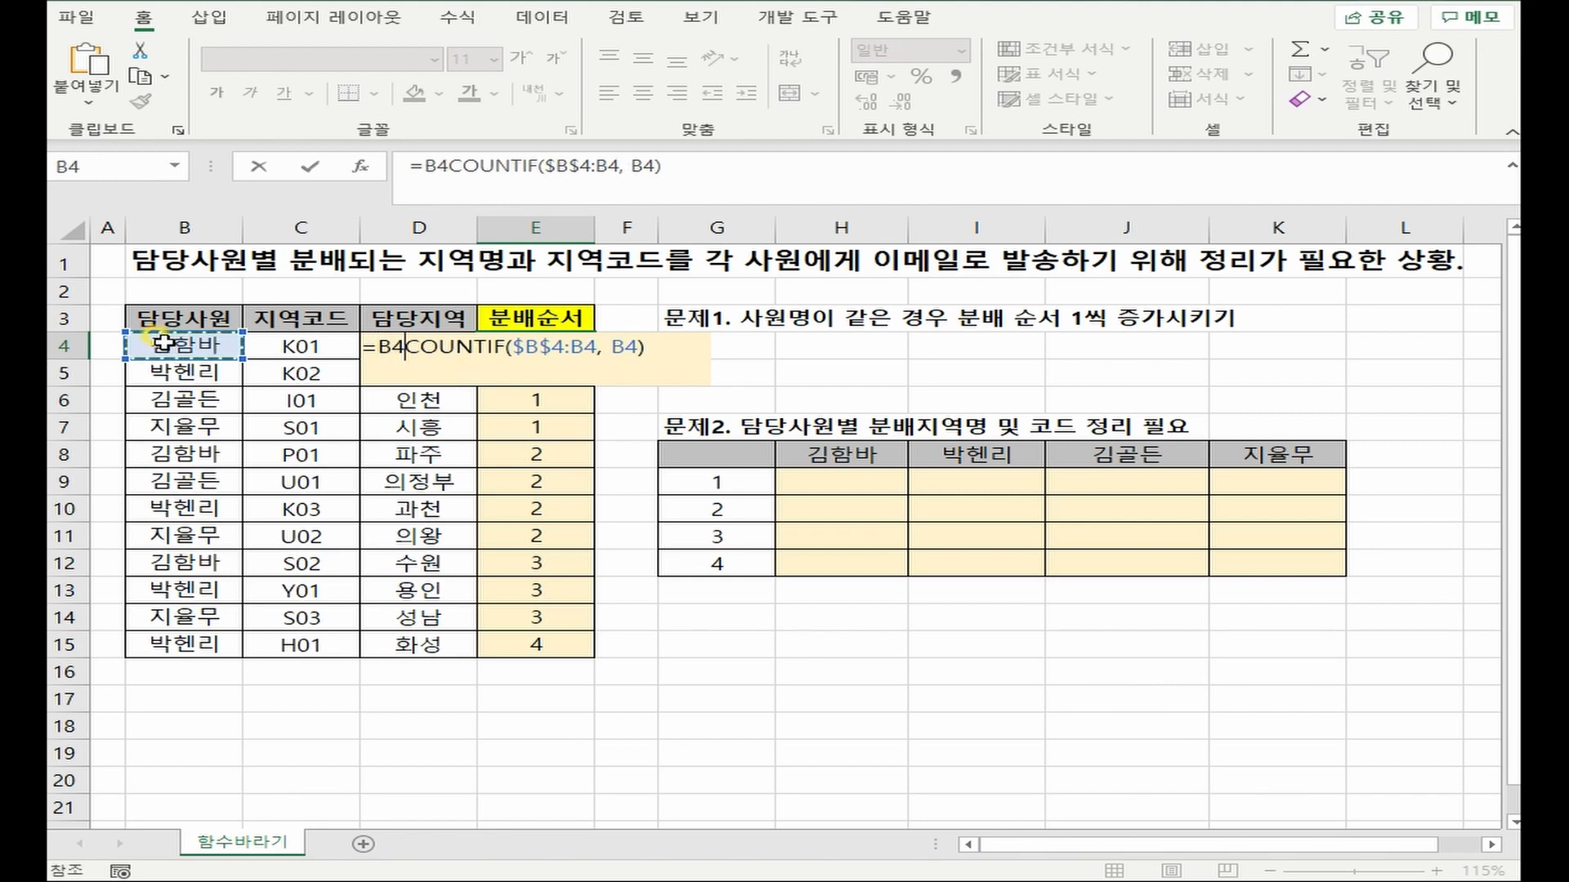
pyautogui.write('&')
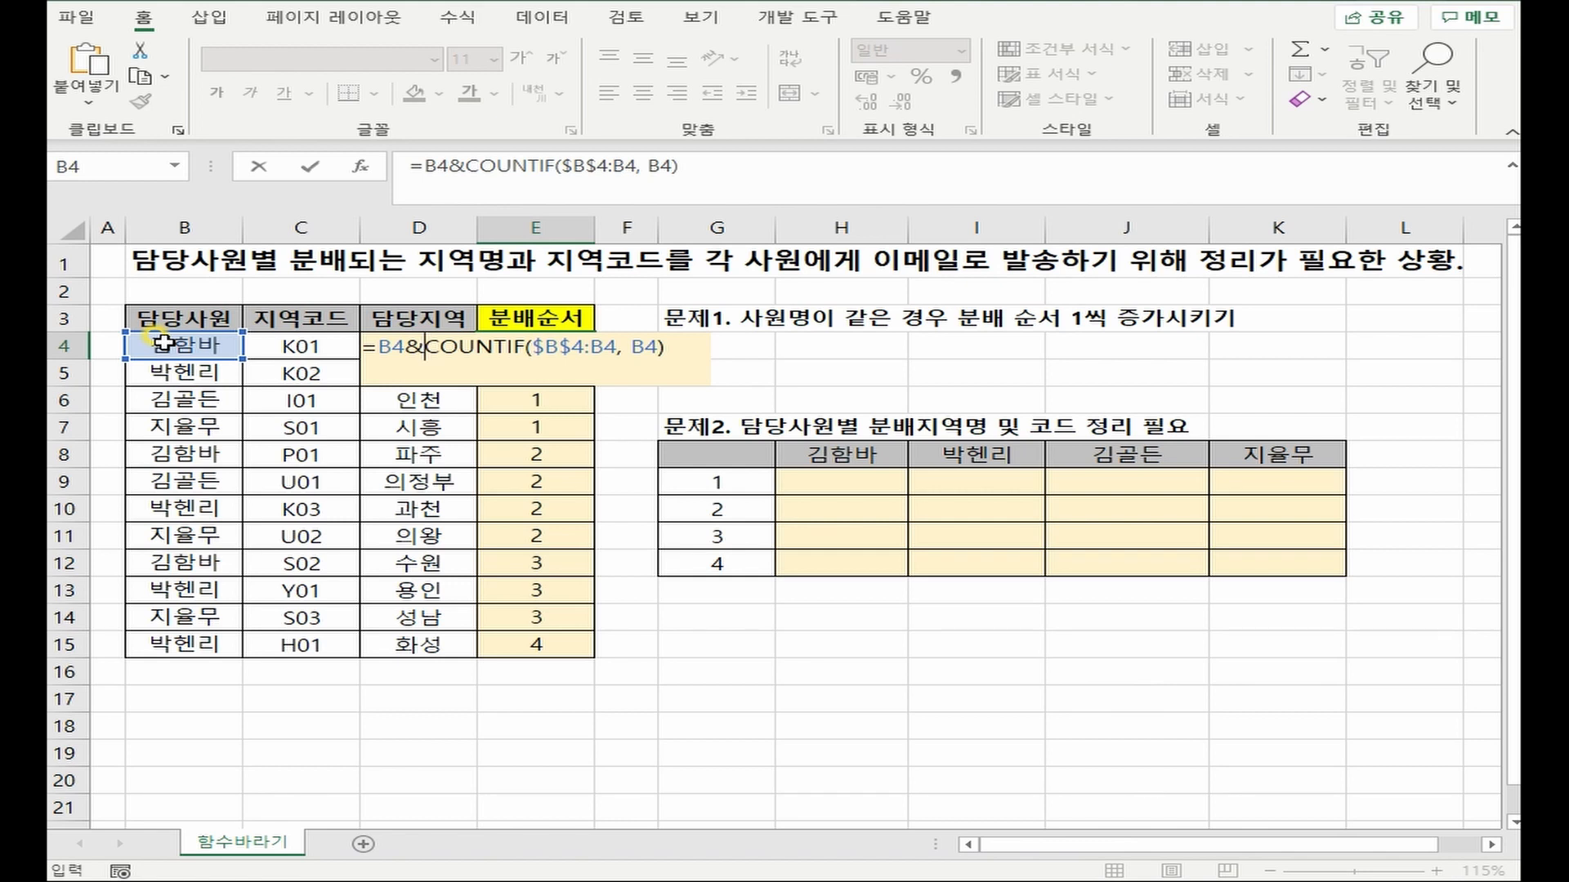
pyautogui.press('Return')
pyautogui.click(523, 344)
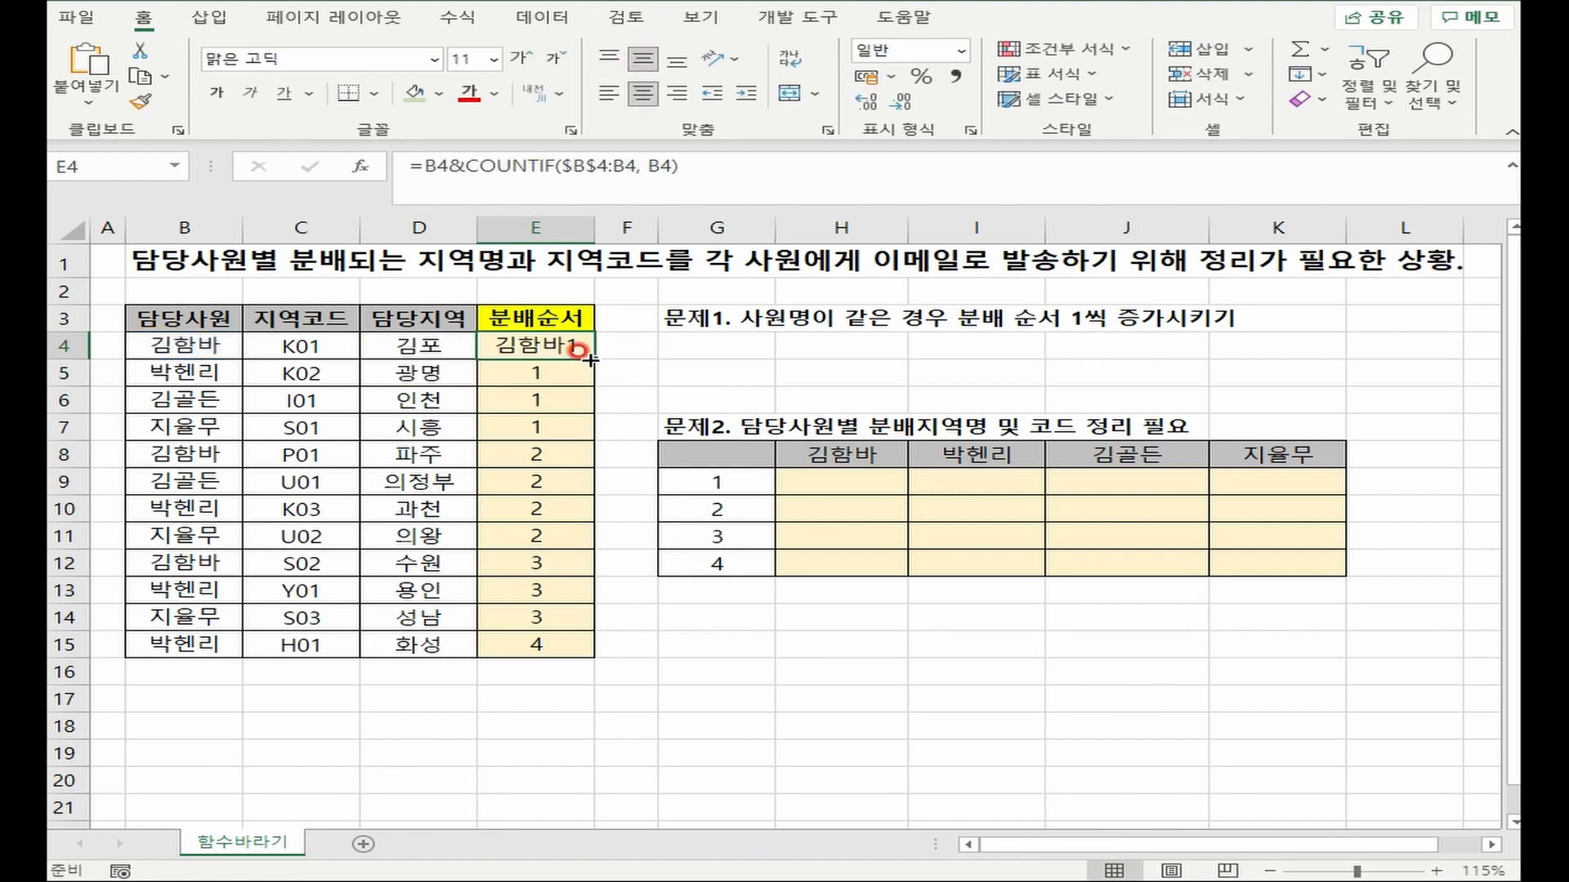
pyautogui.doubleClick(594, 359)
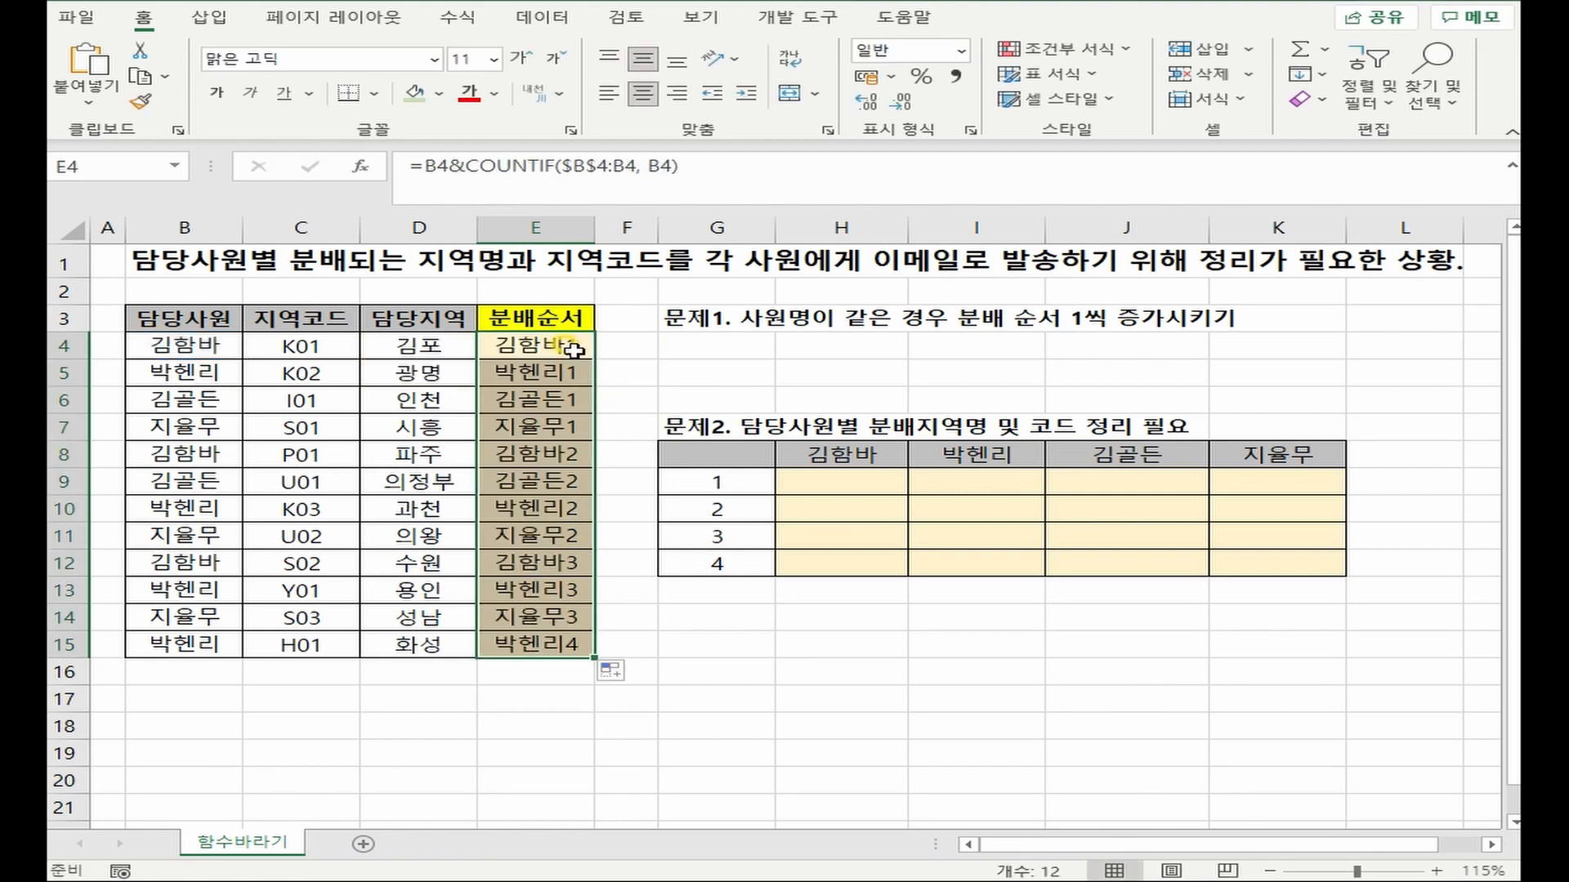
# - Inspect the combined formulas in E4, E5, E8, E9 and E12 to see how the name reference and expanding range shift
pyautogui.click(529, 456)
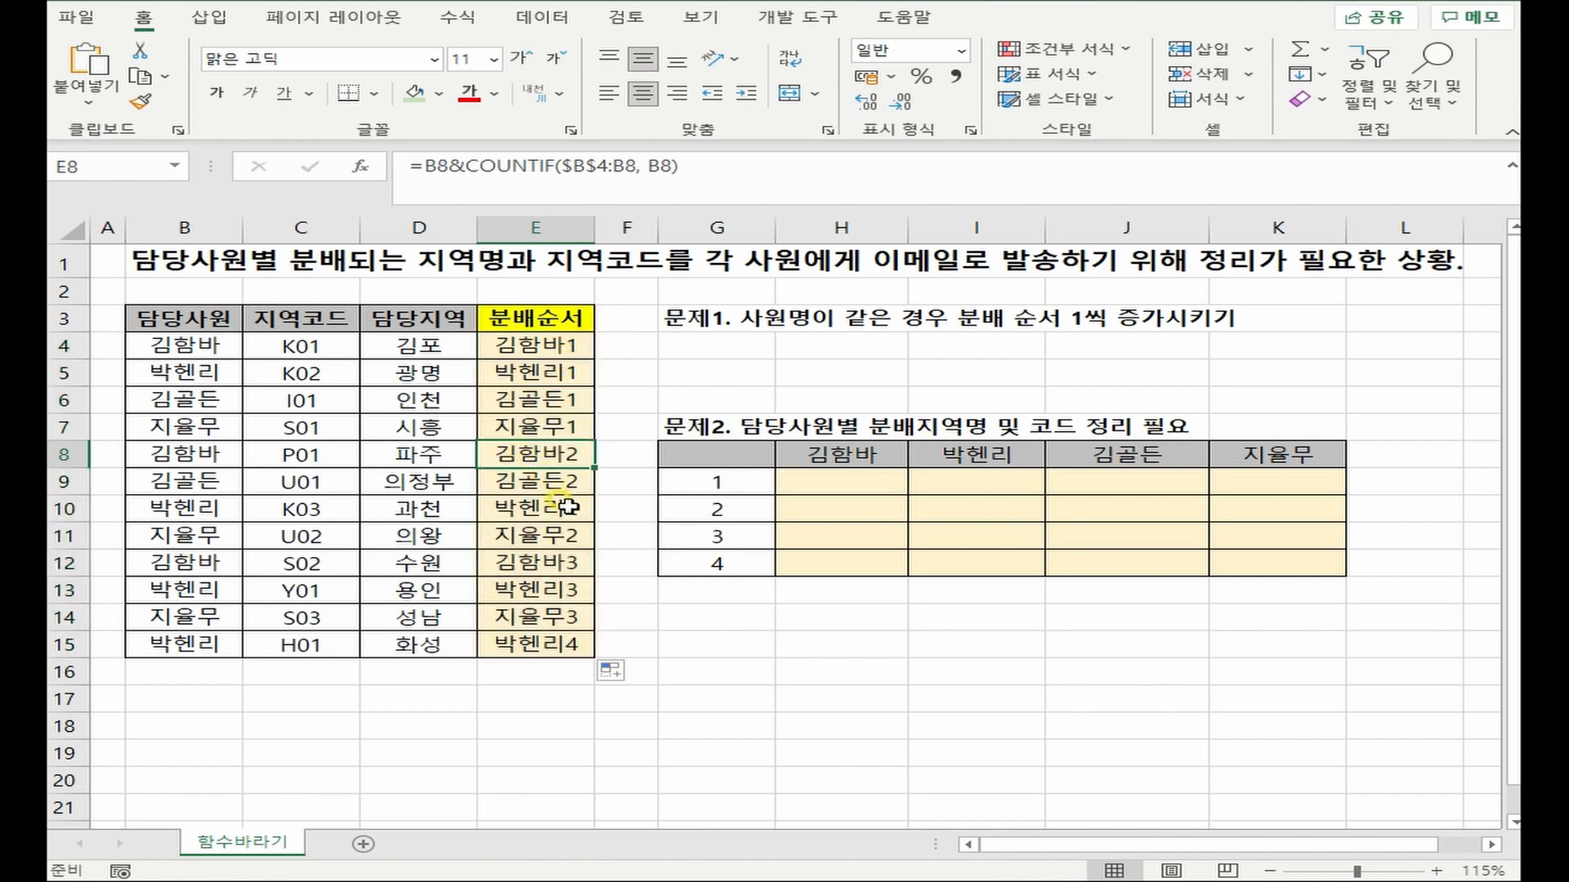
pyautogui.click(573, 563)
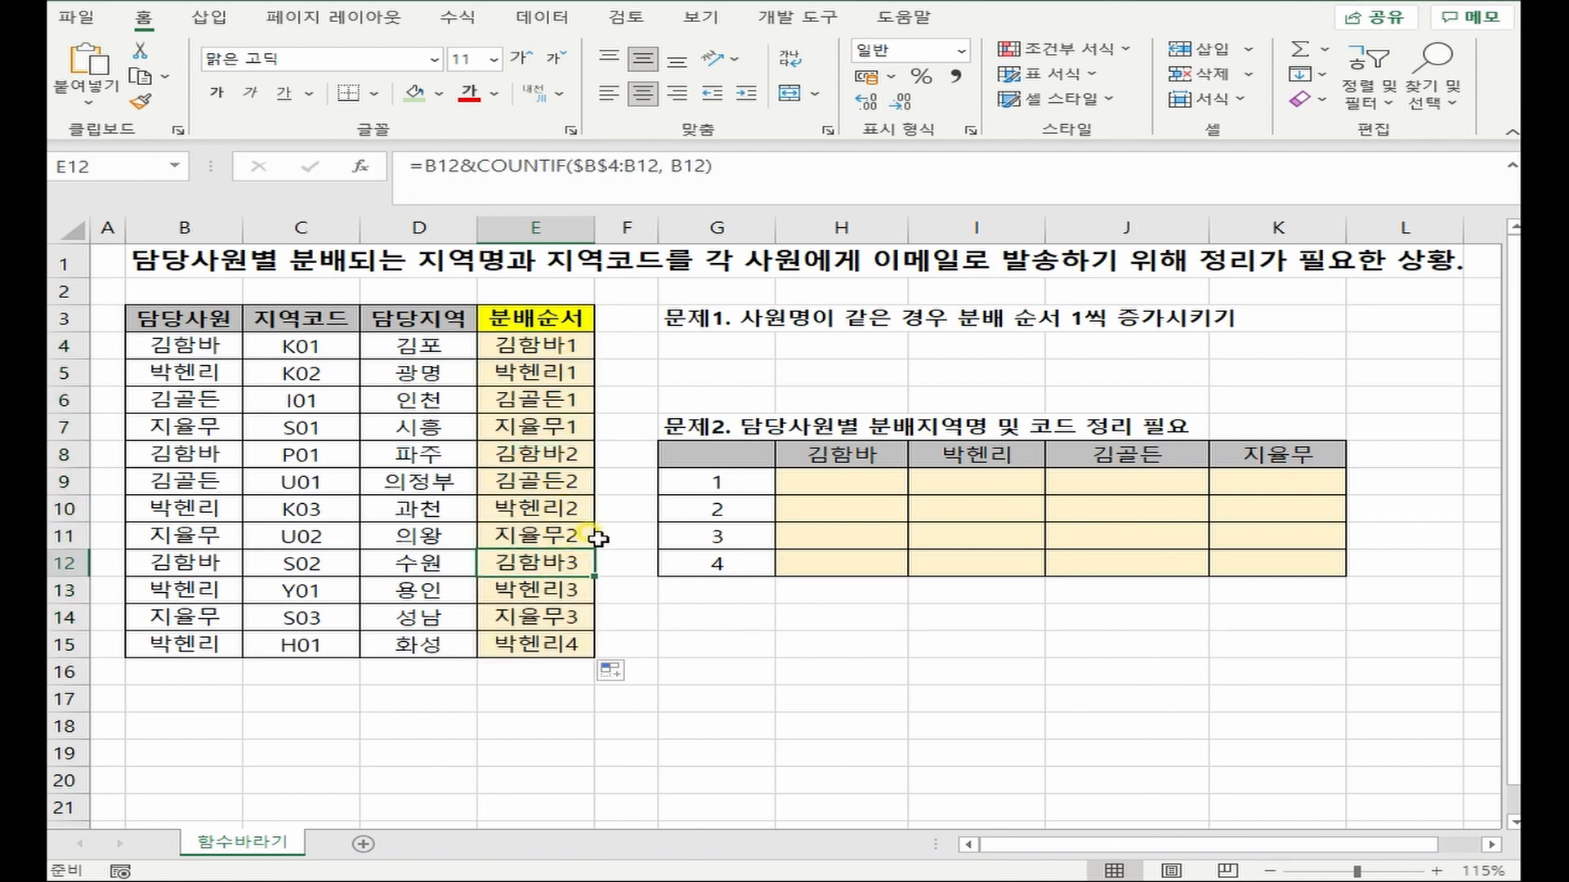
pyautogui.doubleClick(533, 344)
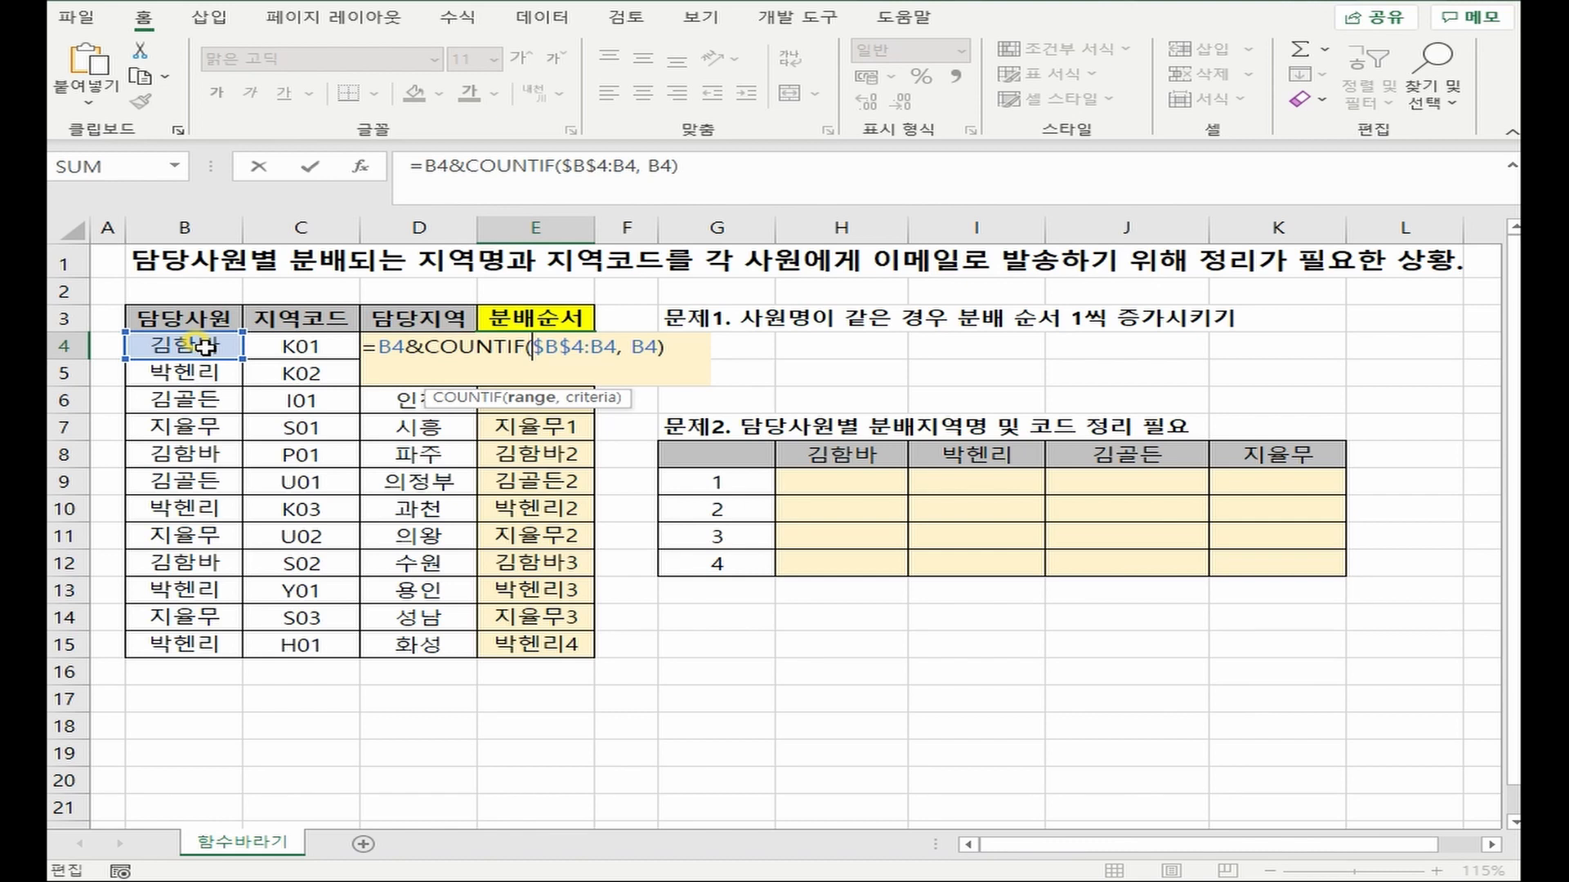
pyautogui.press('Return')
pyautogui.doubleClick(517, 375)
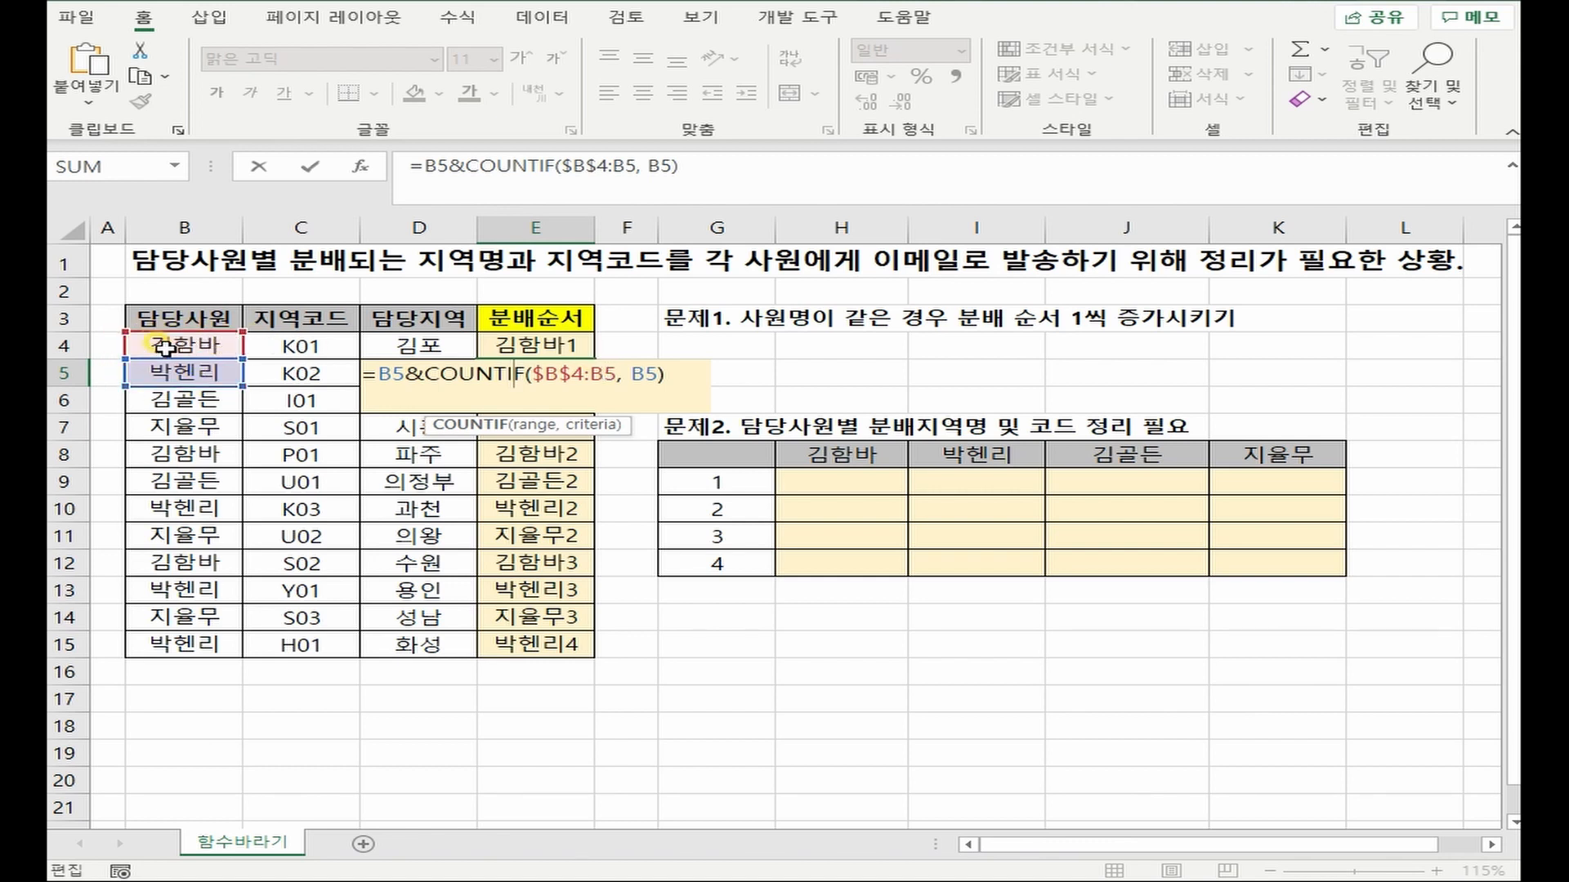
pyautogui.doubleClick(559, 348)
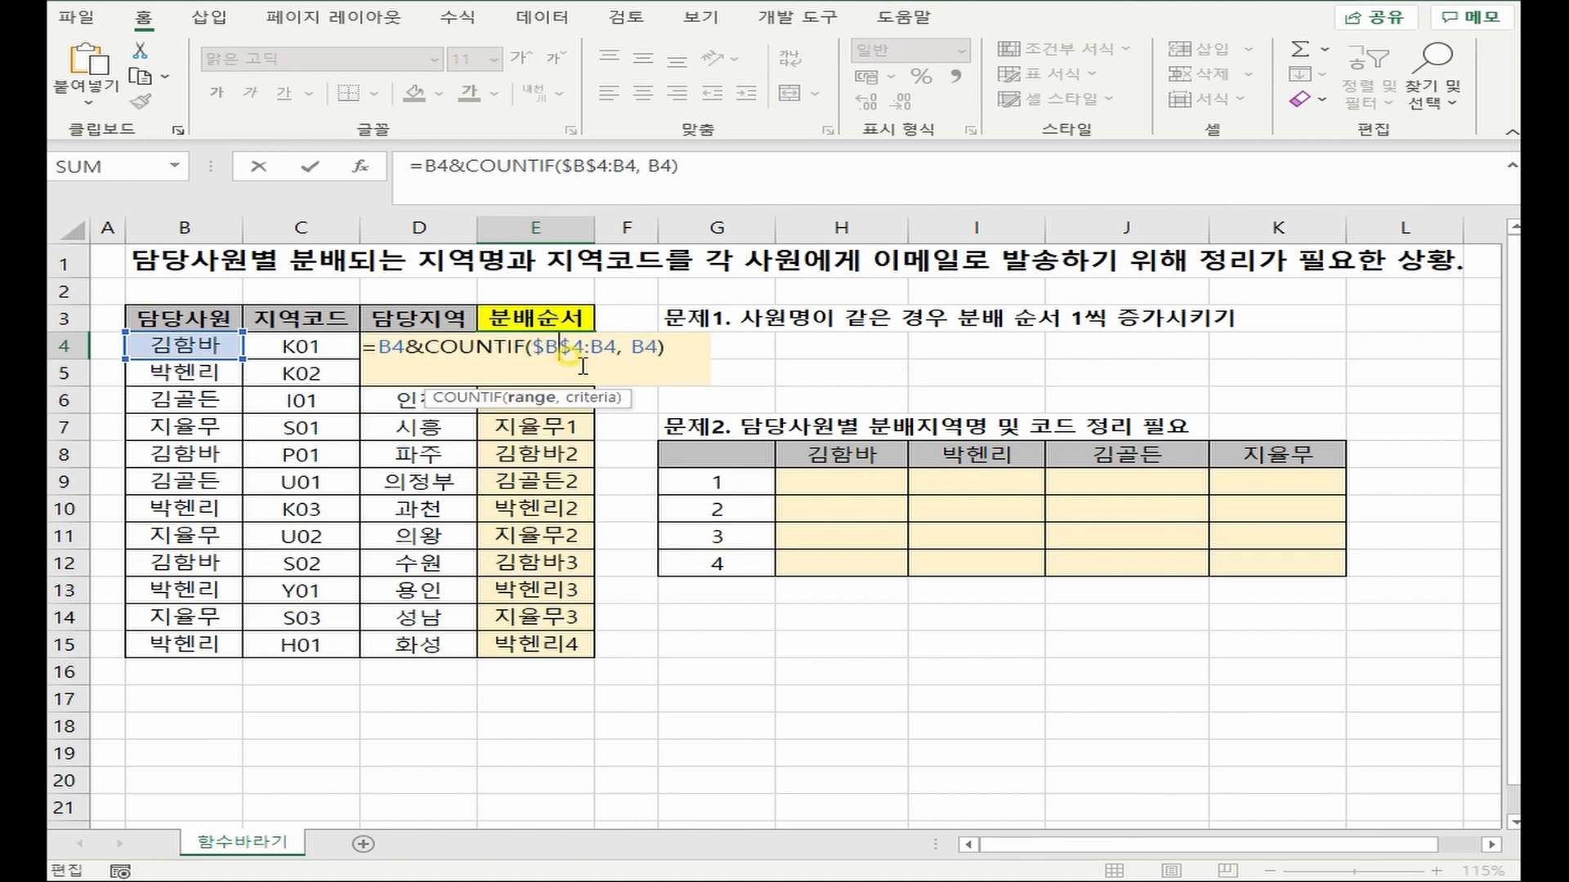
pyautogui.doubleClick(544, 456)
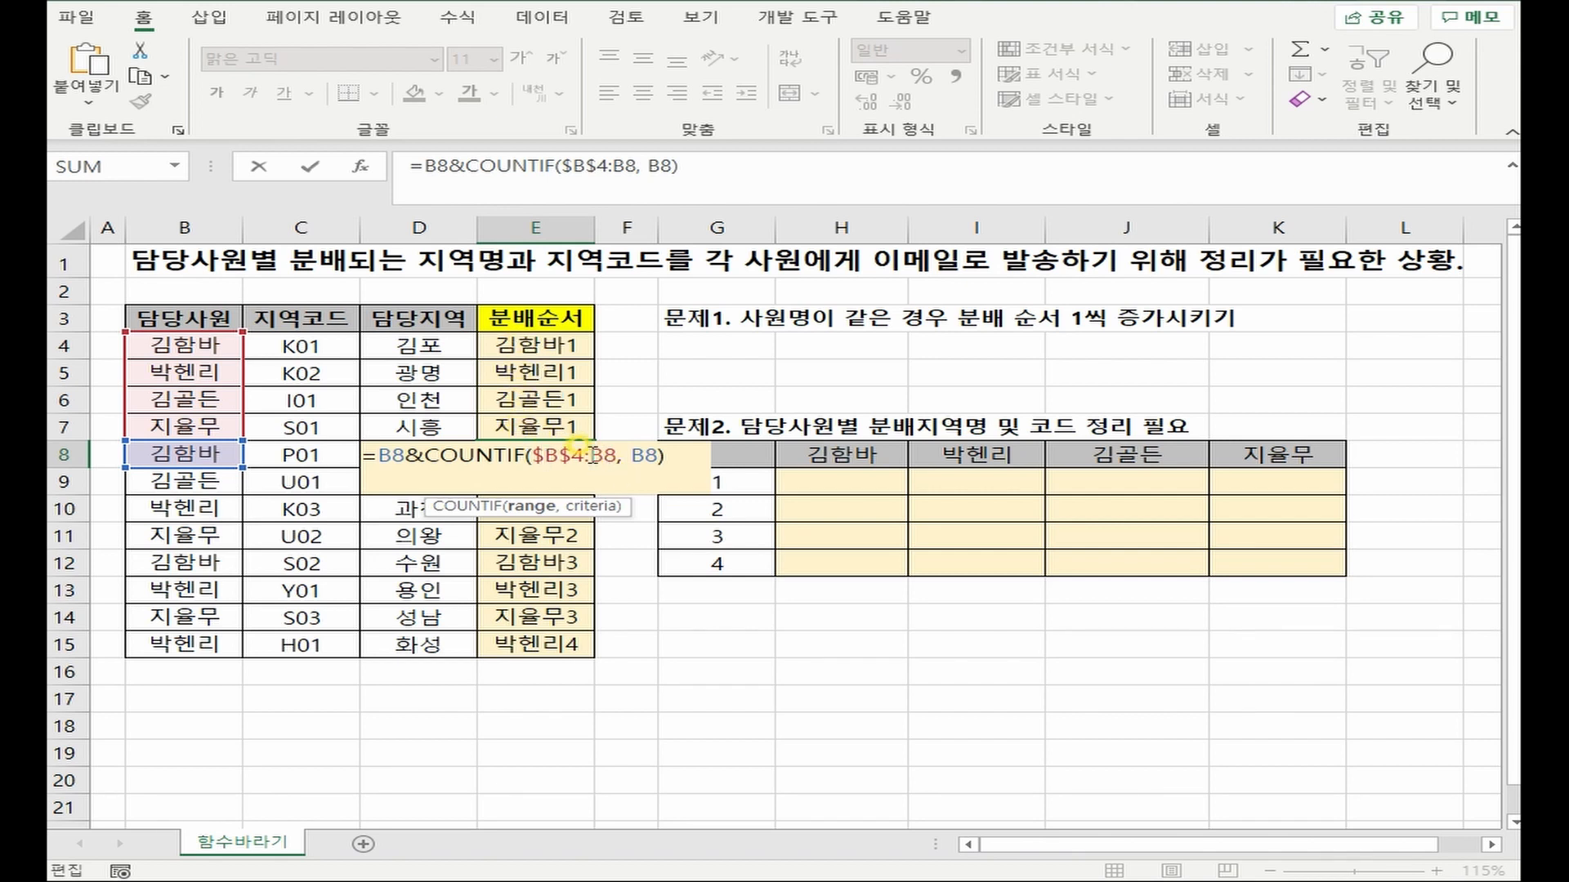
pyautogui.moveTo(590, 456); pyautogui.dragTo(618, 455)
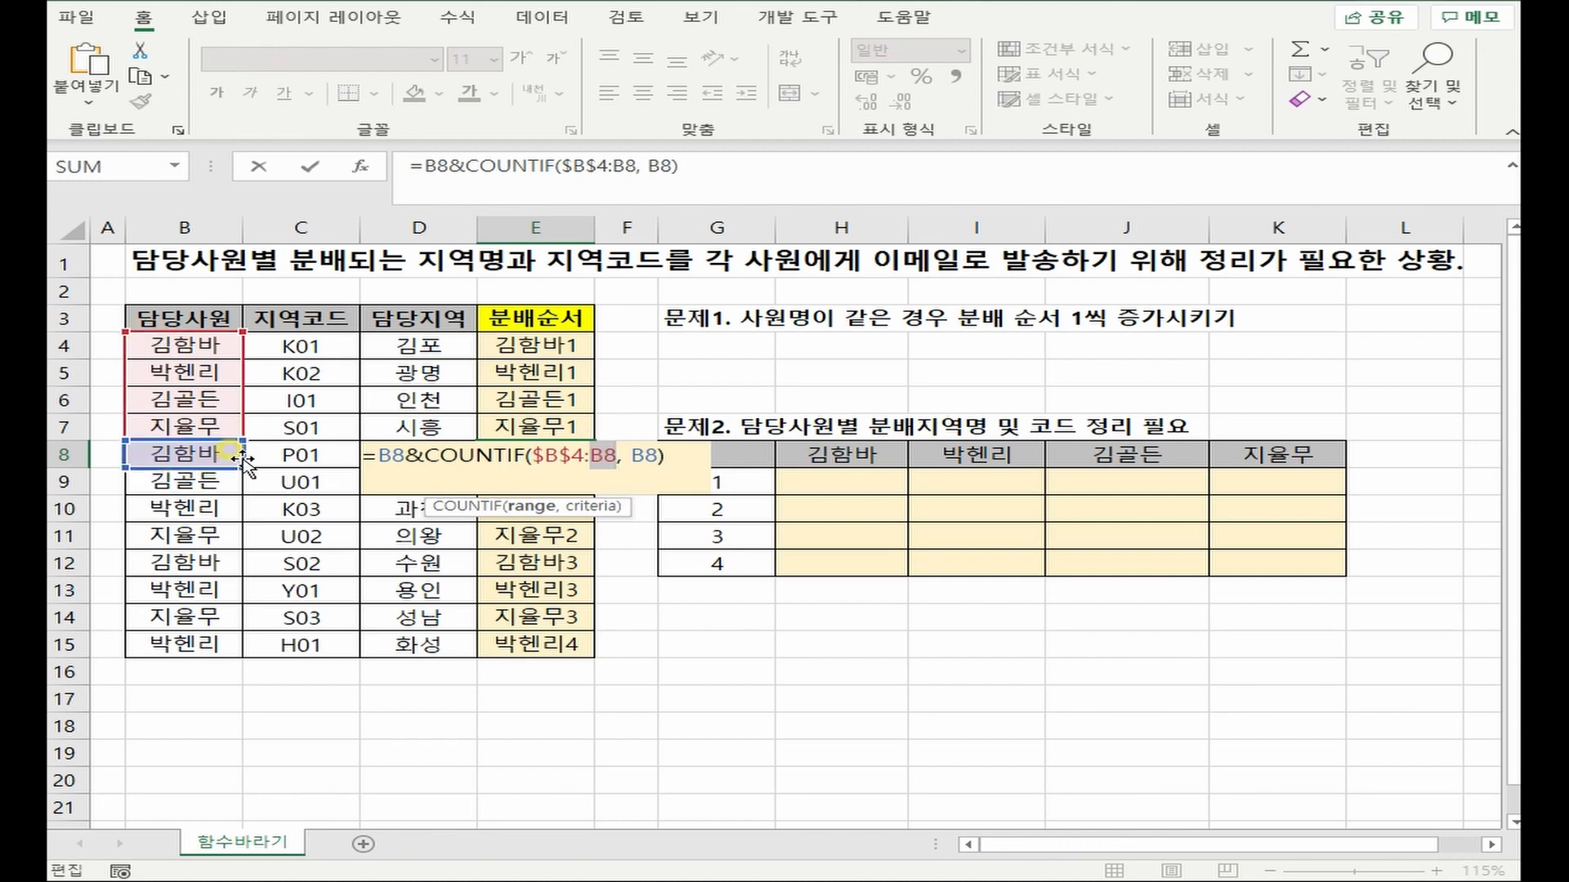
pyautogui.press('Return')
pyautogui.doubleClick(543, 484)
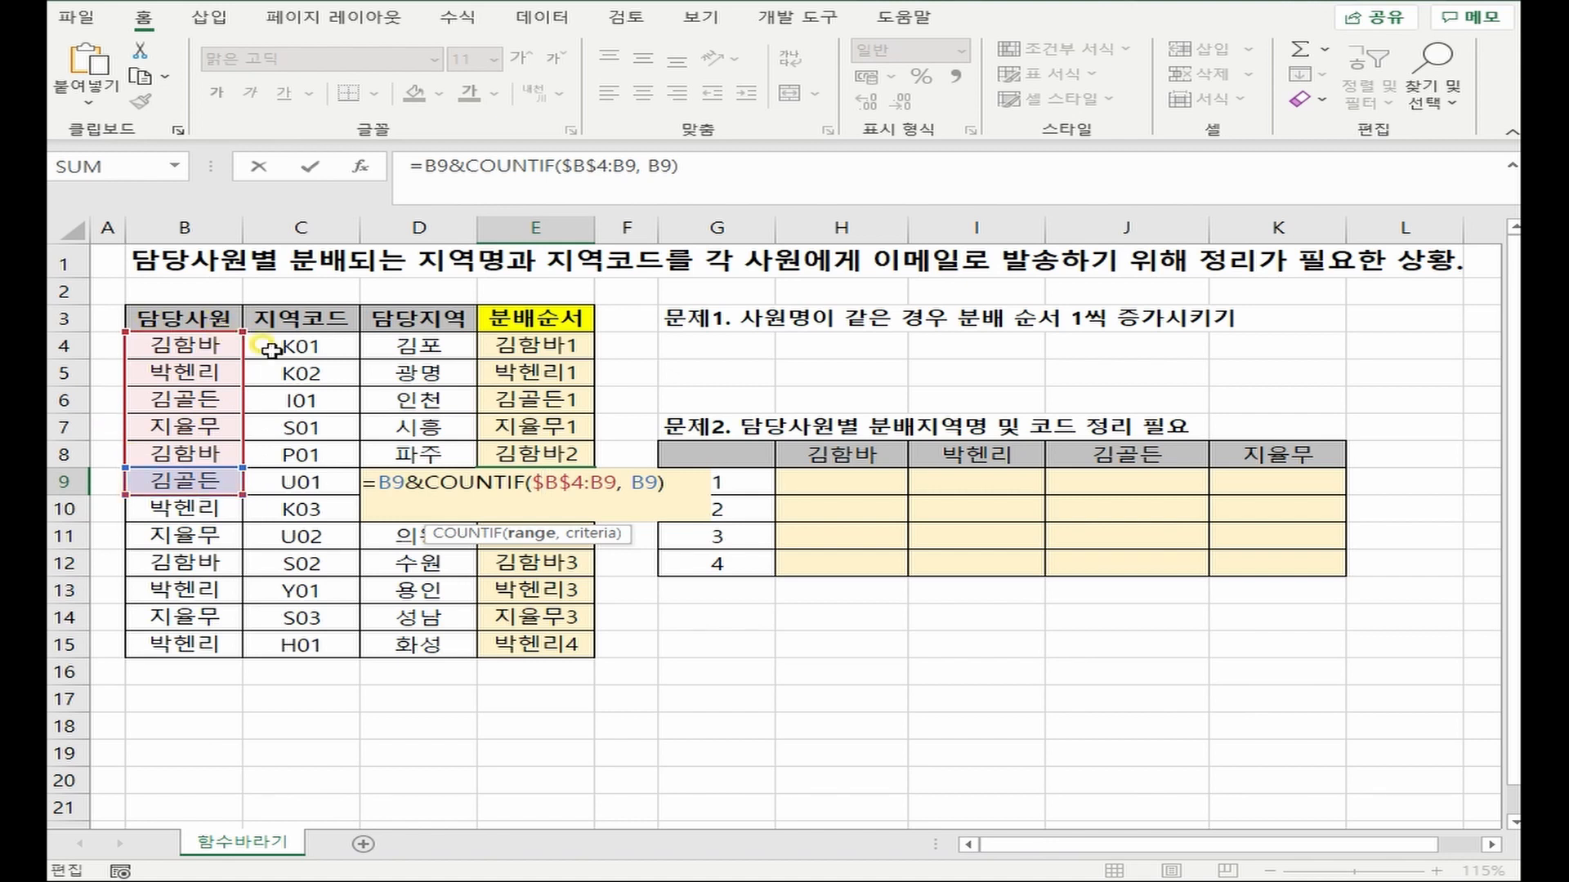
pyautogui.click(186, 482)
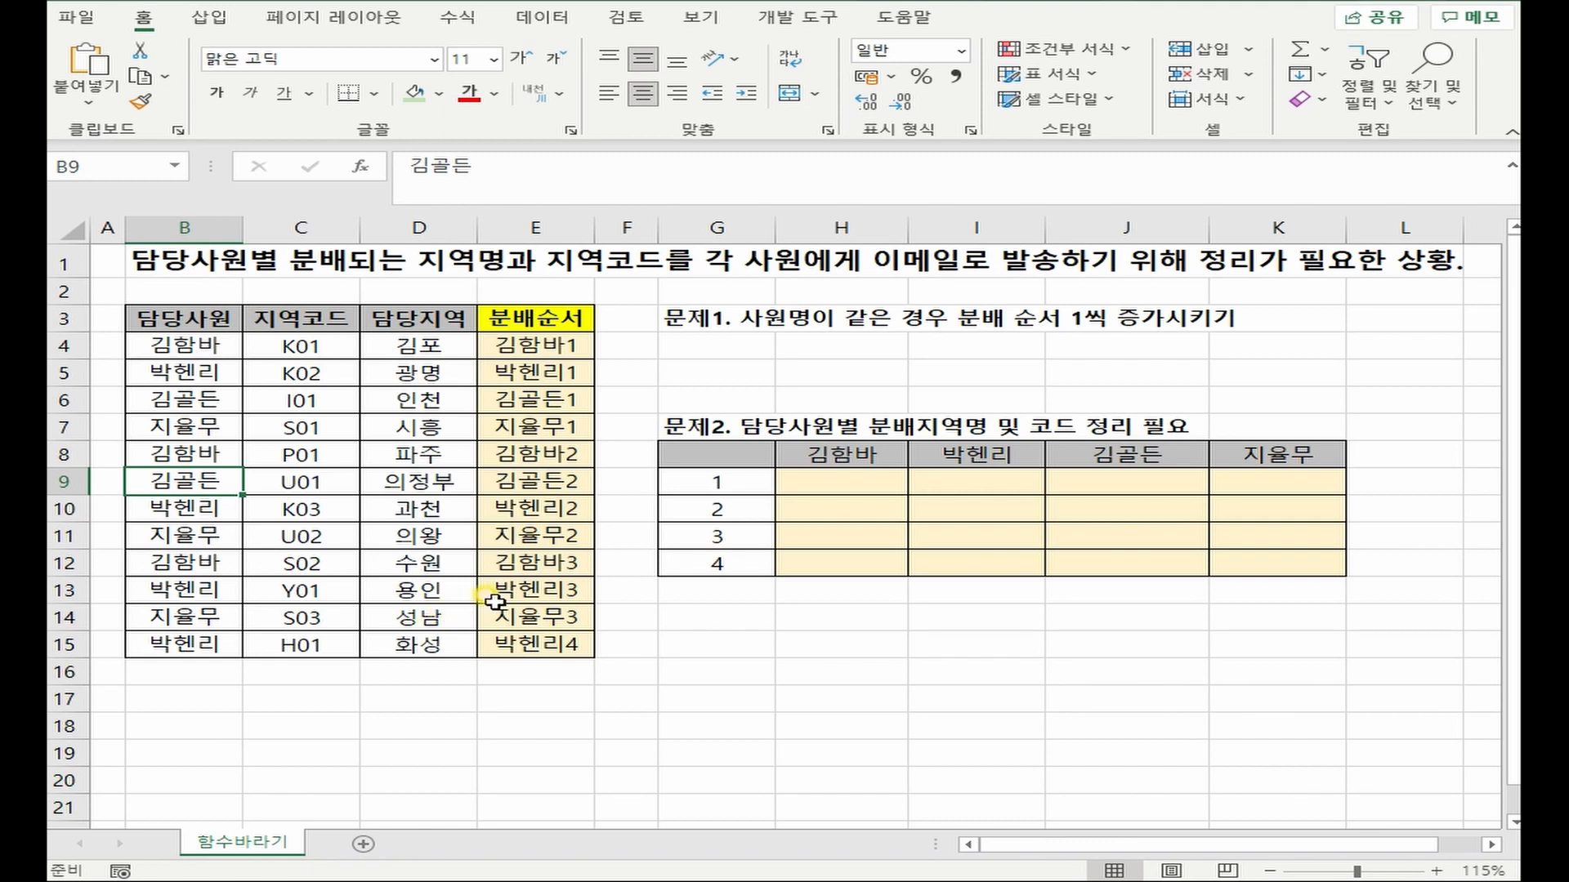
# - Compare the first employee header in H8 and order numbers 1 and 2 with the matching 담당지역 entries
pyautogui.click(850, 456)
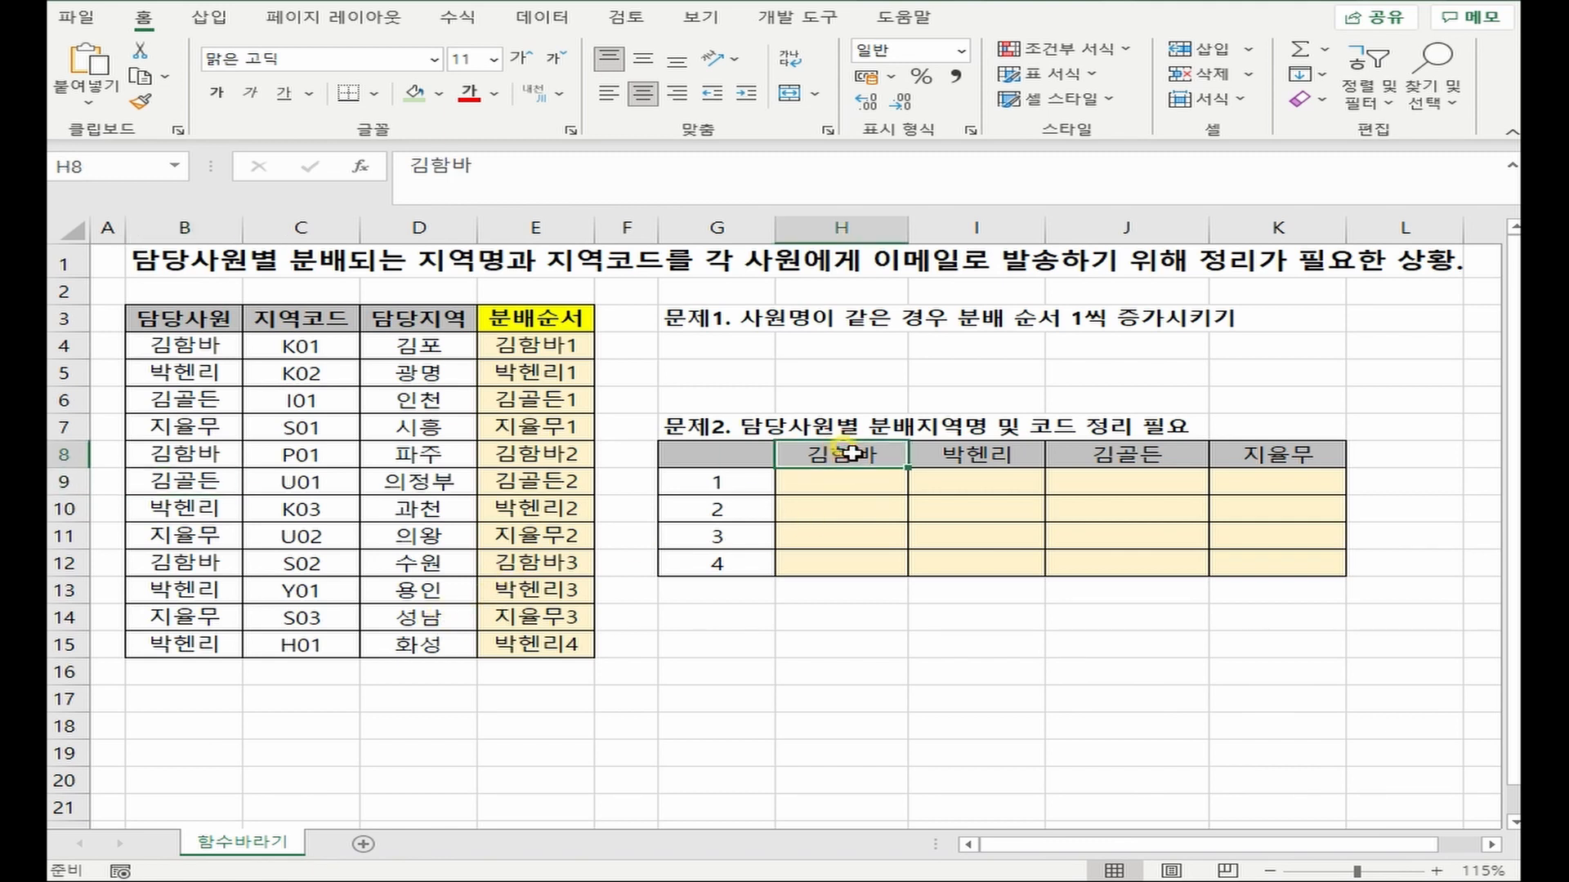
pyautogui.click(714, 482)
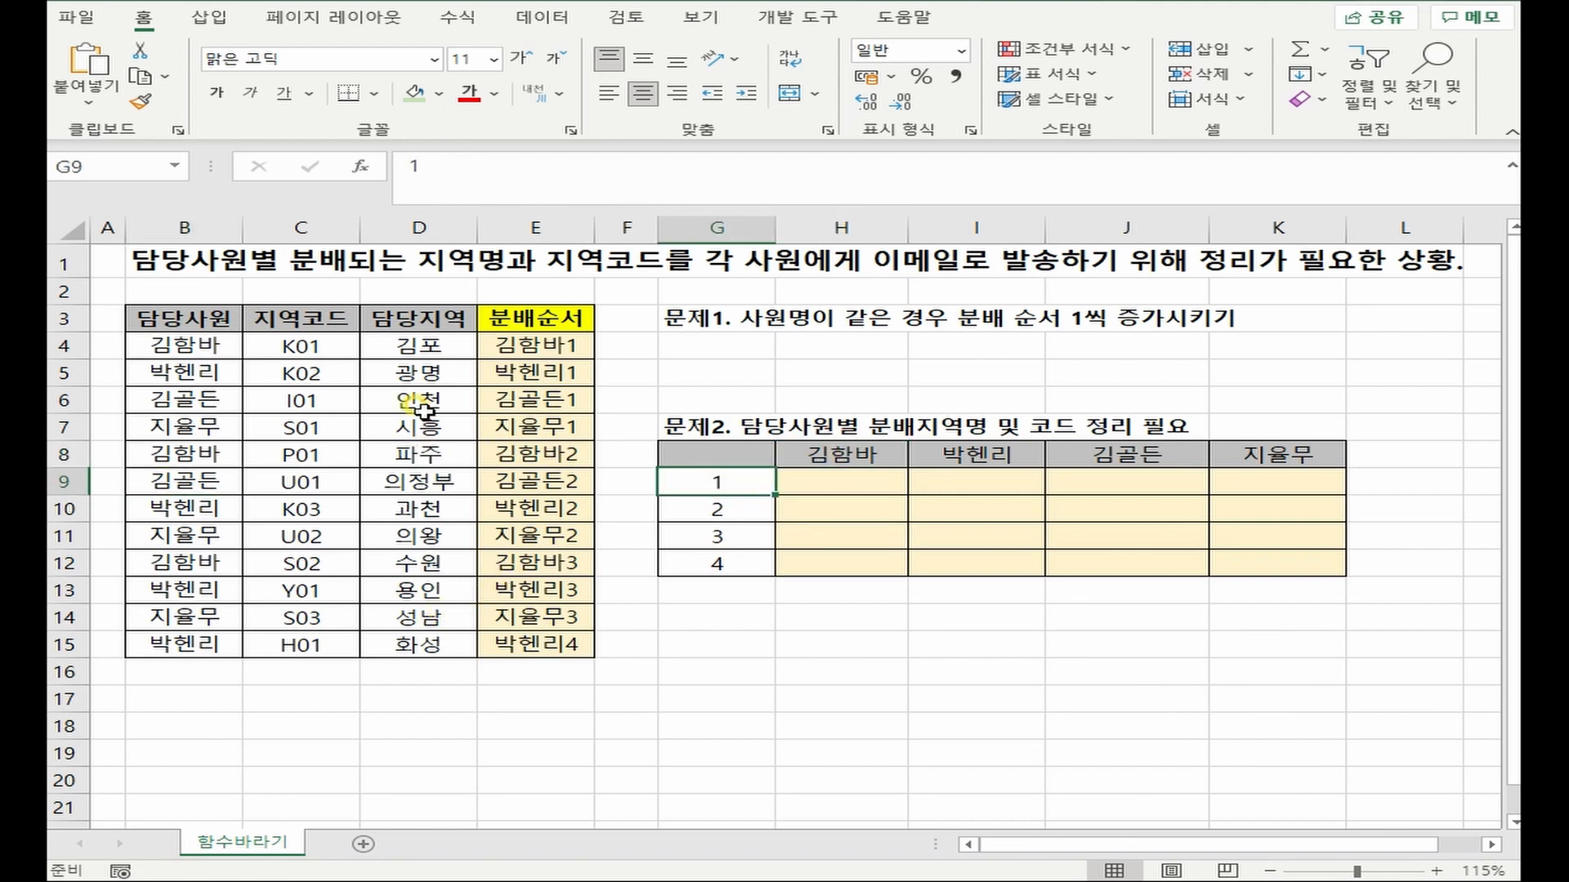
pyautogui.click(408, 343)
pyautogui.click(825, 451)
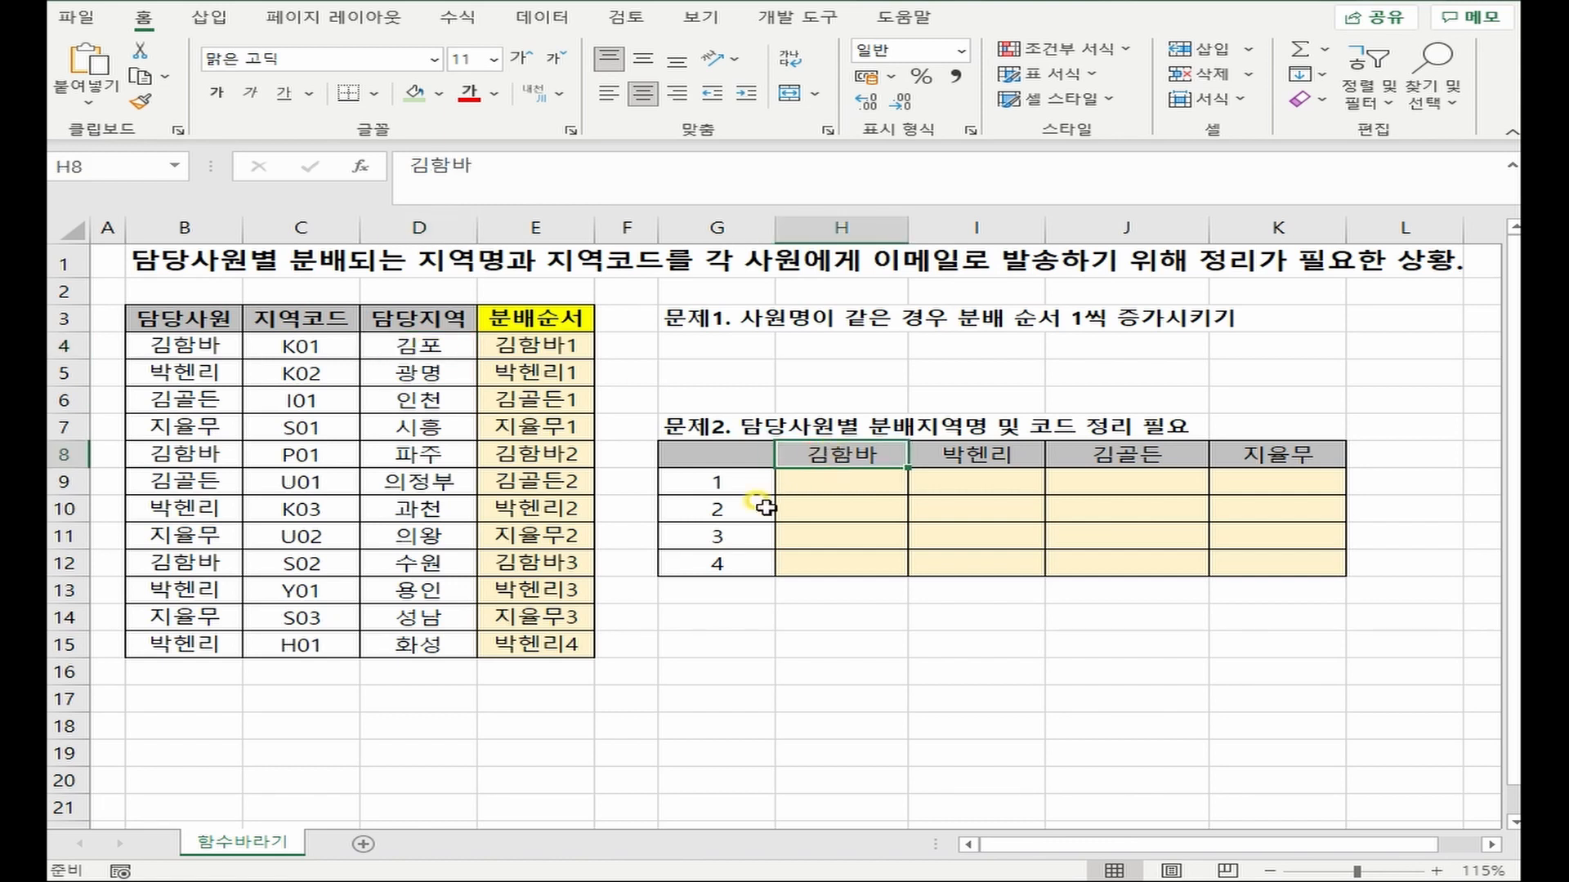
pyautogui.click(738, 510)
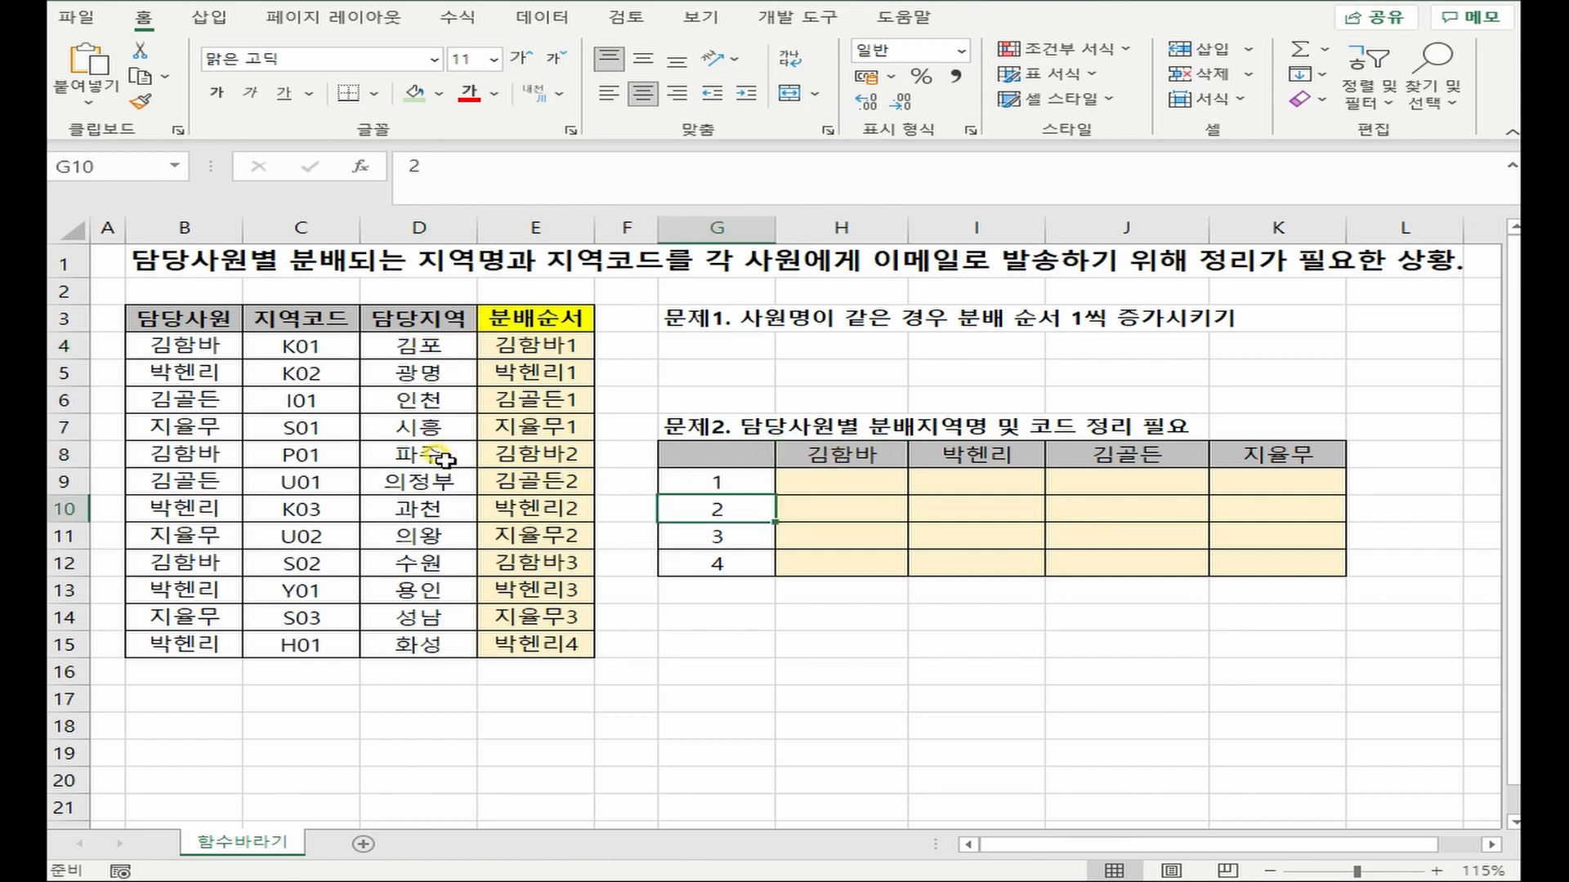
pyautogui.click(423, 445)
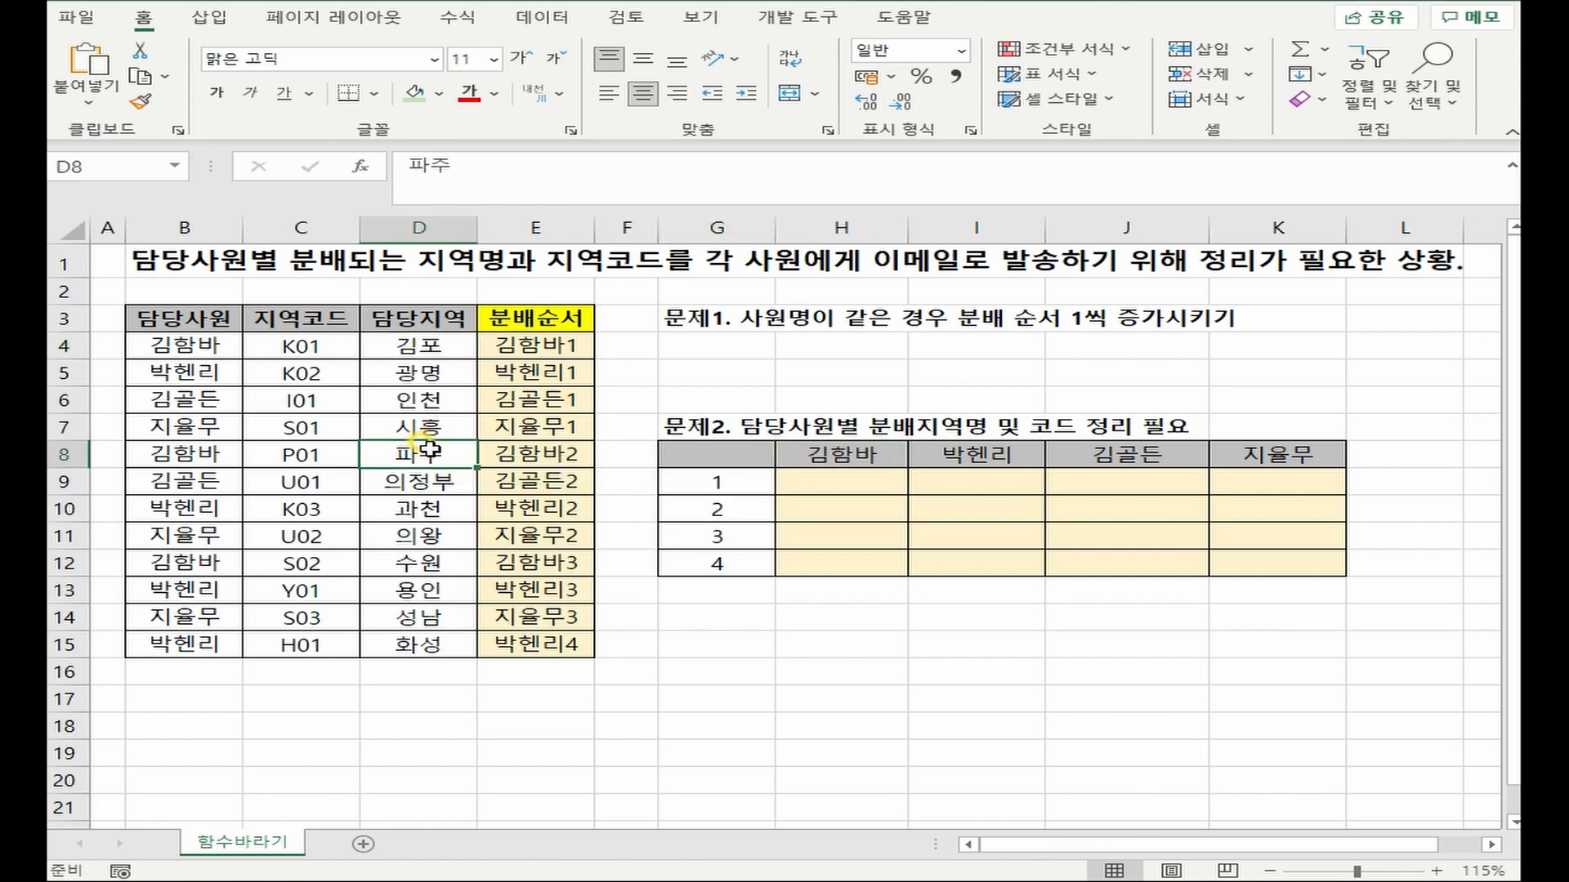
# - Review how the employee headers H8:K8 and order numbers G9:G12 combine into lookup keys for the summary cells
pyautogui.moveTo(843, 455); pyautogui.dragTo(1246, 450)
pyautogui.moveTo(723, 488); pyautogui.dragTo(719, 562)
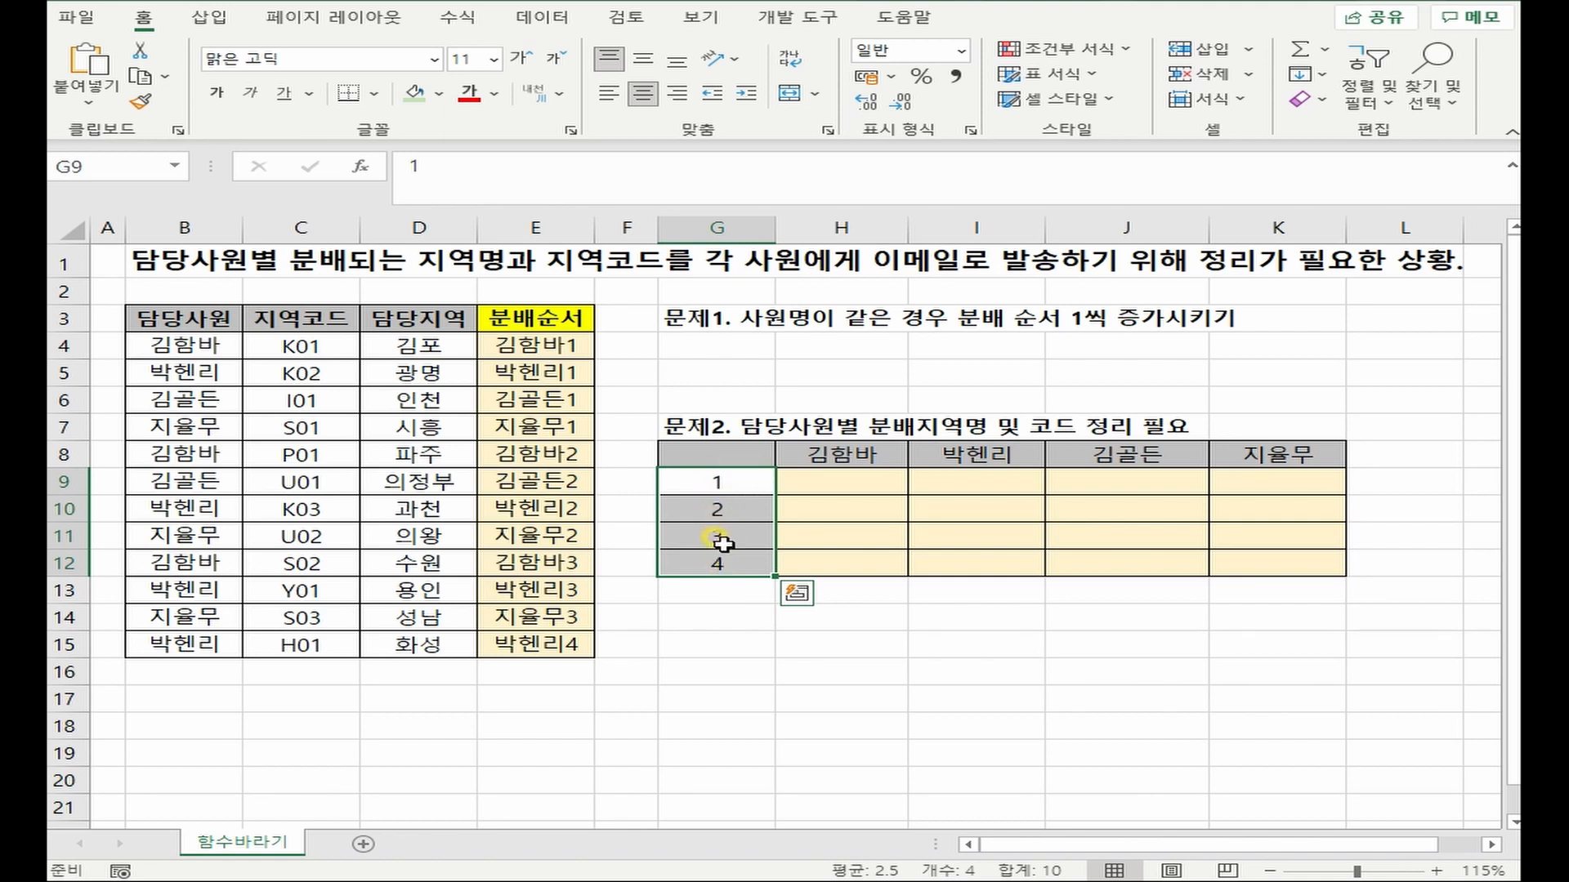
pyautogui.click(858, 454)
pyautogui.click(683, 489)
pyautogui.click(813, 482)
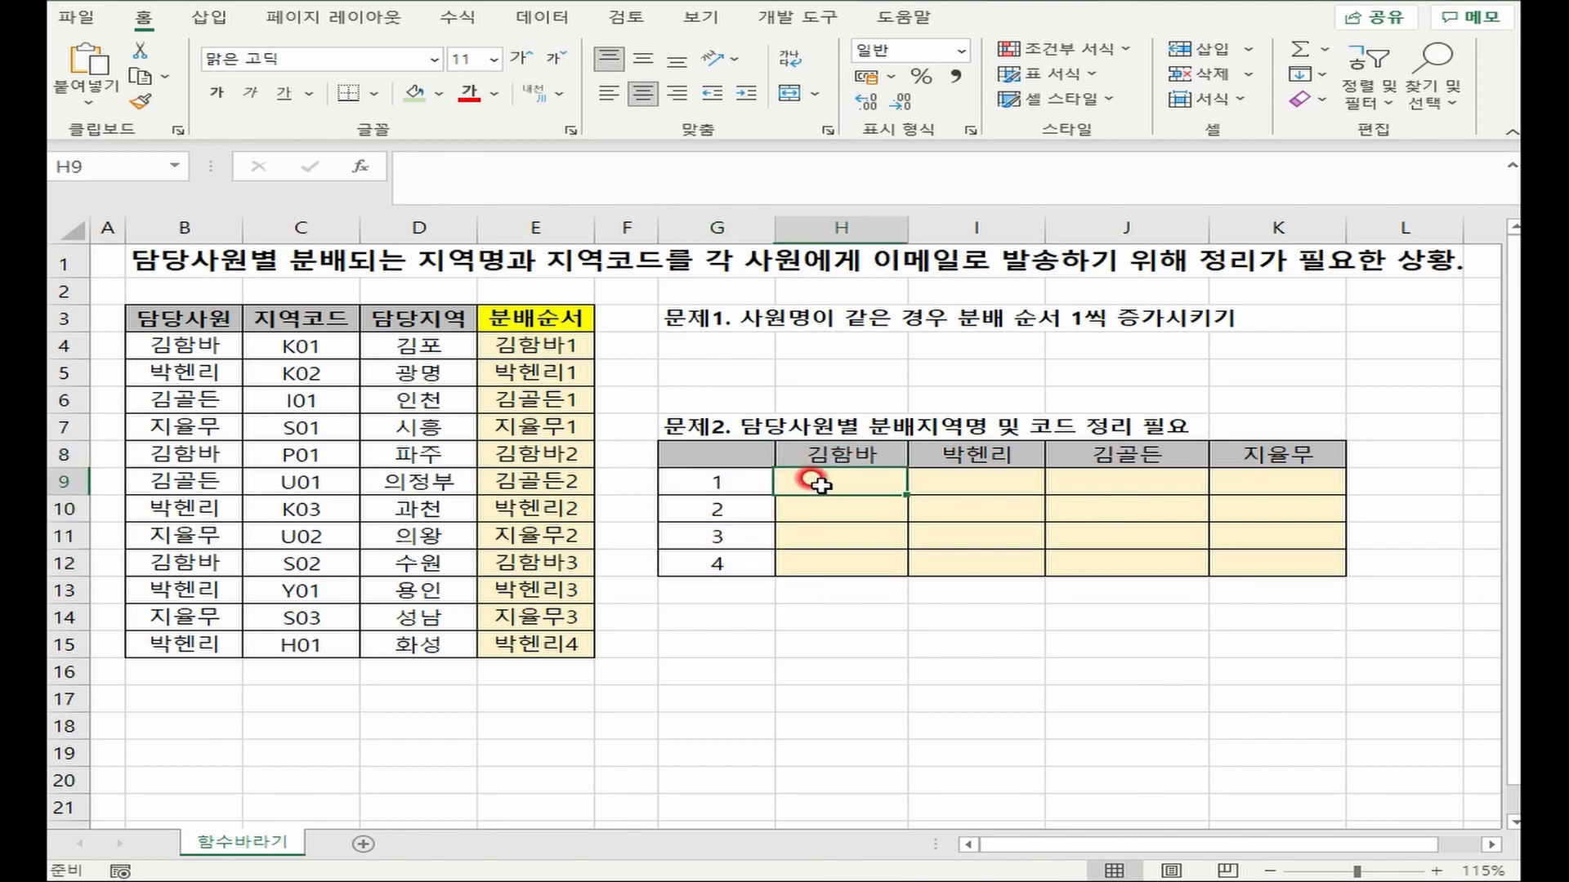
pyautogui.press('Up')
pyautogui.press('Right')
pyautogui.press('Right')
pyautogui.click(710, 508)
pyautogui.click(1088, 505)
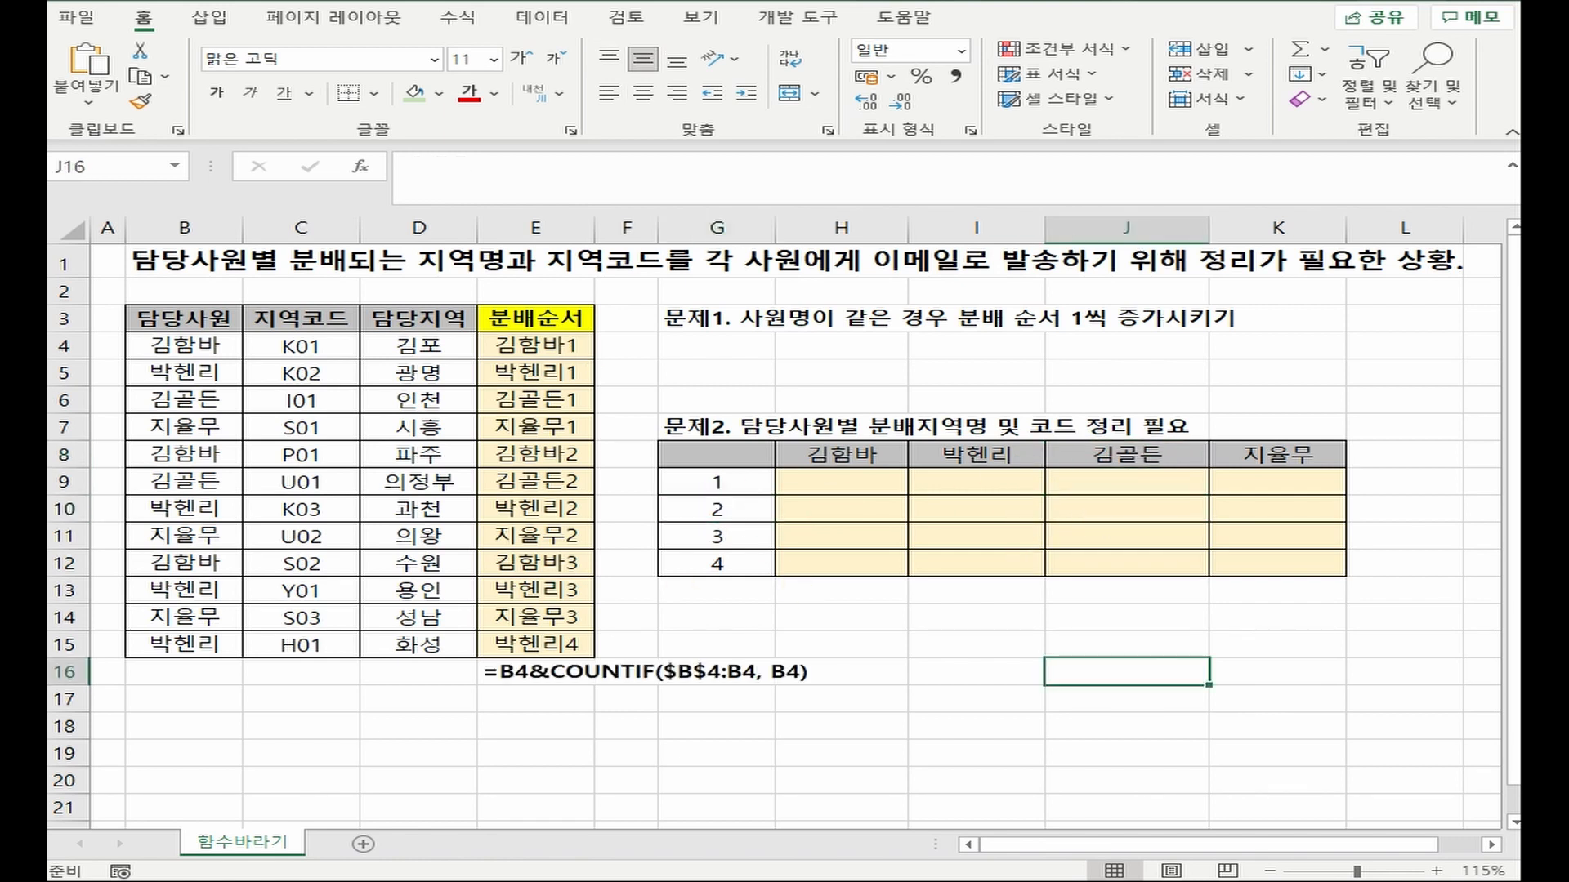
# - Start an INDEX formula in H9 with the 담당지역 range $D$4:$D$15 as its absolute array
pyautogui.click(817, 486)
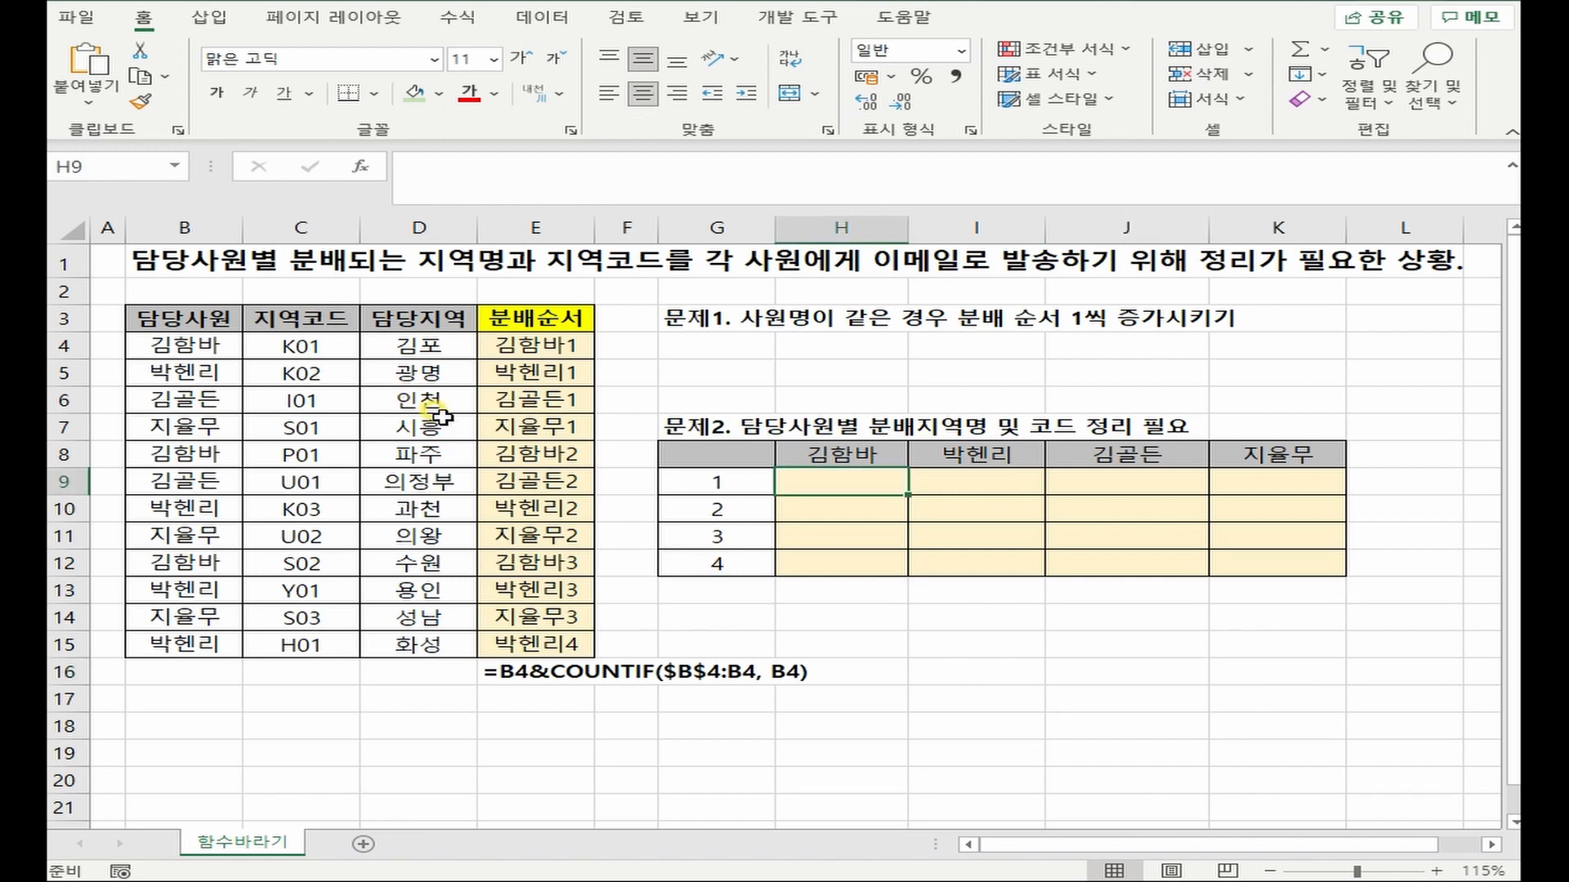
pyautogui.moveTo(418, 345); pyautogui.dragTo(406, 642)
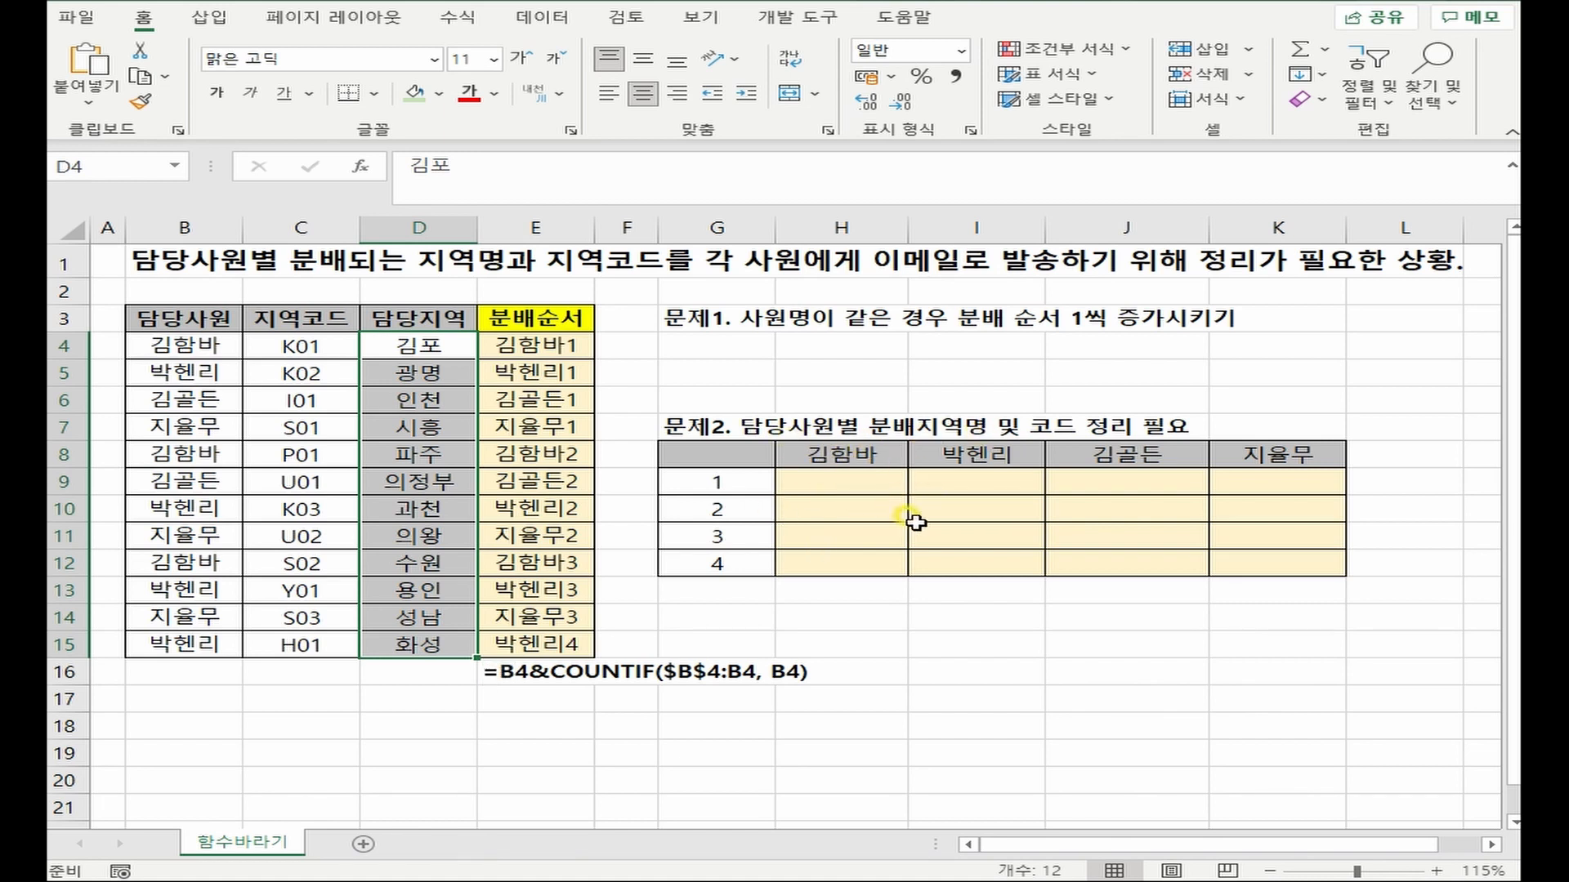
pyautogui.click(895, 483)
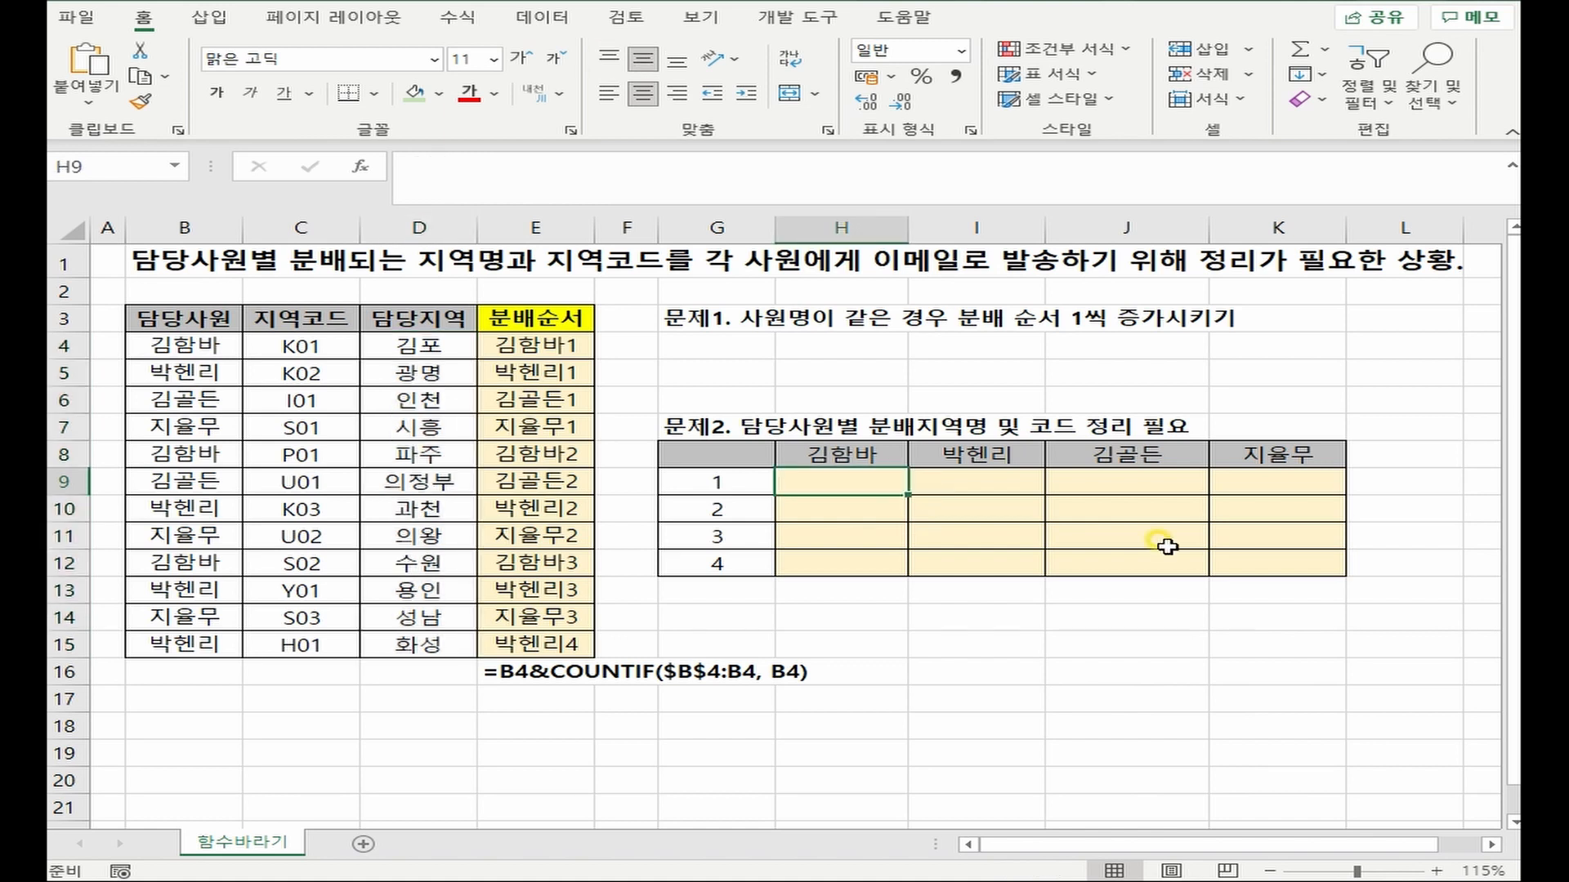
pyautogui.write('=in')
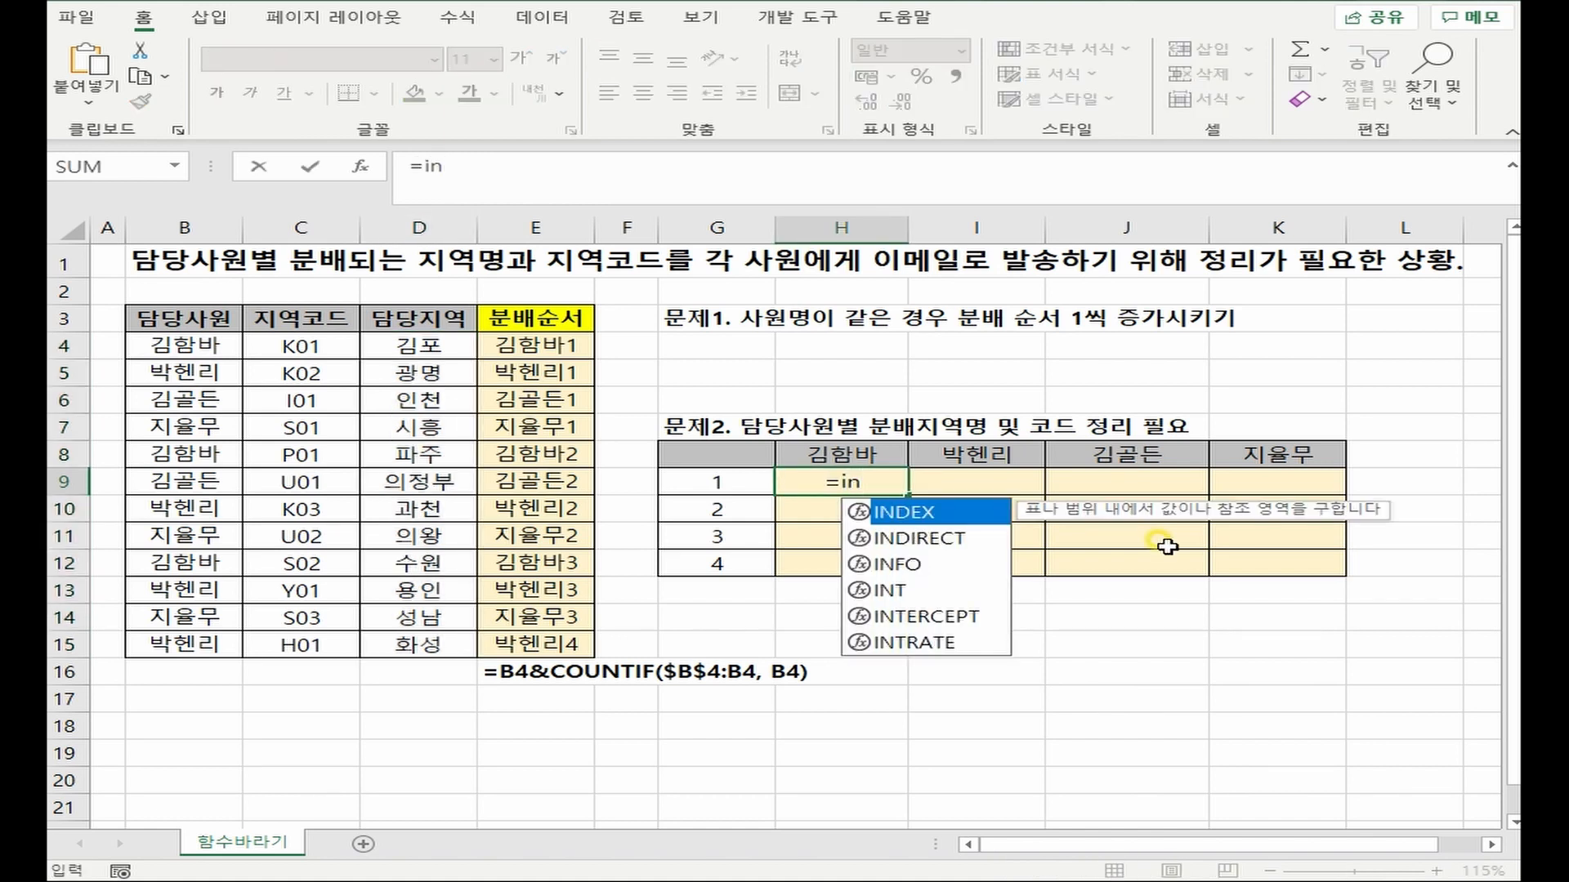
pyautogui.press('Tab')
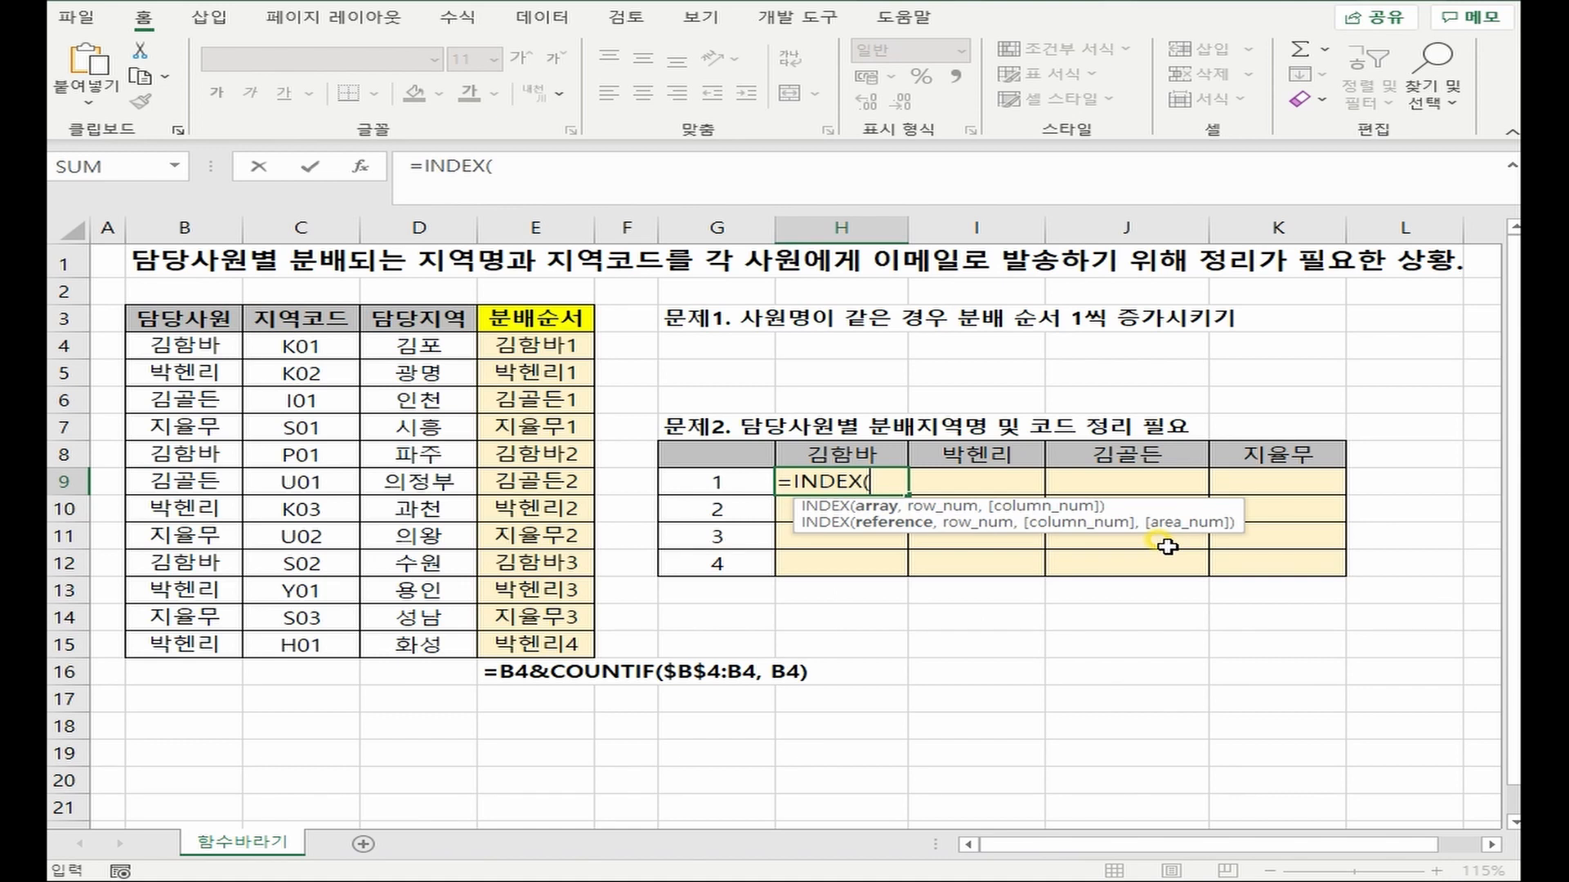
pyautogui.moveTo(419, 345); pyautogui.dragTo(413, 646)
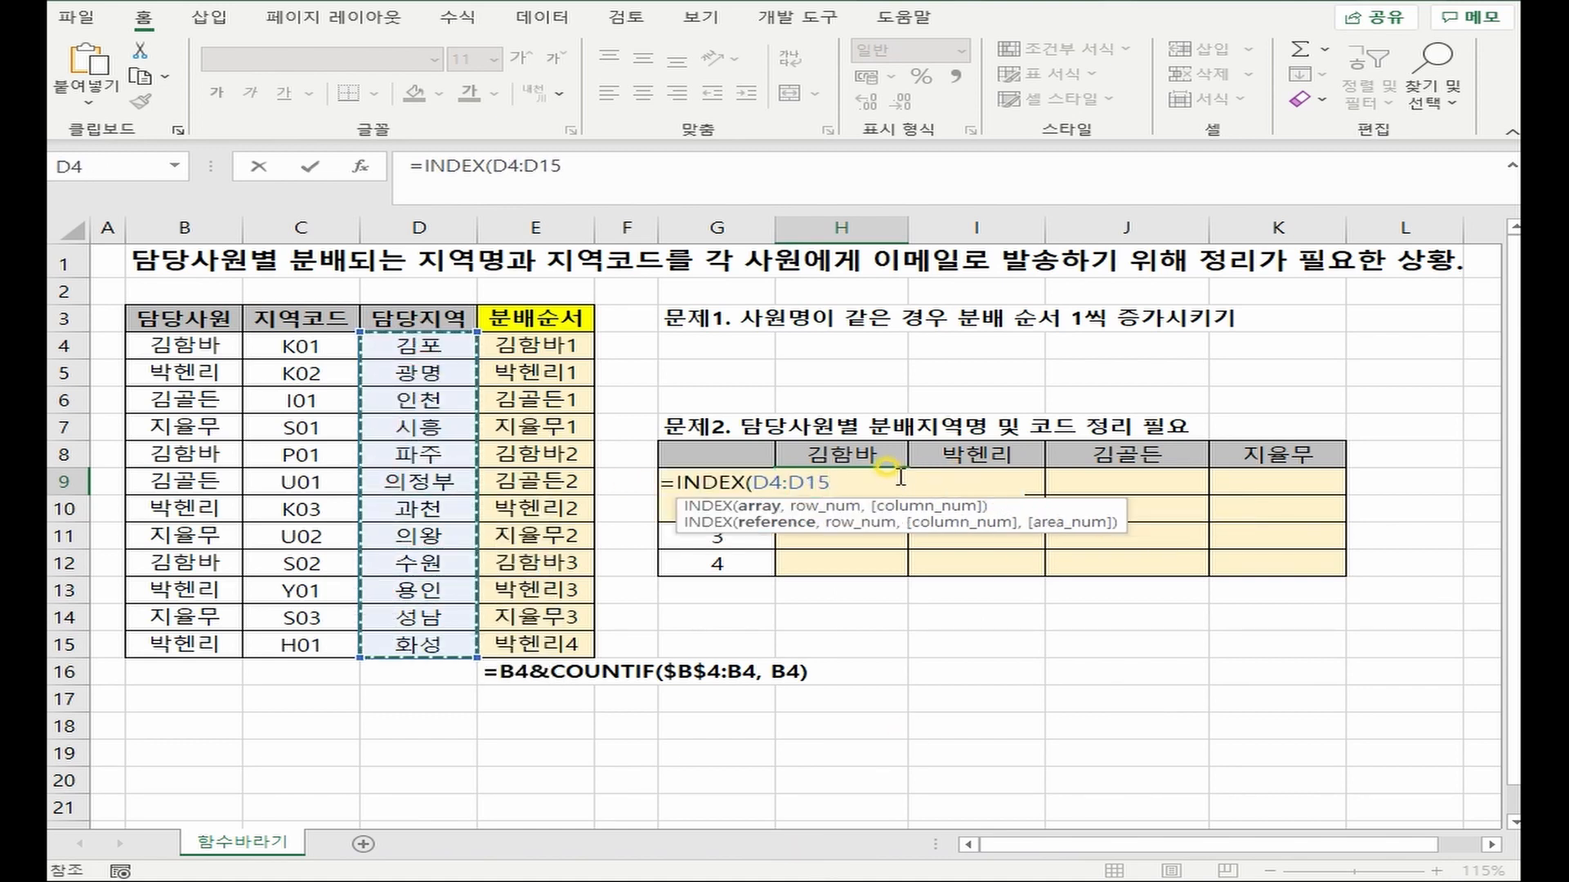
pyautogui.press('F4')
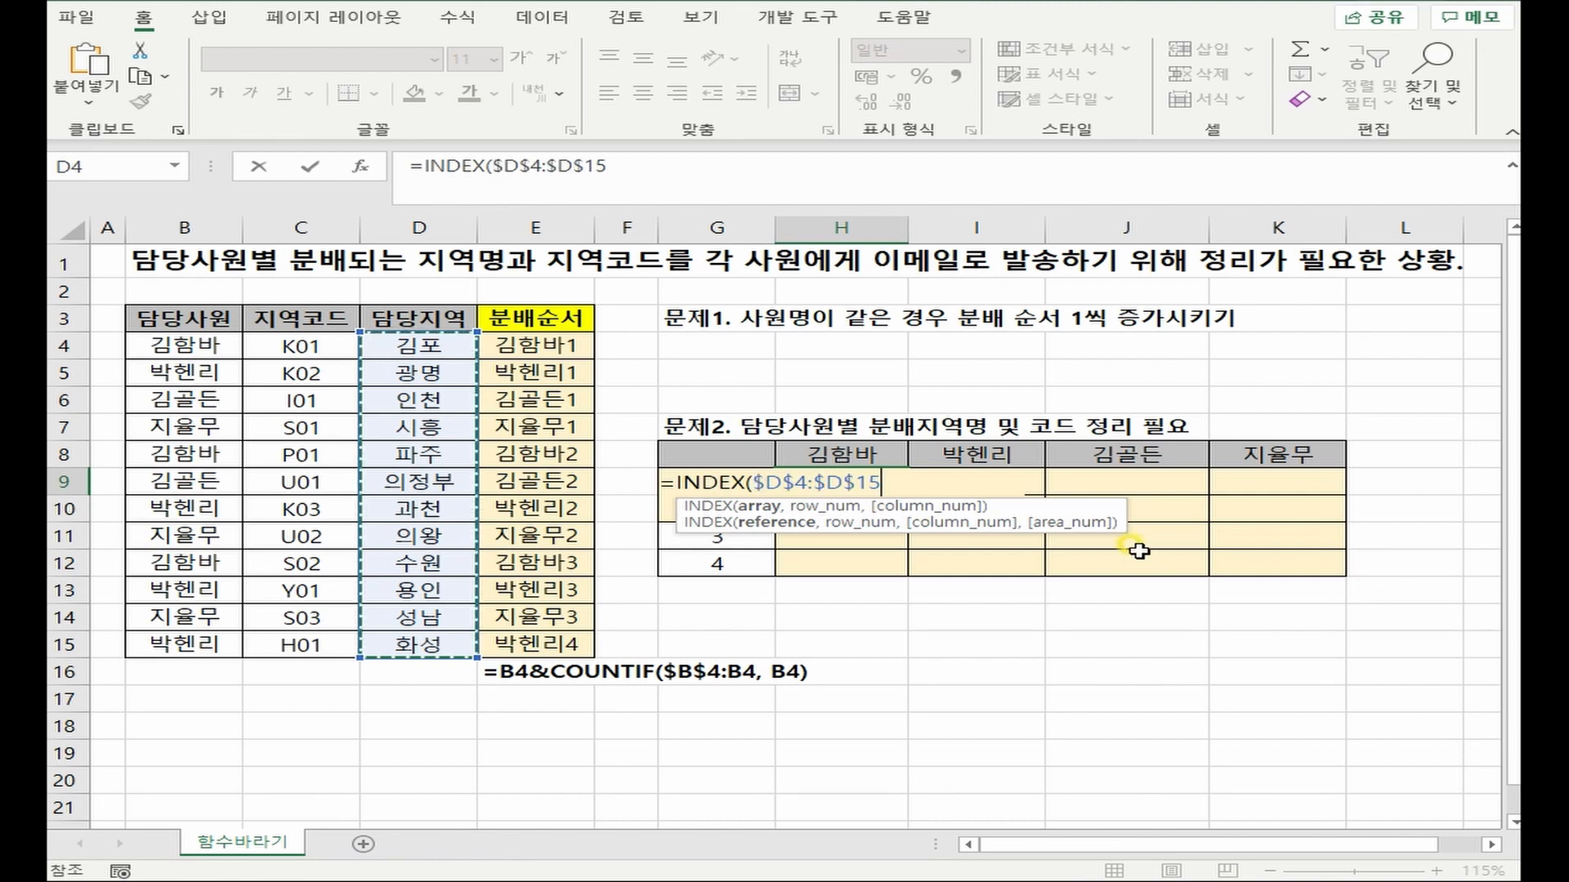
pyautogui.press('F2')
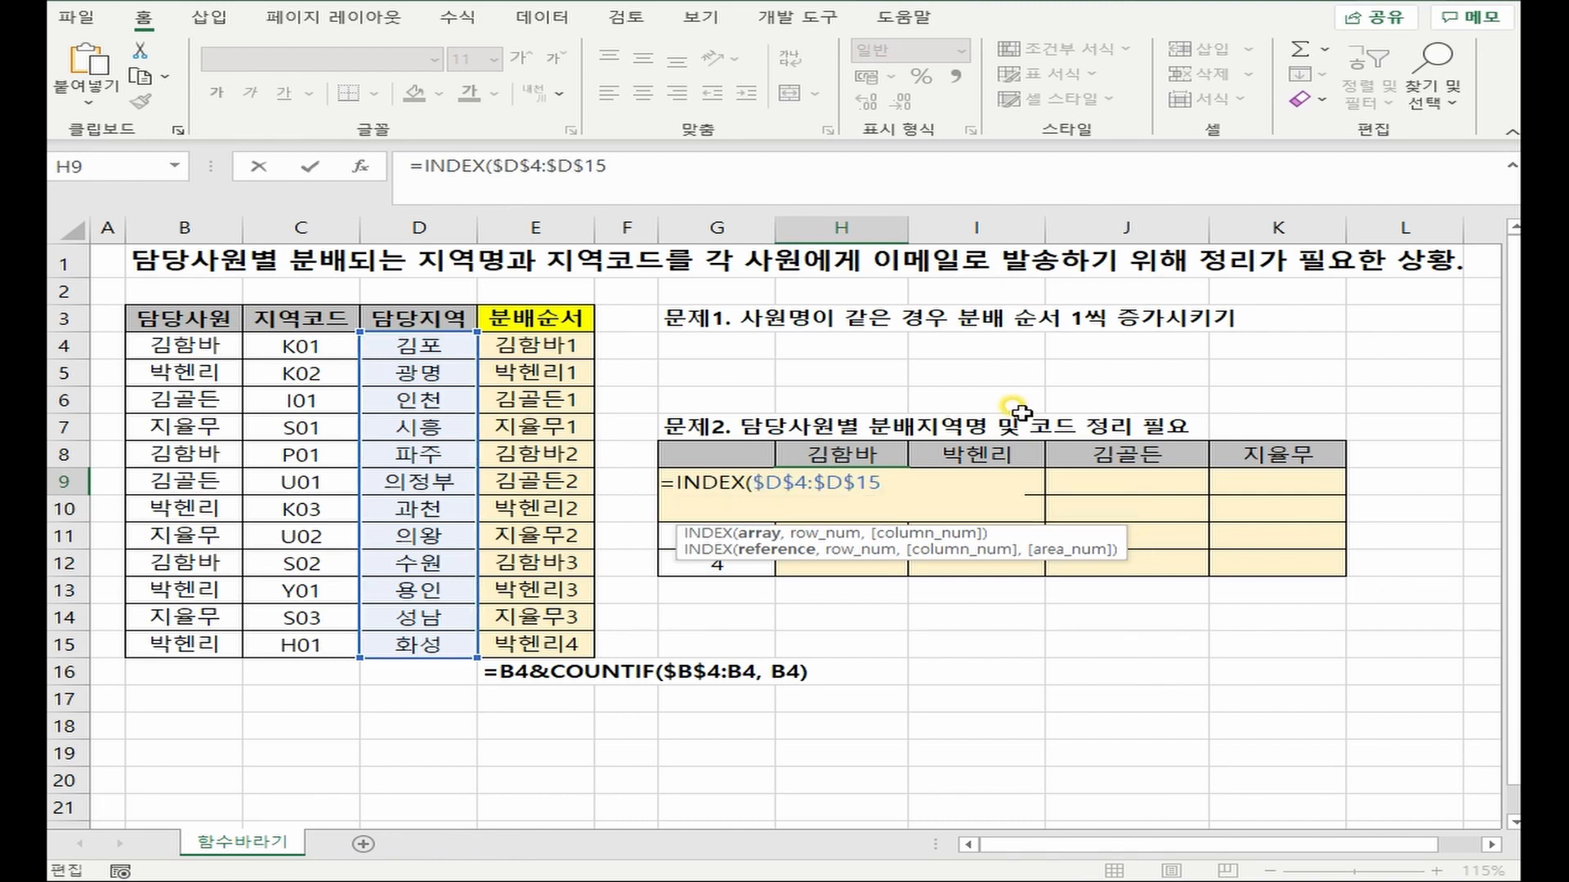
# - Add H$8&$G9 as the row argument of the INDEX formula in H9, locking the header row and the order-number column
pyautogui.write(',')
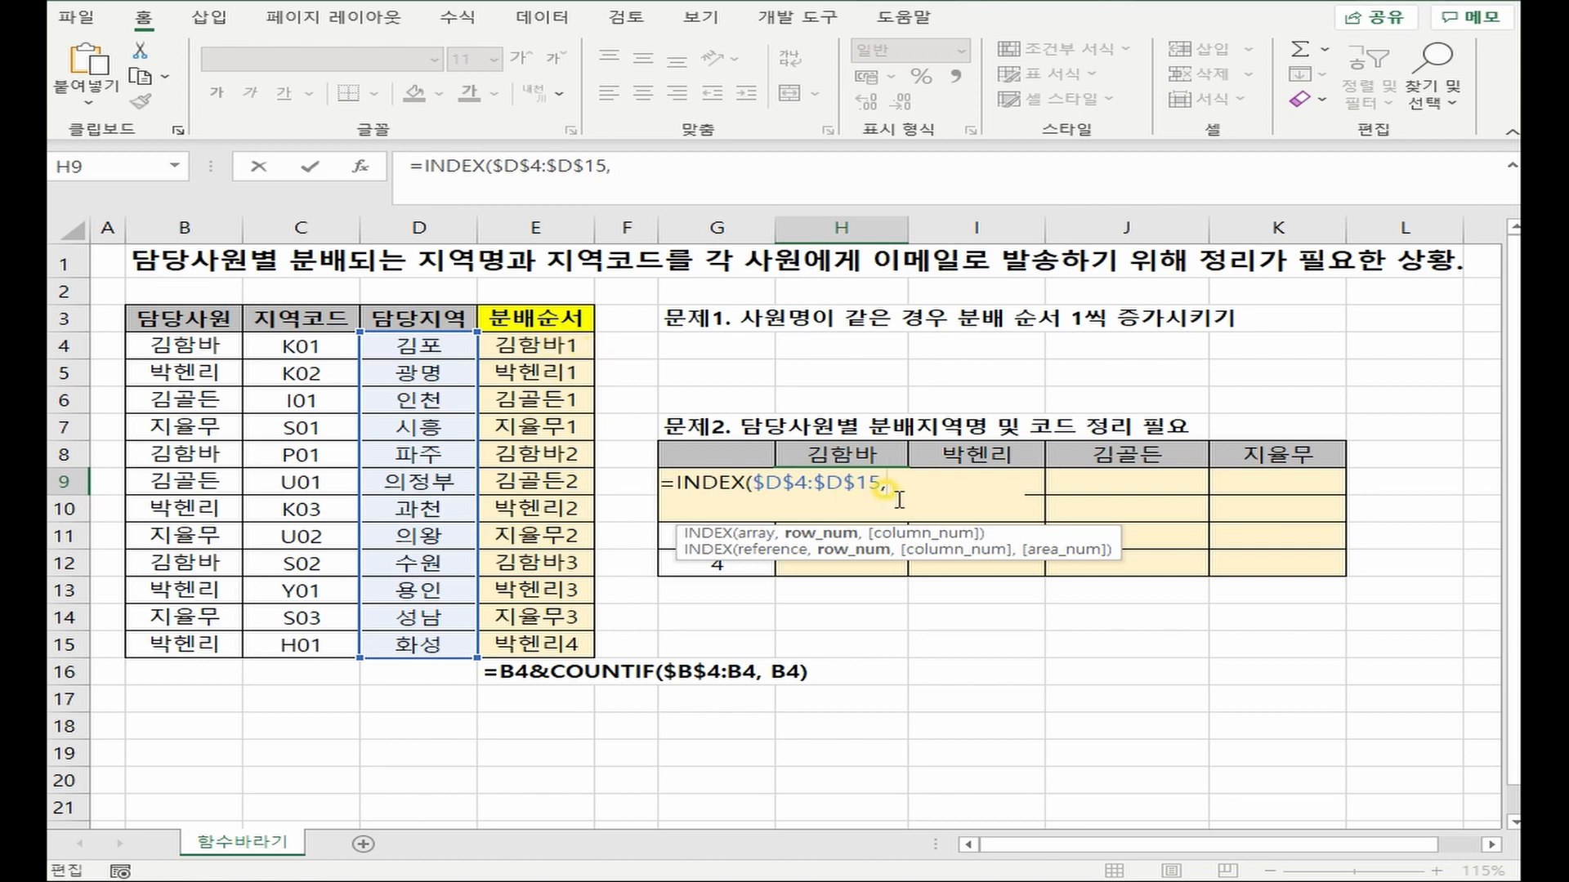
pyautogui.click(845, 454)
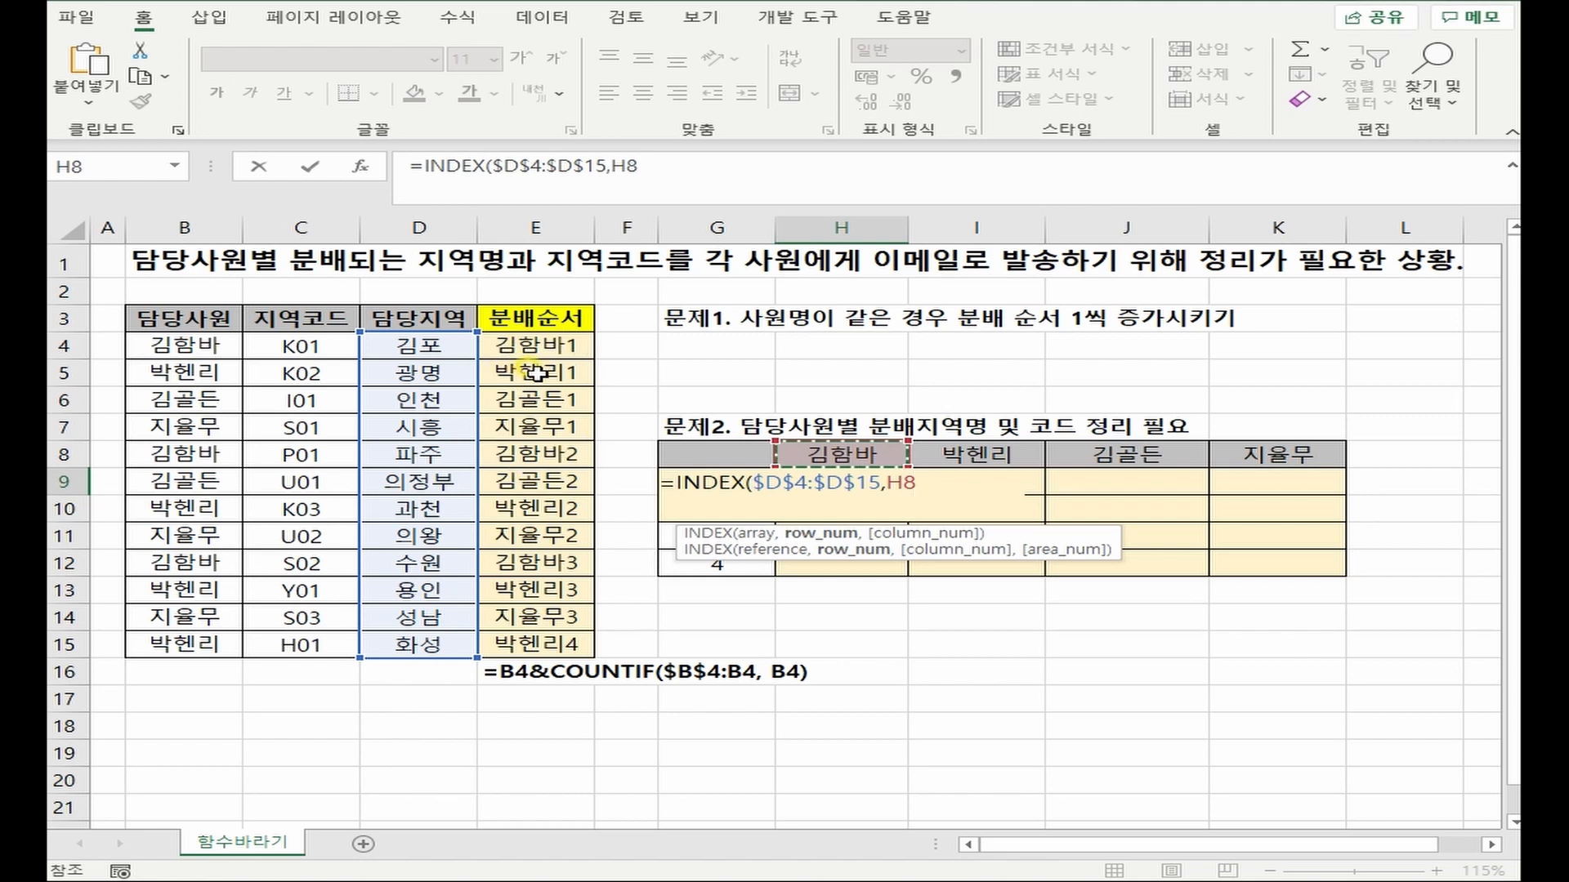
pyautogui.press('F2')
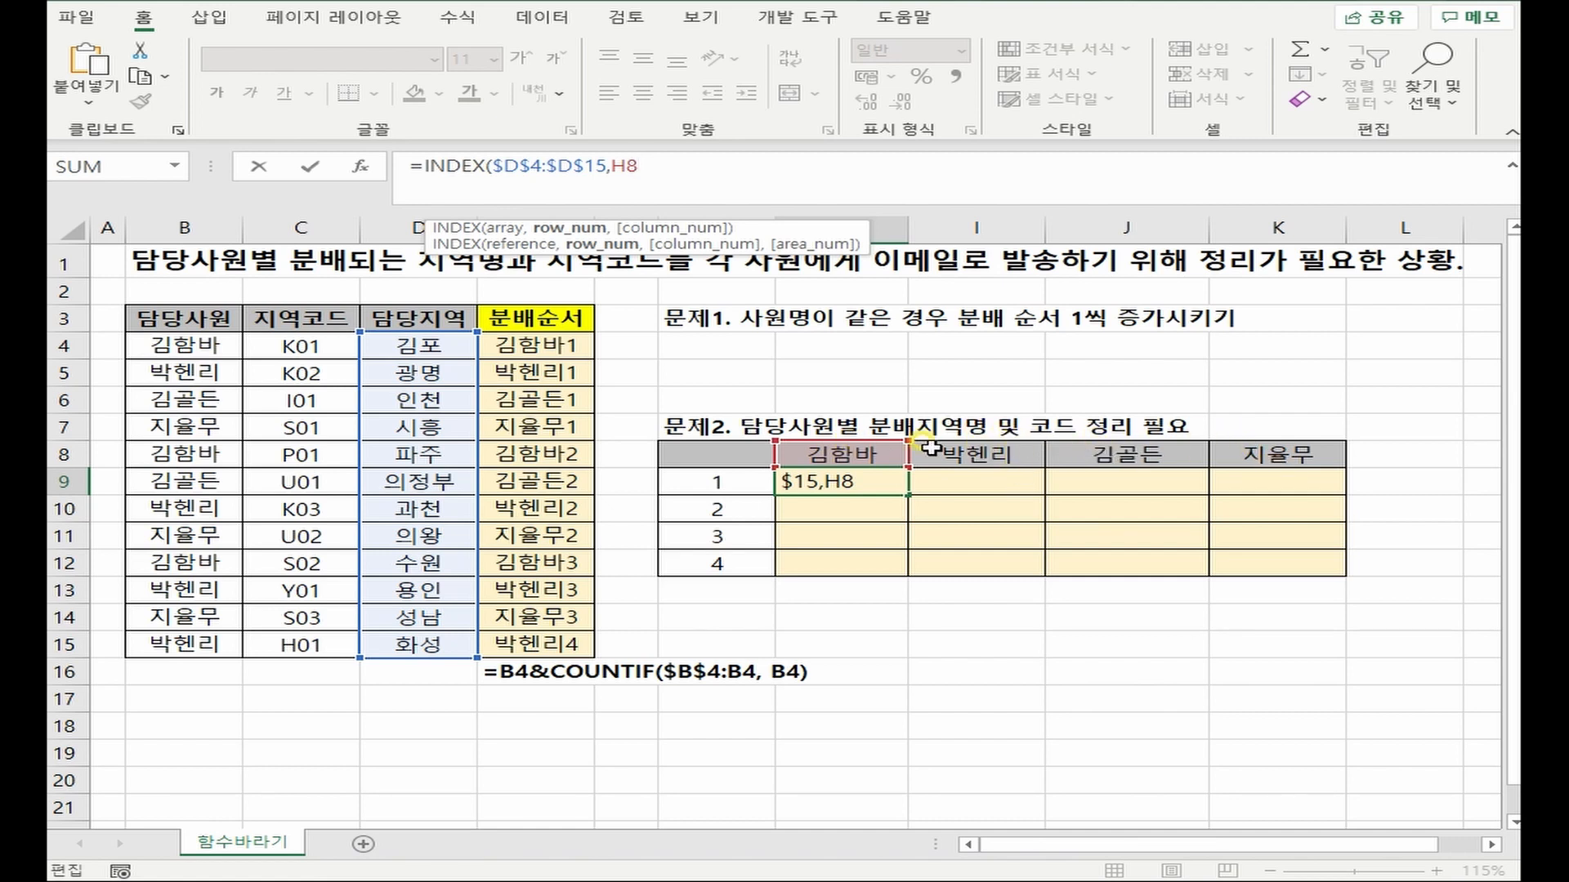
pyautogui.press('F4')
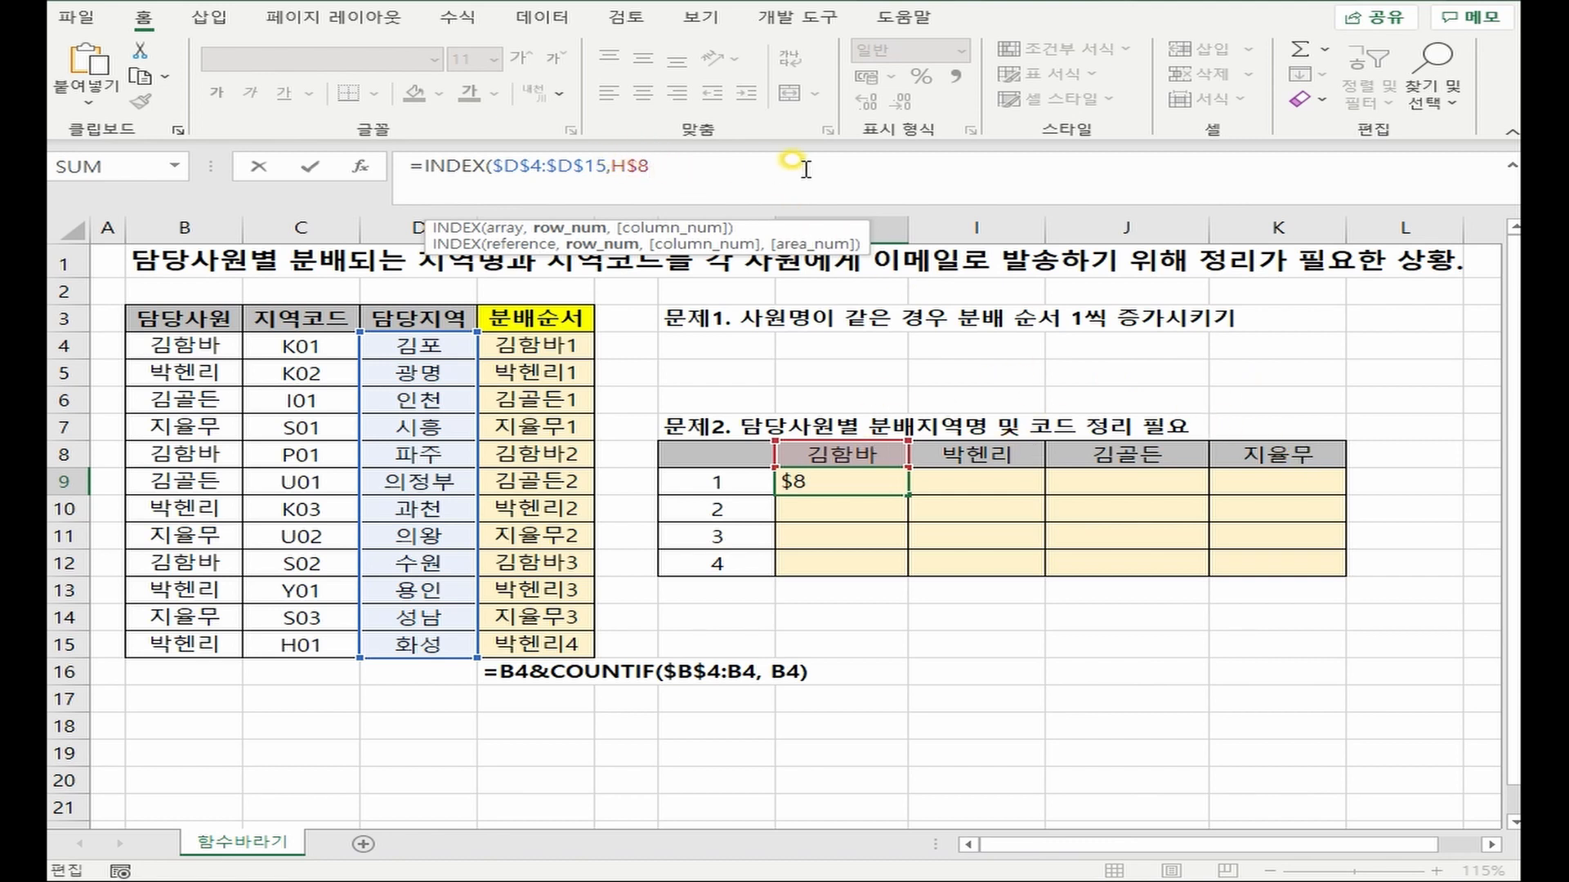
pyautogui.write('&')
pyautogui.click(727, 474)
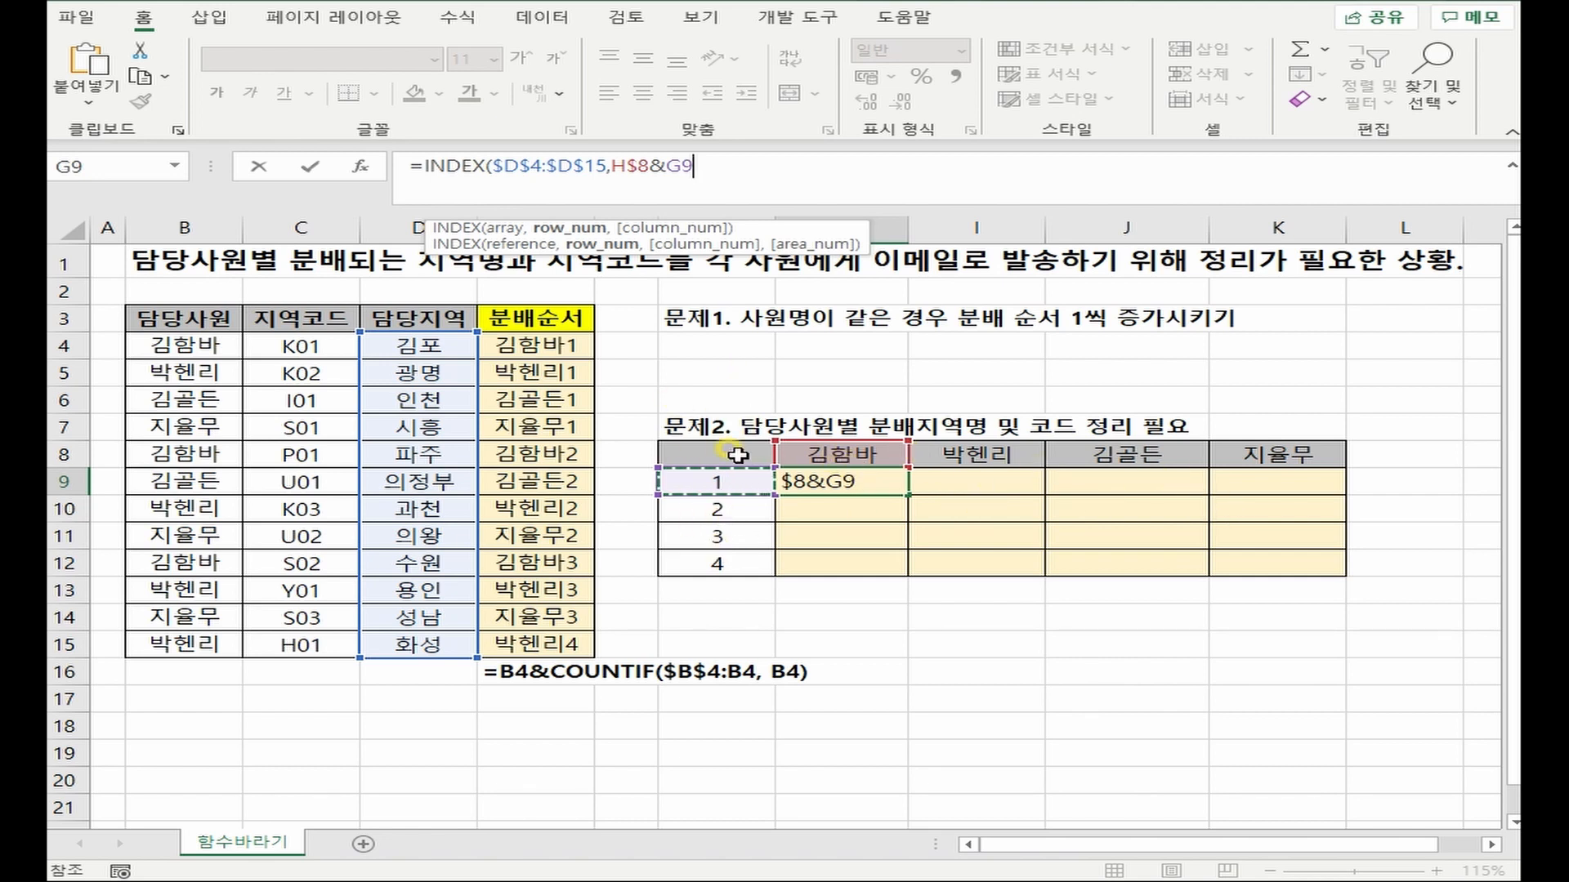
pyautogui.press('F4')
pyautogui.press('F4')
pyautogui.press('F4')
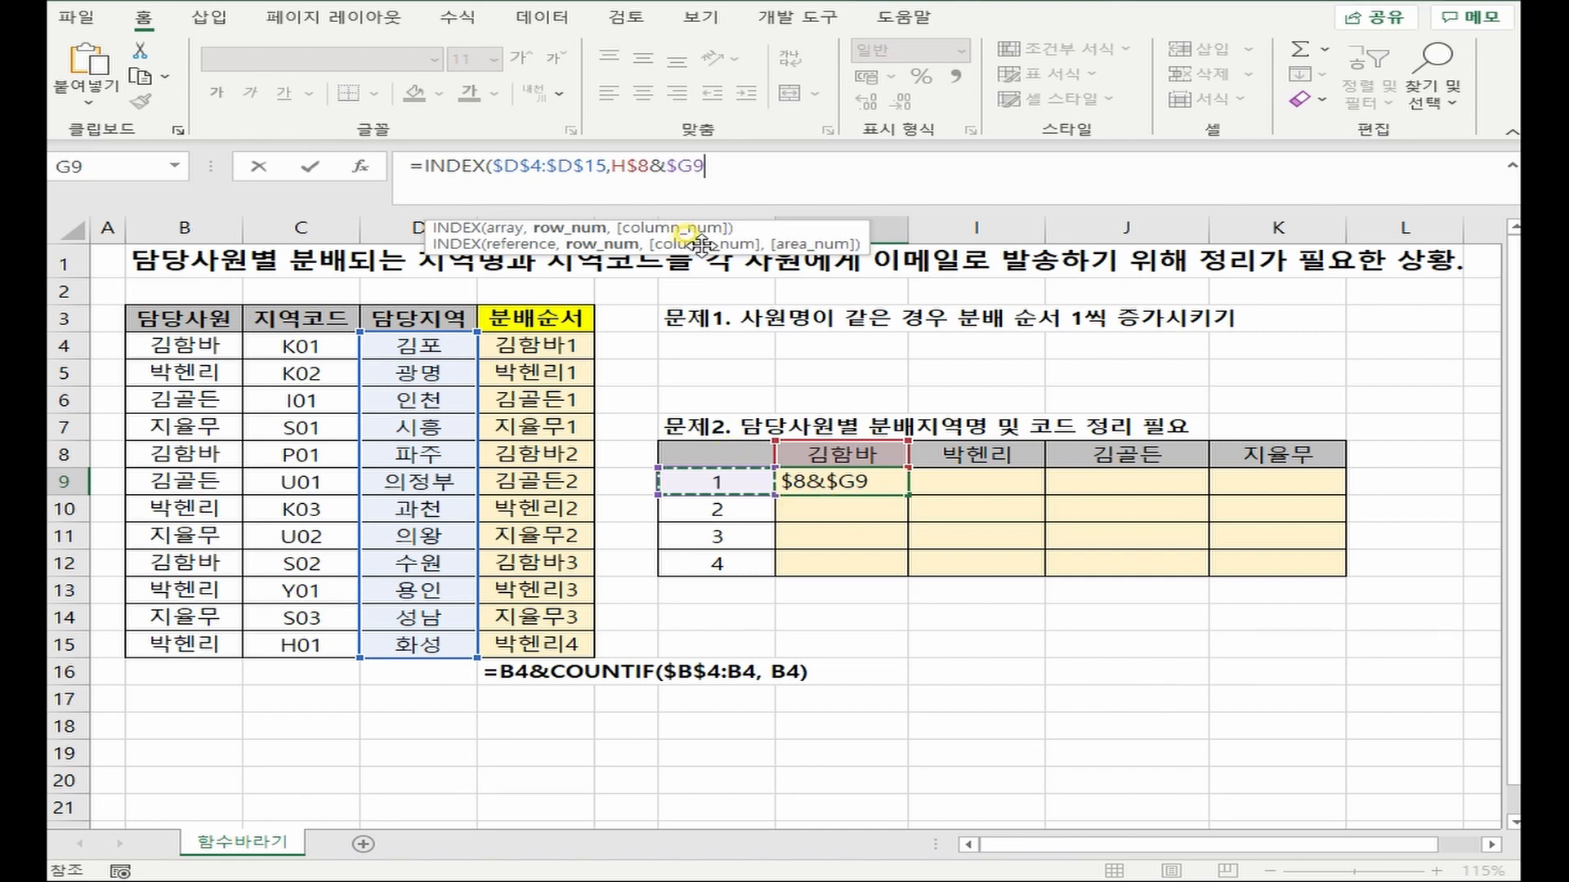
# - Reduce the formula in H9 to =H$8&$G9 and fill it across the summary cells H9:K12
pyautogui.click(648, 165)
pyautogui.moveTo(648, 166); pyautogui.dragTo(759, 167)
pyautogui.hotkey('ctrl', 'c')
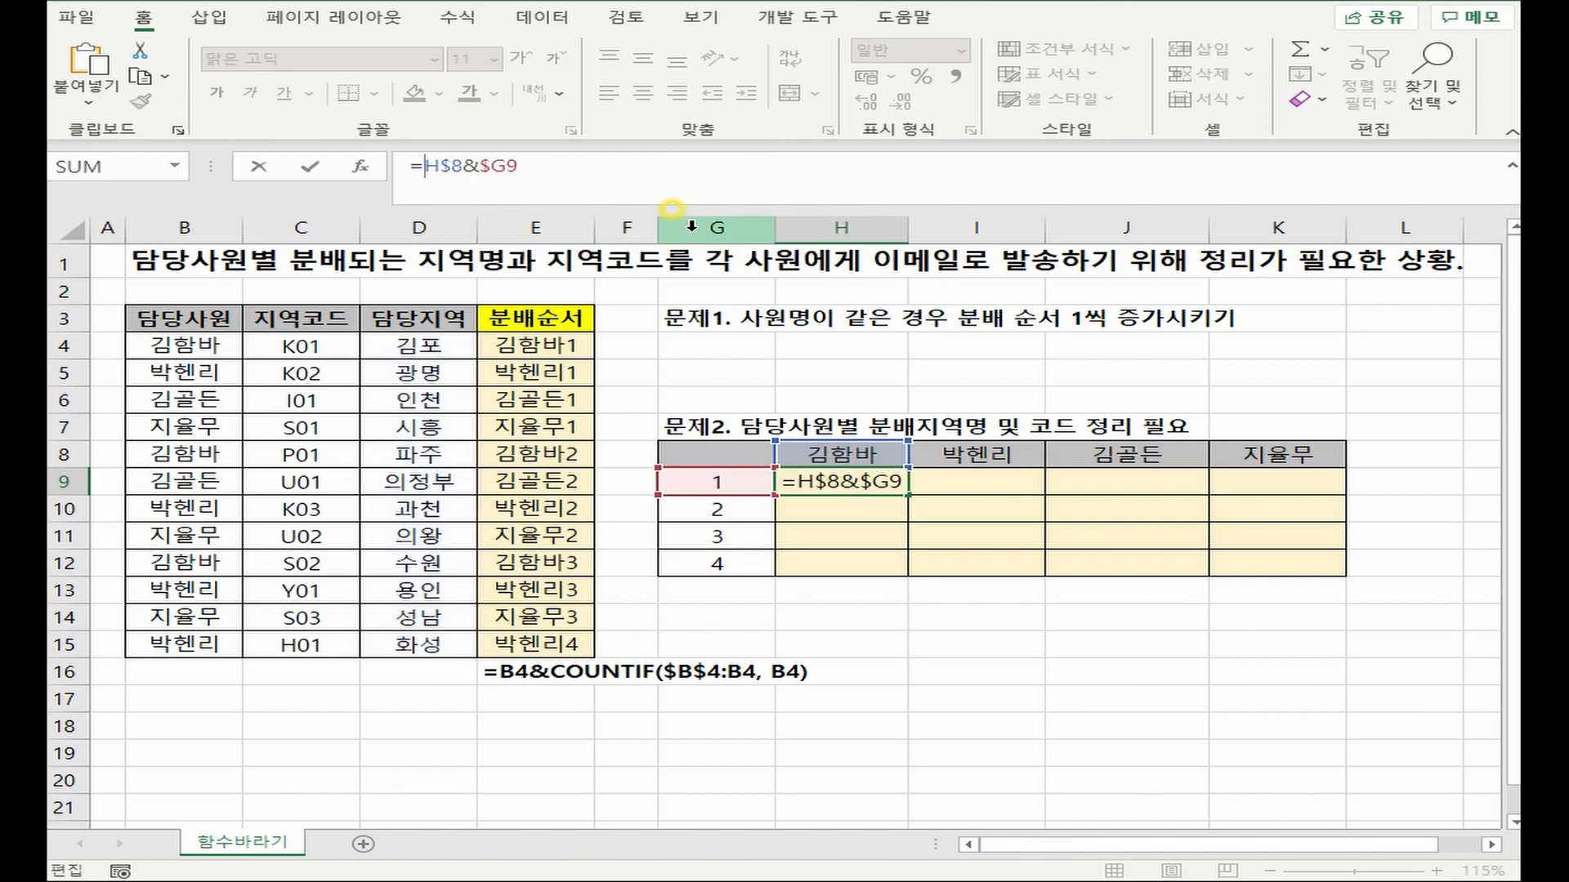
pyautogui.press('Return')
pyautogui.click(870, 459)
pyautogui.click(878, 482)
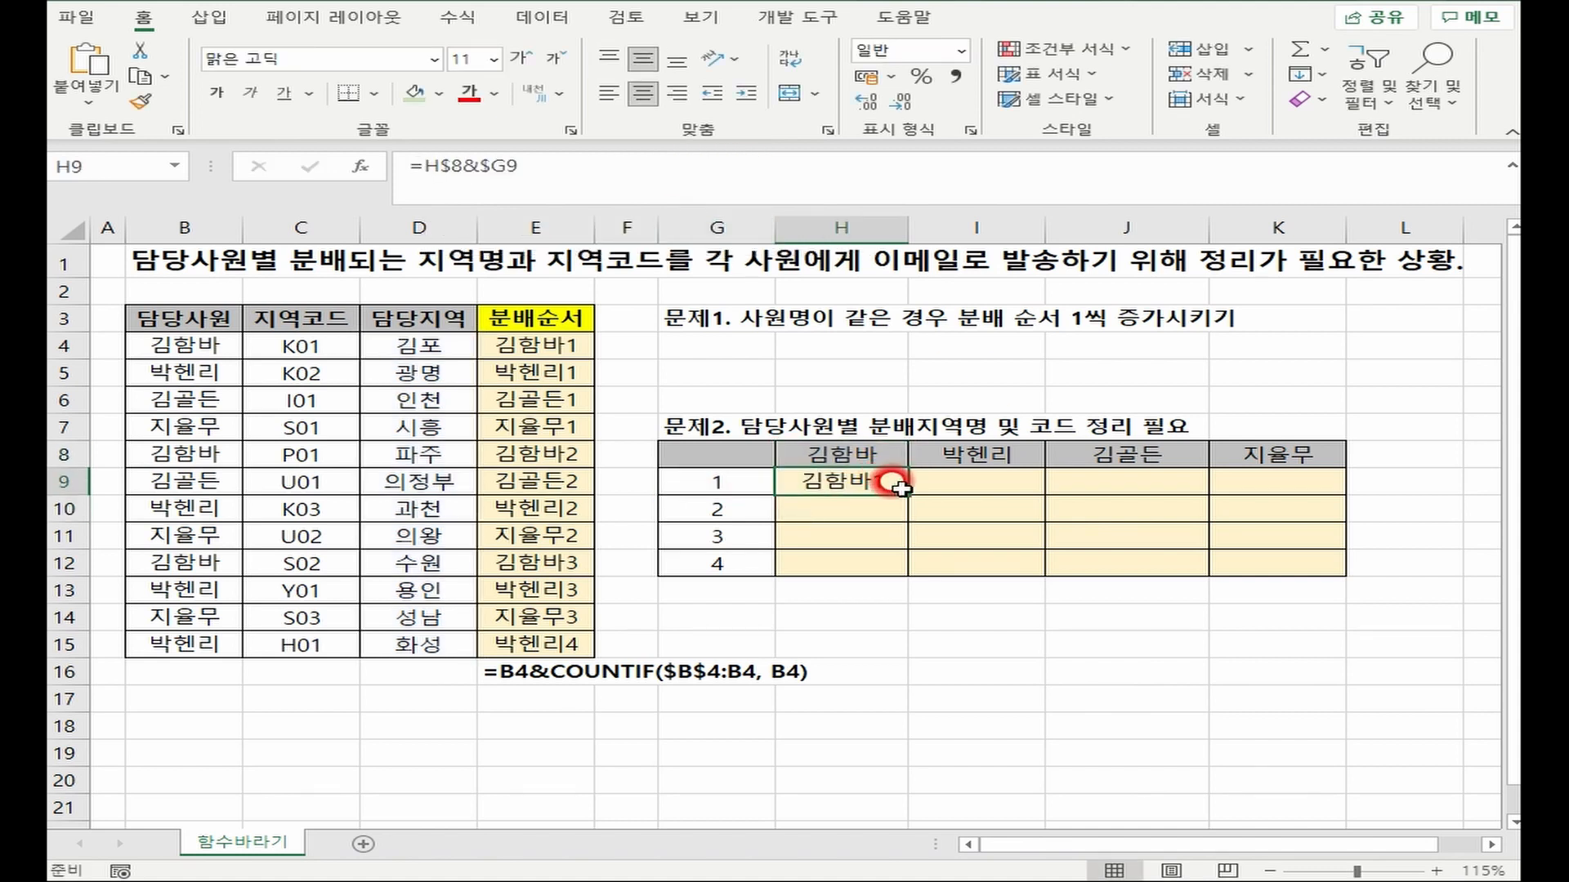
pyautogui.moveTo(905, 495); pyautogui.dragTo(1218, 605)
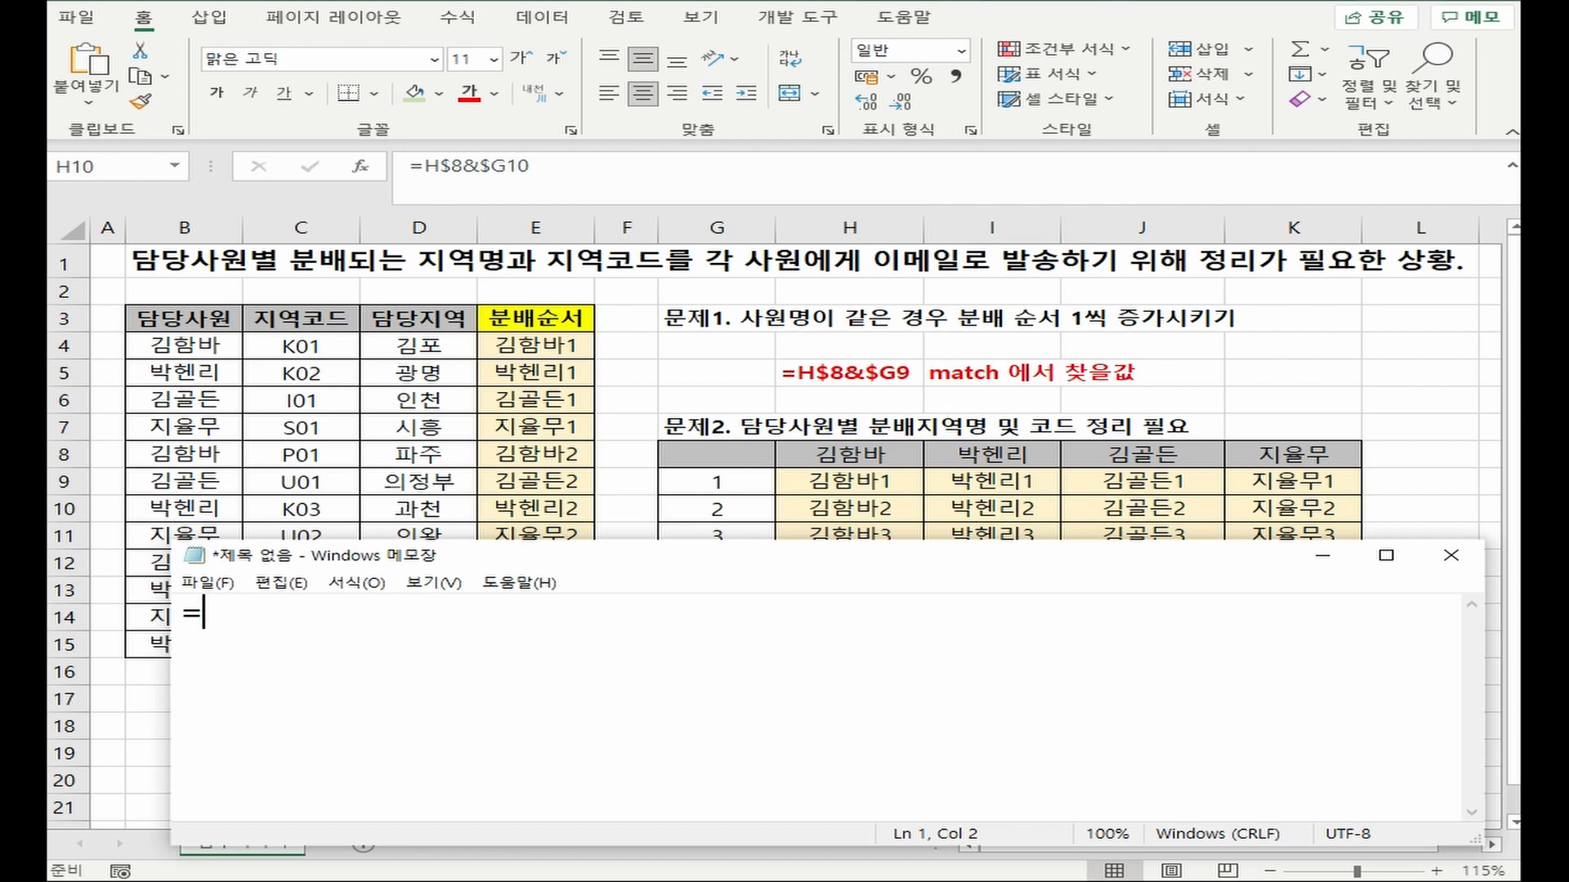
# - Write =index( 값전체범위 , 행번호, 열번호 ) in Notepad, plus a second line using match(찾을값, 값범위, 방식) as the row number
pyautogui.write('index( 값전체범위 , ')
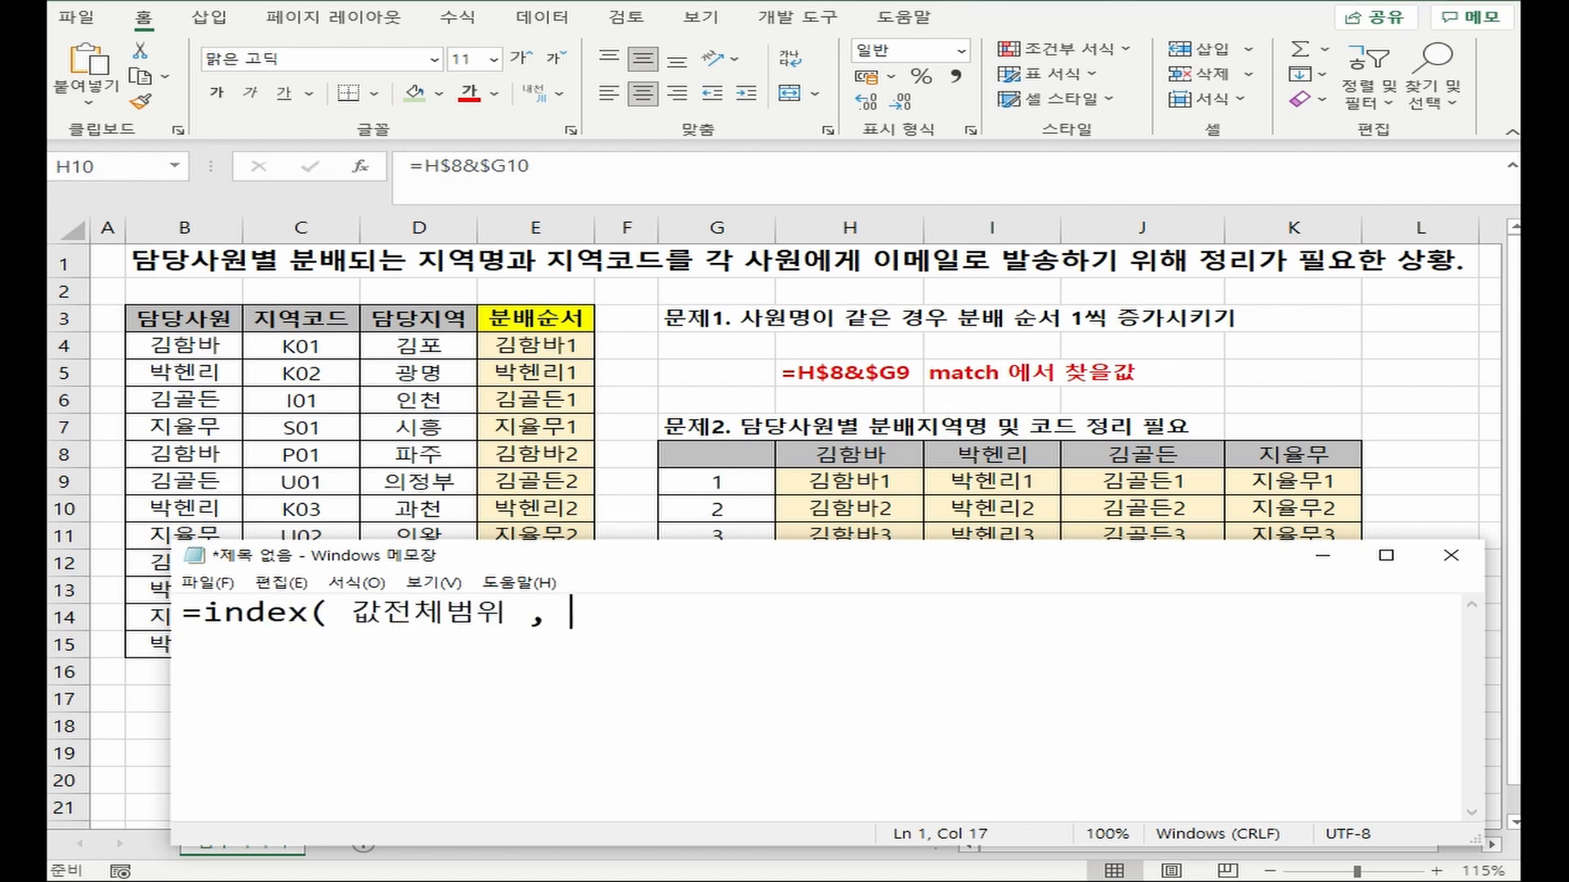
pyautogui.write('행번호, 열번호 )')
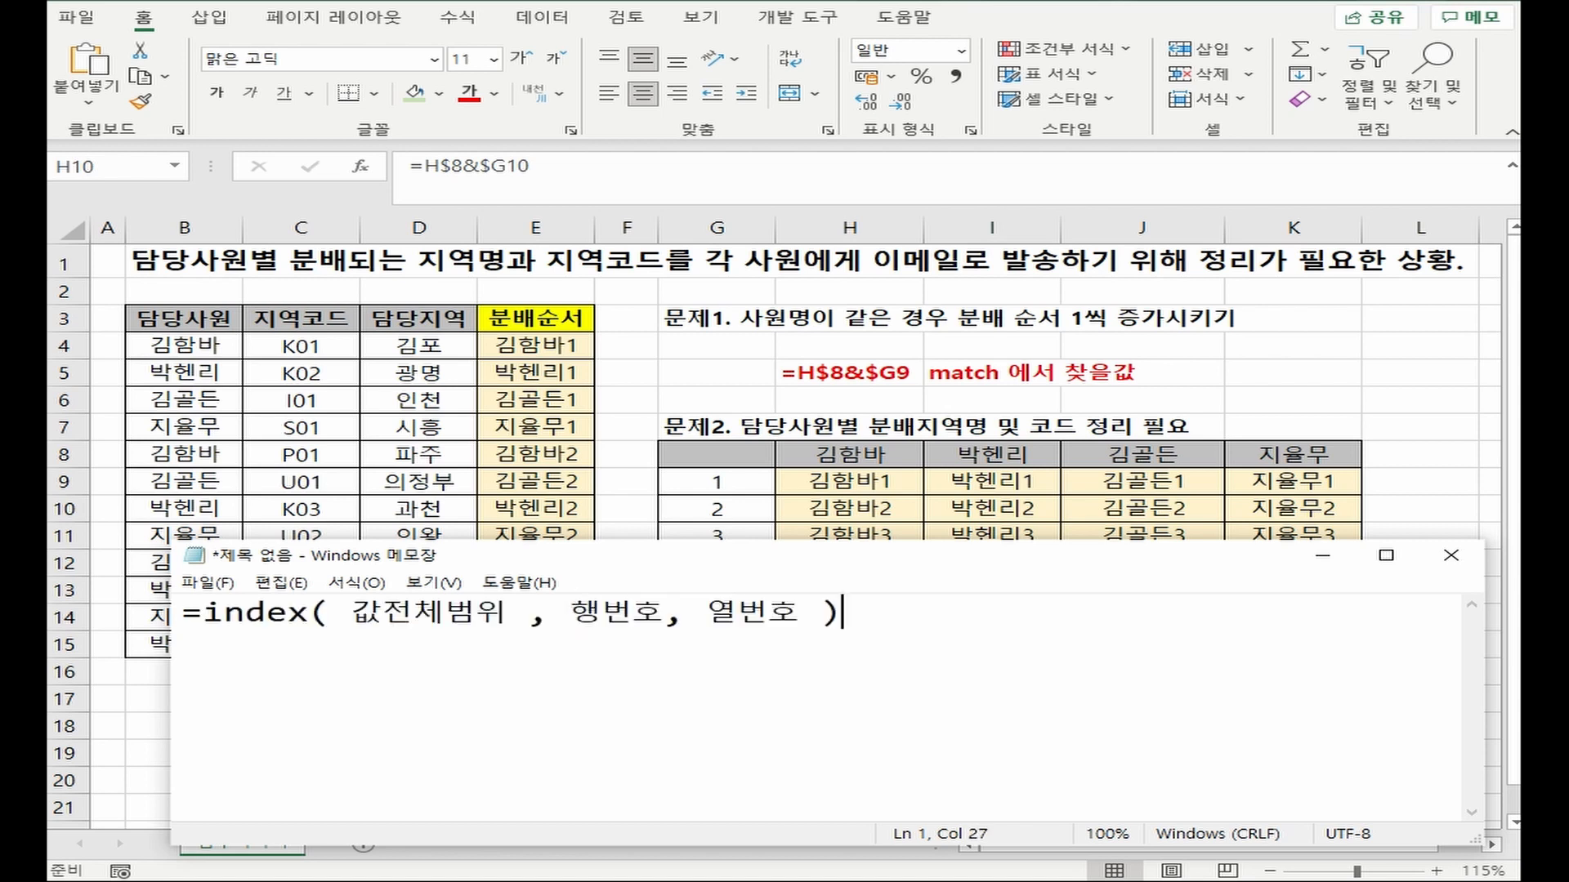
pyautogui.moveTo(571, 647); pyautogui.dragTo(663, 648)
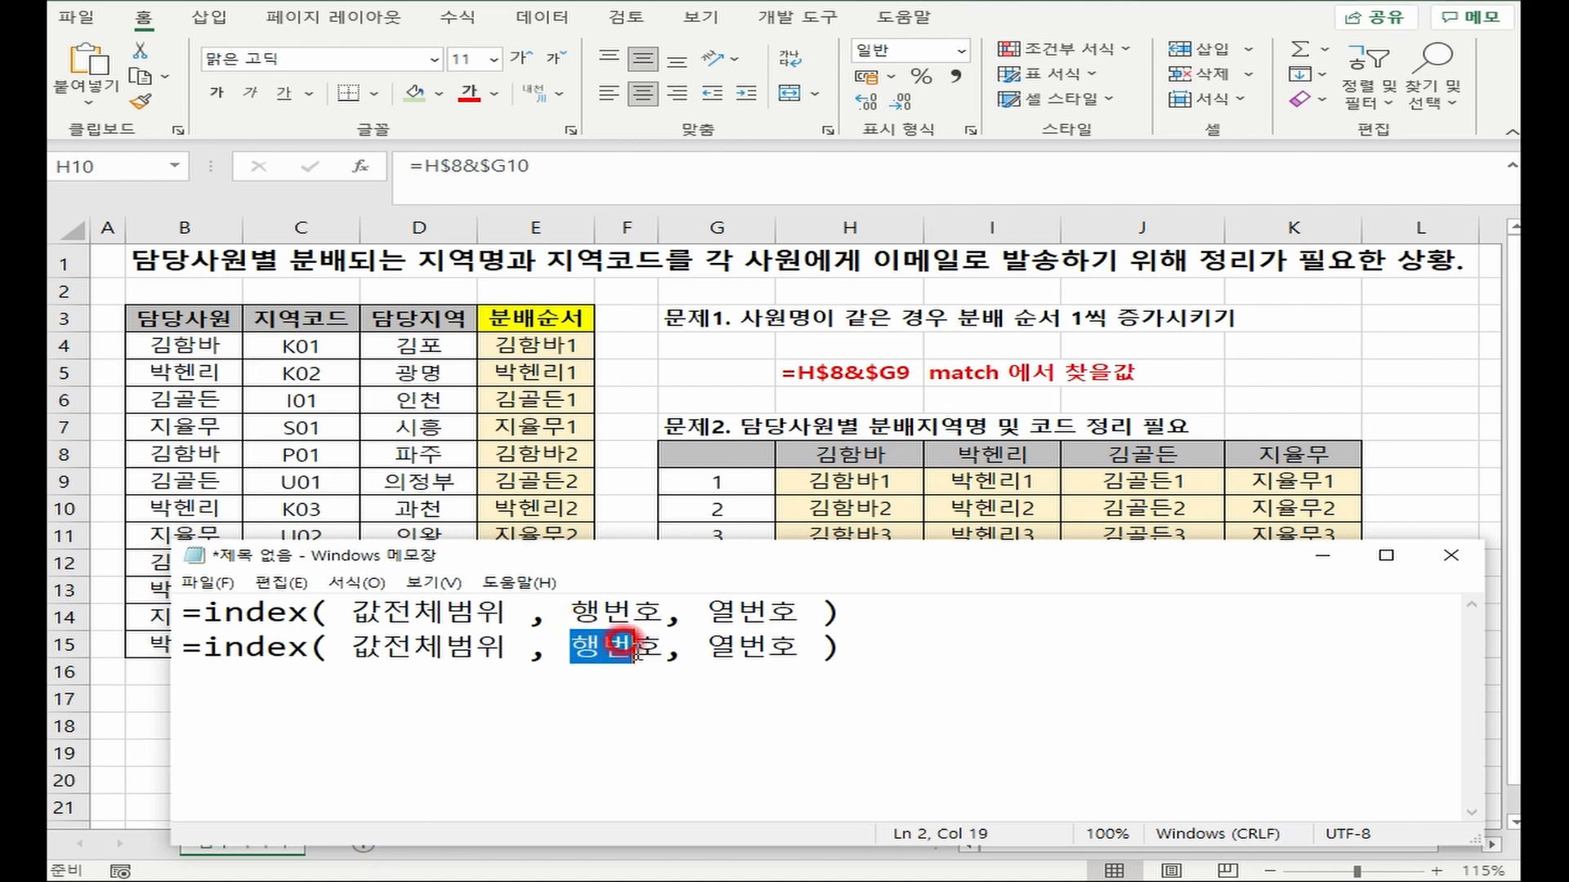
pyautogui.write('match( )')
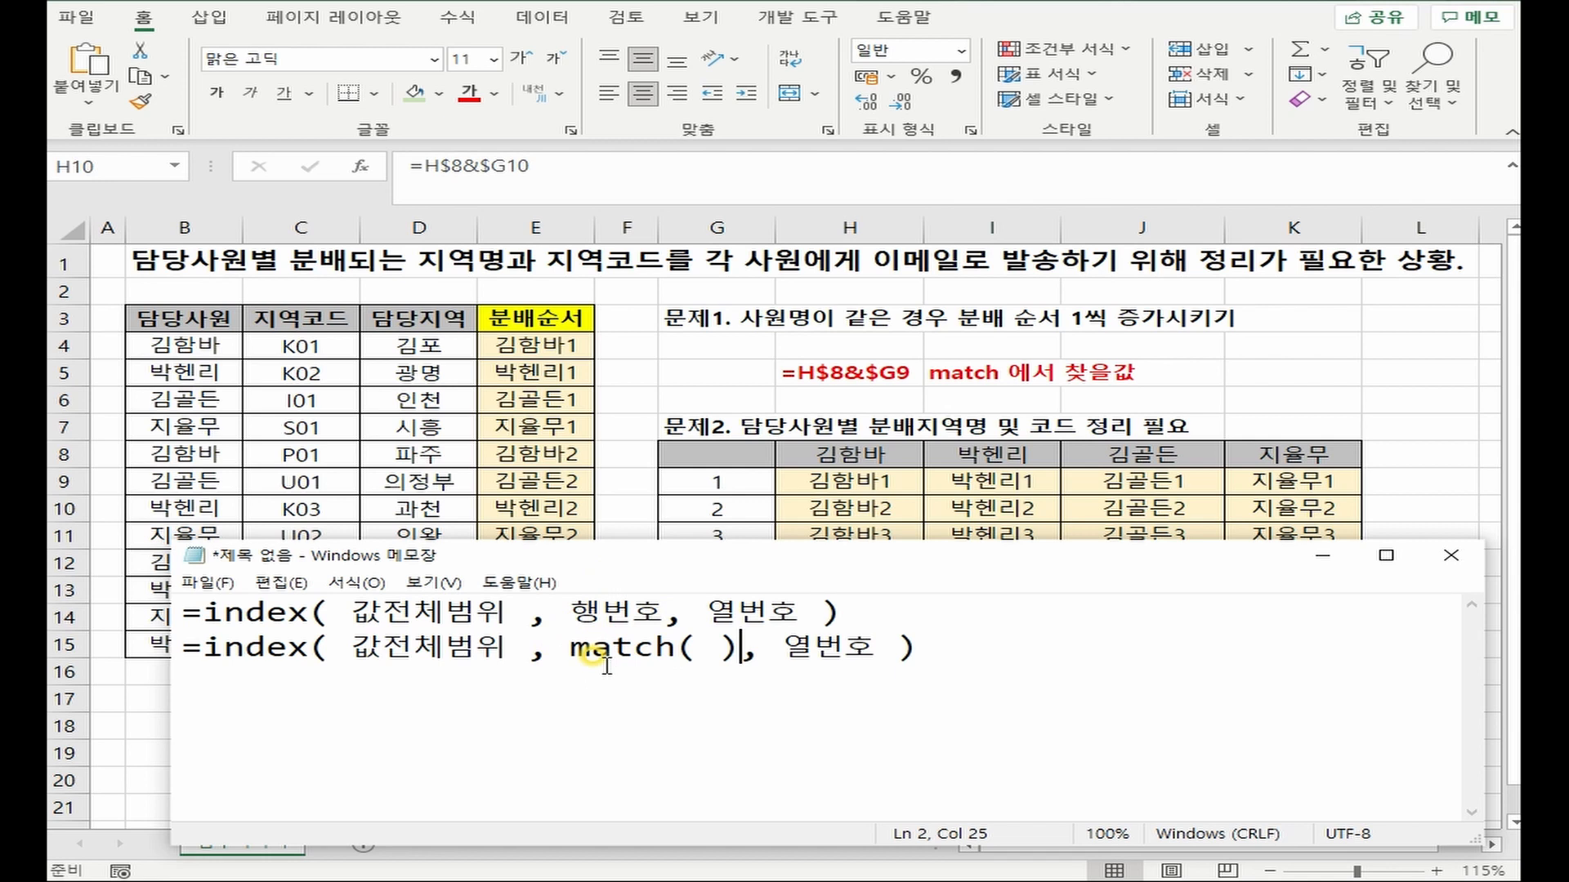
pyautogui.press('Left')
pyautogui.press('Left')
pyautogui.write('찾을값, 값범위,')
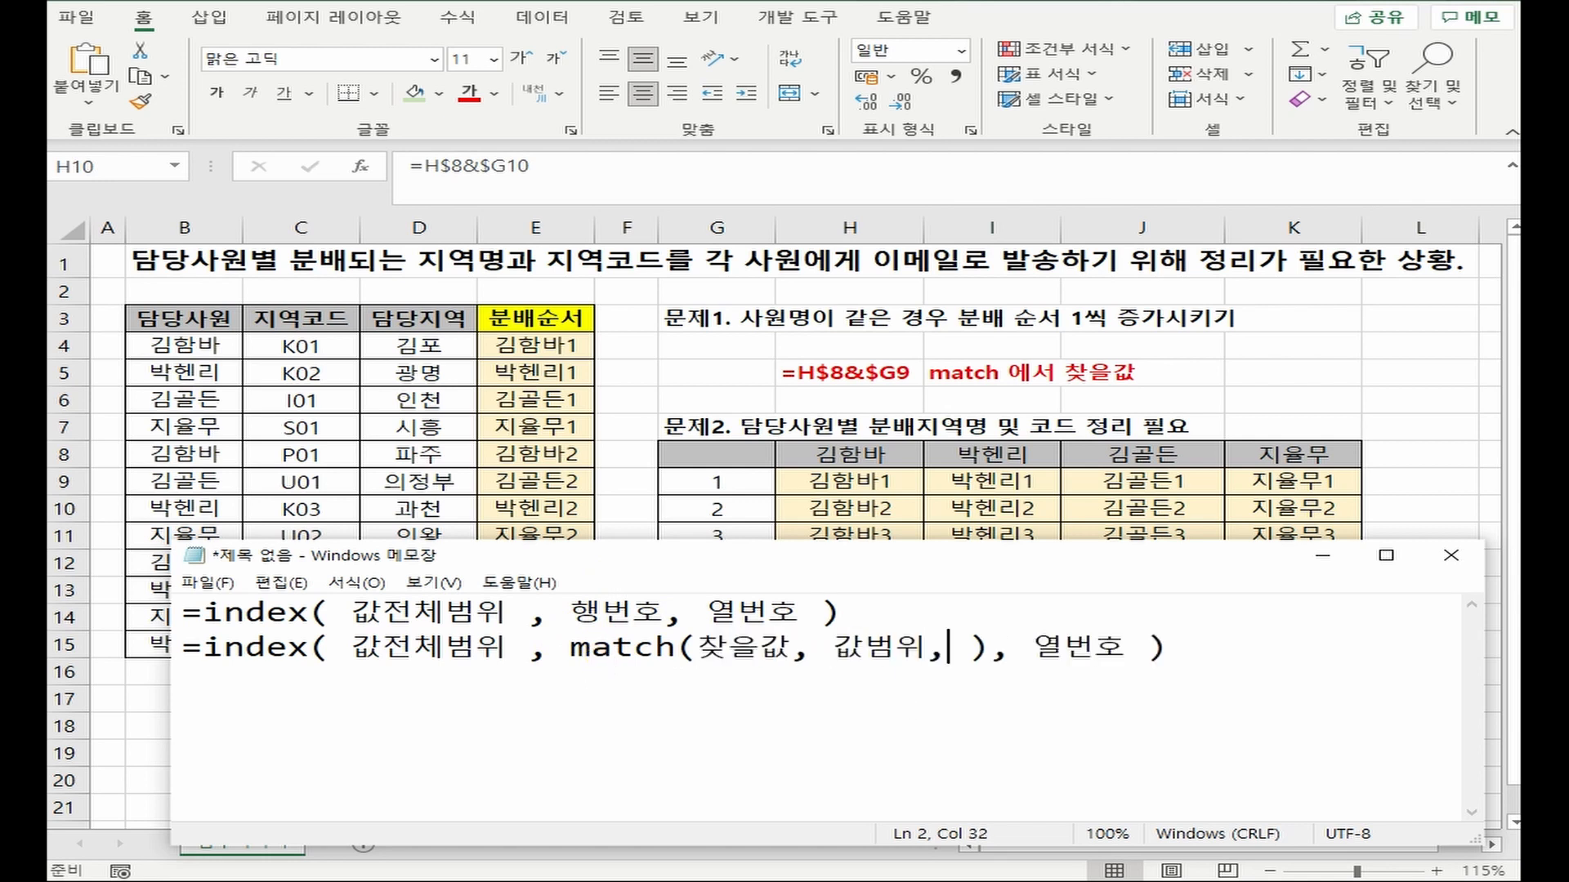
pyautogui.write(' 방식')
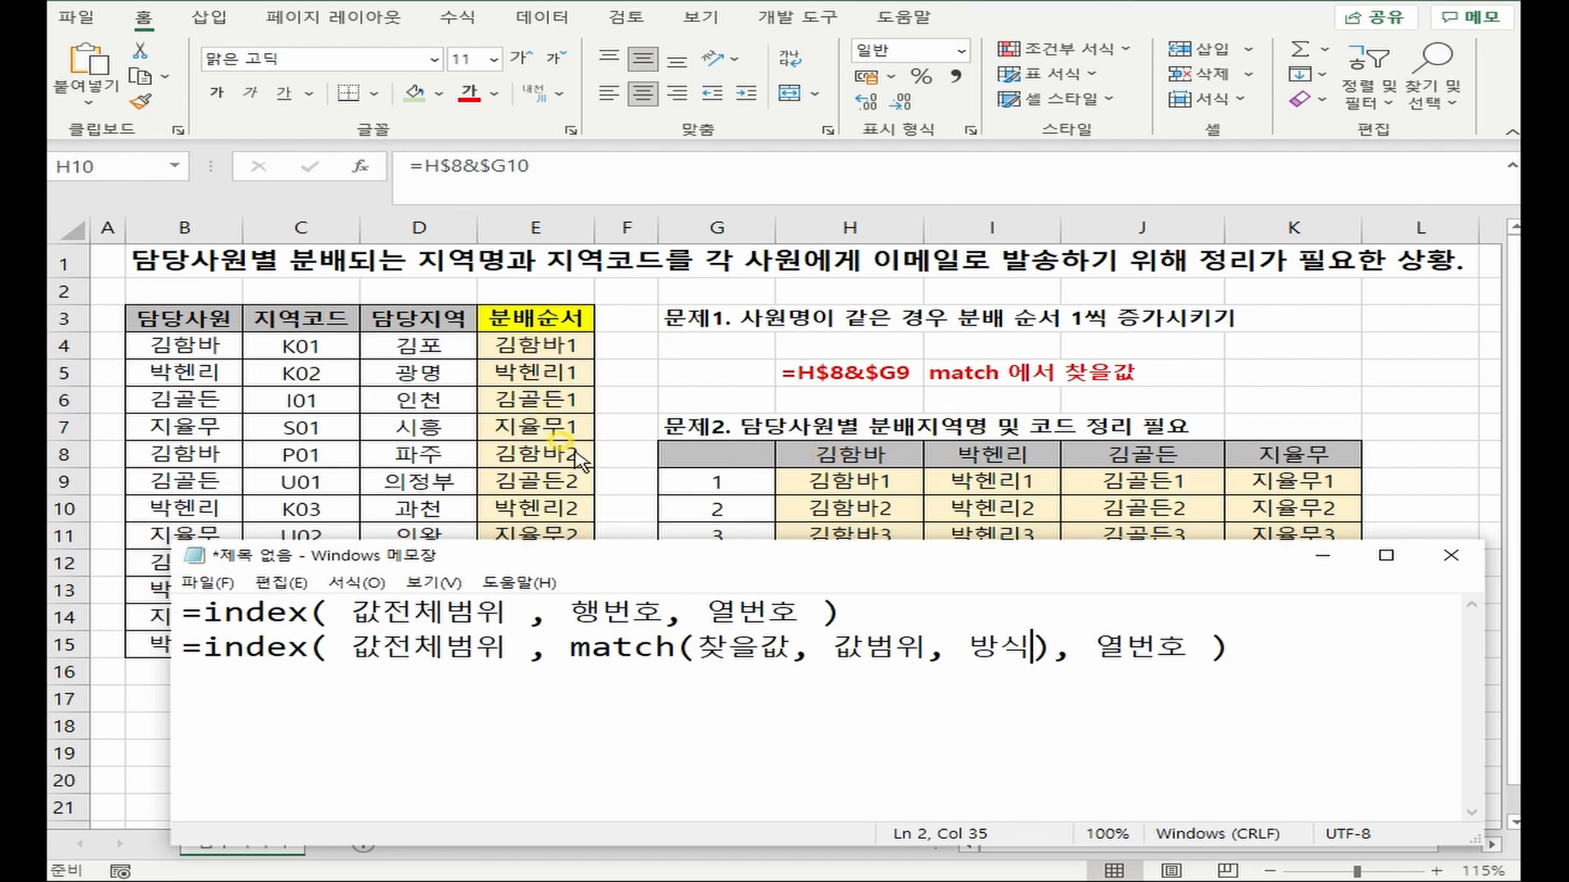
# - Duplicate the index-match line as a third line in Notepad and replace its 값전체범위 with 담당지역
pyautogui.moveTo(570, 611); pyautogui.dragTo(661, 612)
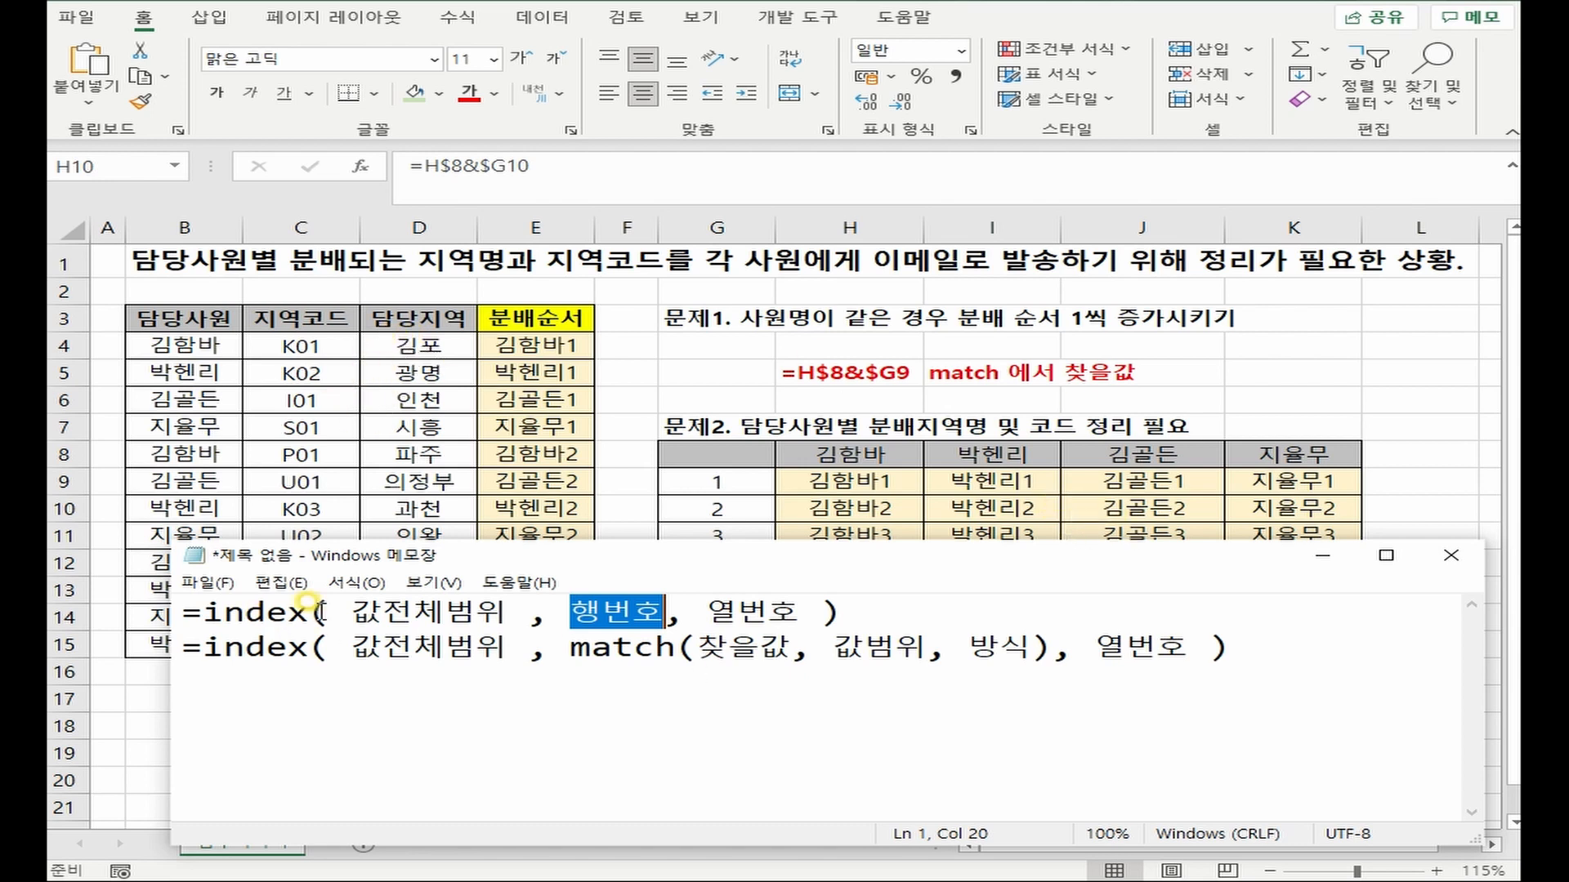
pyautogui.click(837, 655)
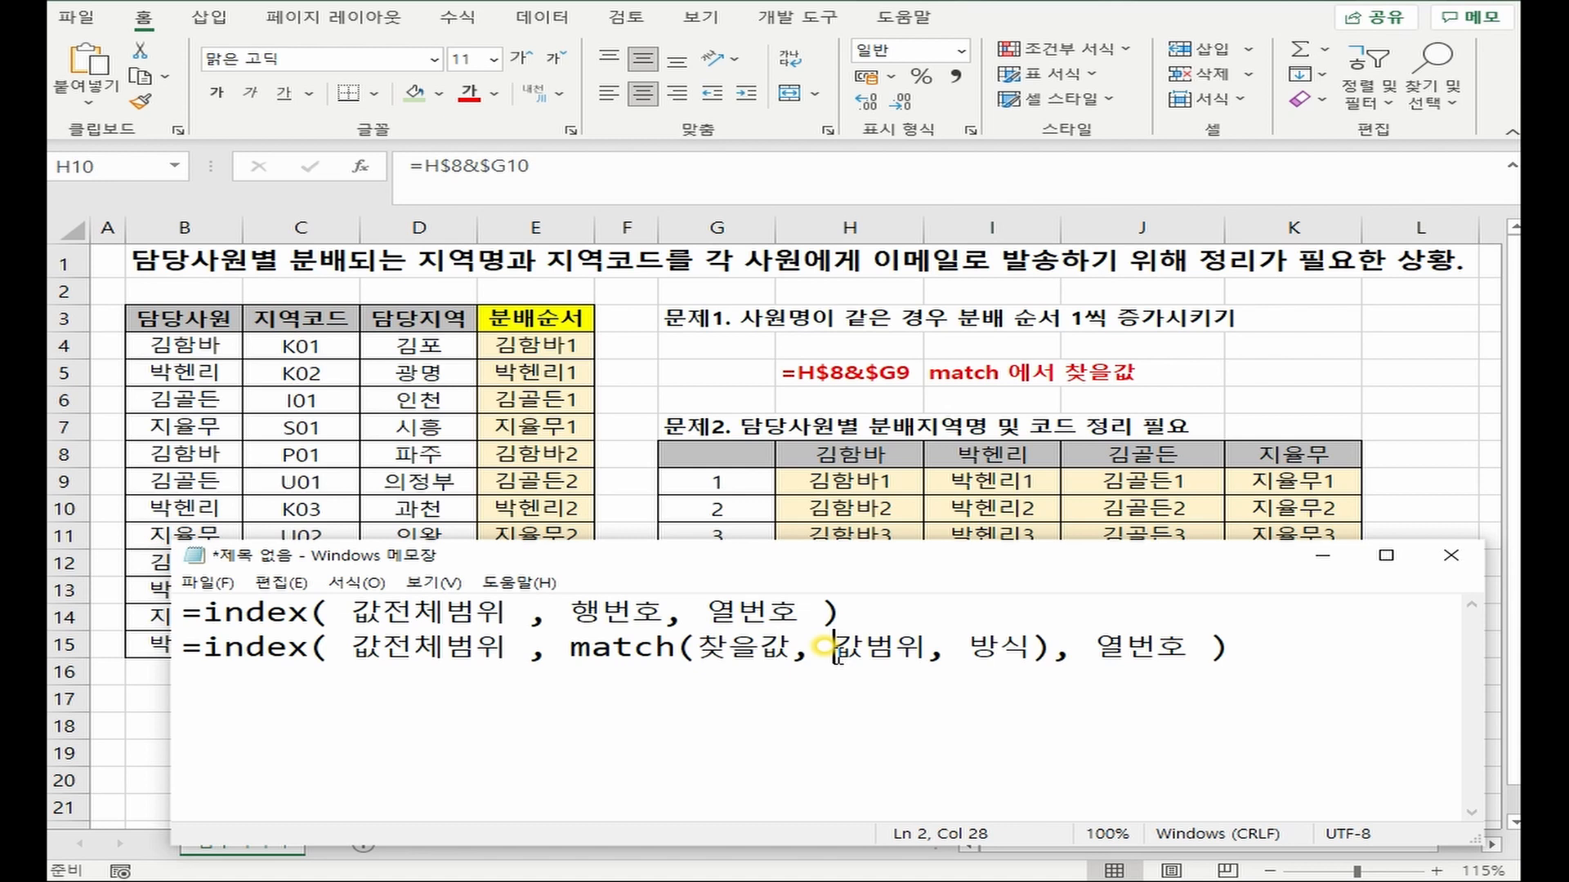
pyautogui.press('End')
pyautogui.press('Return')
pyautogui.write('=index( 값전체범위 , match(찾을값, 값범위, 방식), 열번호 )')
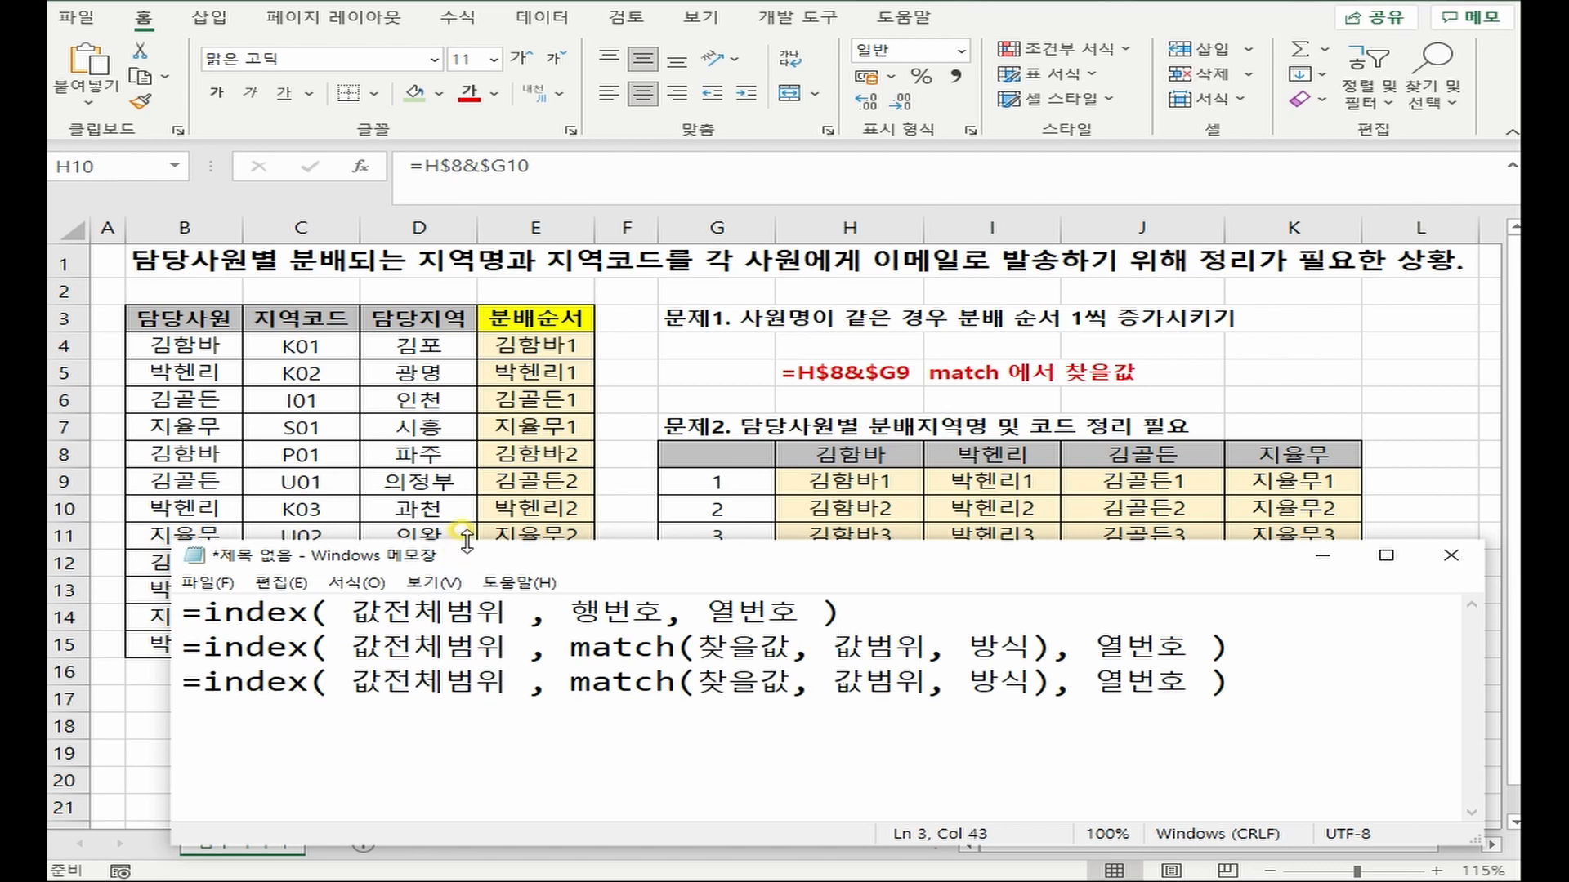
pyautogui.moveTo(462, 543); pyautogui.dragTo(467, 577)
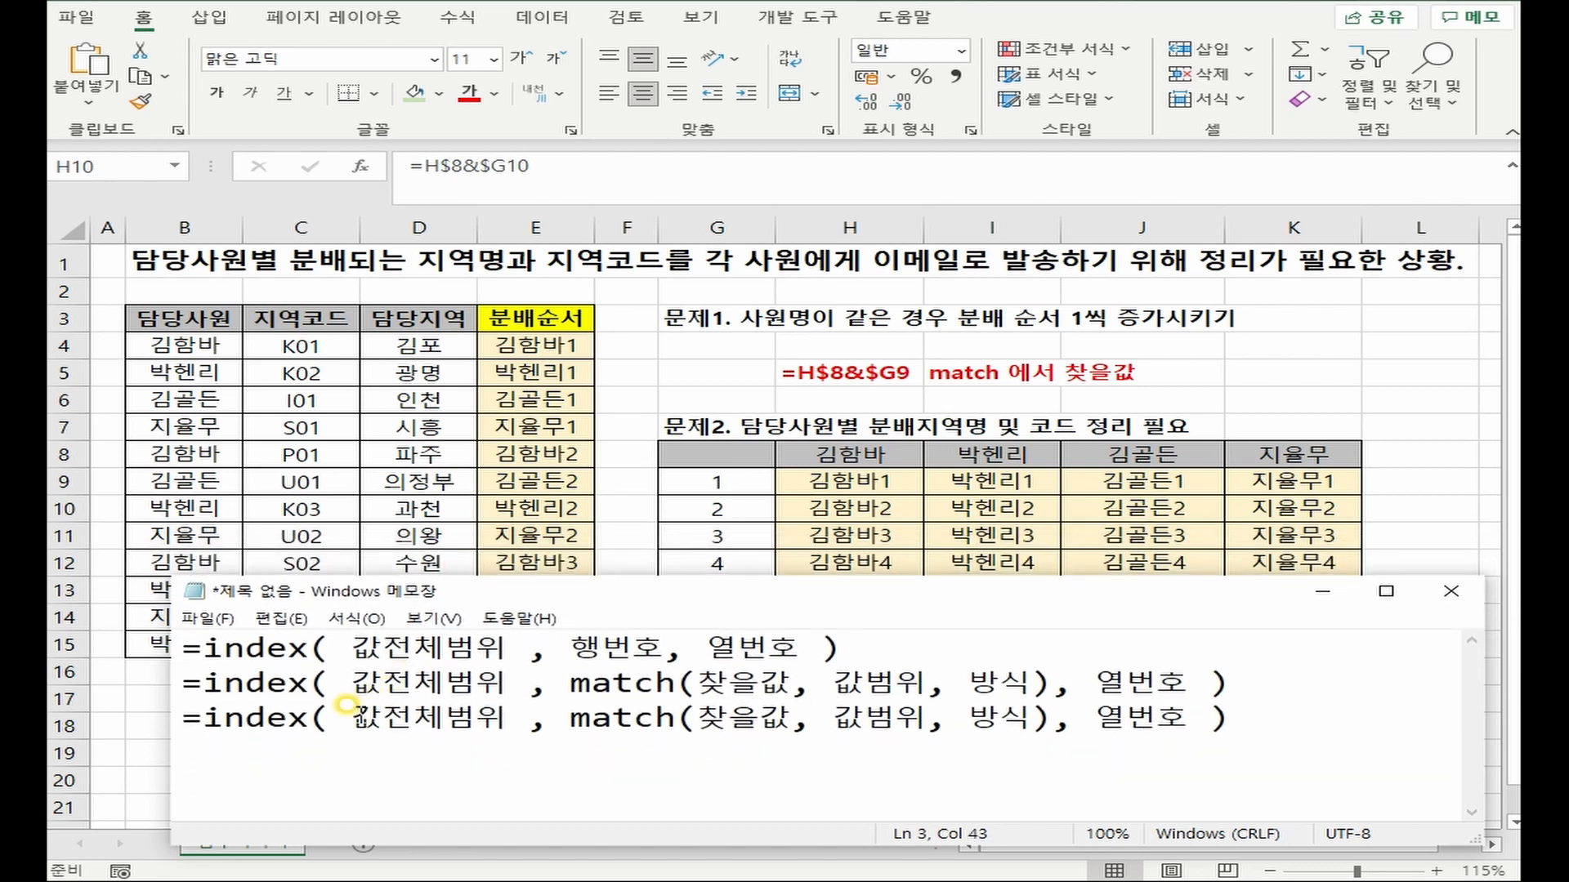
pyautogui.moveTo(351, 717); pyautogui.dragTo(509, 753)
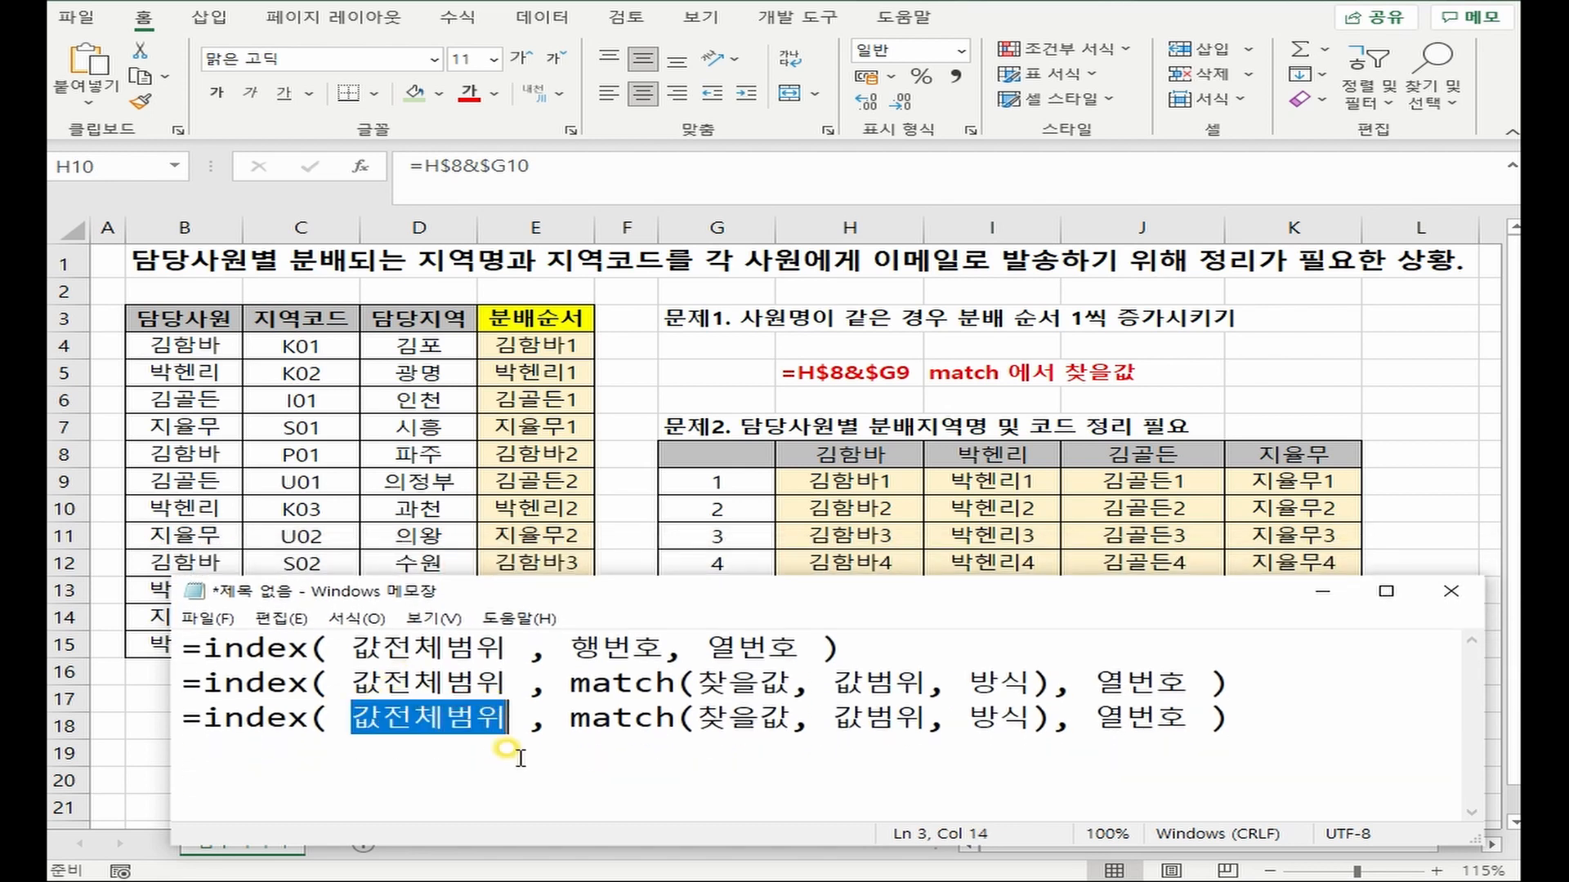
pyautogui.write('담당지역')
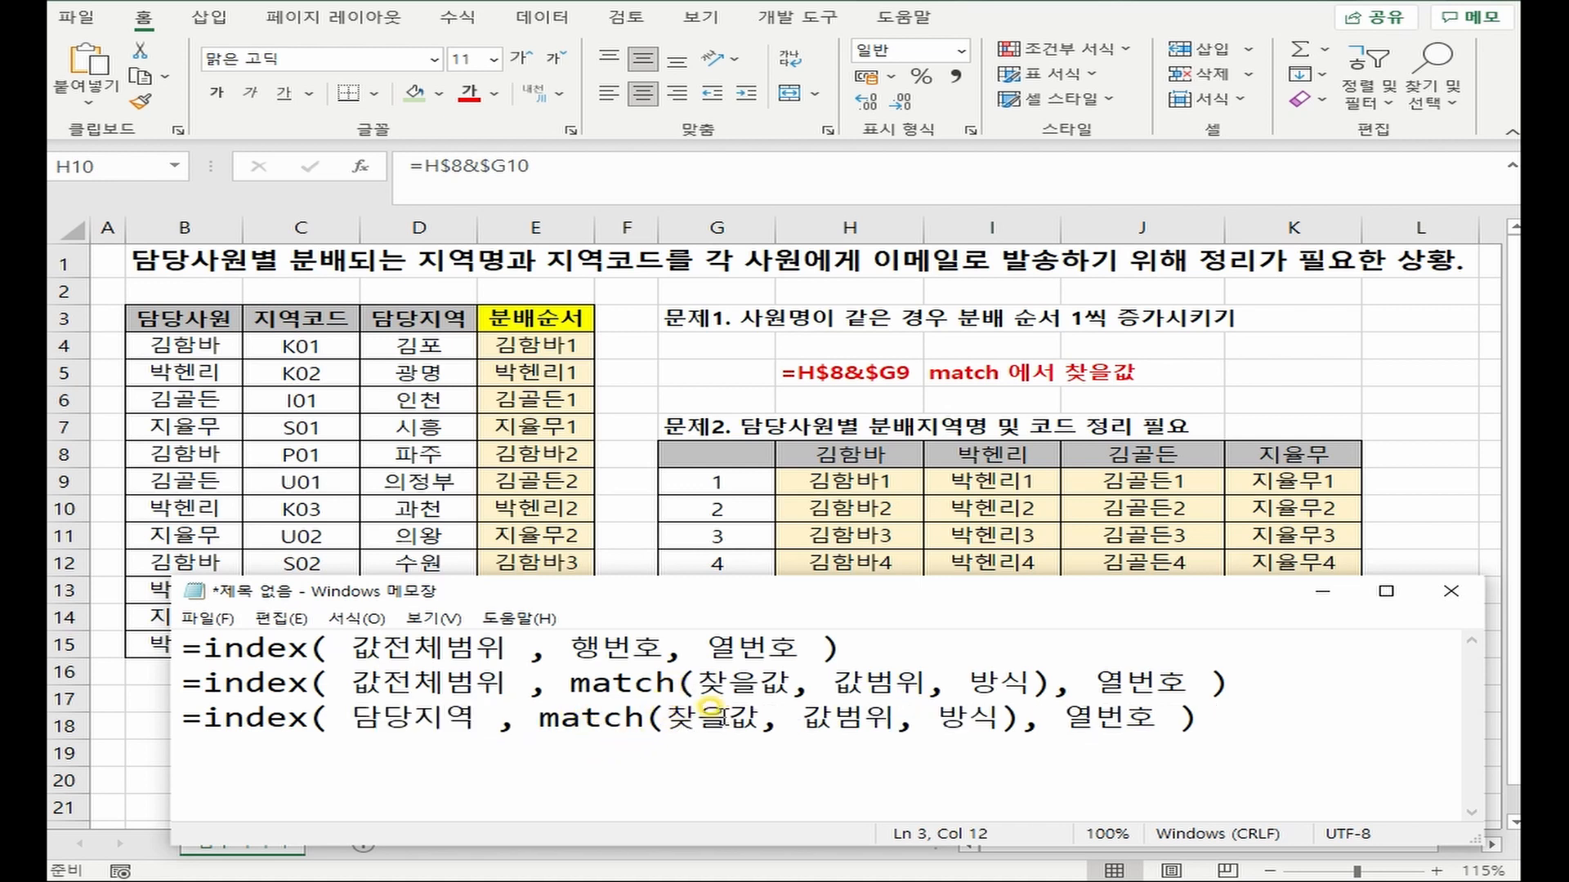
# - Replace 찾을값 with H$8&$G9 and 값범위 with 분배순서범위 in the third line's match function
pyautogui.moveTo(667, 715); pyautogui.dragTo(756, 706)
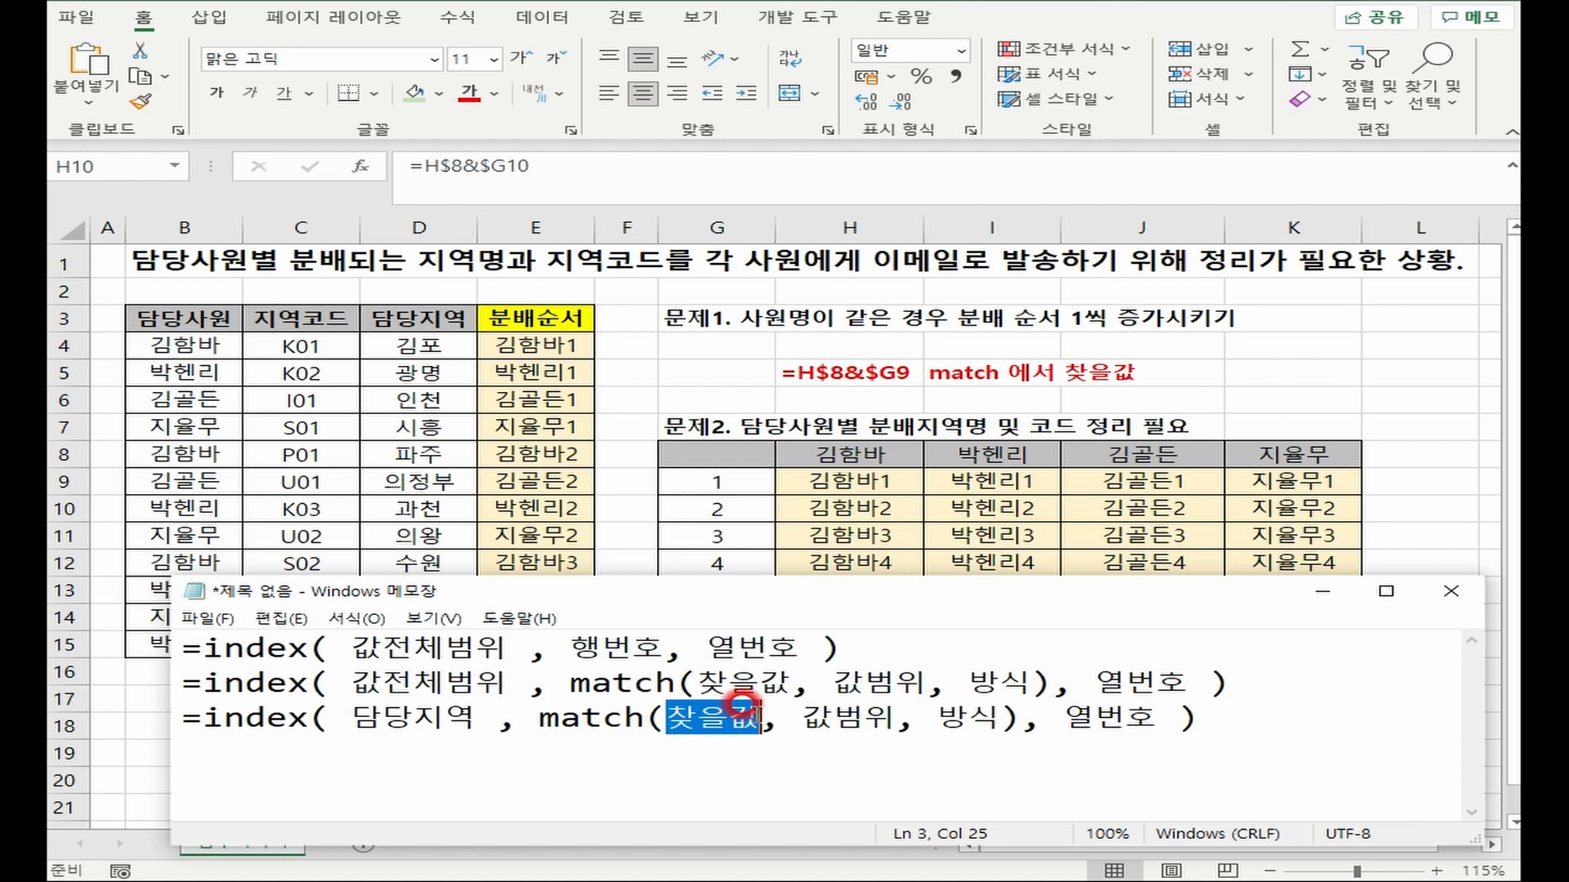
pyautogui.click(841, 370)
pyautogui.hotkey('alt', 'Tab')
pyautogui.hotkey('ctrl', 'v')
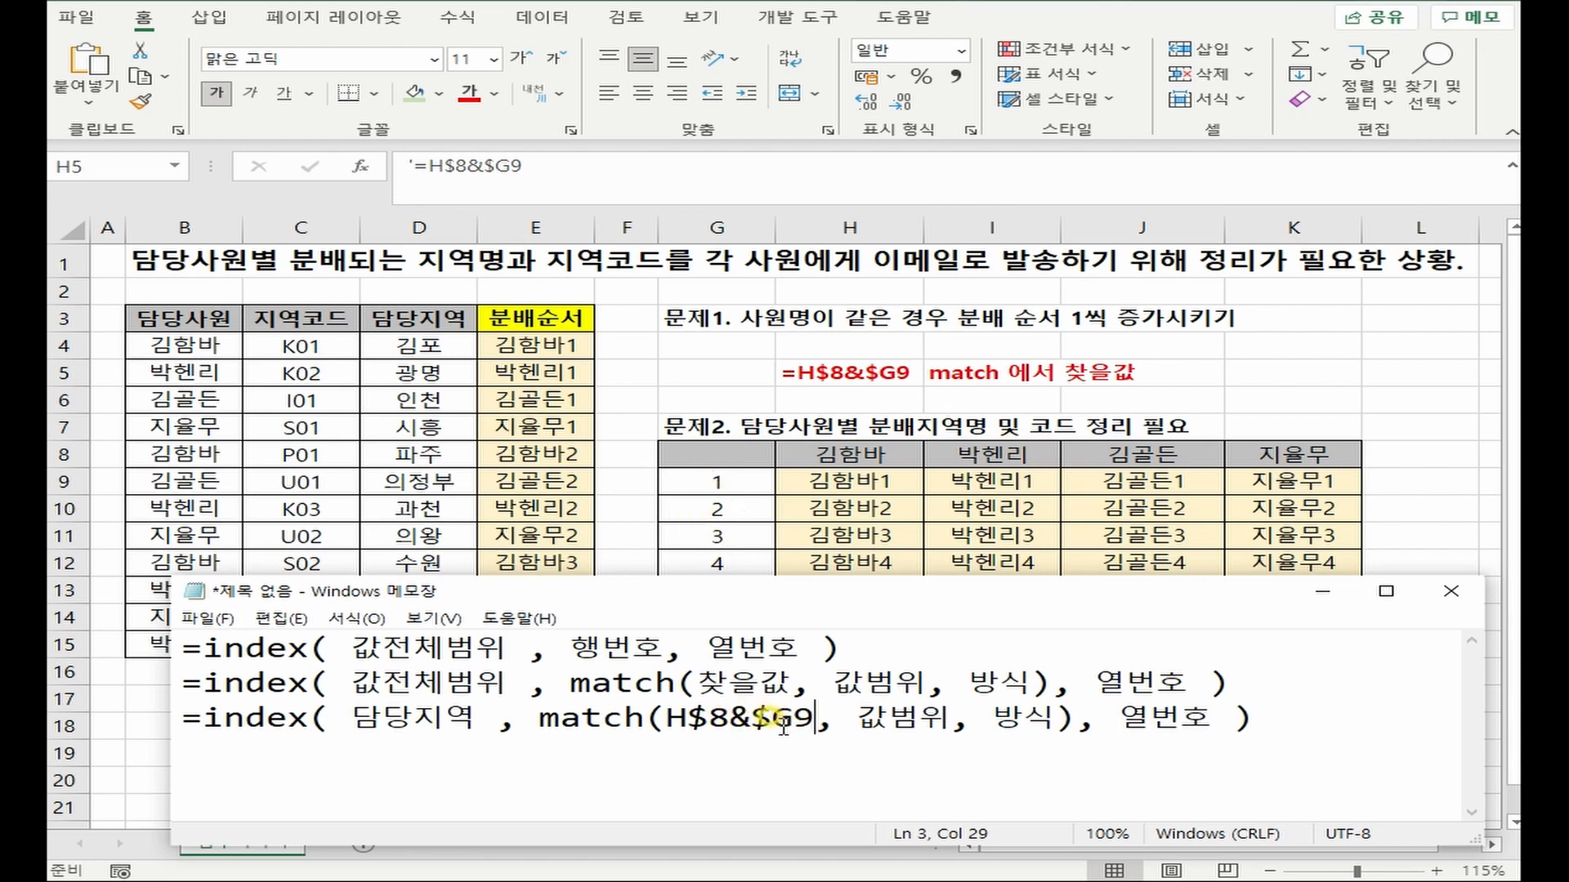
pyautogui.moveTo(855, 718); pyautogui.dragTo(950, 718)
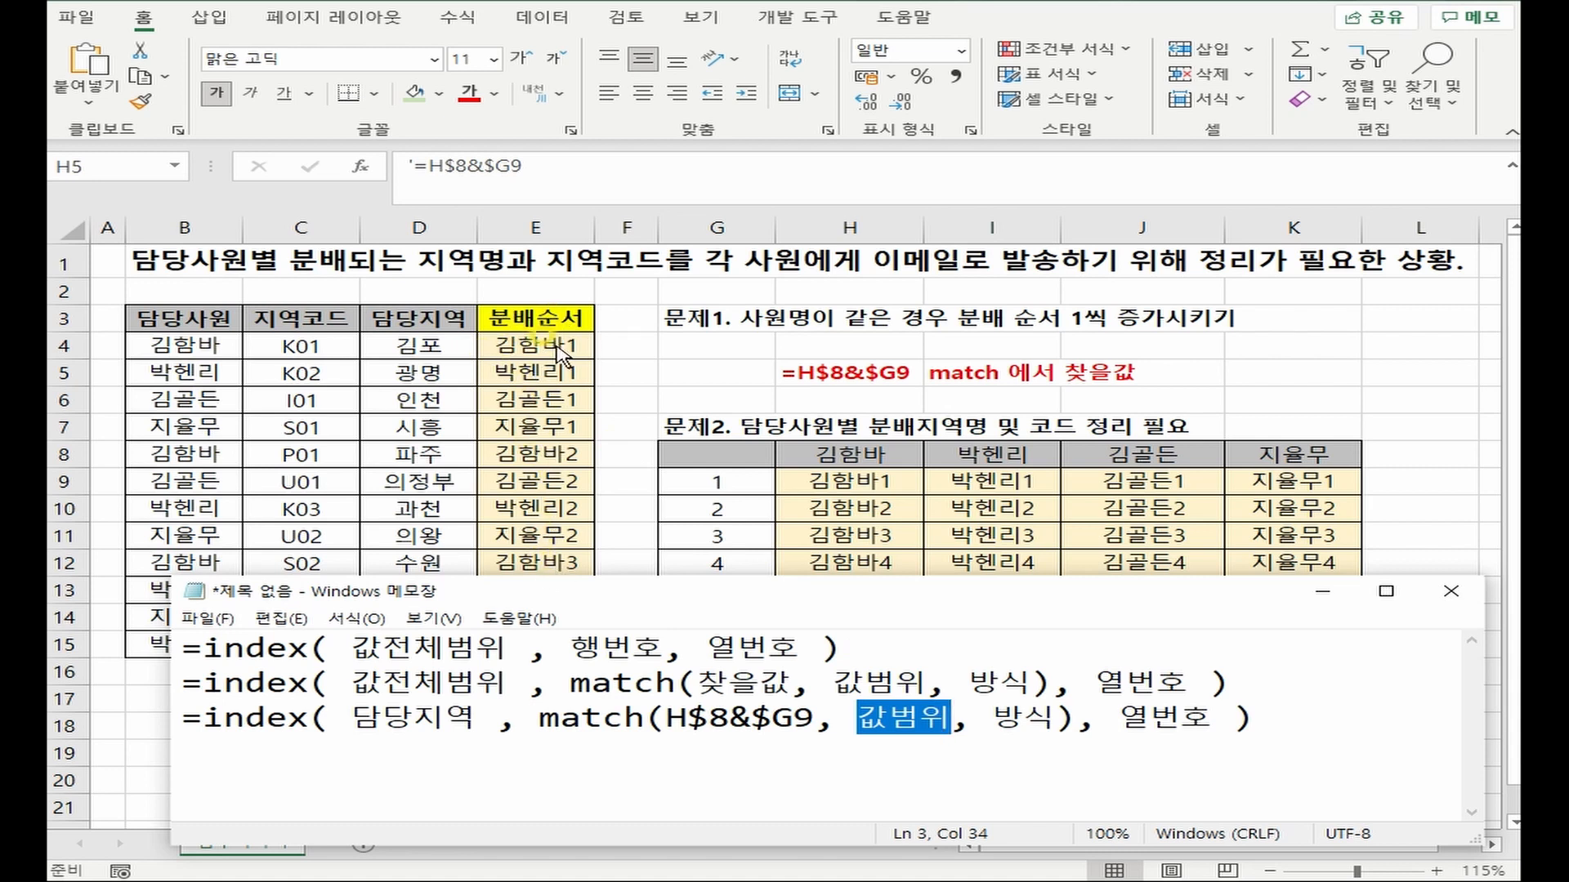
pyautogui.write('분배순서범위')
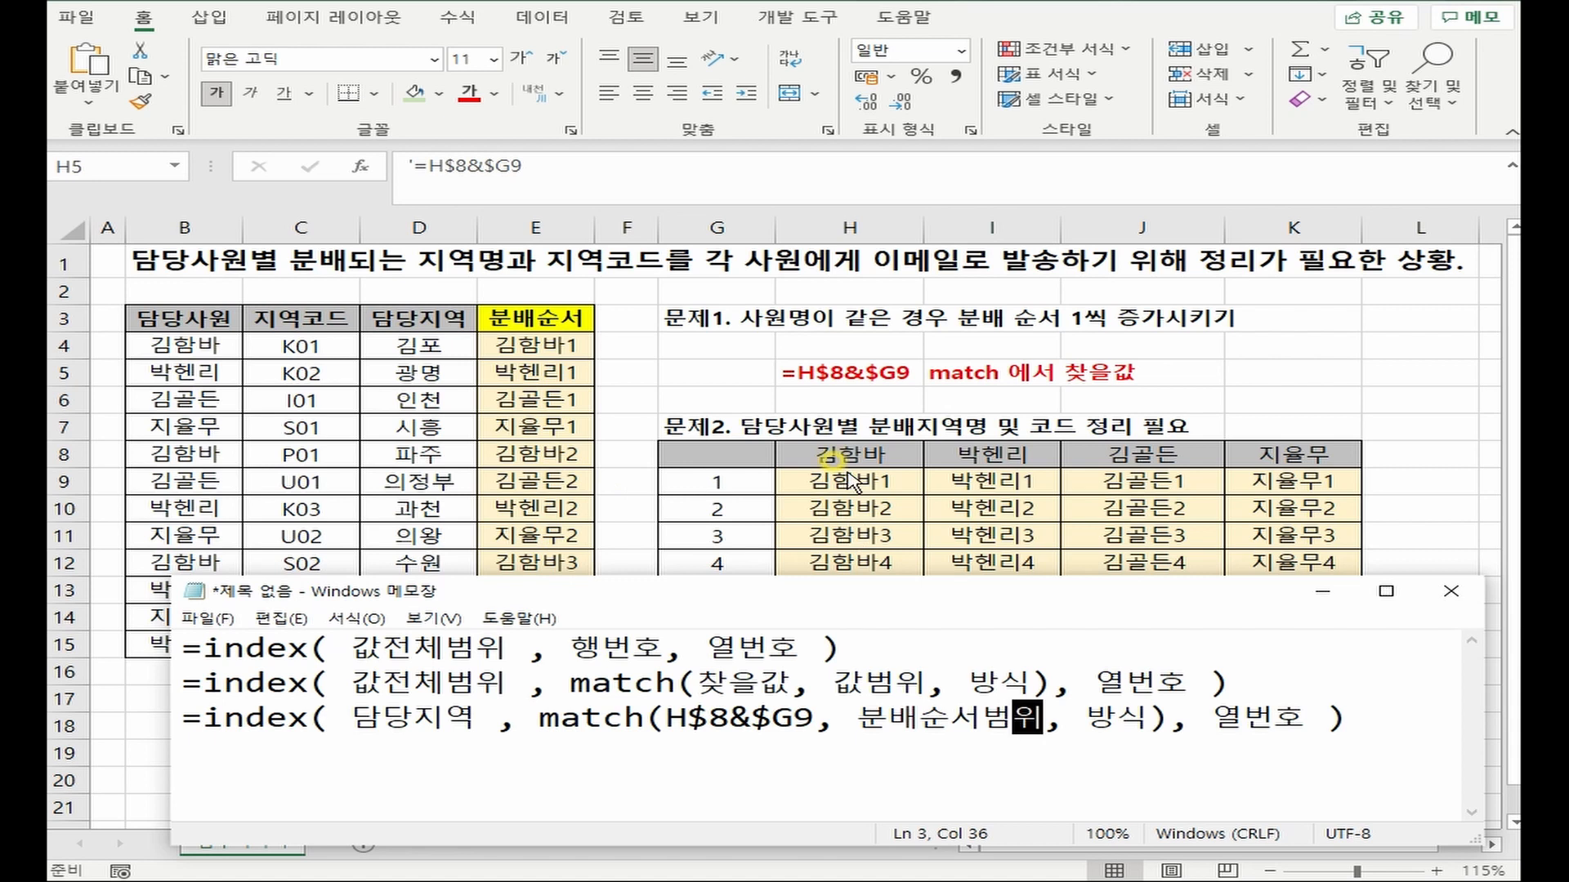
# - Compare the key in E12 and its region in D12 with the lookup value and 분배순서범위 in the Notepad match function
pyautogui.hotkey('alt', 'Tab')
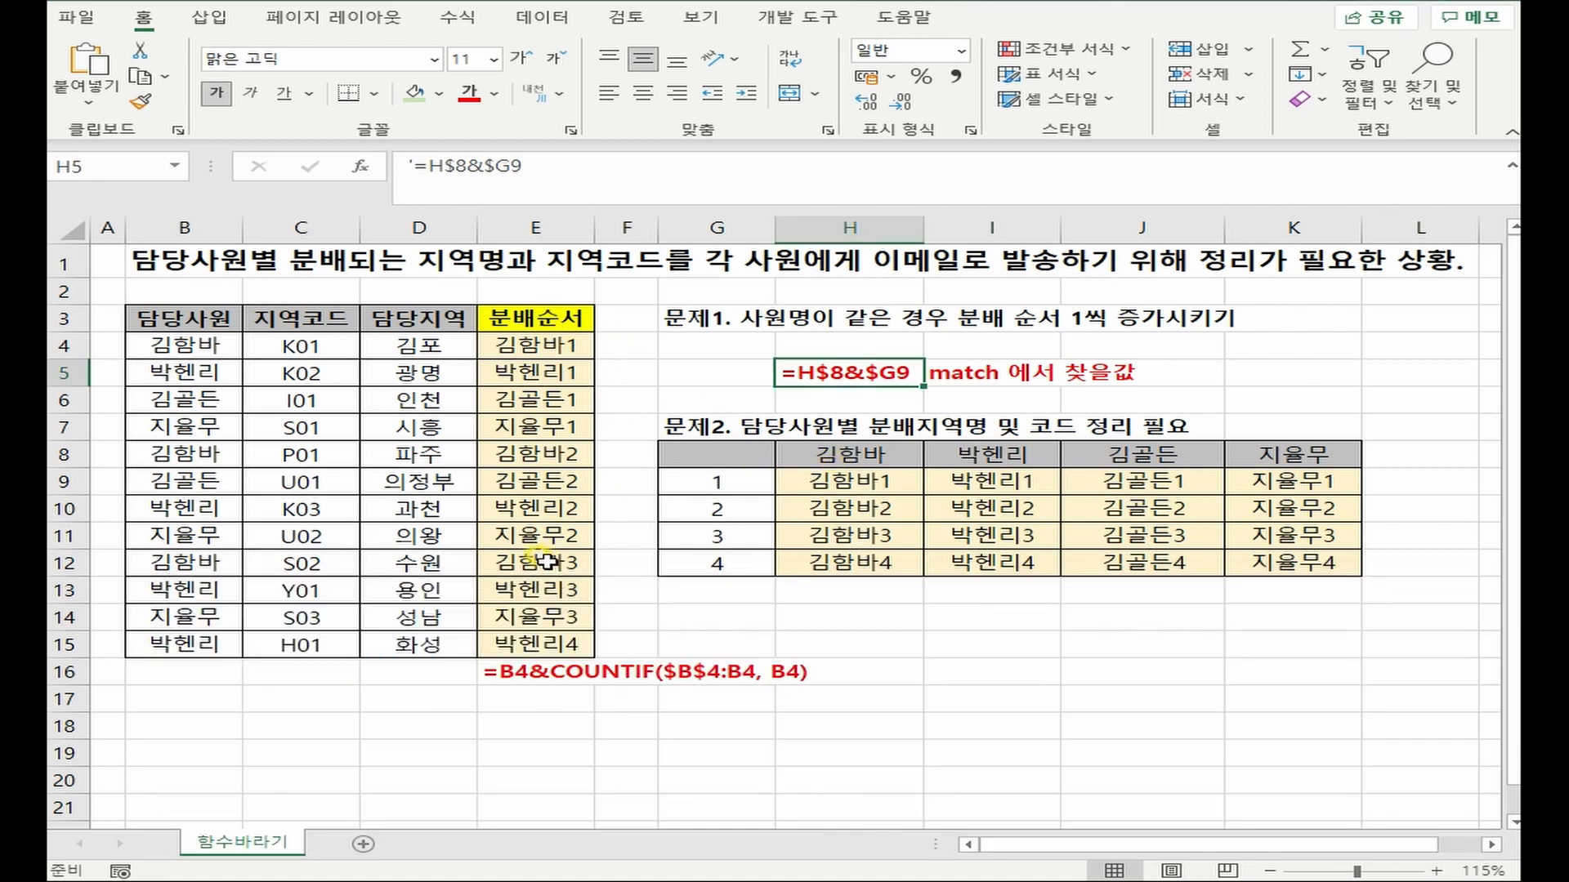
pyautogui.click(539, 562)
pyautogui.click(422, 560)
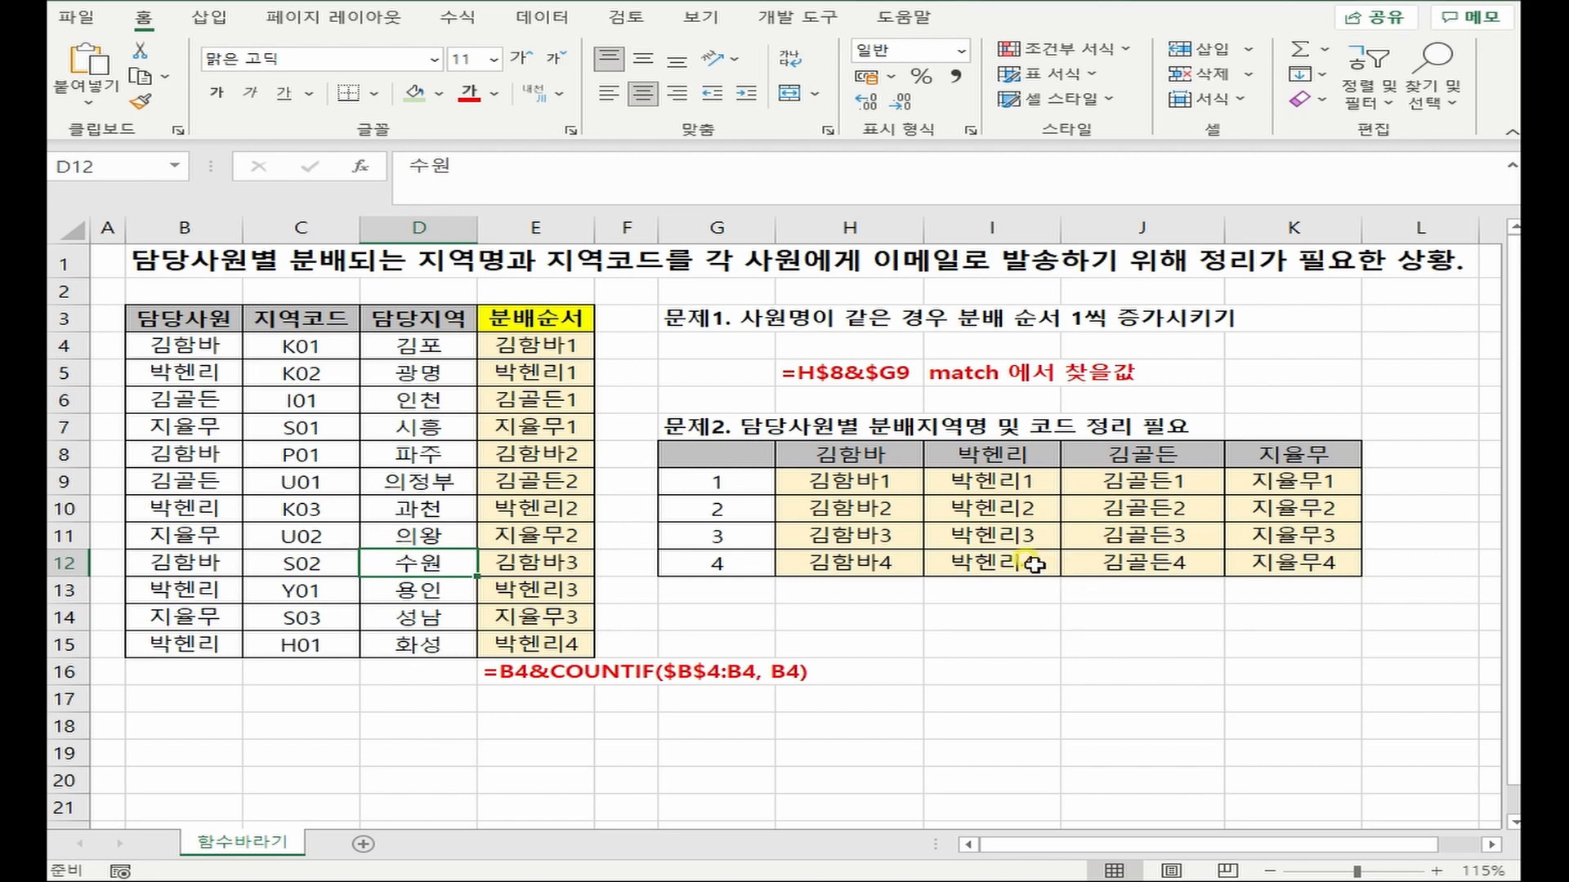
pyautogui.hotkey('alt', 'Tab')
pyautogui.moveTo(858, 718); pyautogui.dragTo(1023, 714)
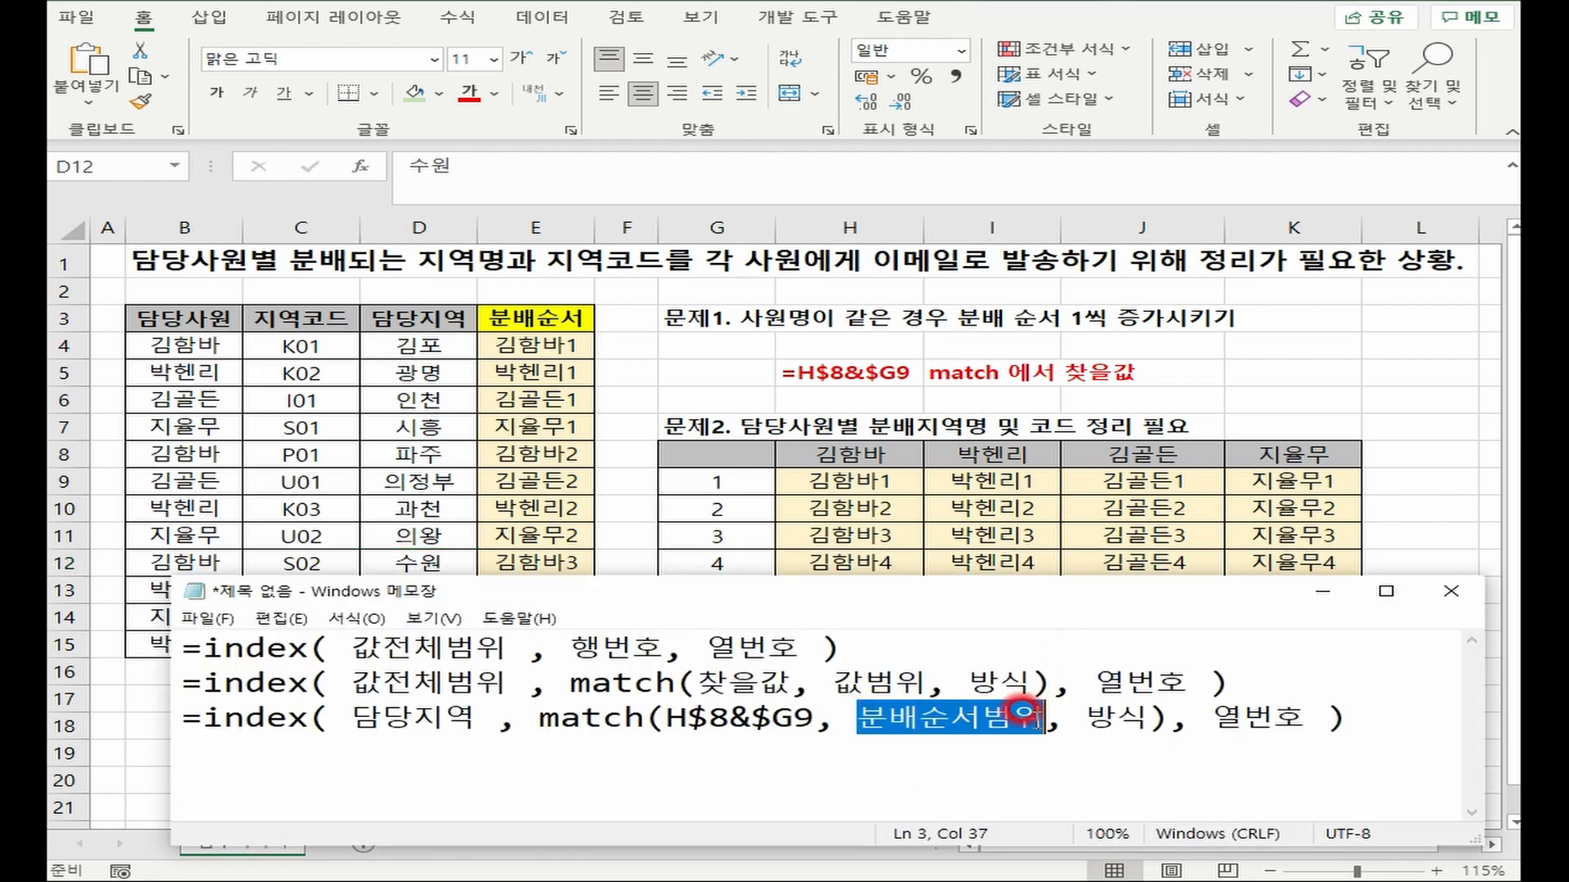
pyautogui.moveTo(688, 717); pyautogui.dragTo(780, 717)
pyautogui.moveTo(921, 717); pyautogui.dragTo(980, 717)
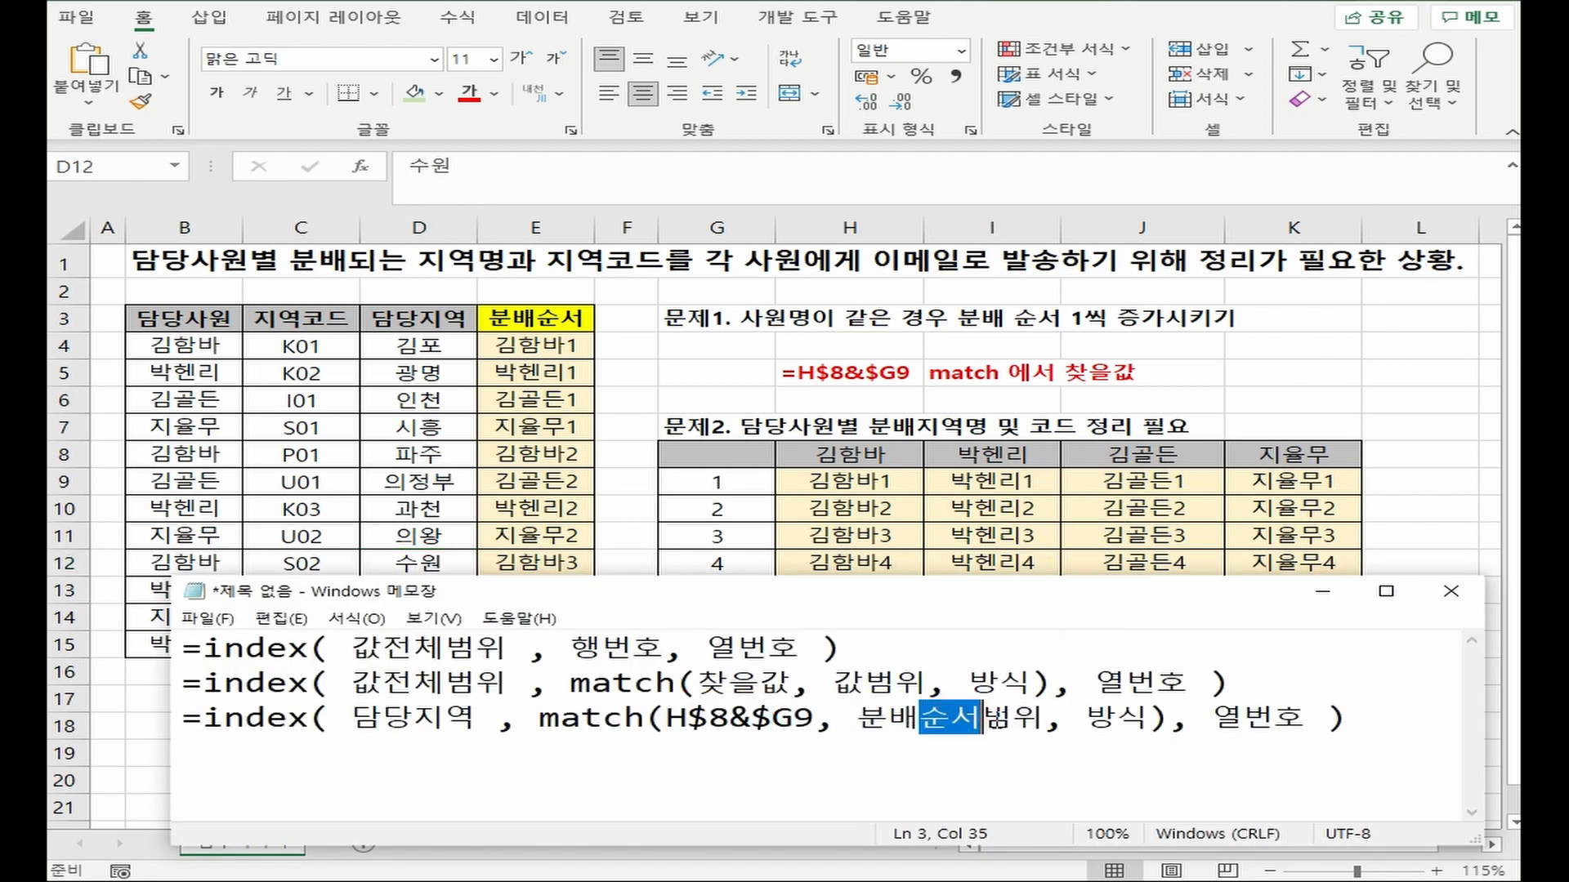
# - Set the third line's match type to 0 and its column number to 1
pyautogui.moveTo(1087, 717); pyautogui.dragTo(1148, 717)
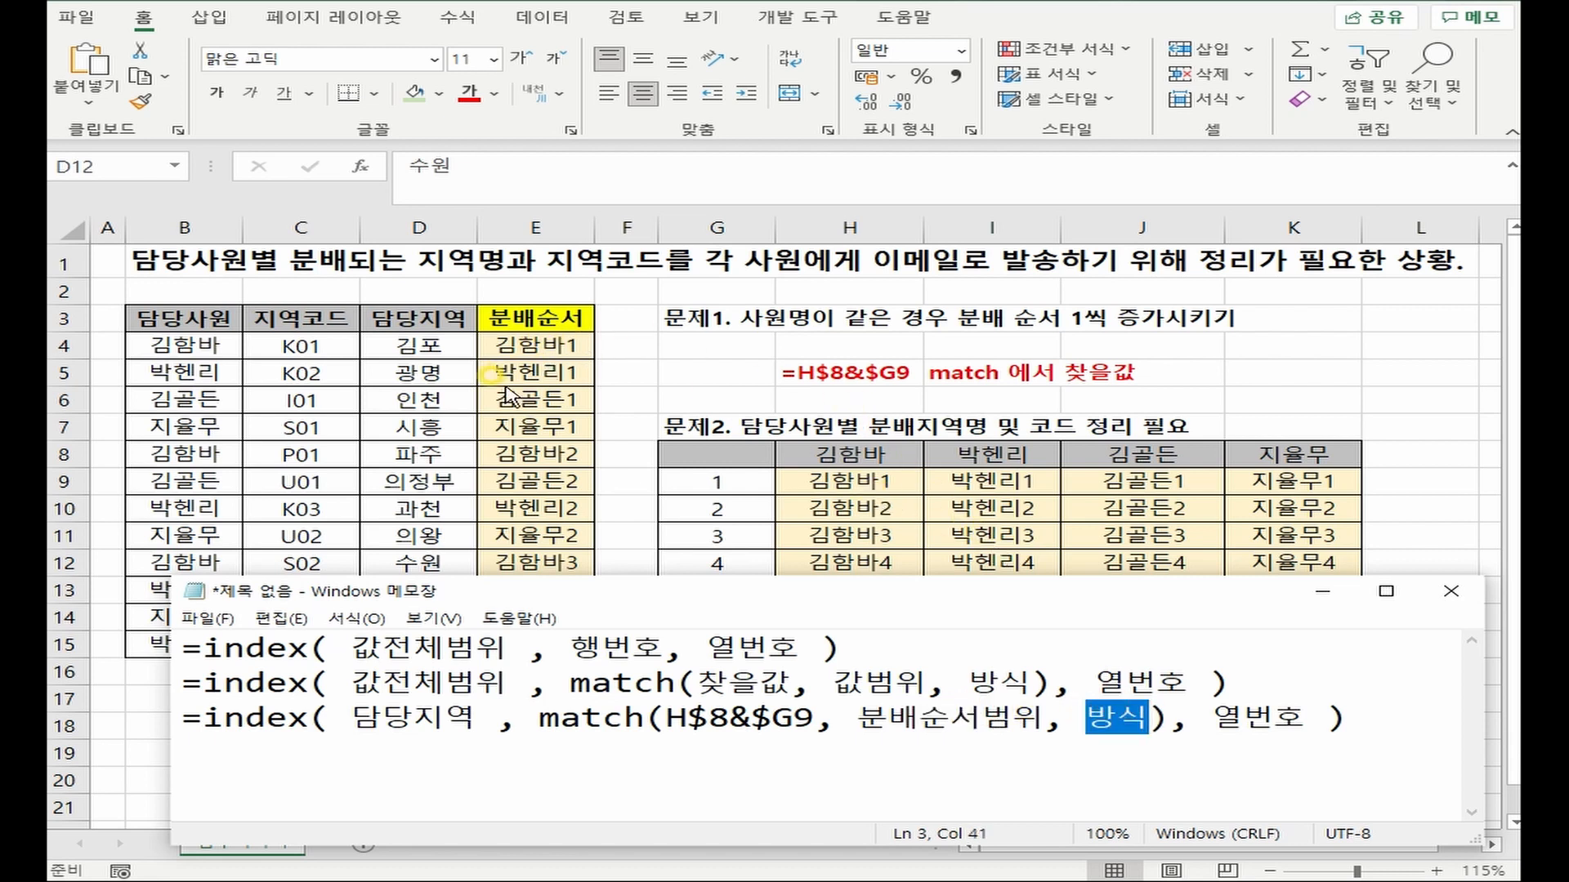
pyautogui.write('0')
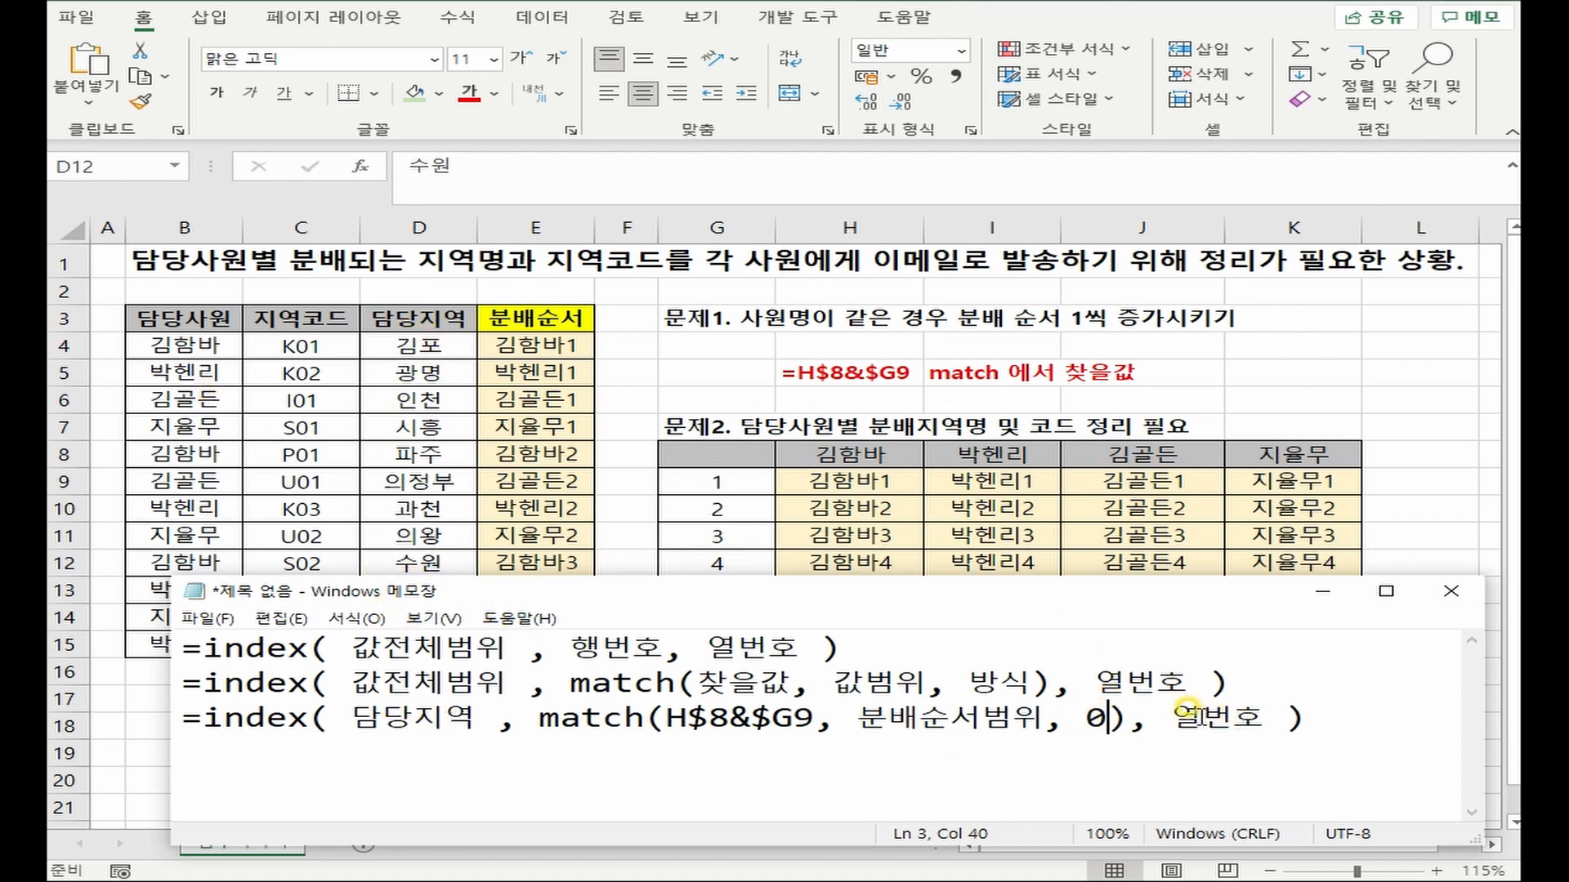
pyautogui.doubleClick(1242, 711)
pyautogui.write('1')
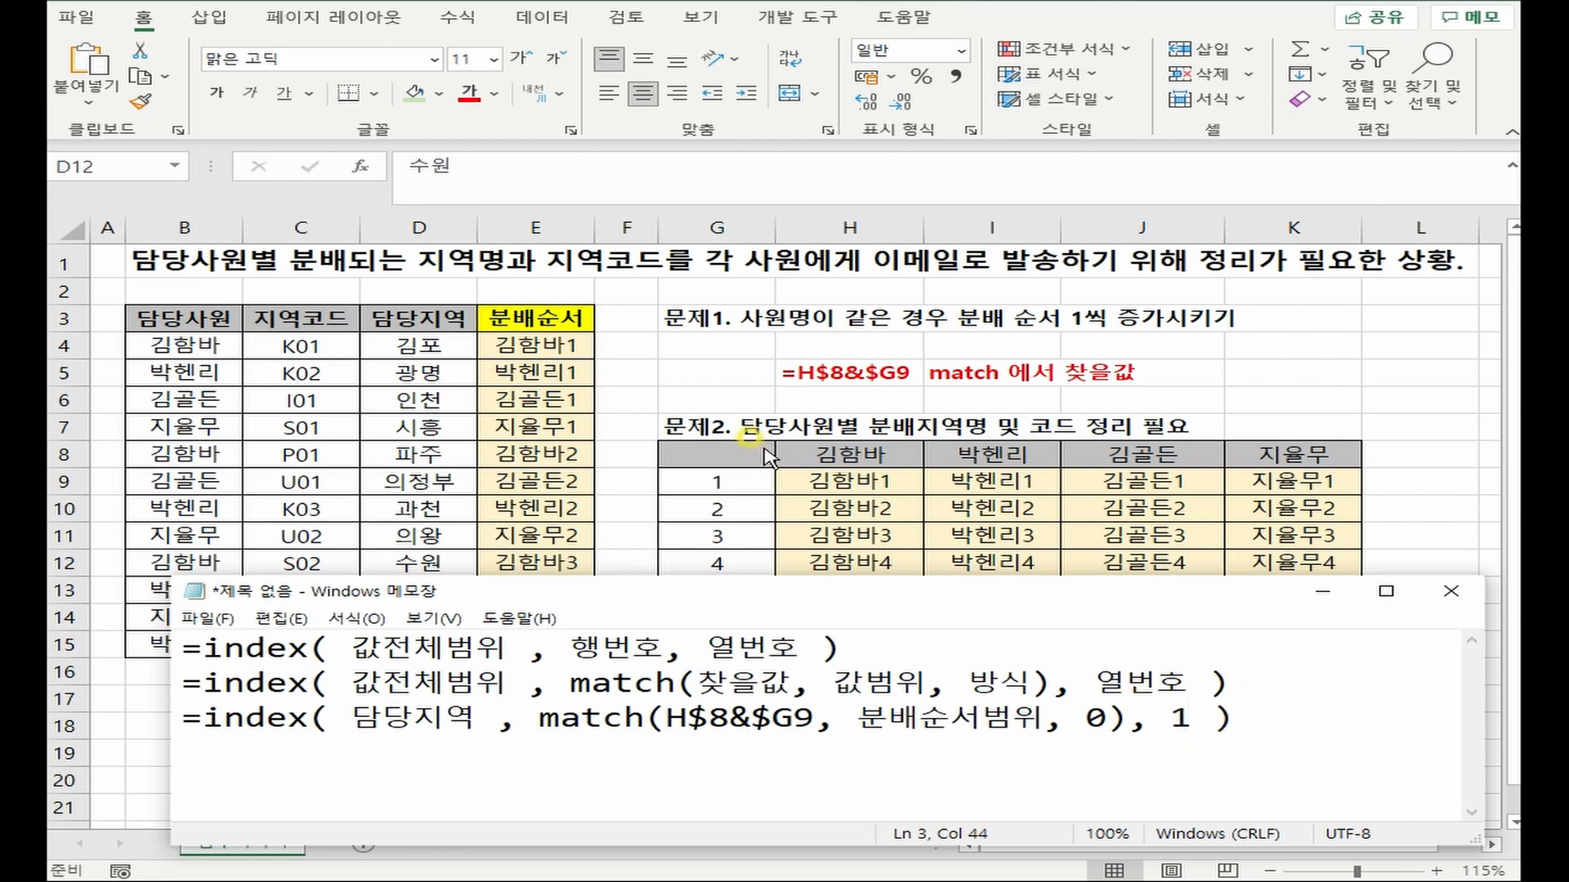
# - Switch to Excel, clear H9:K12, and start an INDEX formula in H9 with the absolute range $D$4:$D$15
pyautogui.click(879, 505)
pyautogui.click(868, 488)
pyautogui.write('=INDEX(')
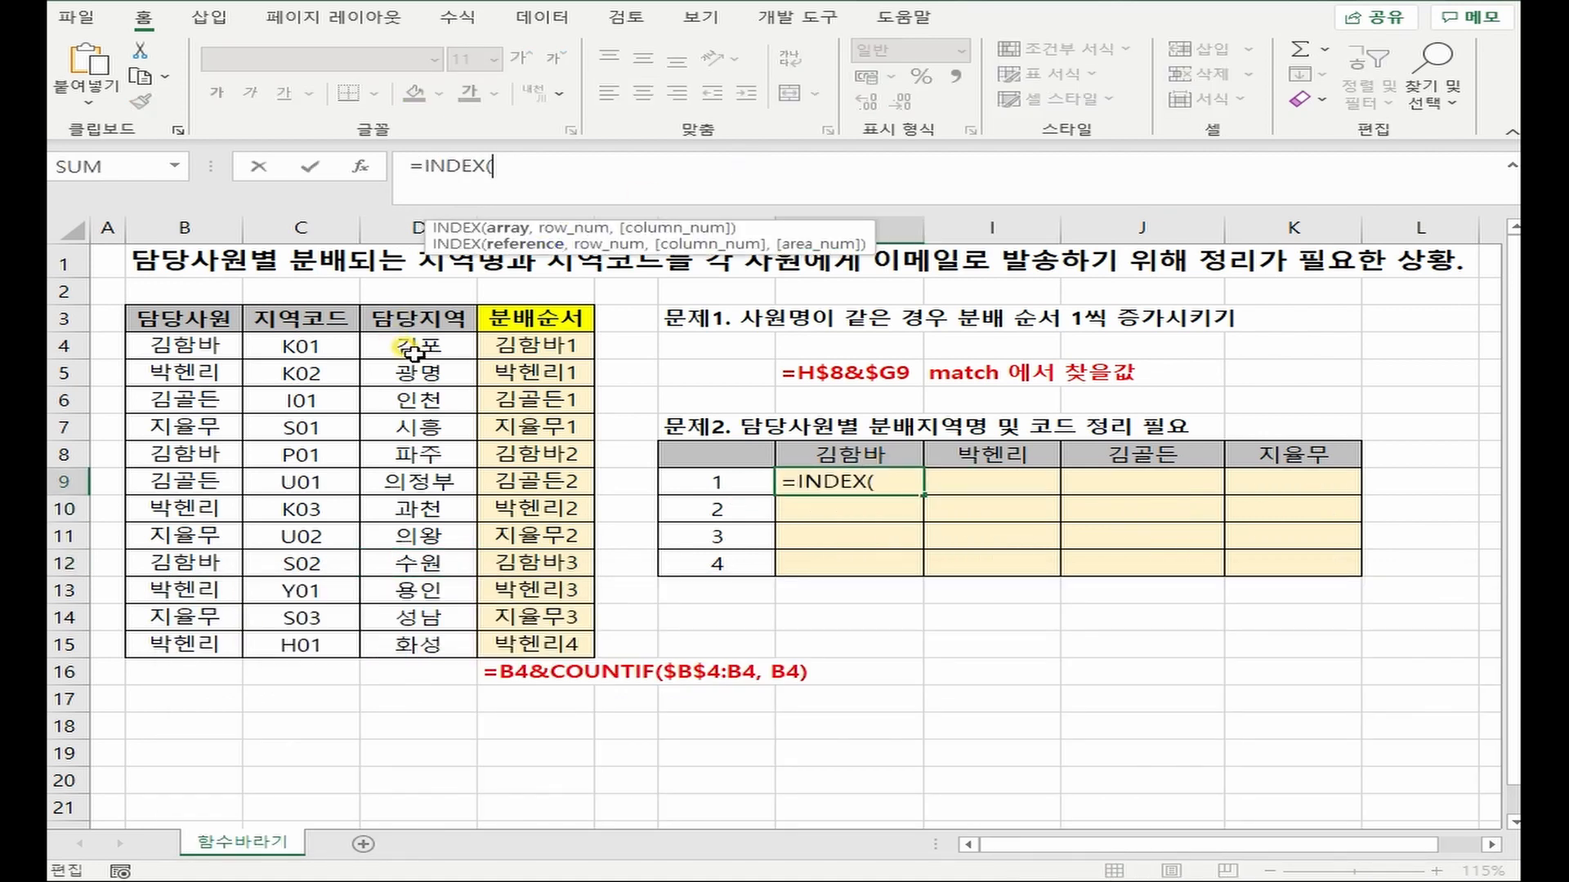
pyautogui.moveTo(414, 353); pyautogui.dragTo(424, 641)
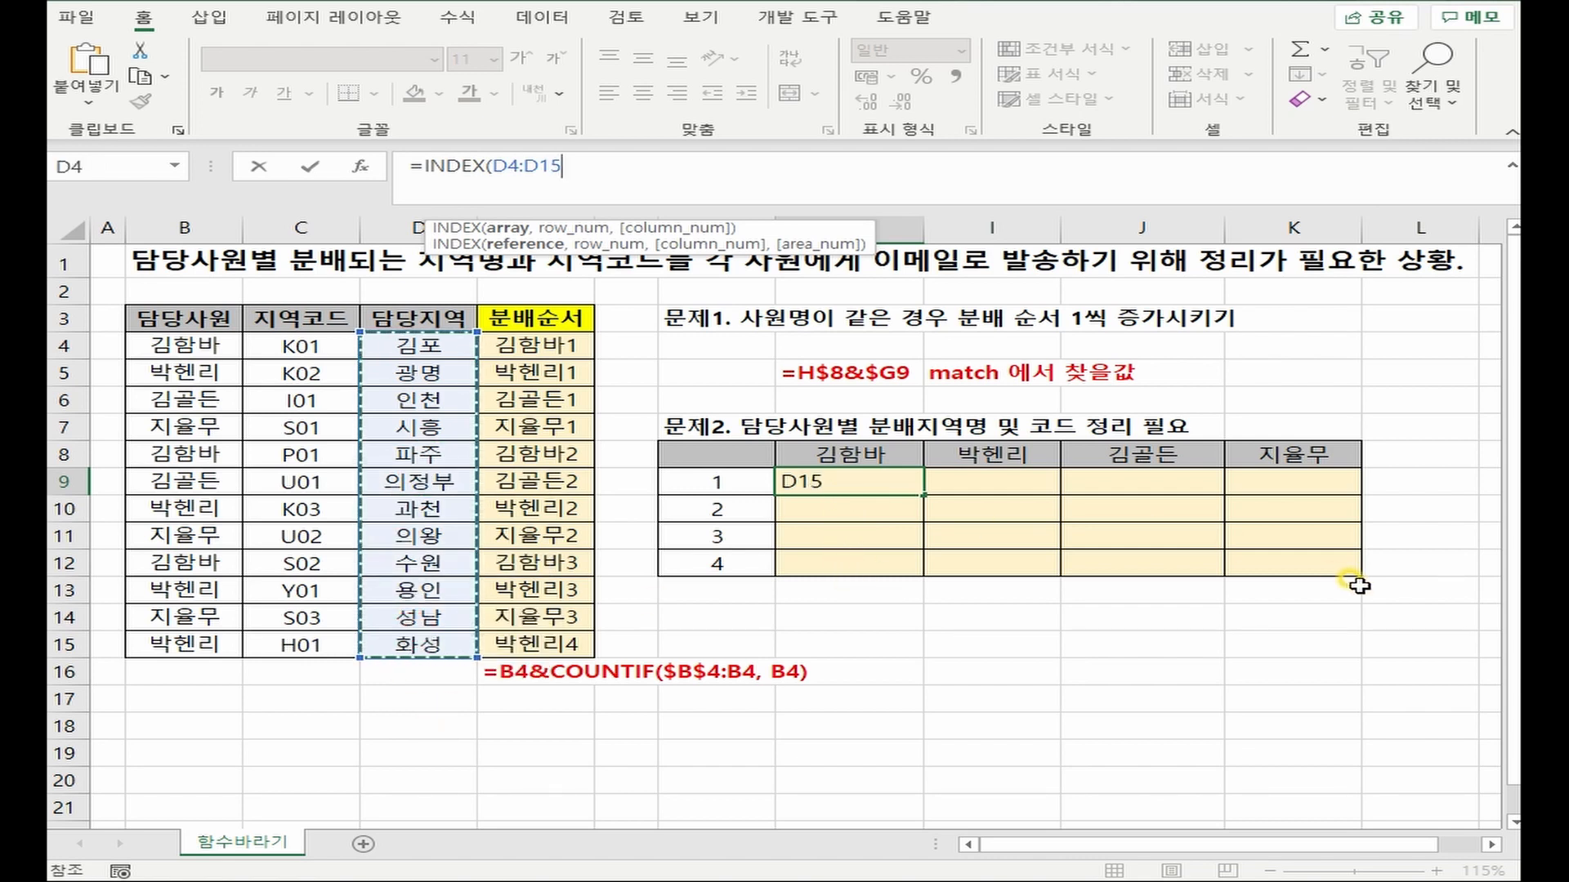
pyautogui.press('F4')
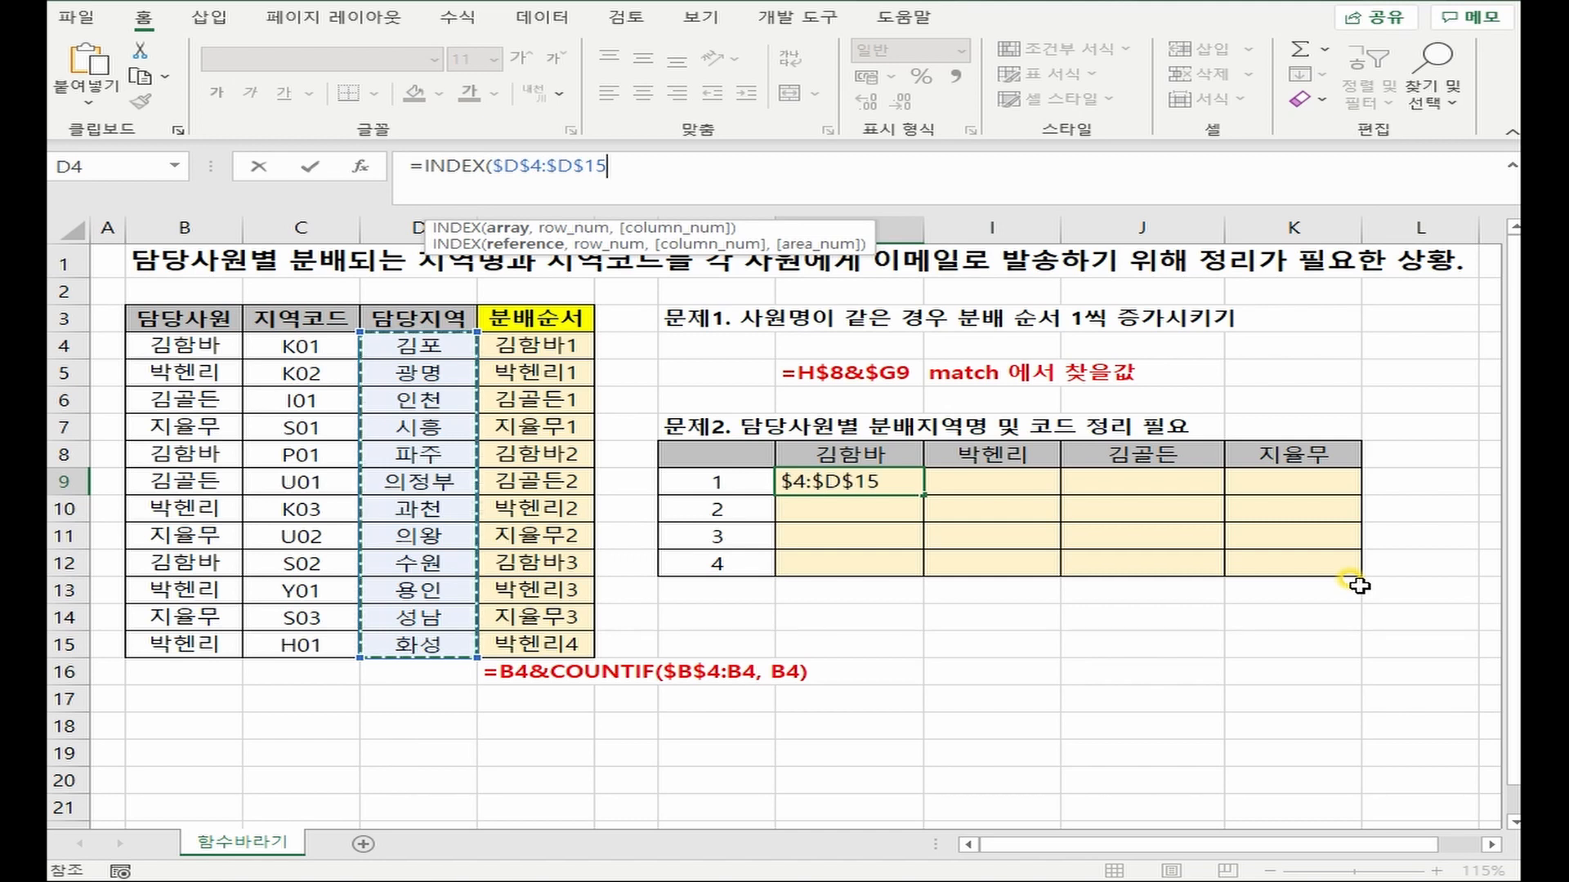
pyautogui.write(',')
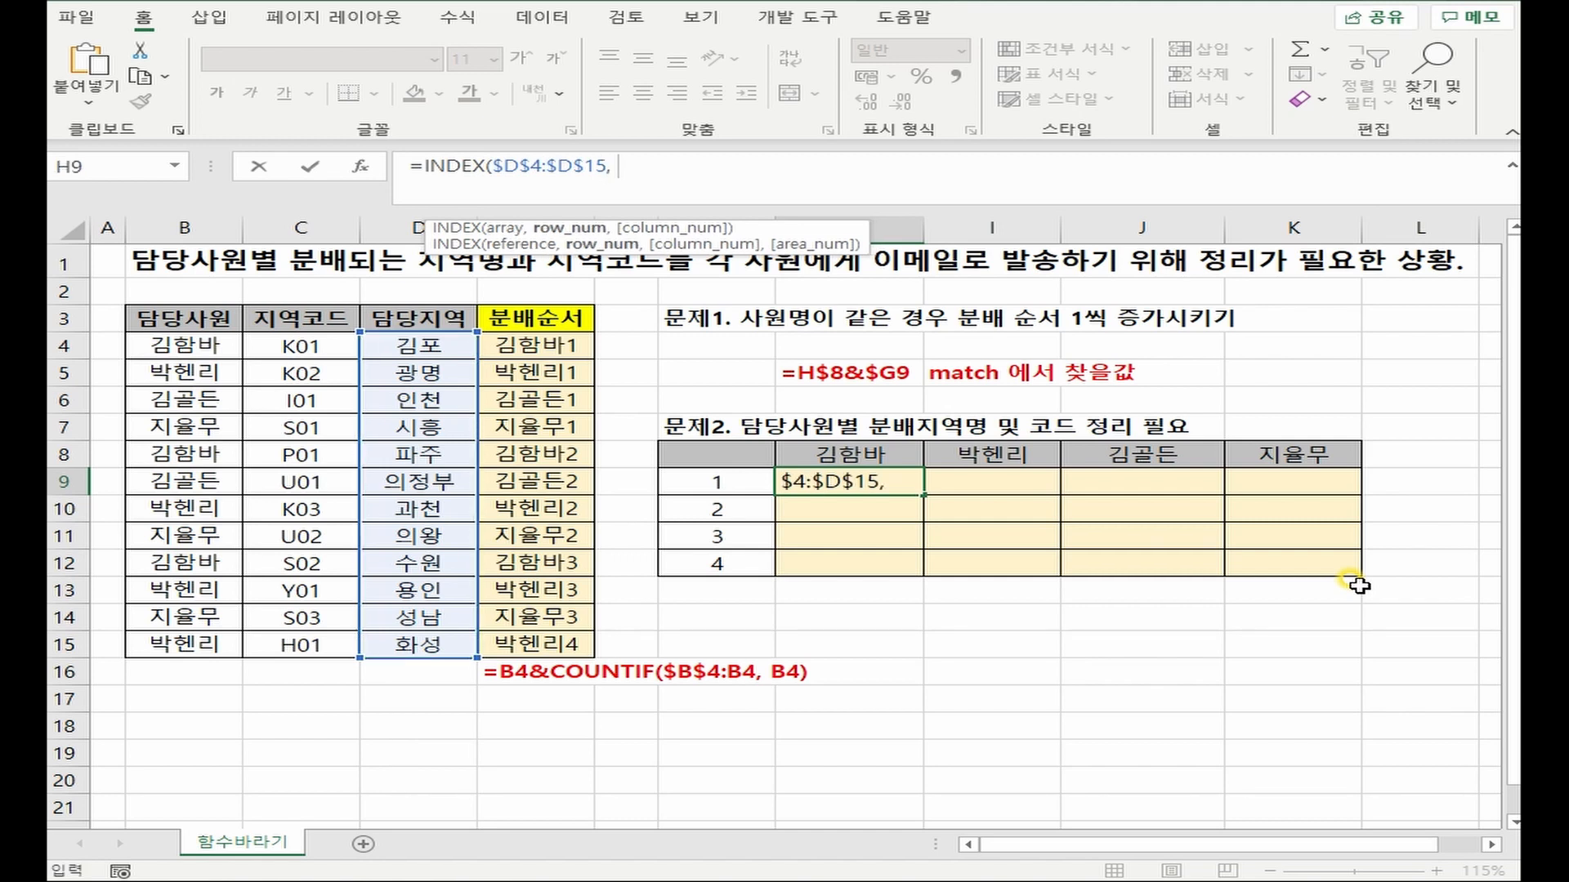
# - Nest a MATCH function as the row number, with H$8&$G9 as its lookup value
pyautogui.write(' MATCH(')
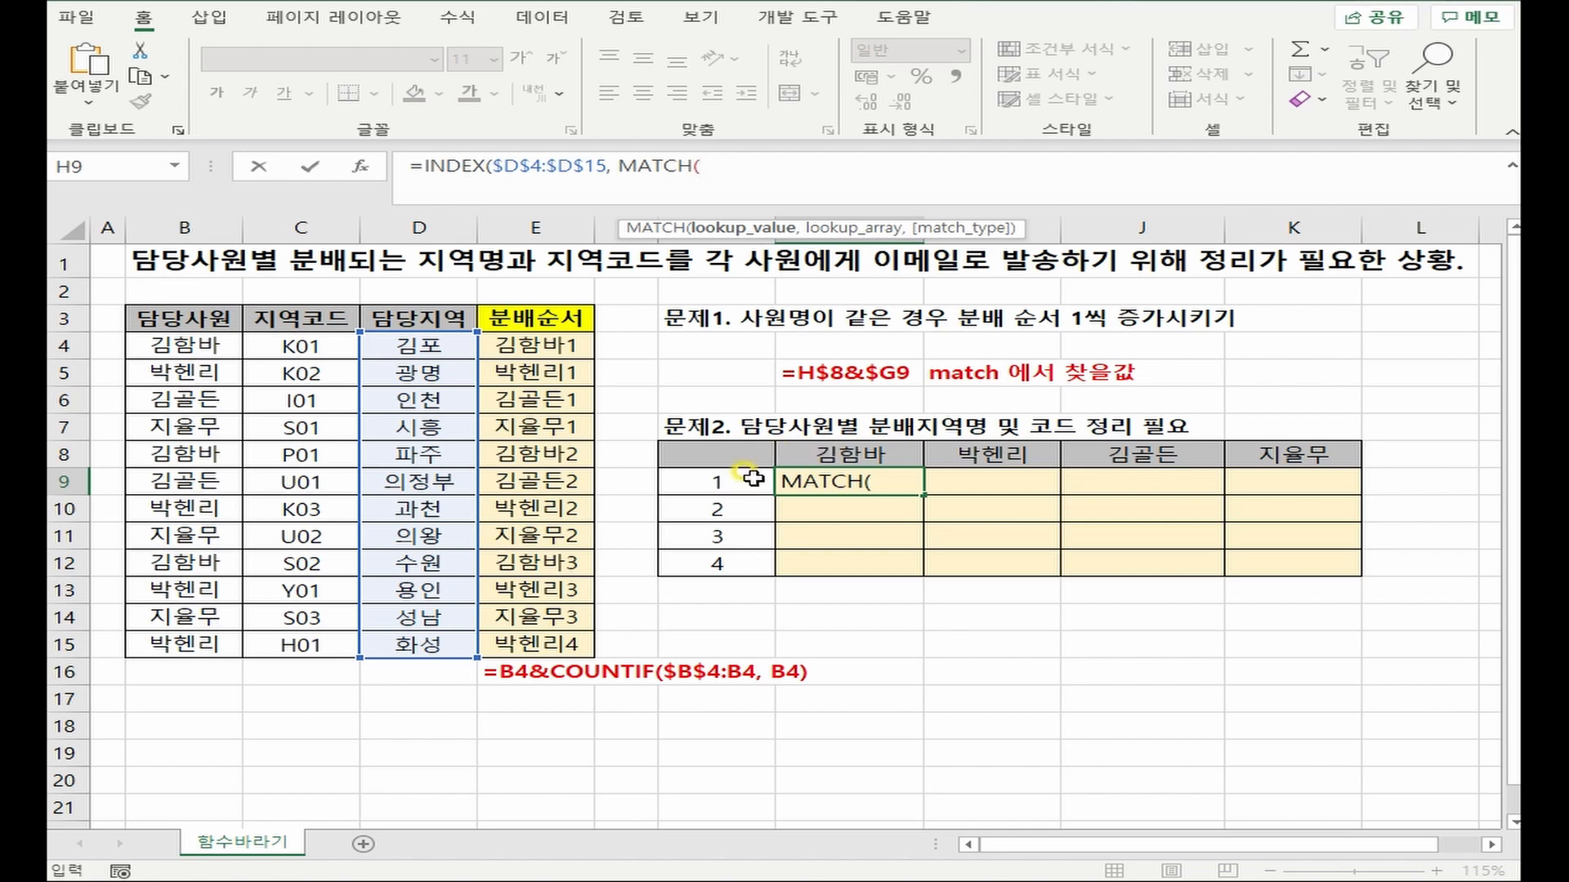
pyautogui.click(799, 454)
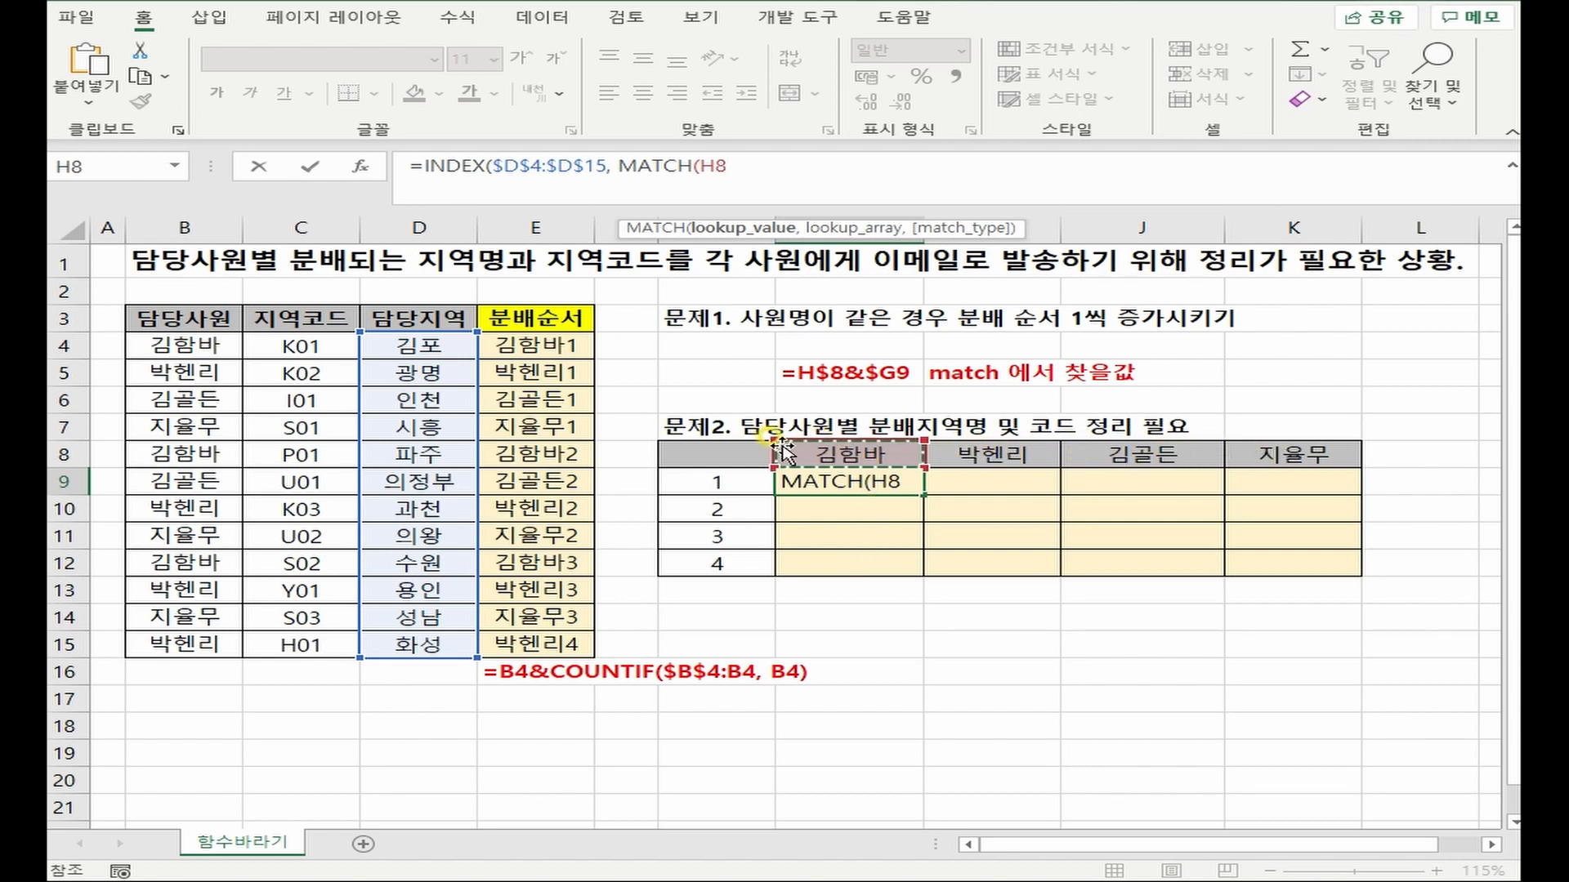
pyautogui.press('F4')
pyautogui.press('F4')
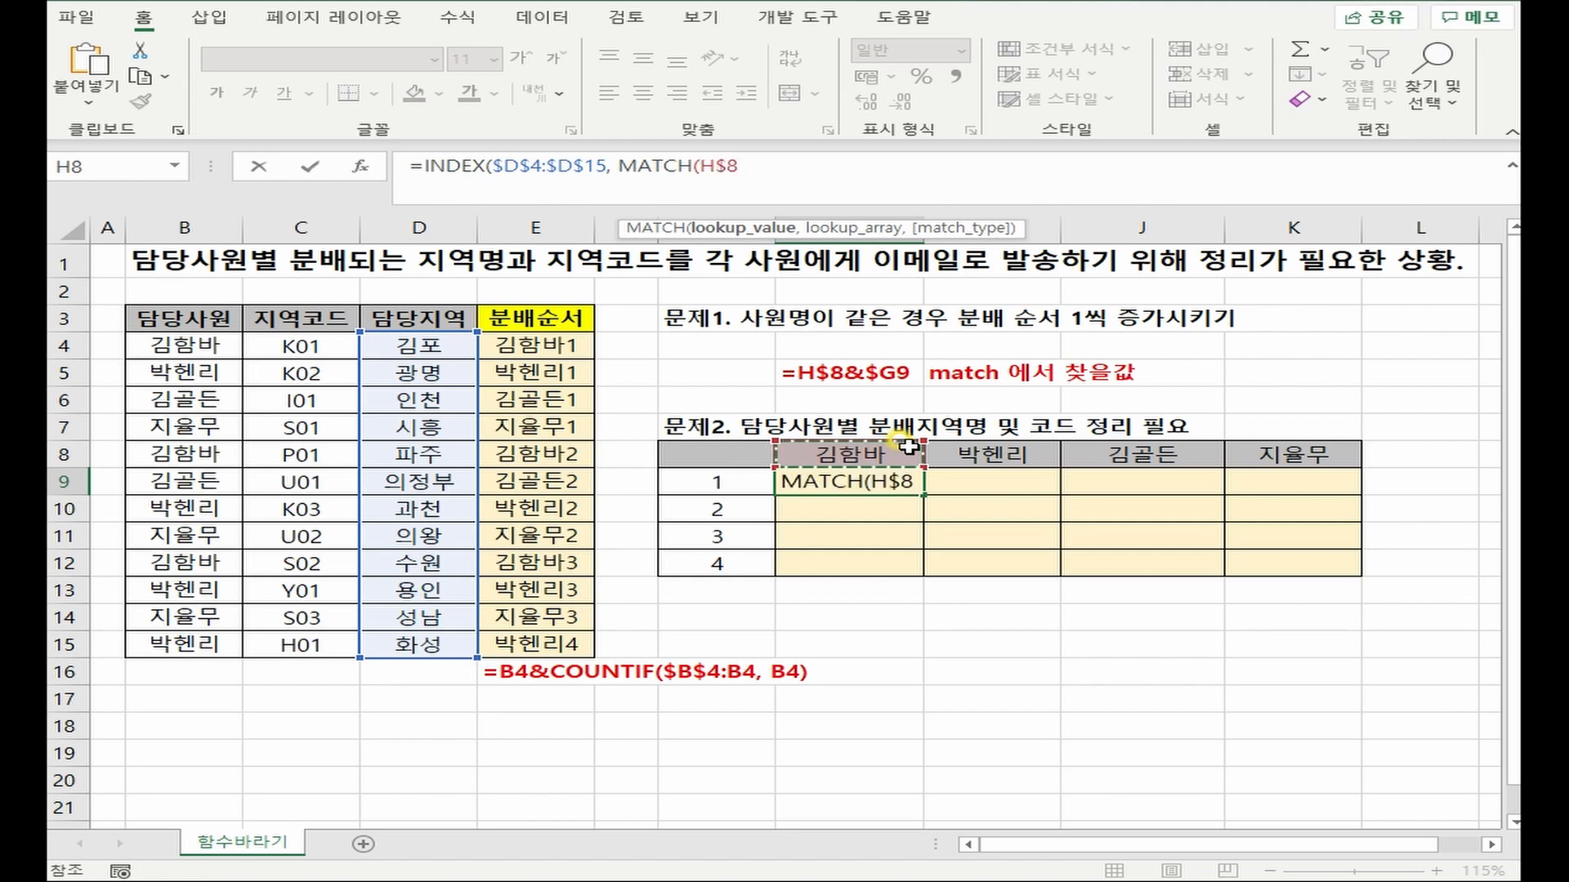
pyautogui.write('&')
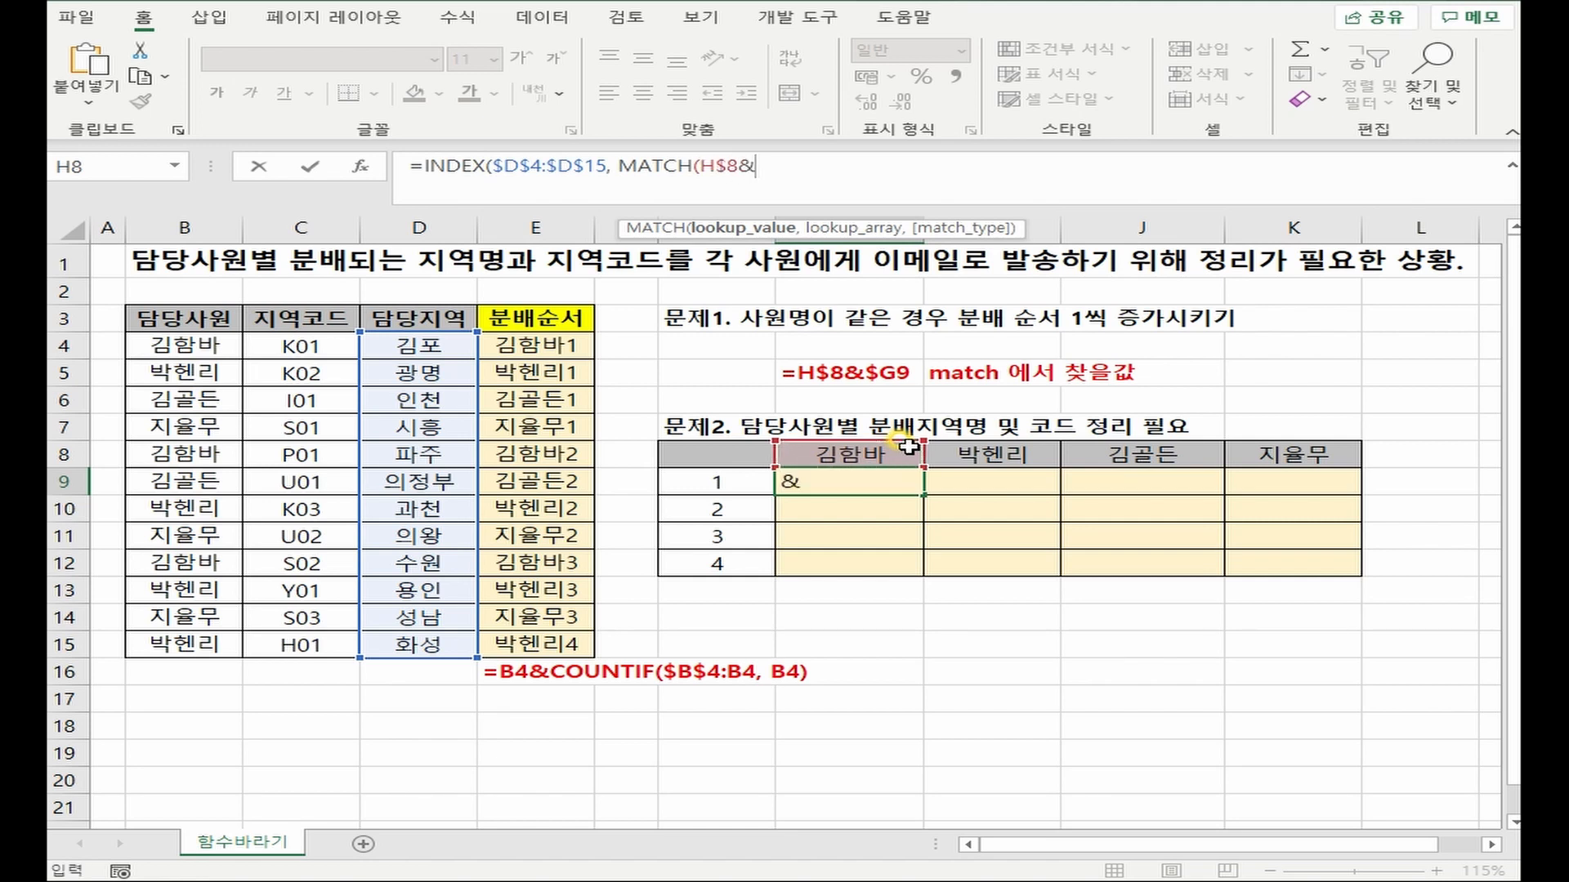
pyautogui.click(740, 486)
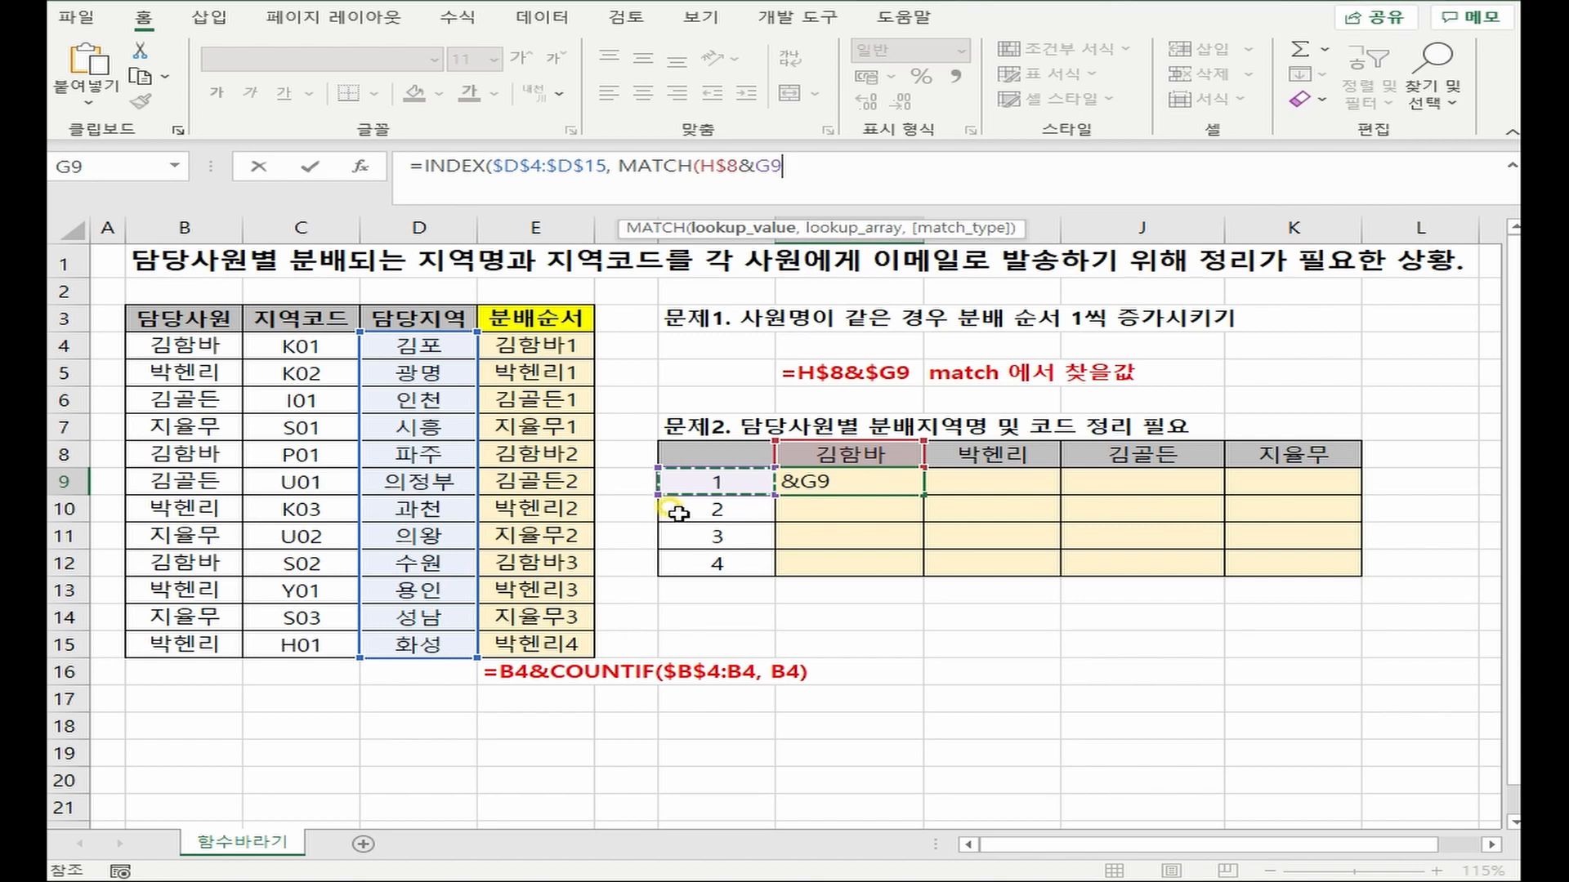
pyautogui.press('F4')
pyautogui.press('F4')
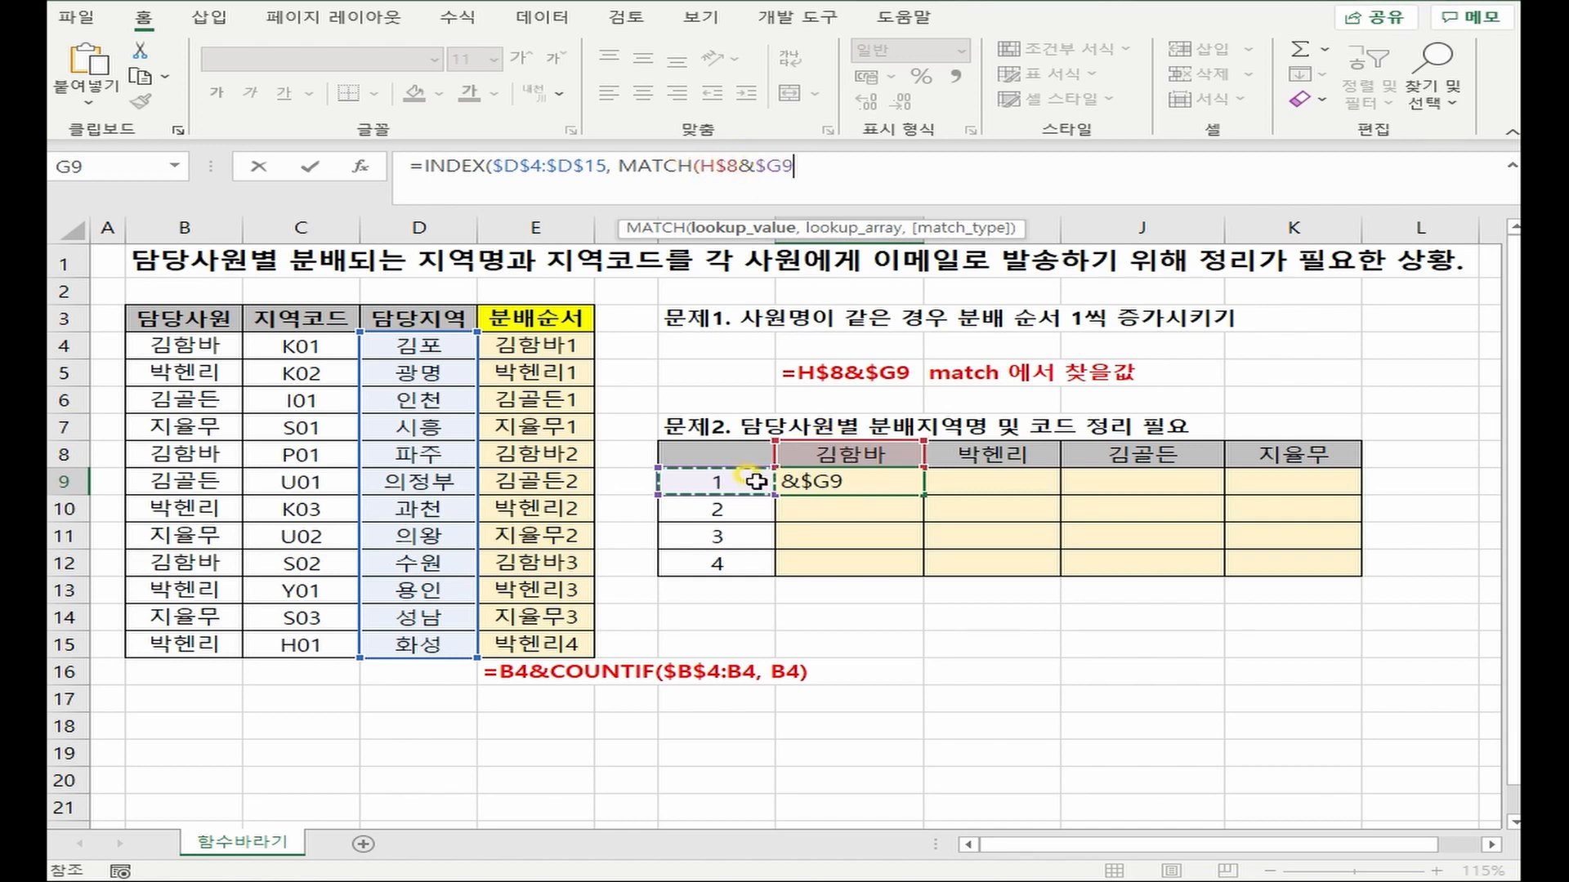
# - Complete the H9 formula with lookup array $E$4:$E$15, match type 0 and column number 1
pyautogui.write(',')
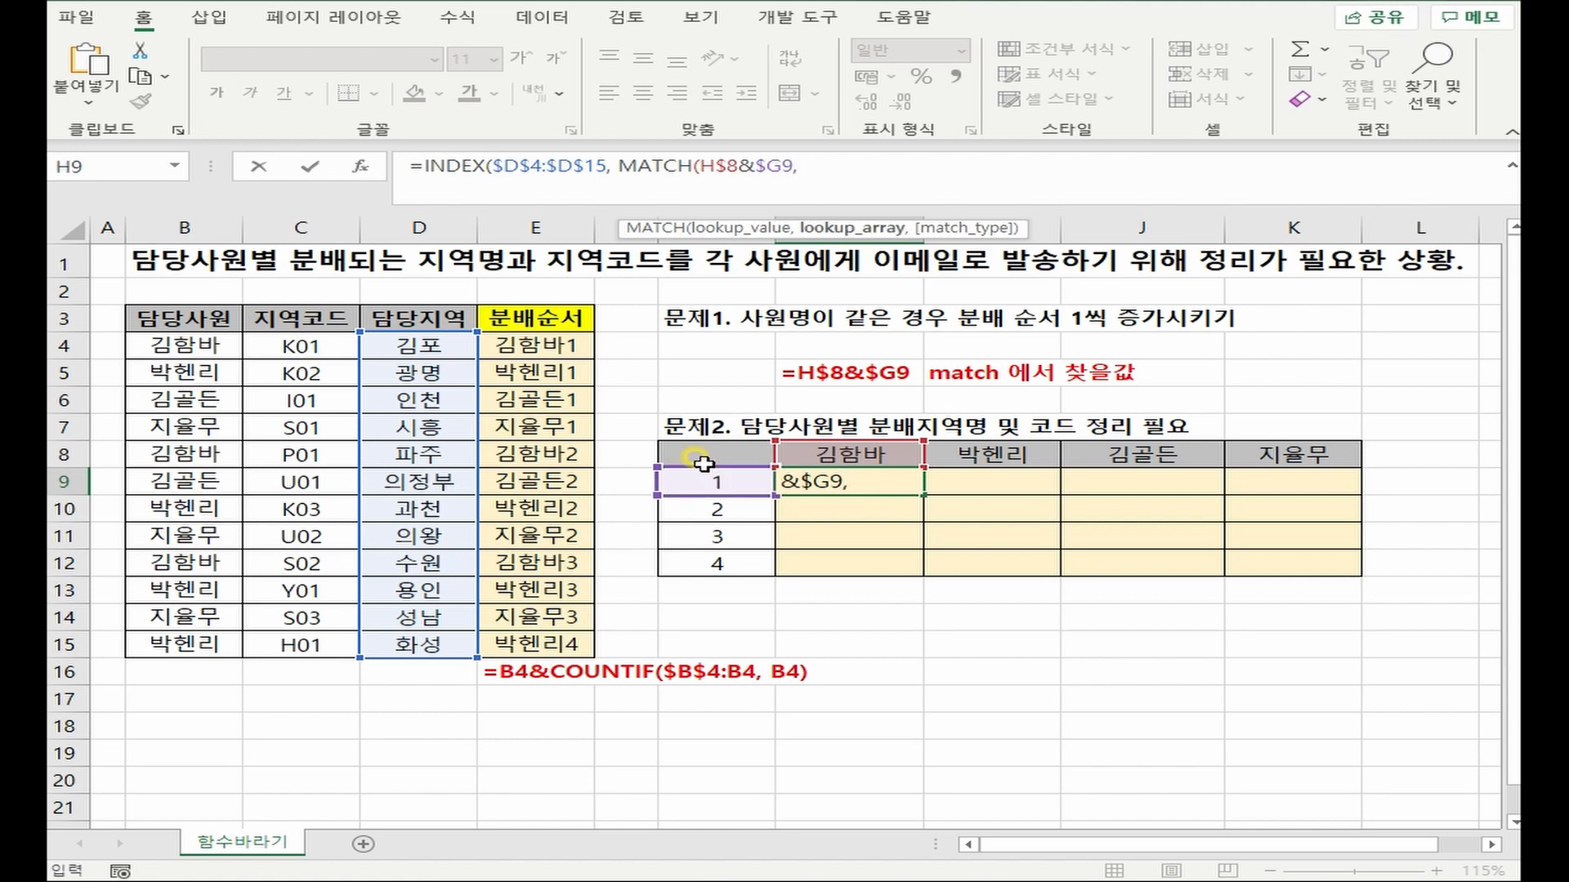
pyautogui.moveTo(530, 347); pyautogui.dragTo(538, 647)
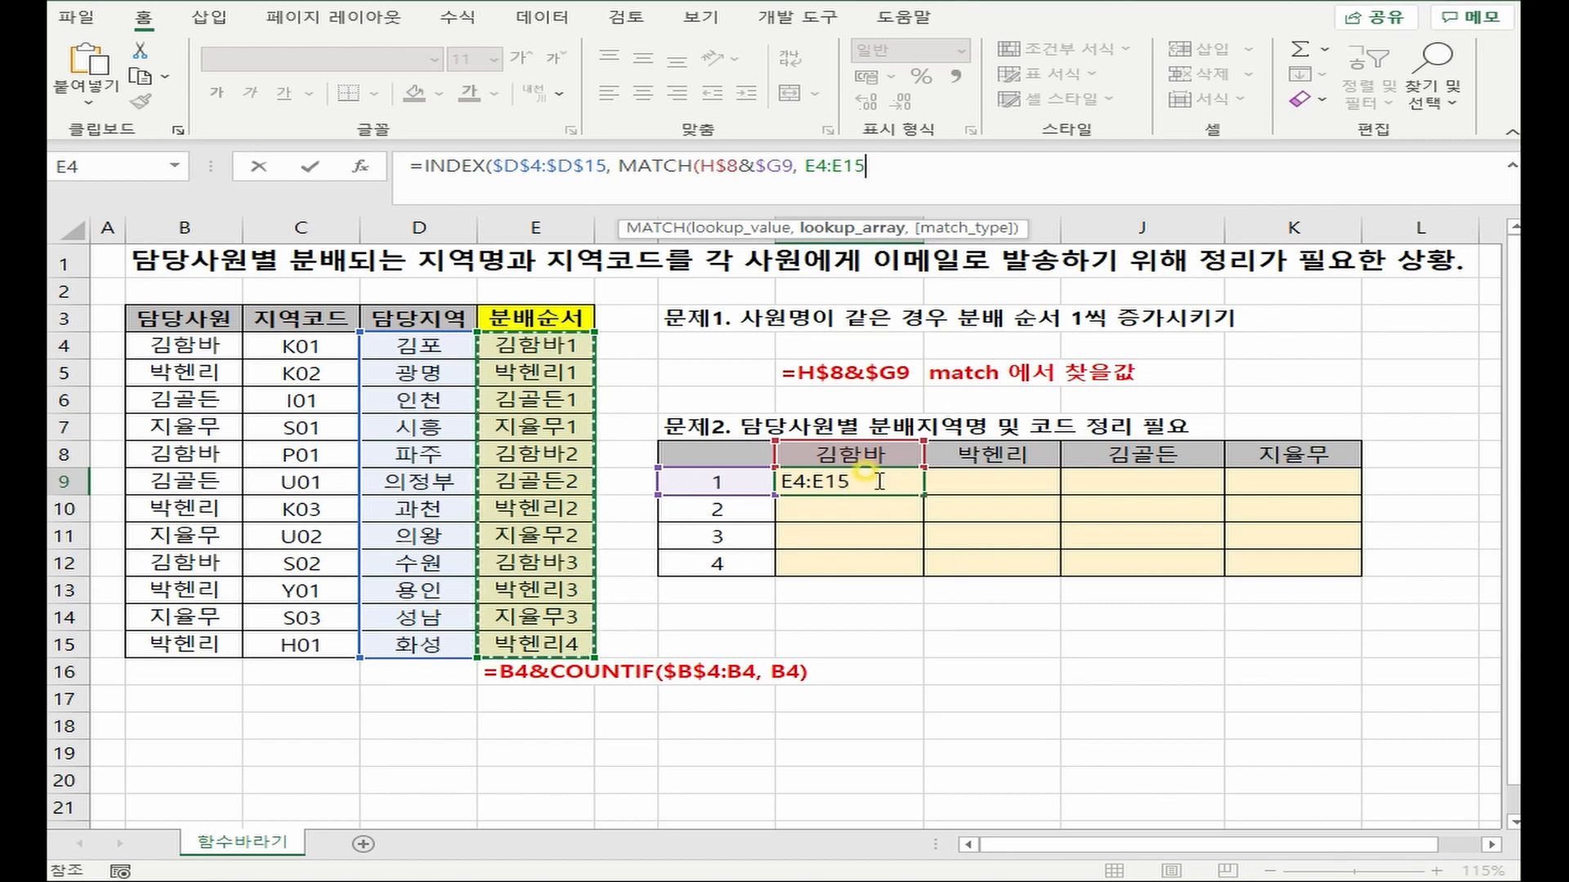
pyautogui.press('F4')
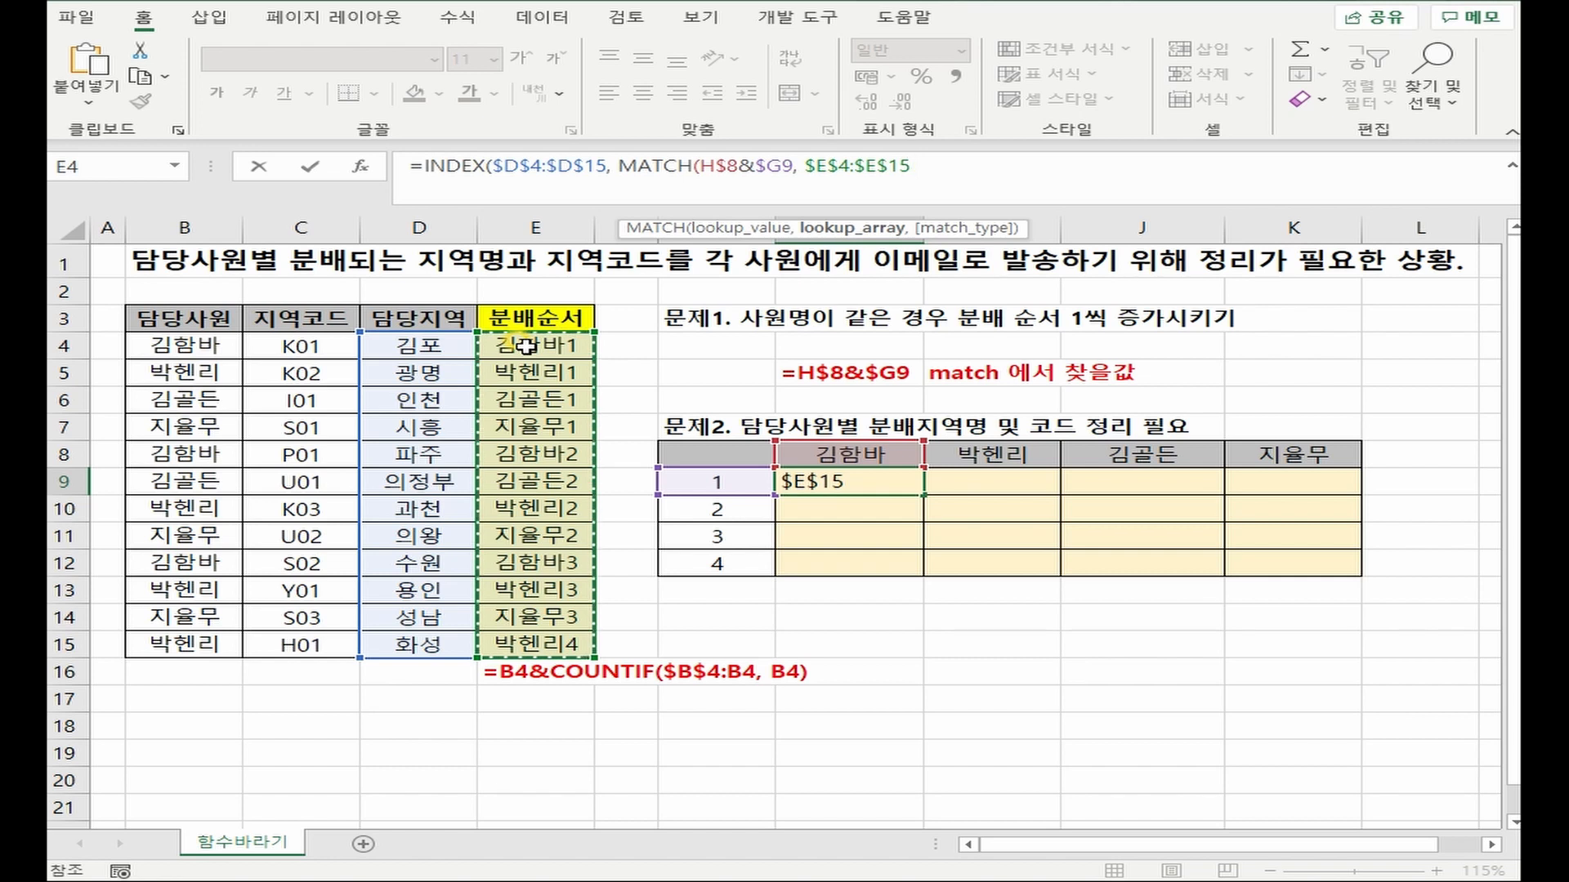
pyautogui.write(',')
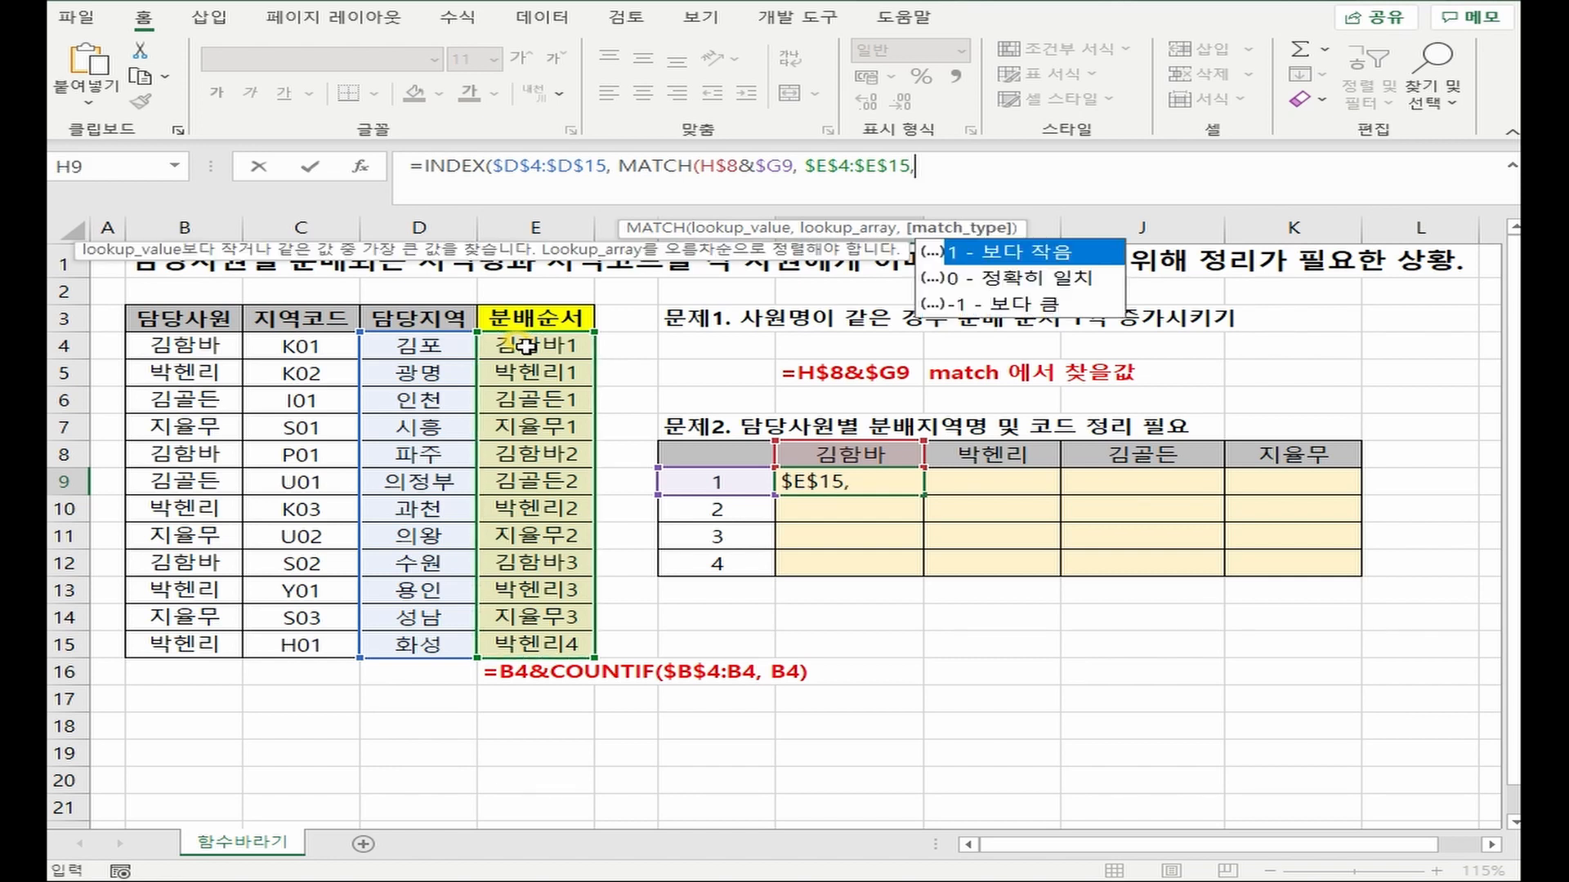
pyautogui.write('0)')
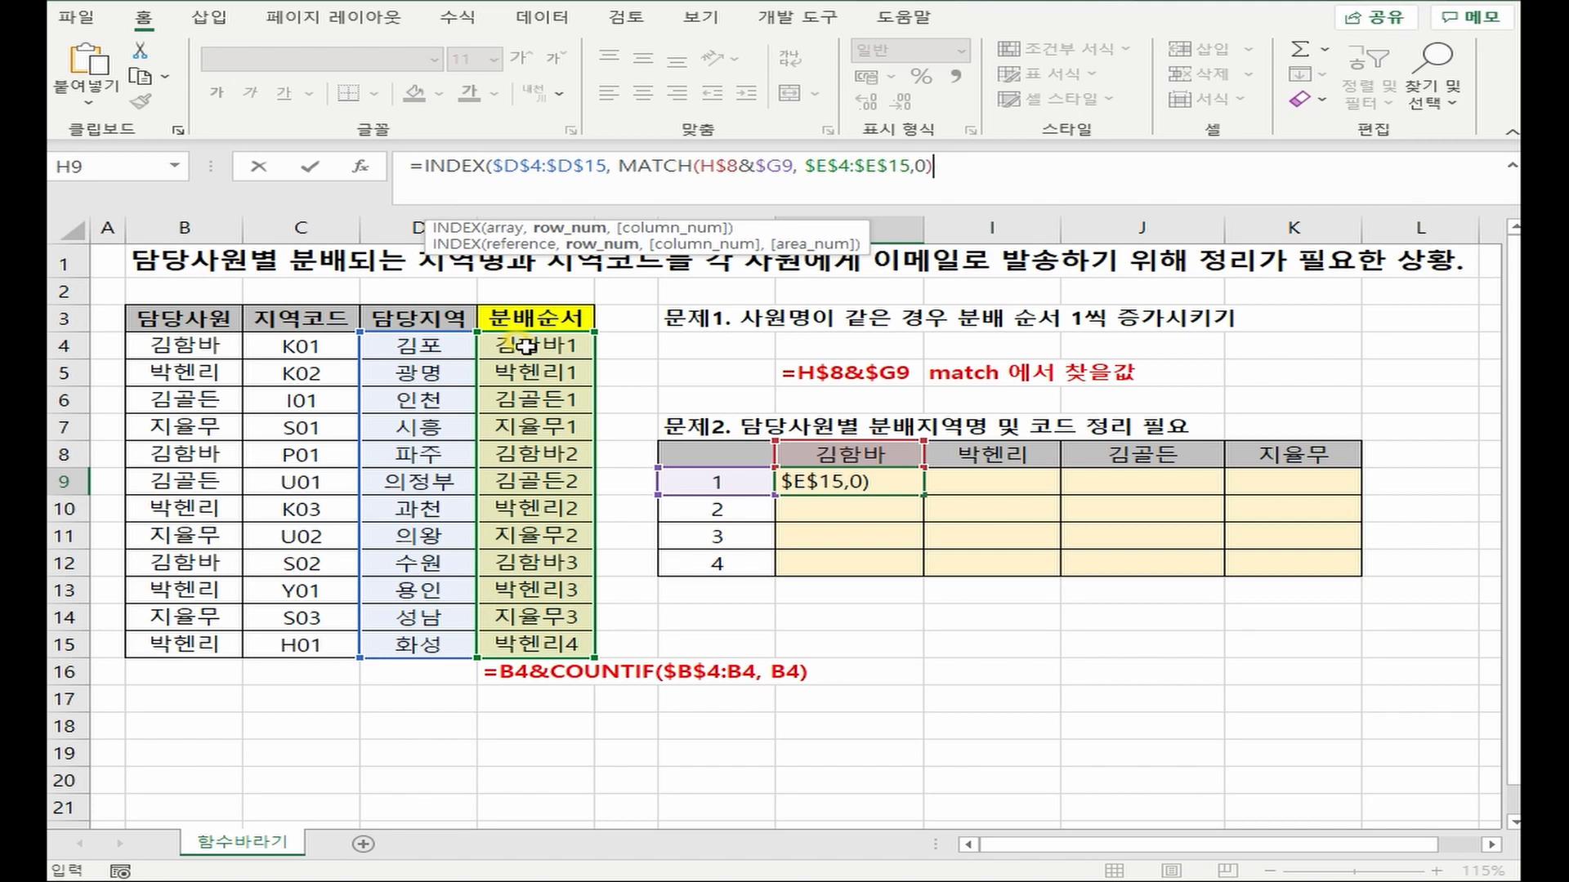
pyautogui.write(', 1)')
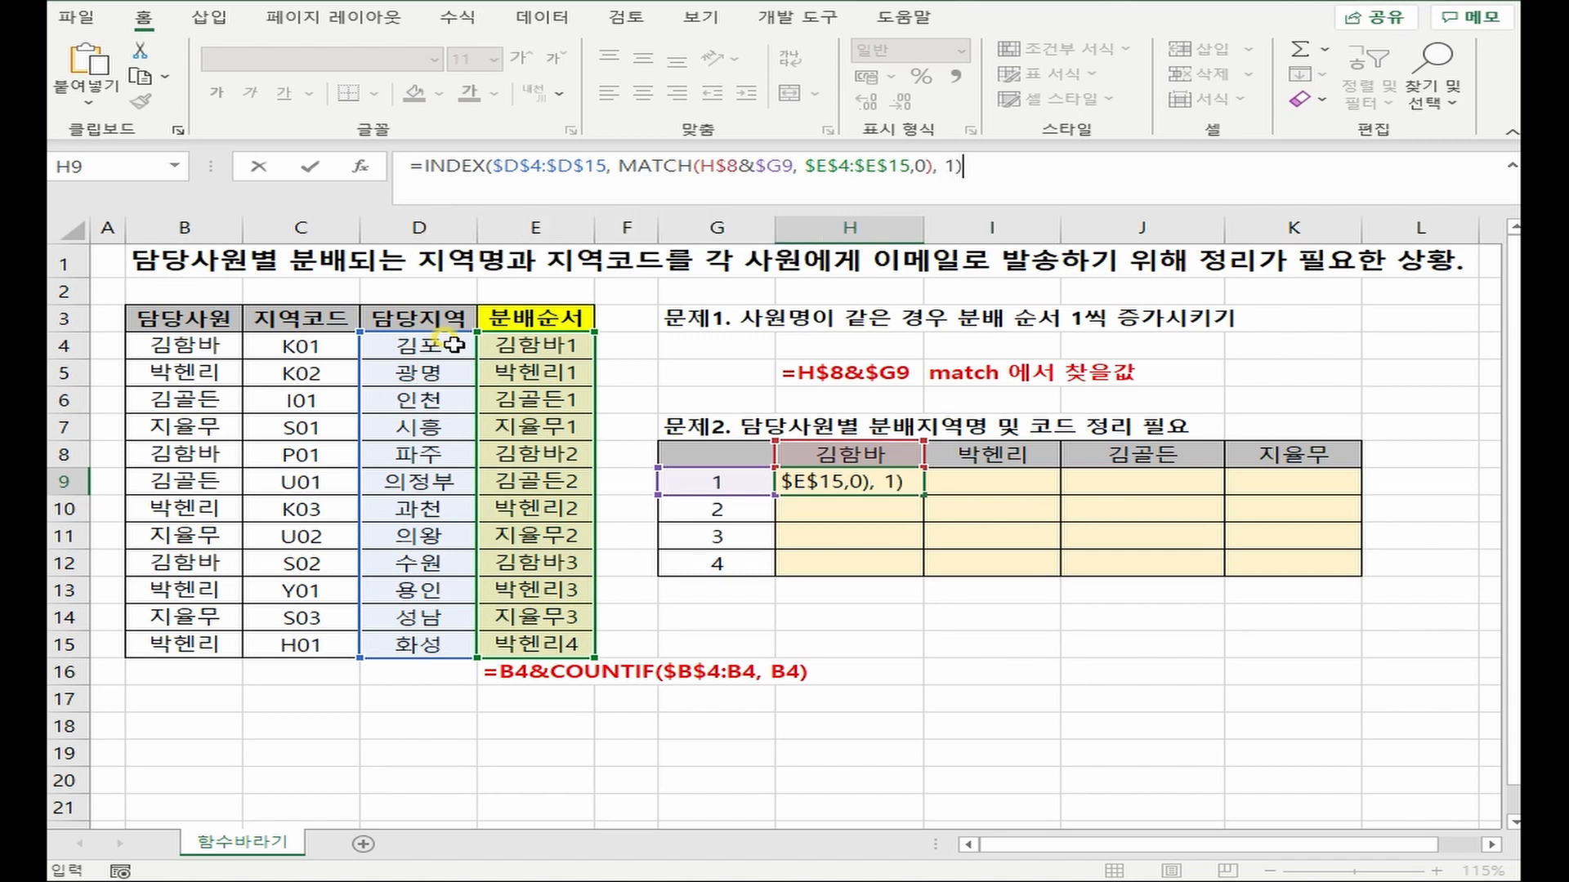
pyautogui.press('Return')
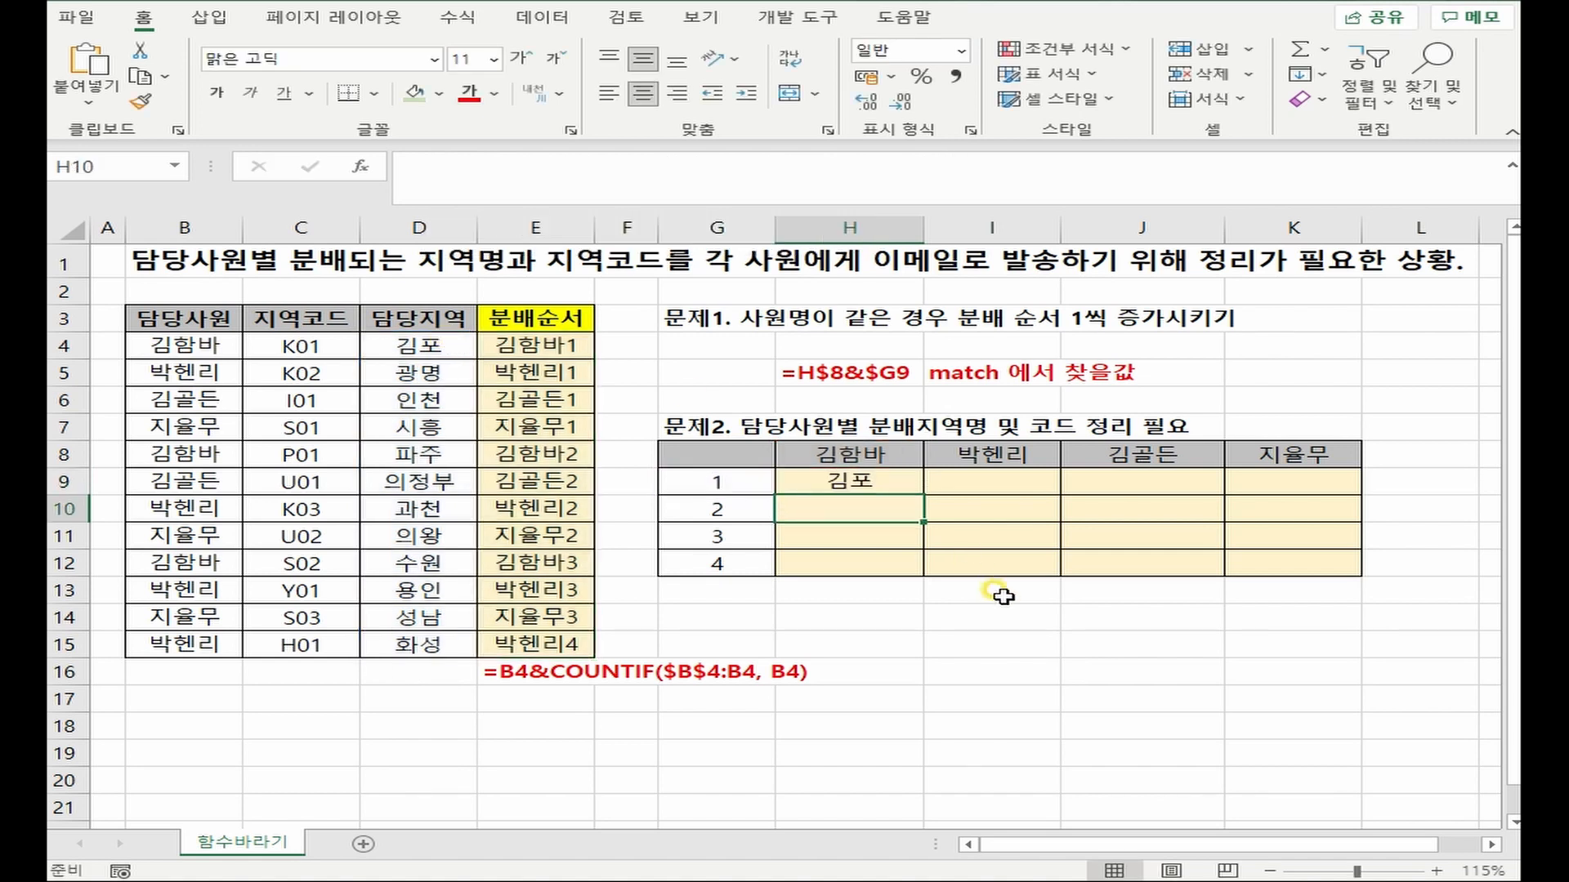
# - Check H9 against the key in E4 and region in D4, and fill its formula across H9:K12
pyautogui.click(866, 482)
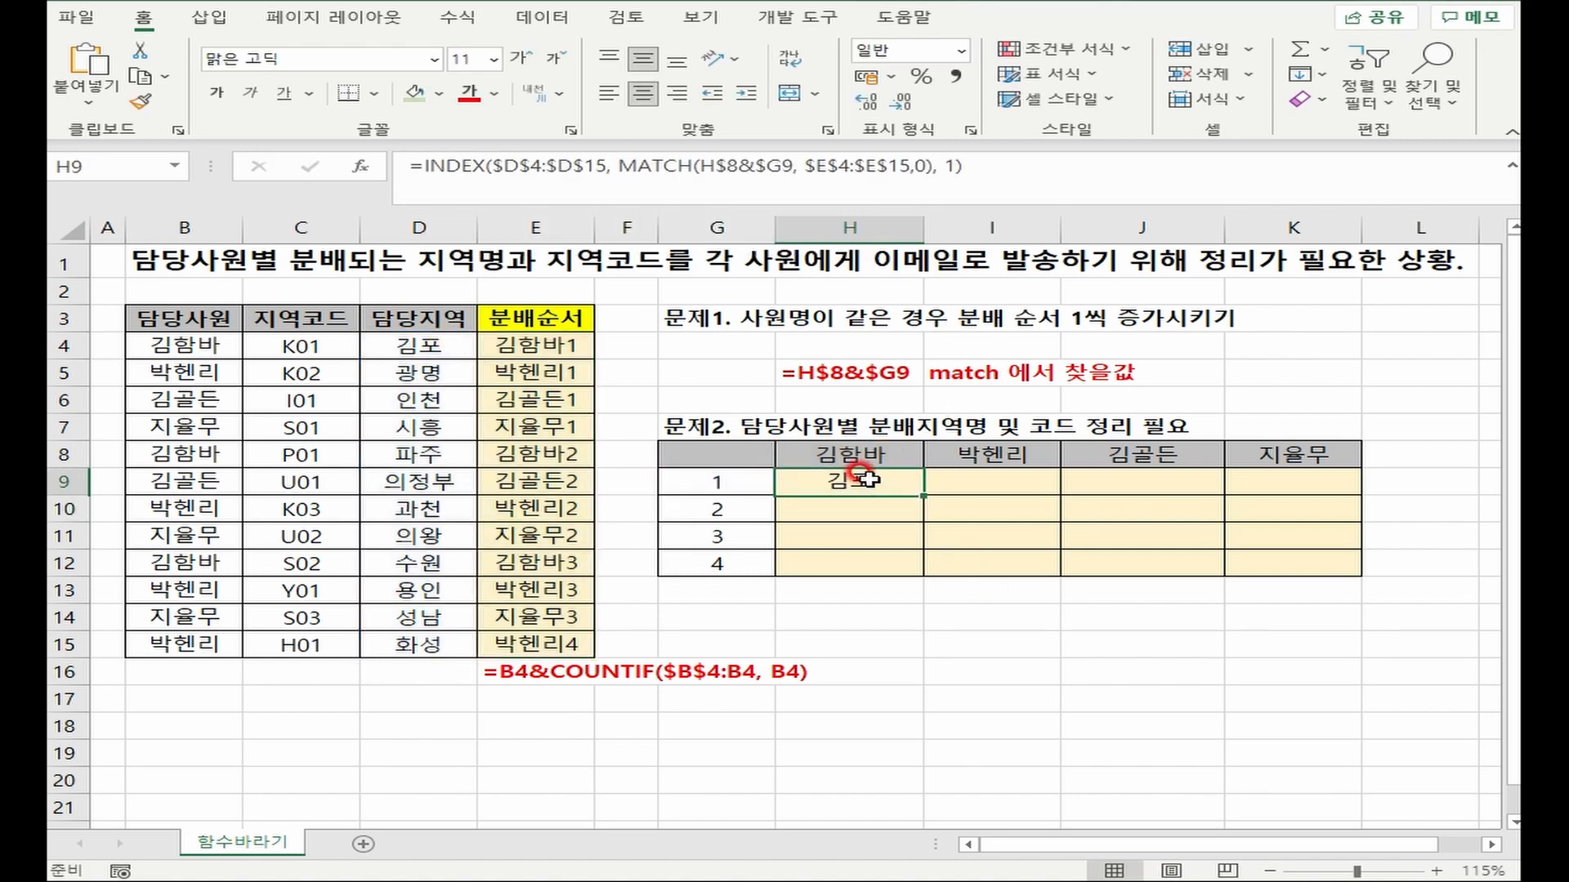
pyautogui.click(555, 344)
pyautogui.click(437, 346)
pyautogui.click(891, 486)
pyautogui.moveTo(922, 494); pyautogui.dragTo(1302, 576)
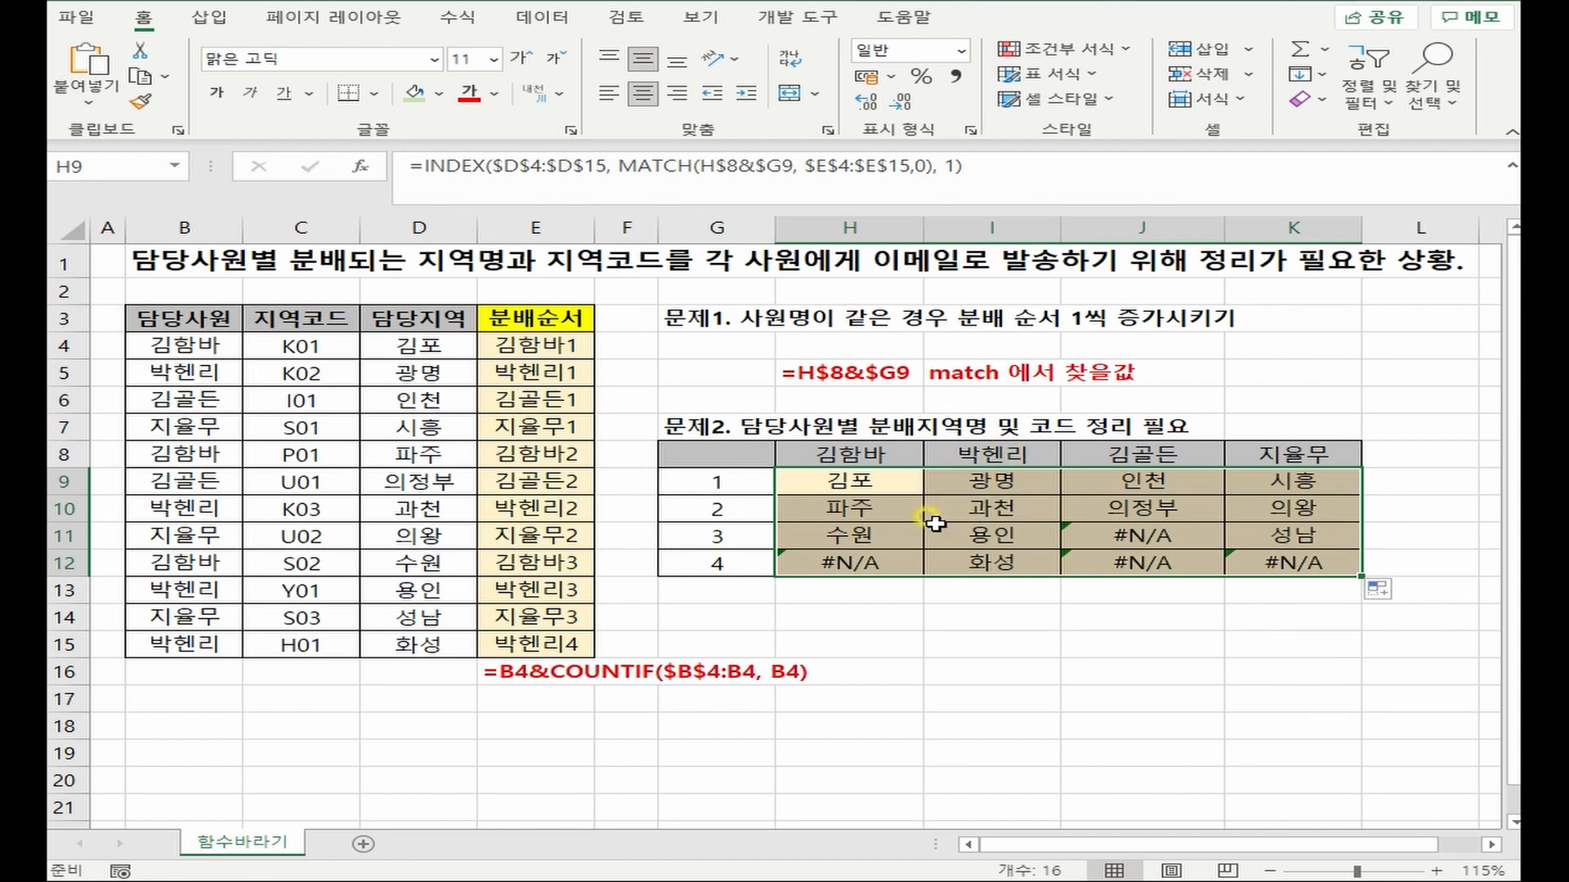
# - Compare the filled regions with their keys in the source table, and examine the error cells in H12 and J11:J12
pyautogui.click(531, 508)
pyautogui.click(1013, 507)
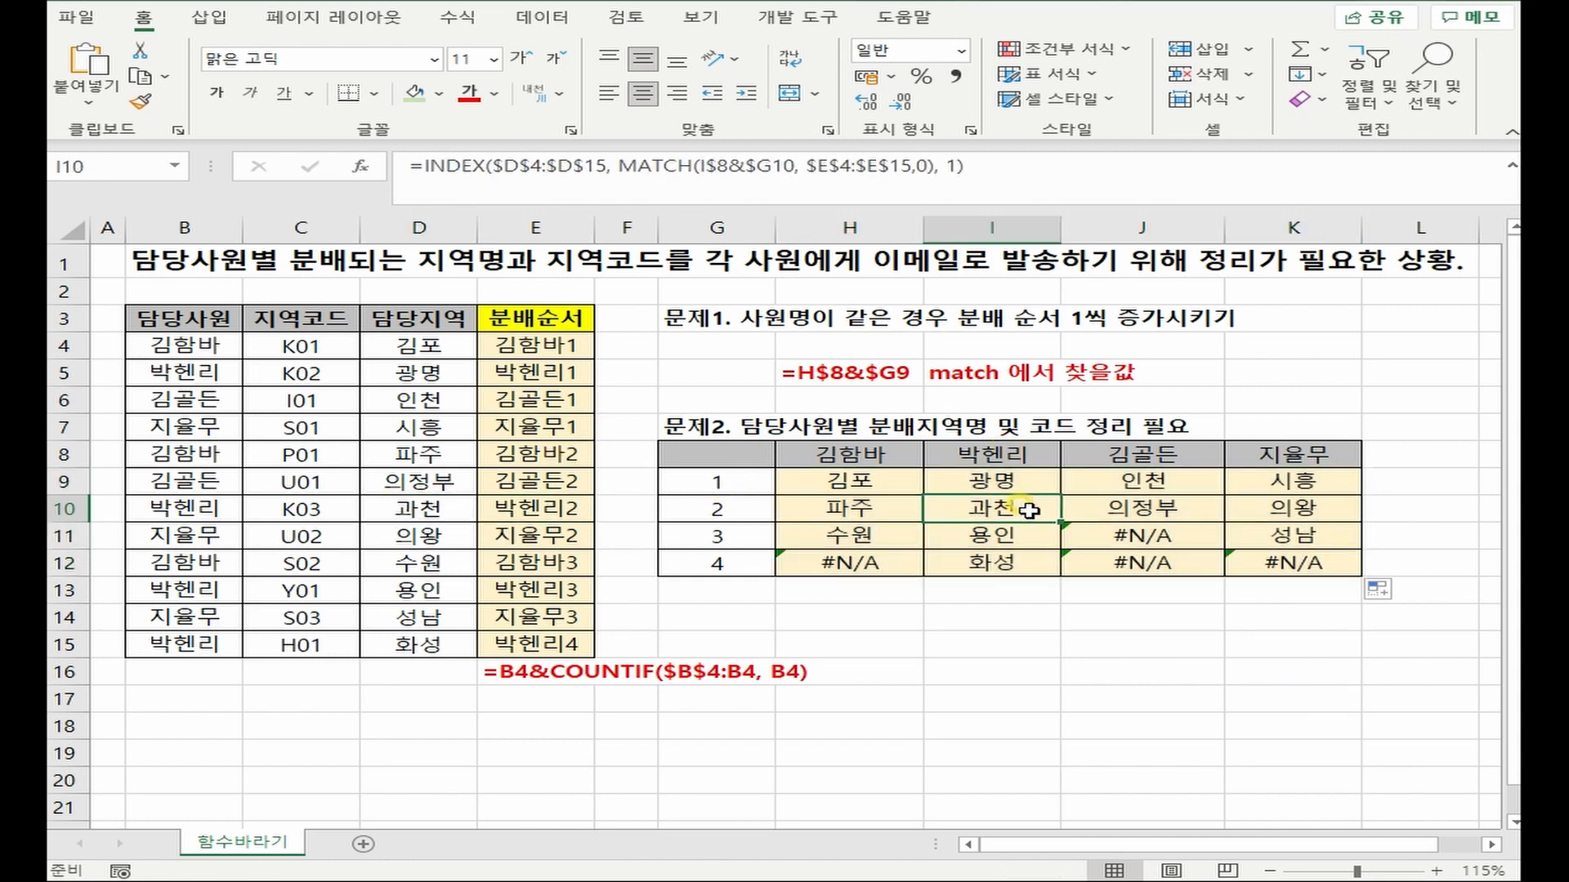
pyautogui.moveTo(445, 508); pyautogui.dragTo(520, 508)
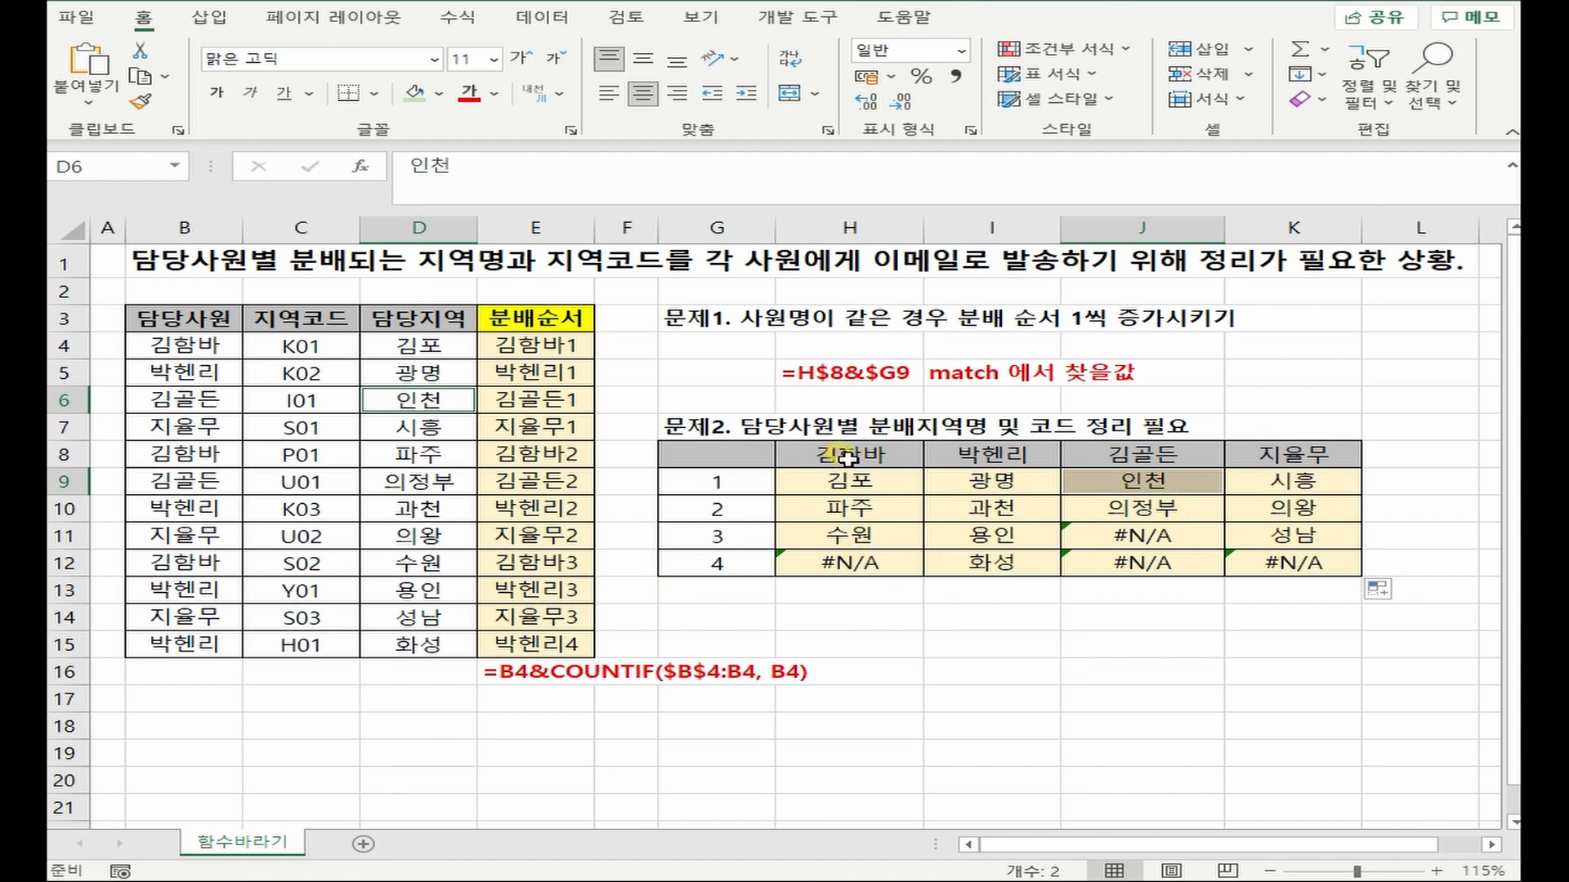
pyautogui.click(724, 555)
pyautogui.click(898, 568)
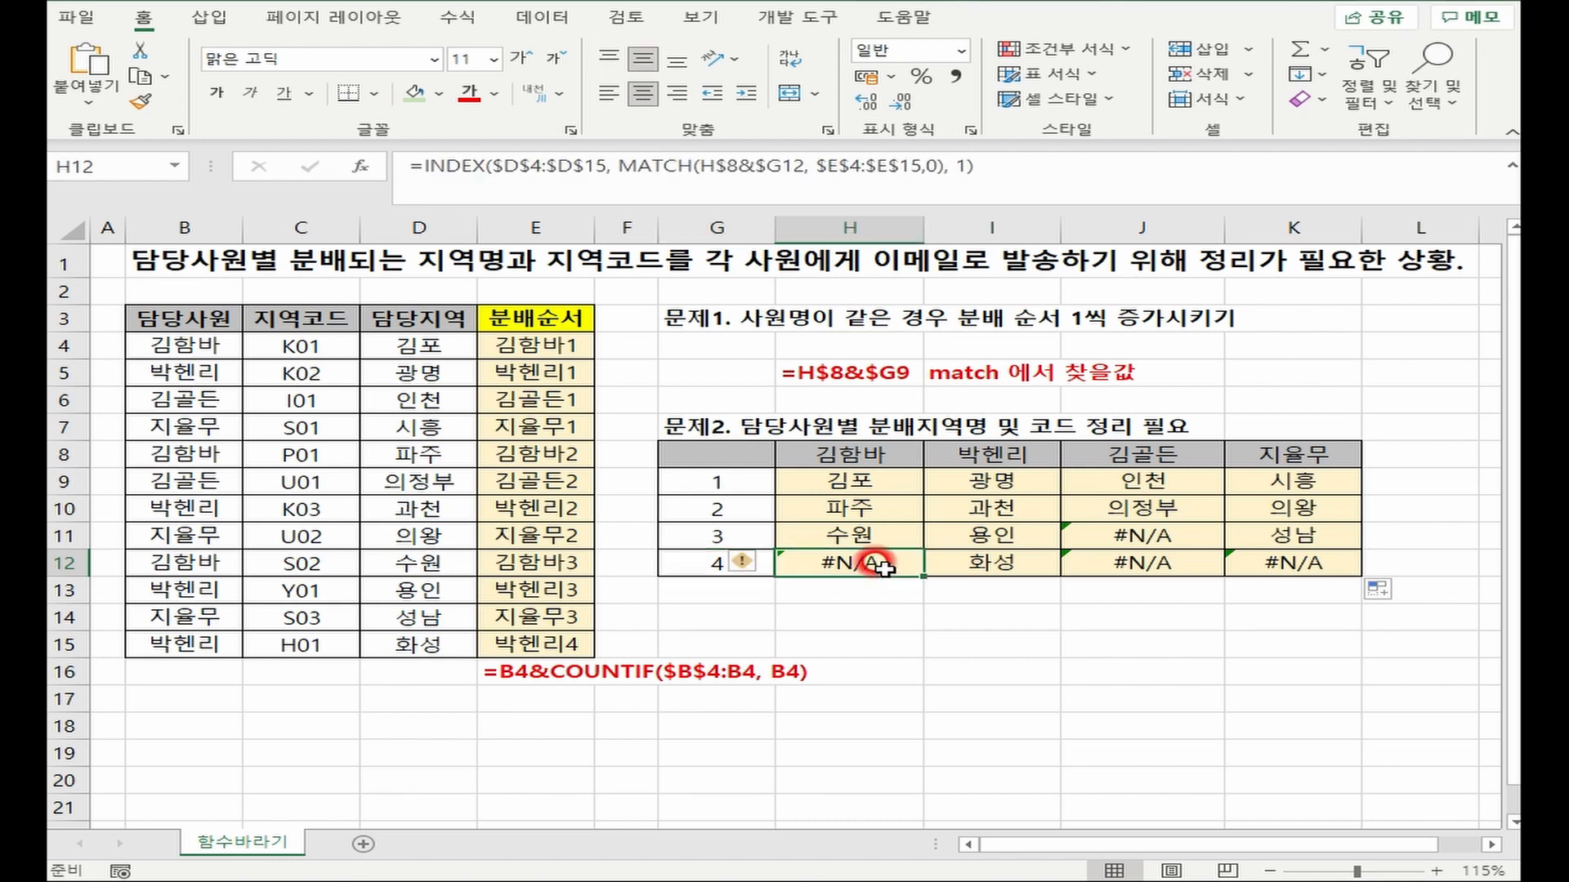
pyautogui.click(1143, 457)
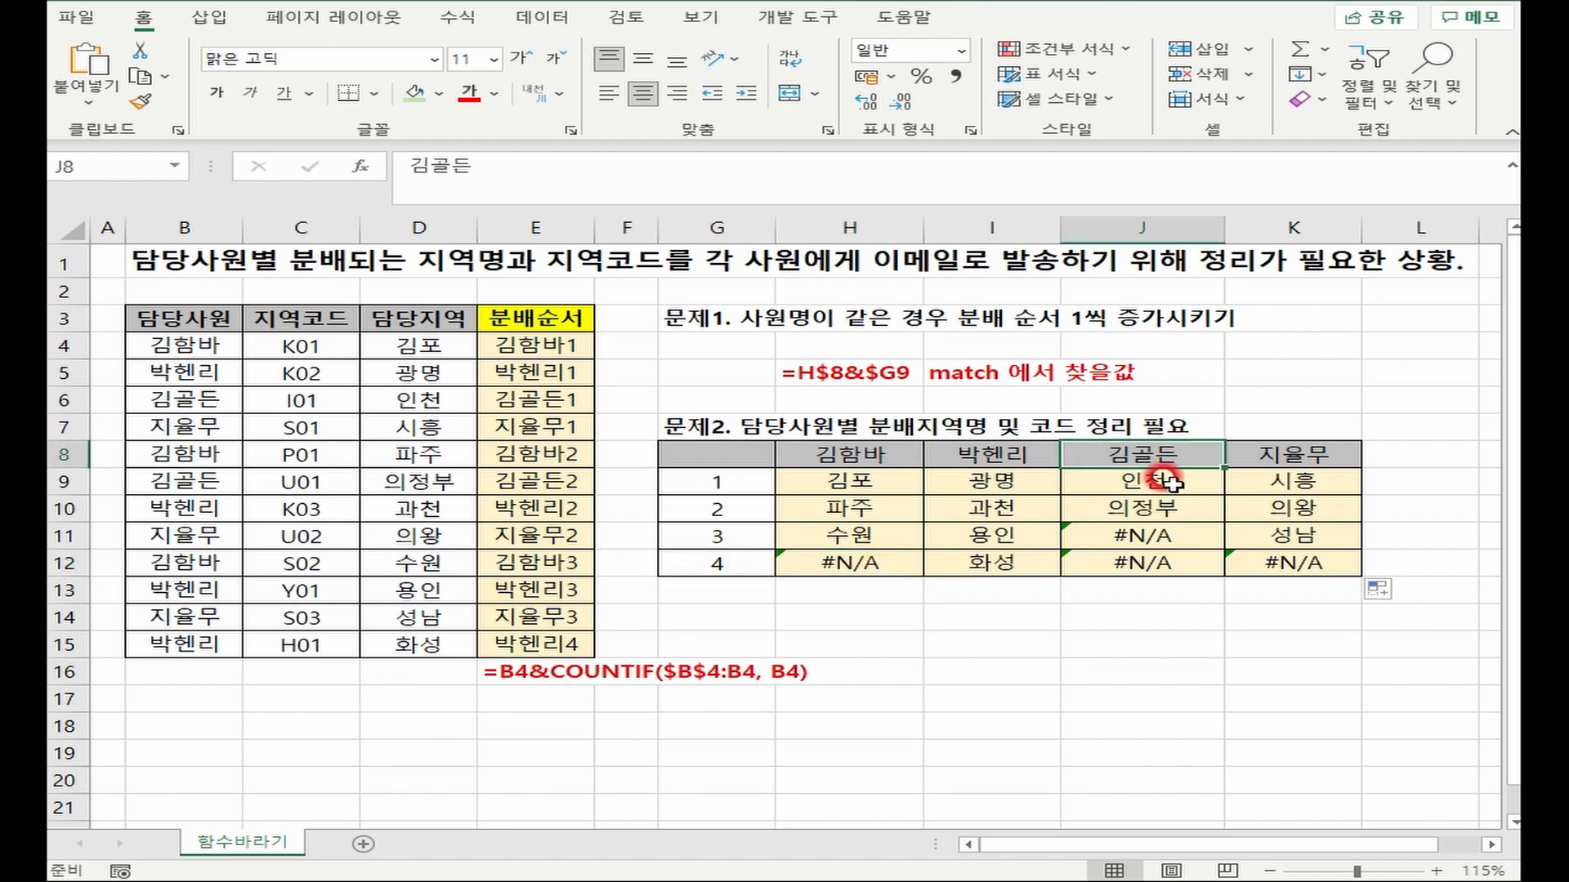
pyautogui.moveTo(740, 536); pyautogui.dragTo(764, 553)
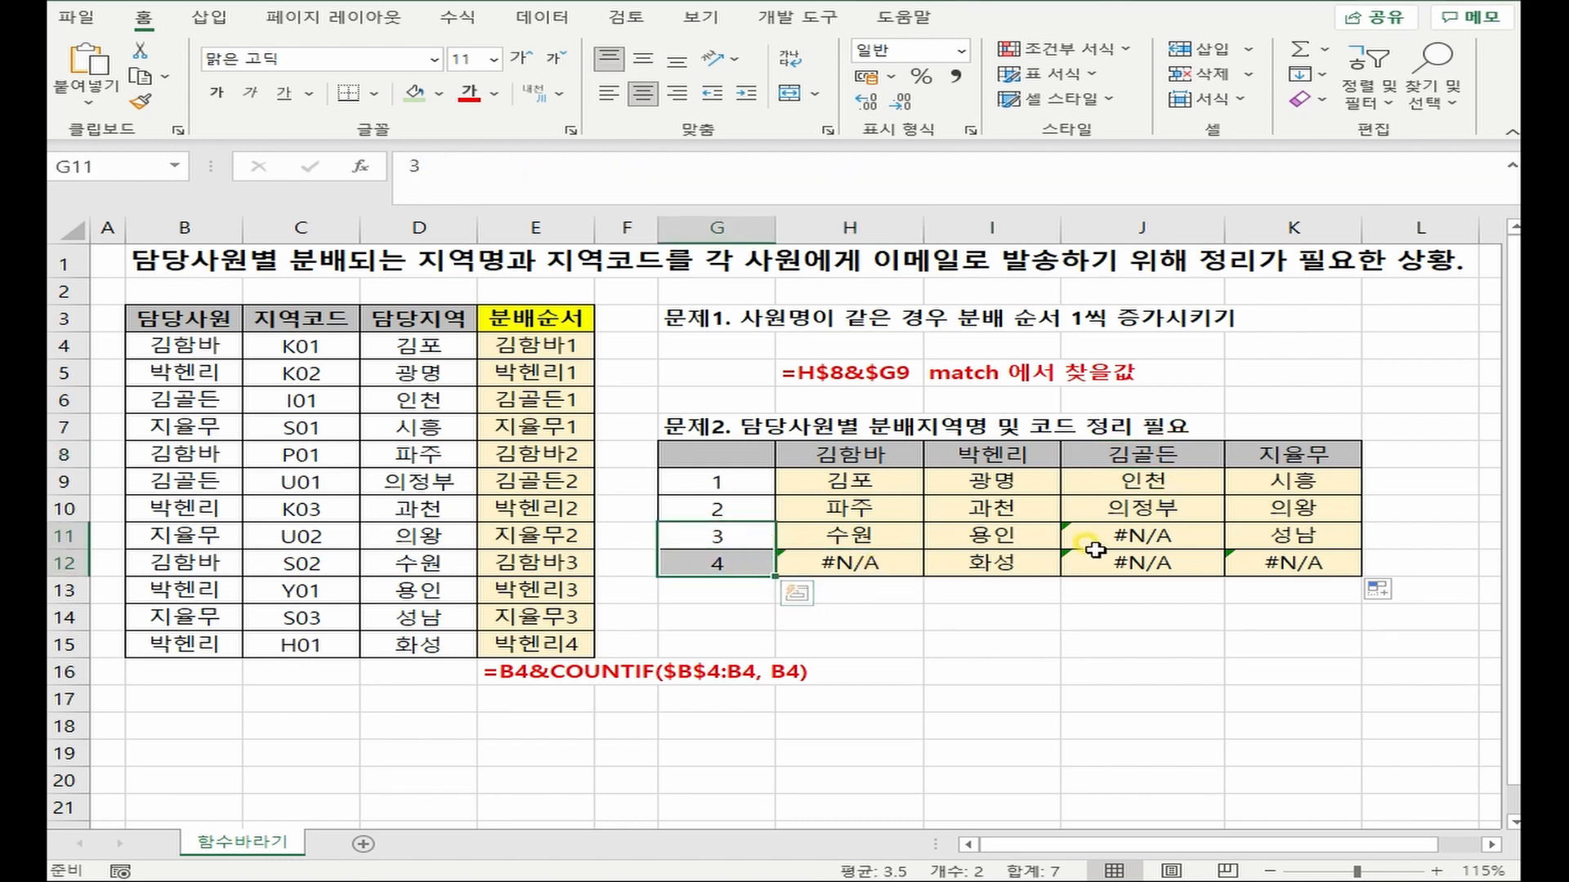
pyautogui.moveTo(1095, 536); pyautogui.dragTo(1140, 564)
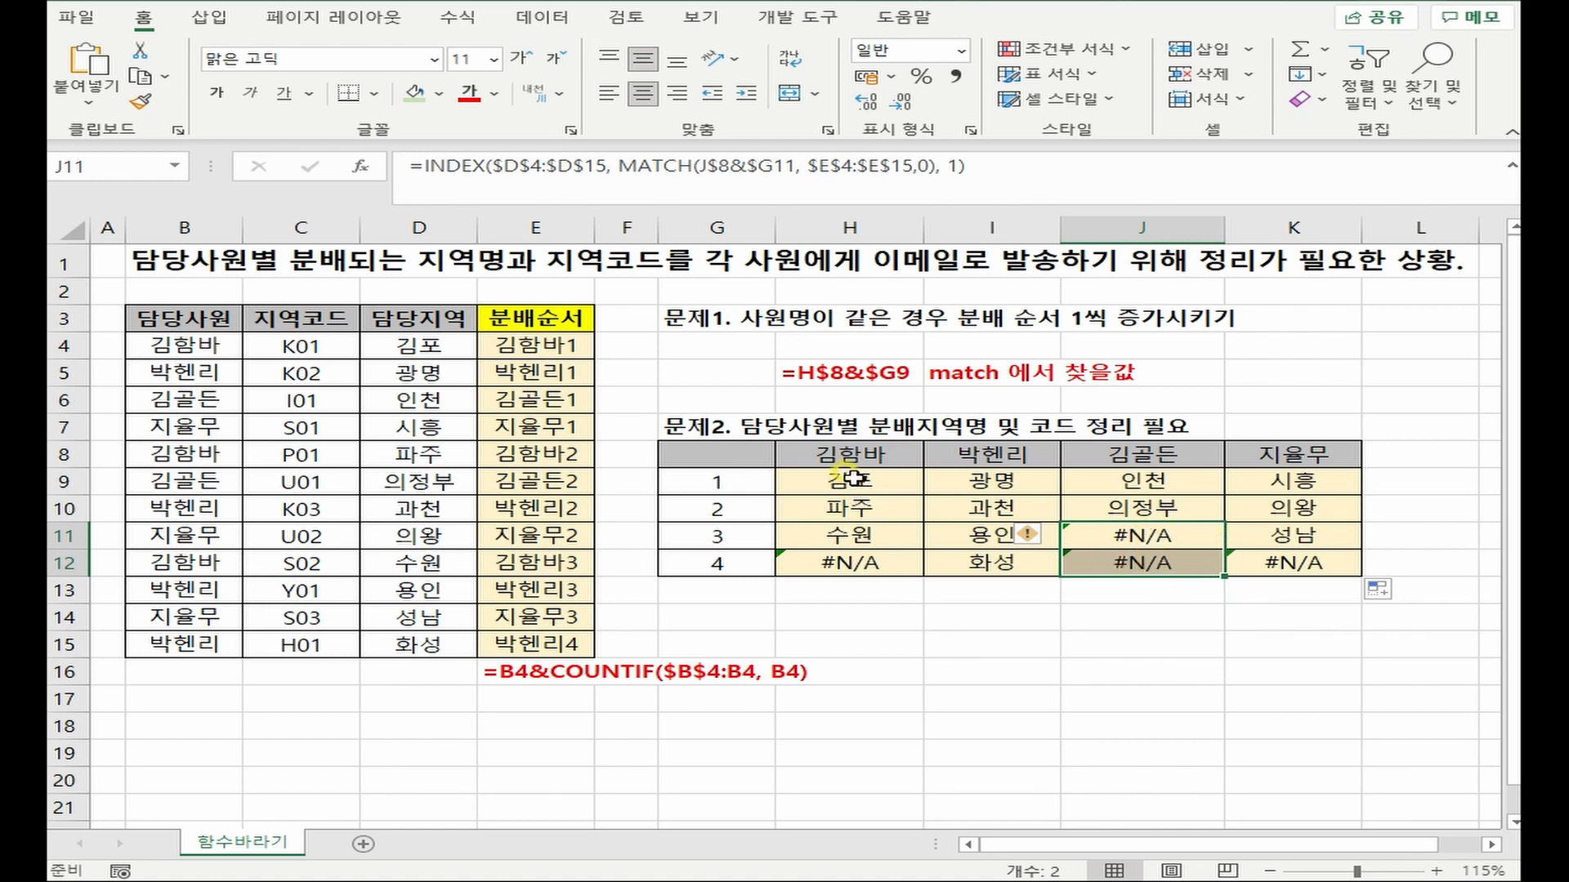
pyautogui.moveTo(848, 481); pyautogui.dragTo(866, 562)
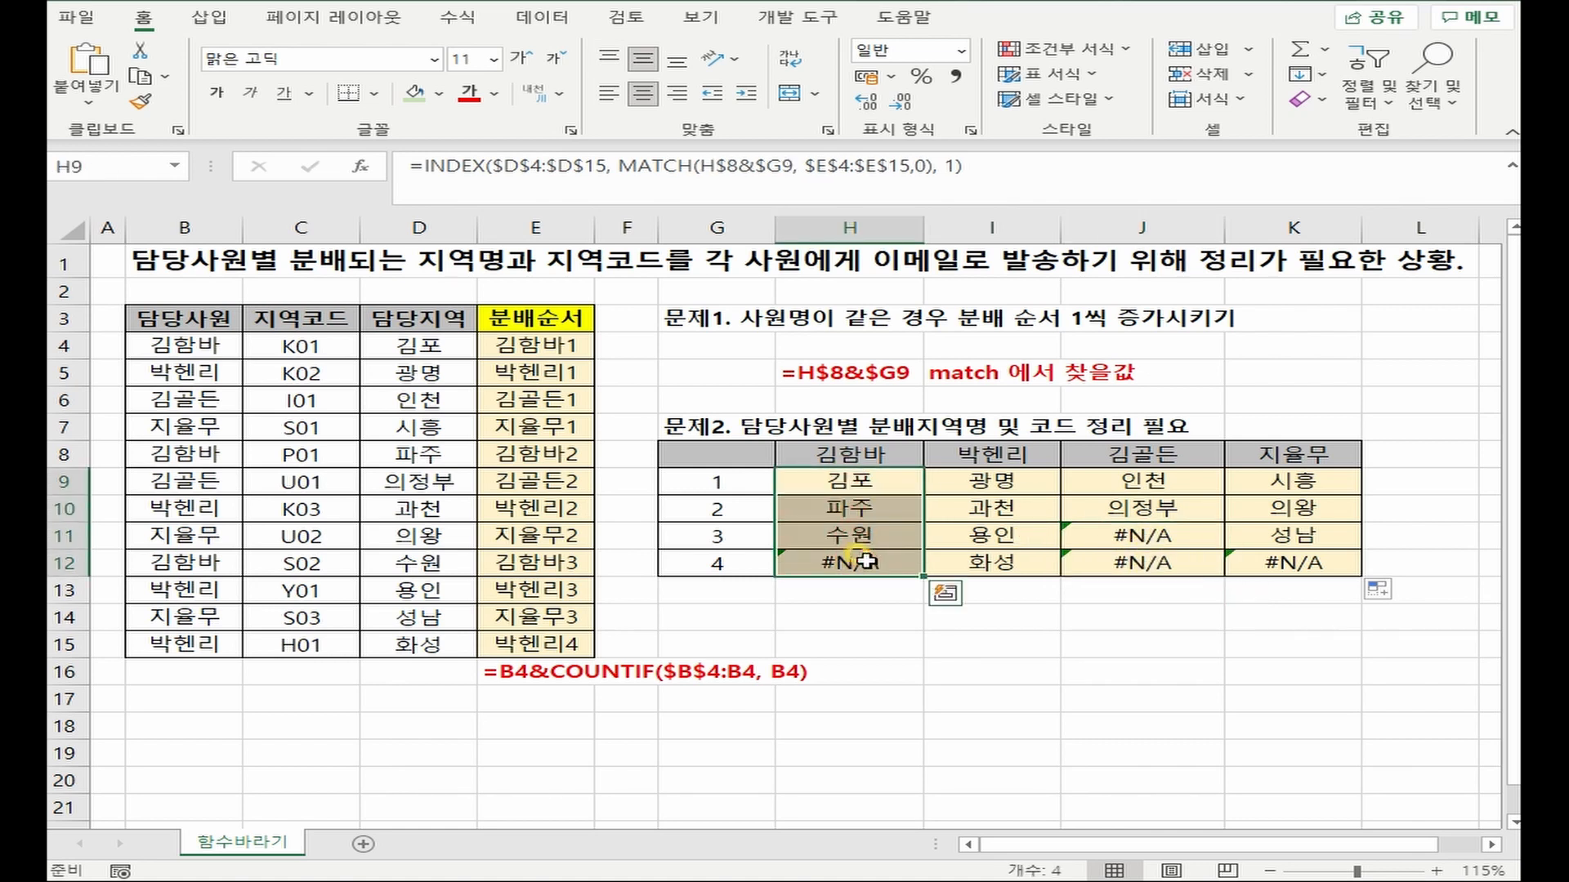
pyautogui.click(854, 486)
pyautogui.moveTo(854, 486); pyautogui.dragTo(864, 546)
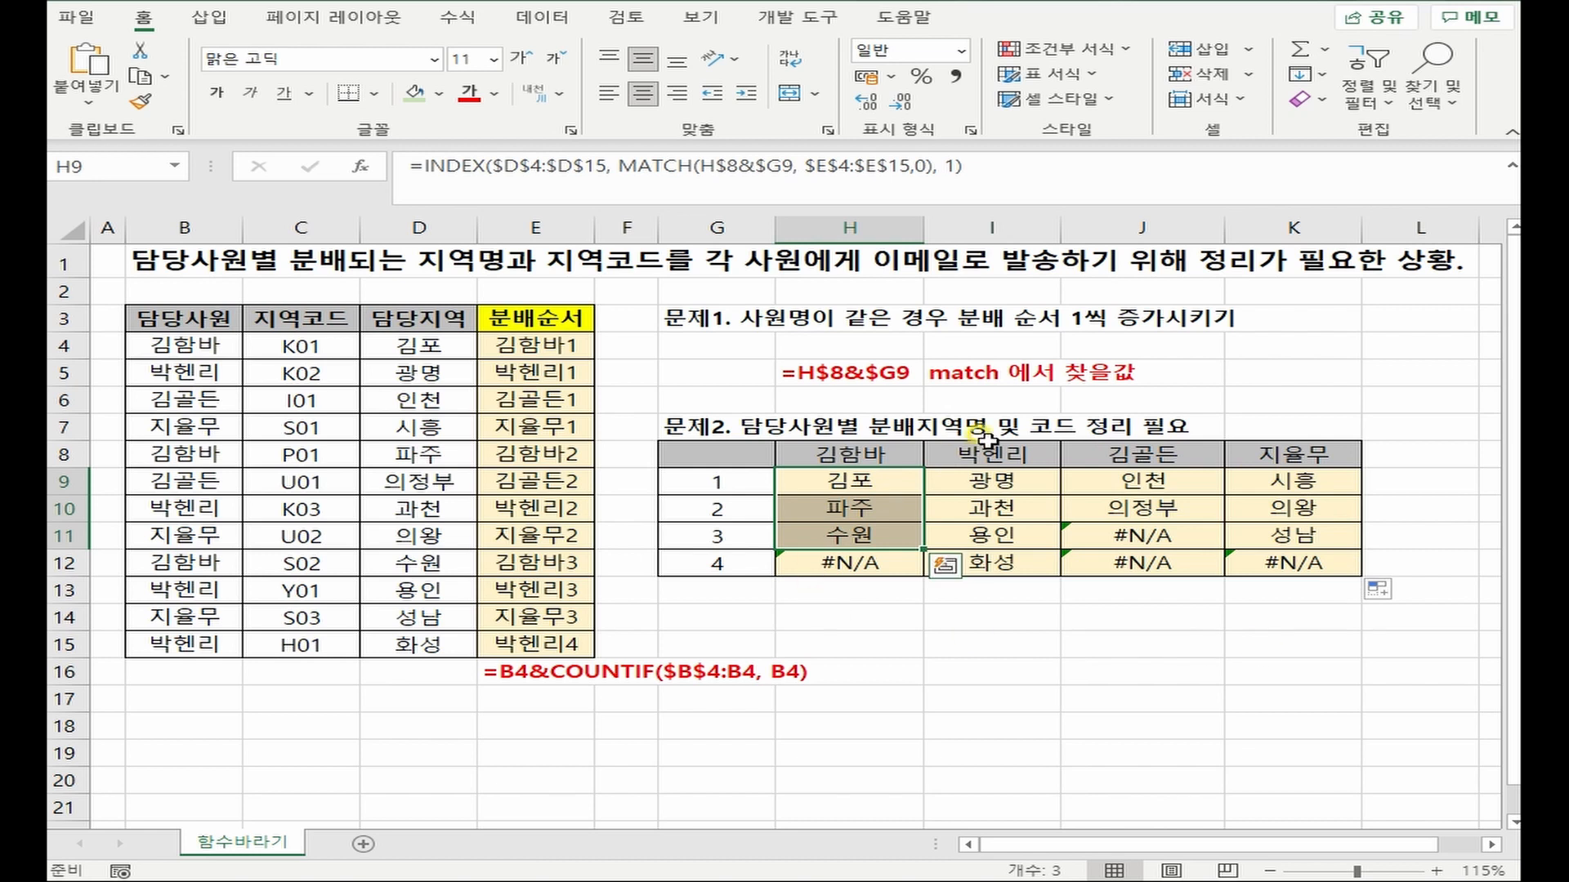
pyautogui.click(864, 481)
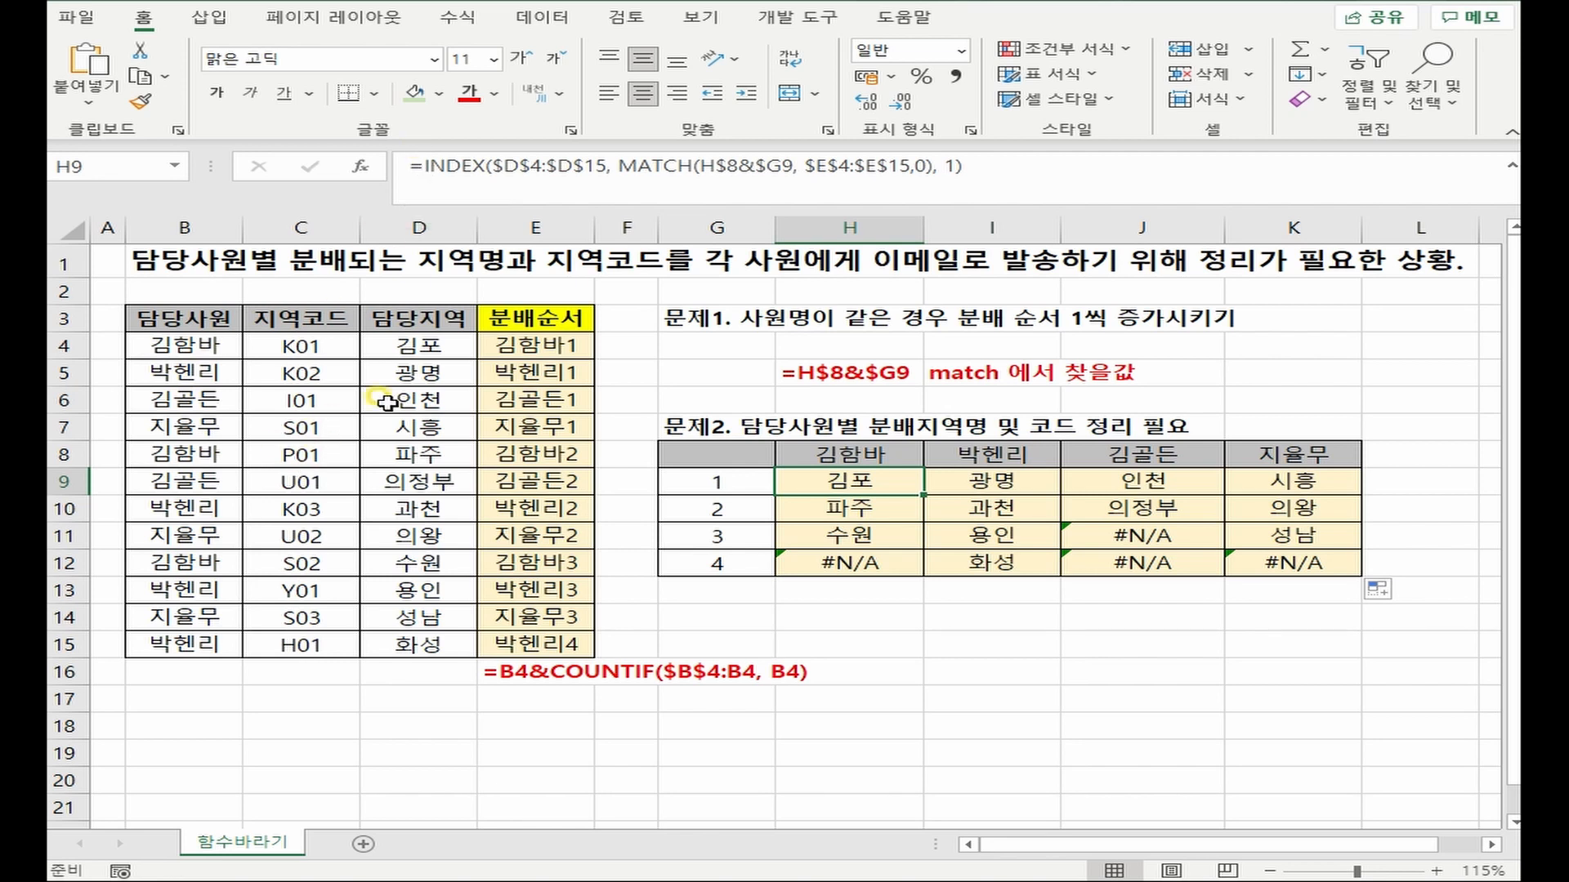
# - Switch to Notepad and add the syntax line =iferror( 에러 안났을때 출력할 값 , 에러났을때 출력 값)
pyautogui.hotkey('alt', 'Tab')
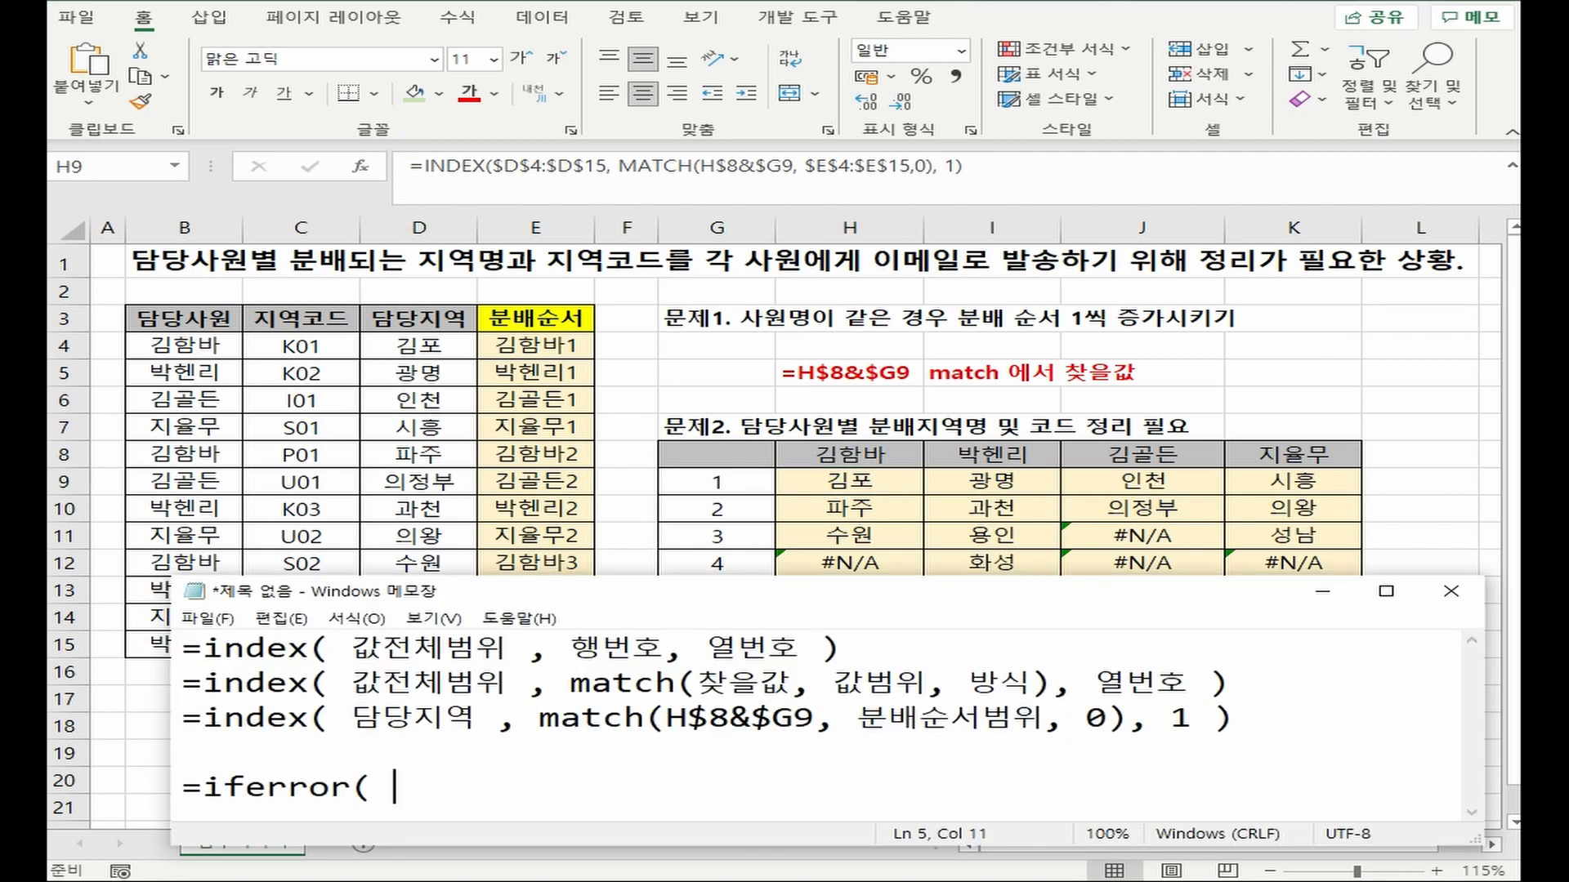
pyautogui.write('에러 안났을때 출력할 값 , ')
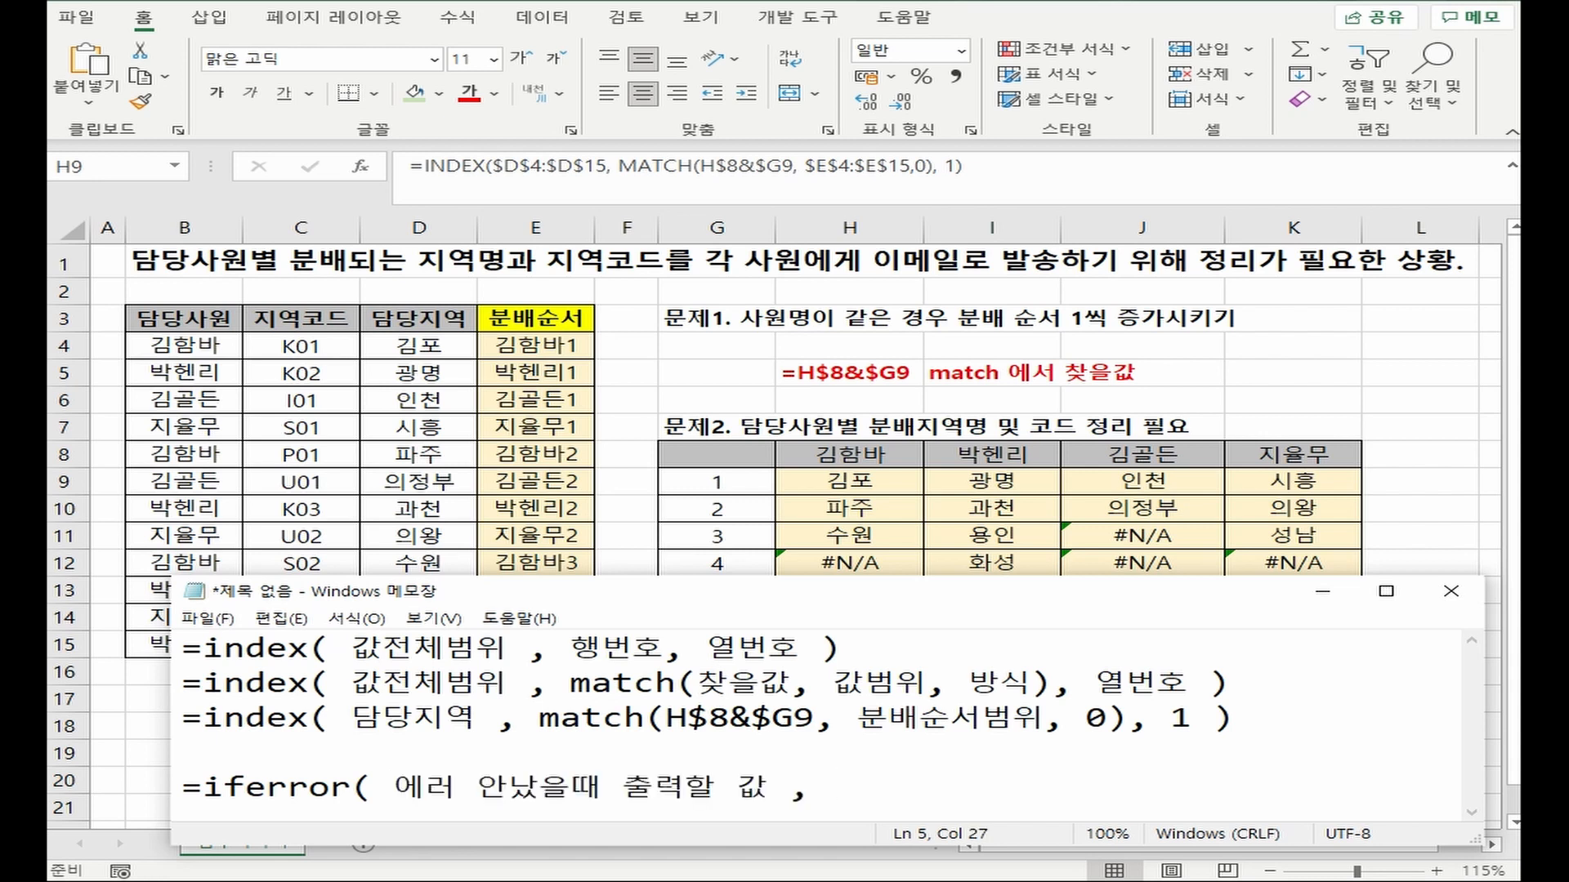
pyautogui.write('에러났을때 출력 값)')
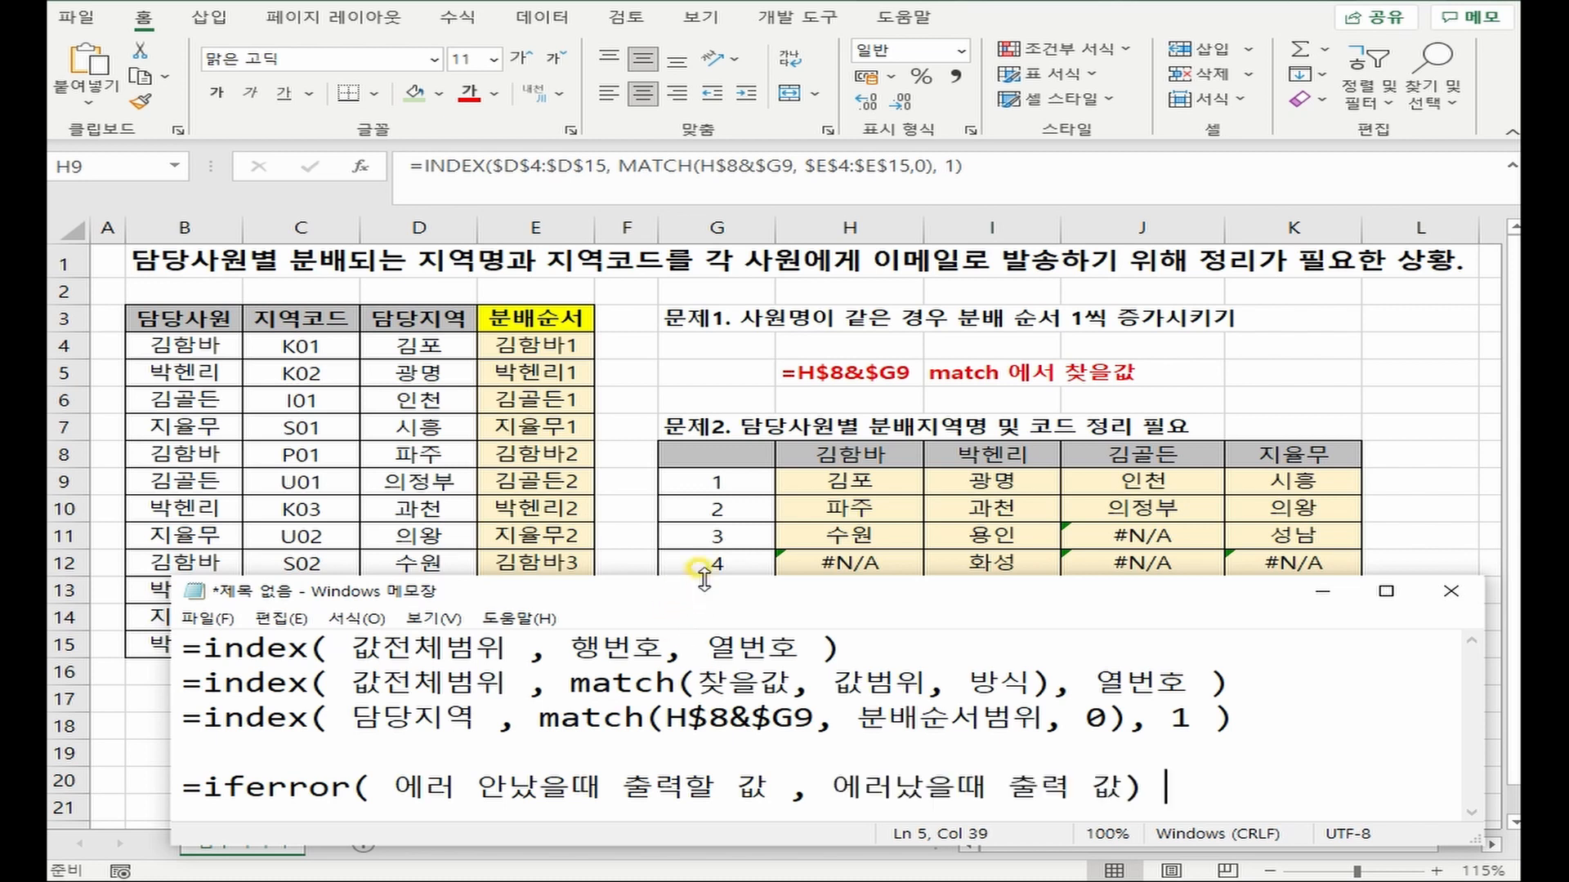
# - Duplicate the iferror line in Notepad and replace its first argument with H9's INDEX-MATCH formula, copied from Excel without the equals sign
pyautogui.moveTo(706, 576); pyautogui.dragTo(708, 527)
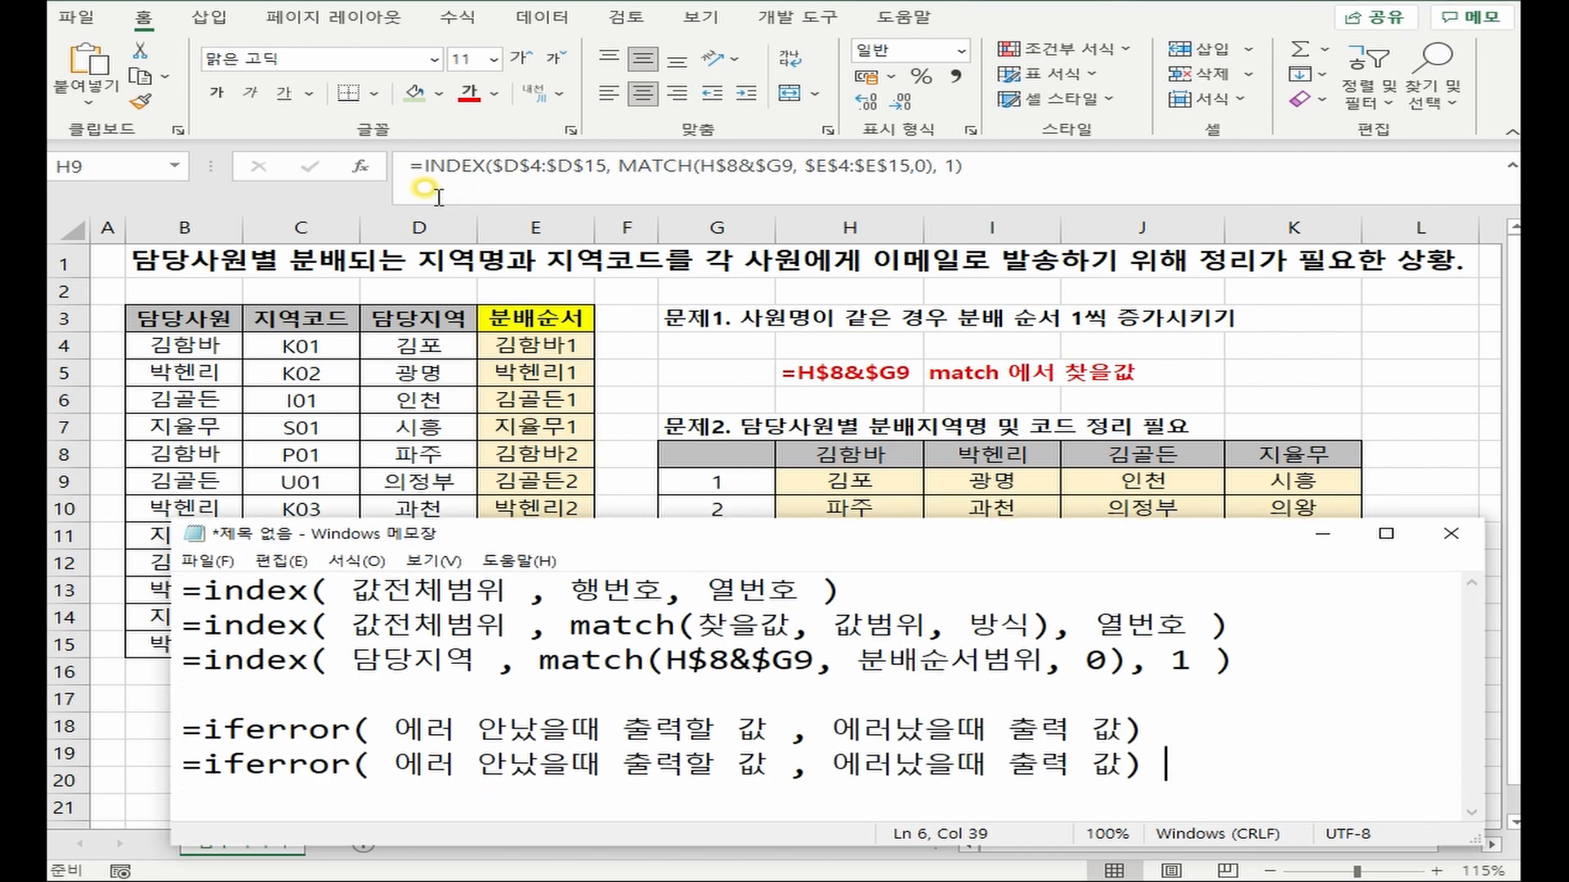
pyautogui.moveTo(421, 168)
pyautogui.mouseDown()
pyautogui.moveTo(1072, 197)
pyautogui.moveTo(414, 133)
pyautogui.moveTo(425, 151)
pyautogui.mouseUp()
pyautogui.hotkey('ctrl', 'c')
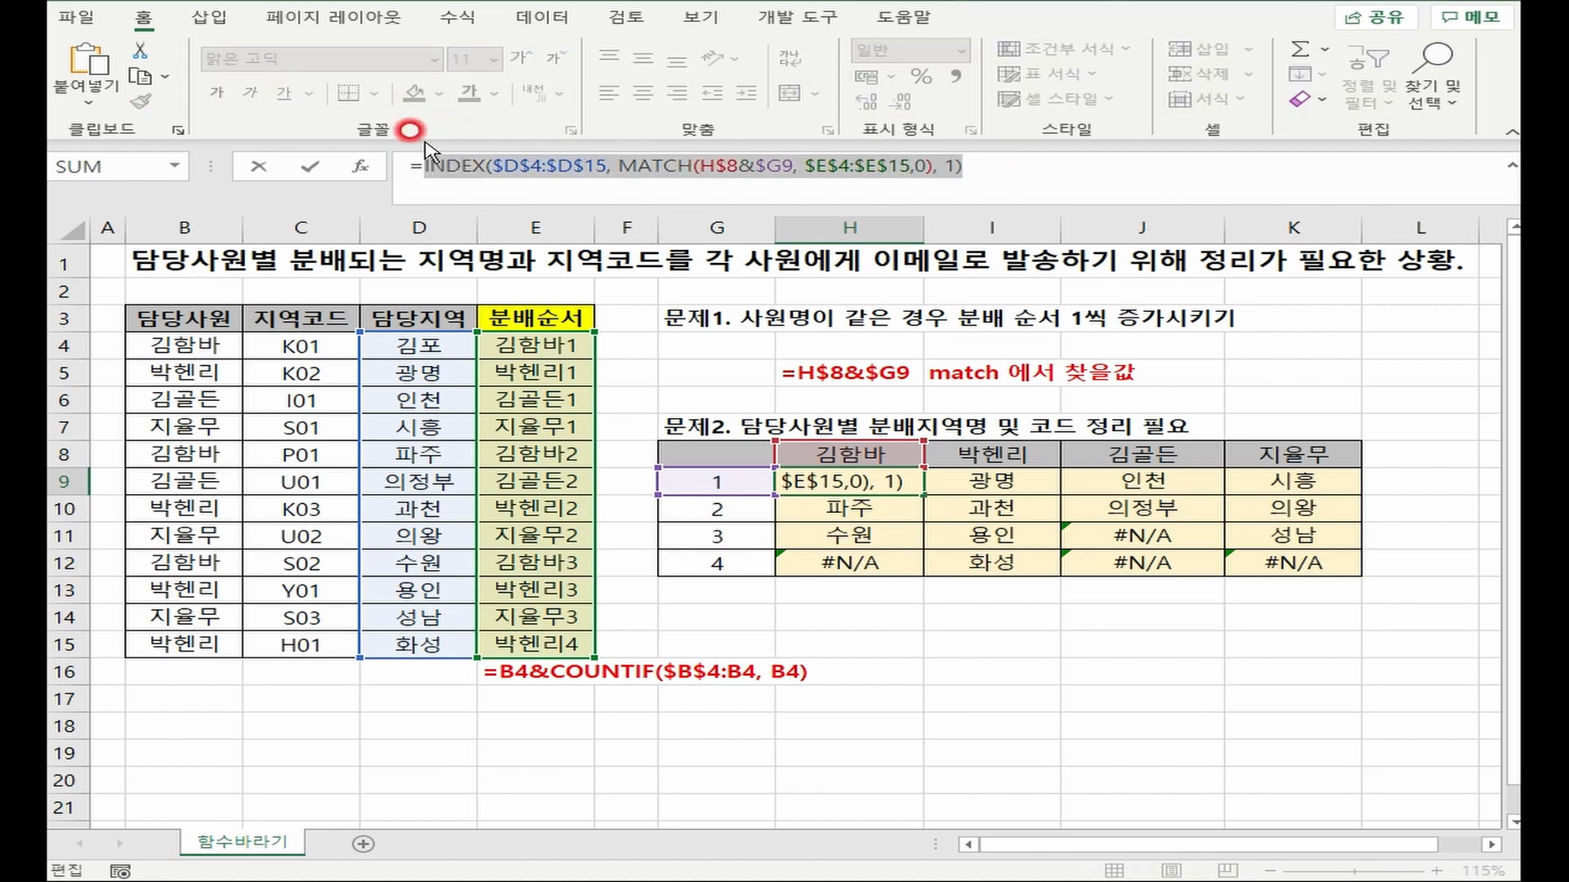
pyautogui.press('Escape')
pyautogui.hotkey('alt', 'Tab')
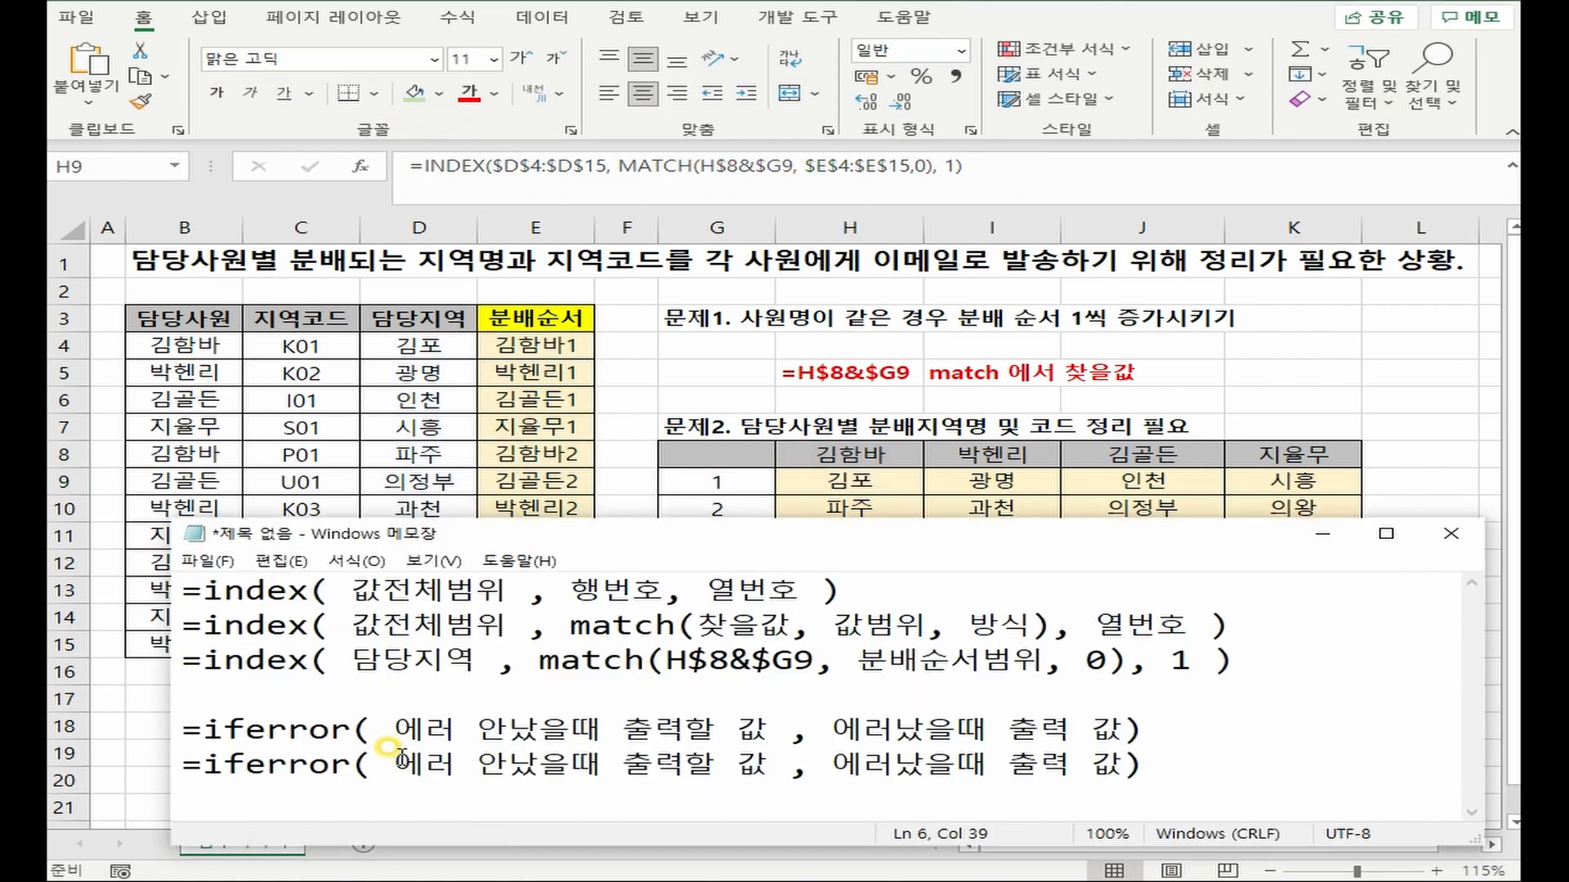
pyautogui.moveTo(394, 766); pyautogui.dragTo(766, 765)
pyautogui.hotkey('ctrl', 'v')
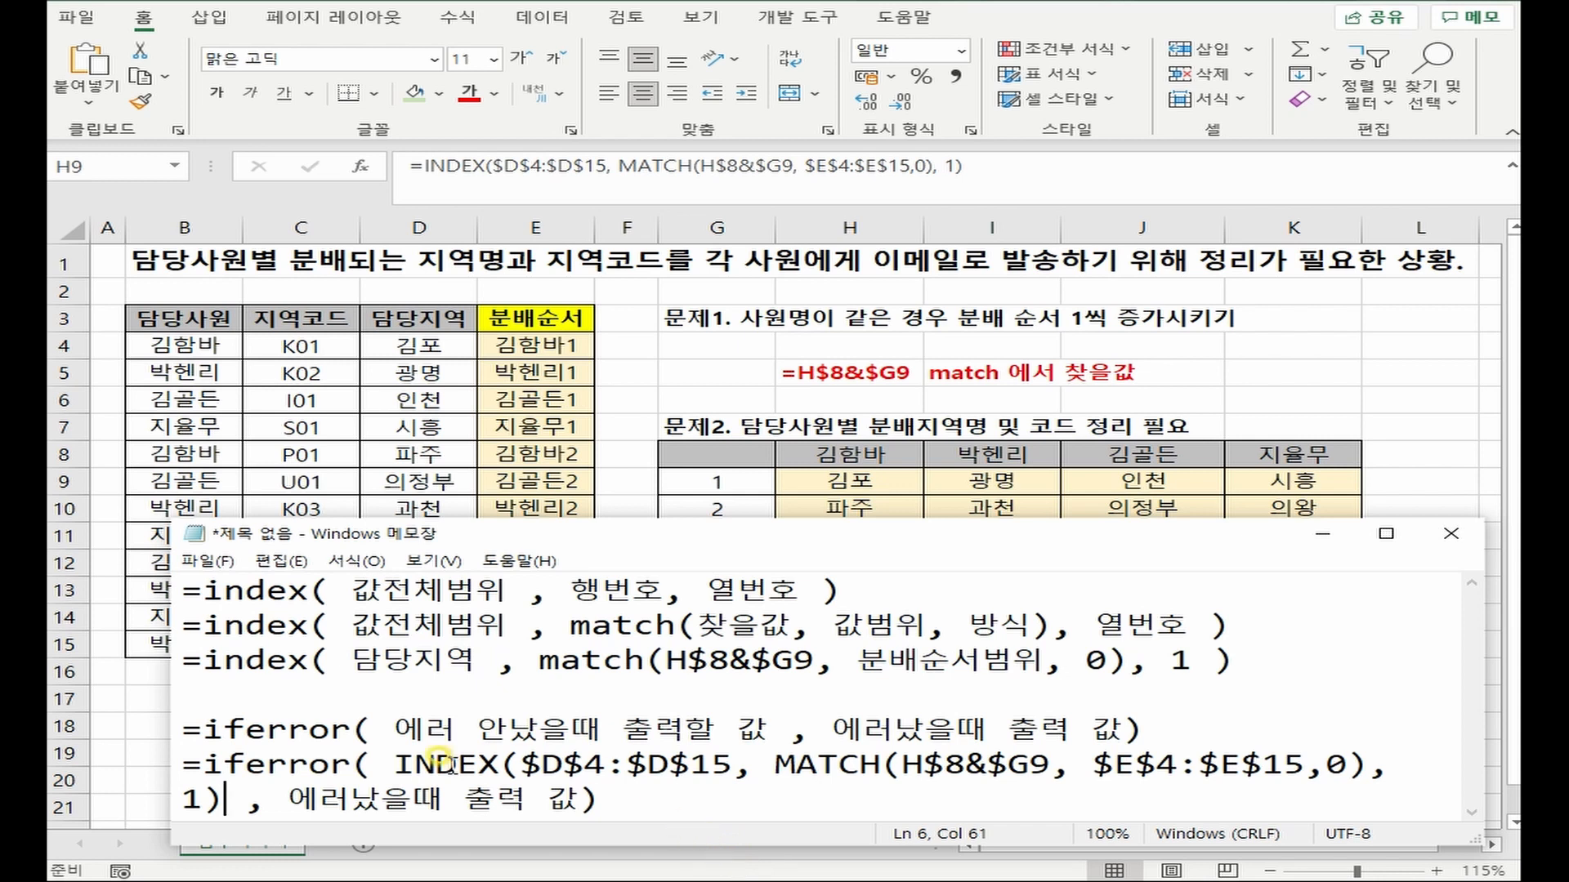
# - Replace the second argument of the iferror formula line in Notepad with an empty string, ""
pyautogui.moveTo(289, 799); pyautogui.dragTo(577, 797)
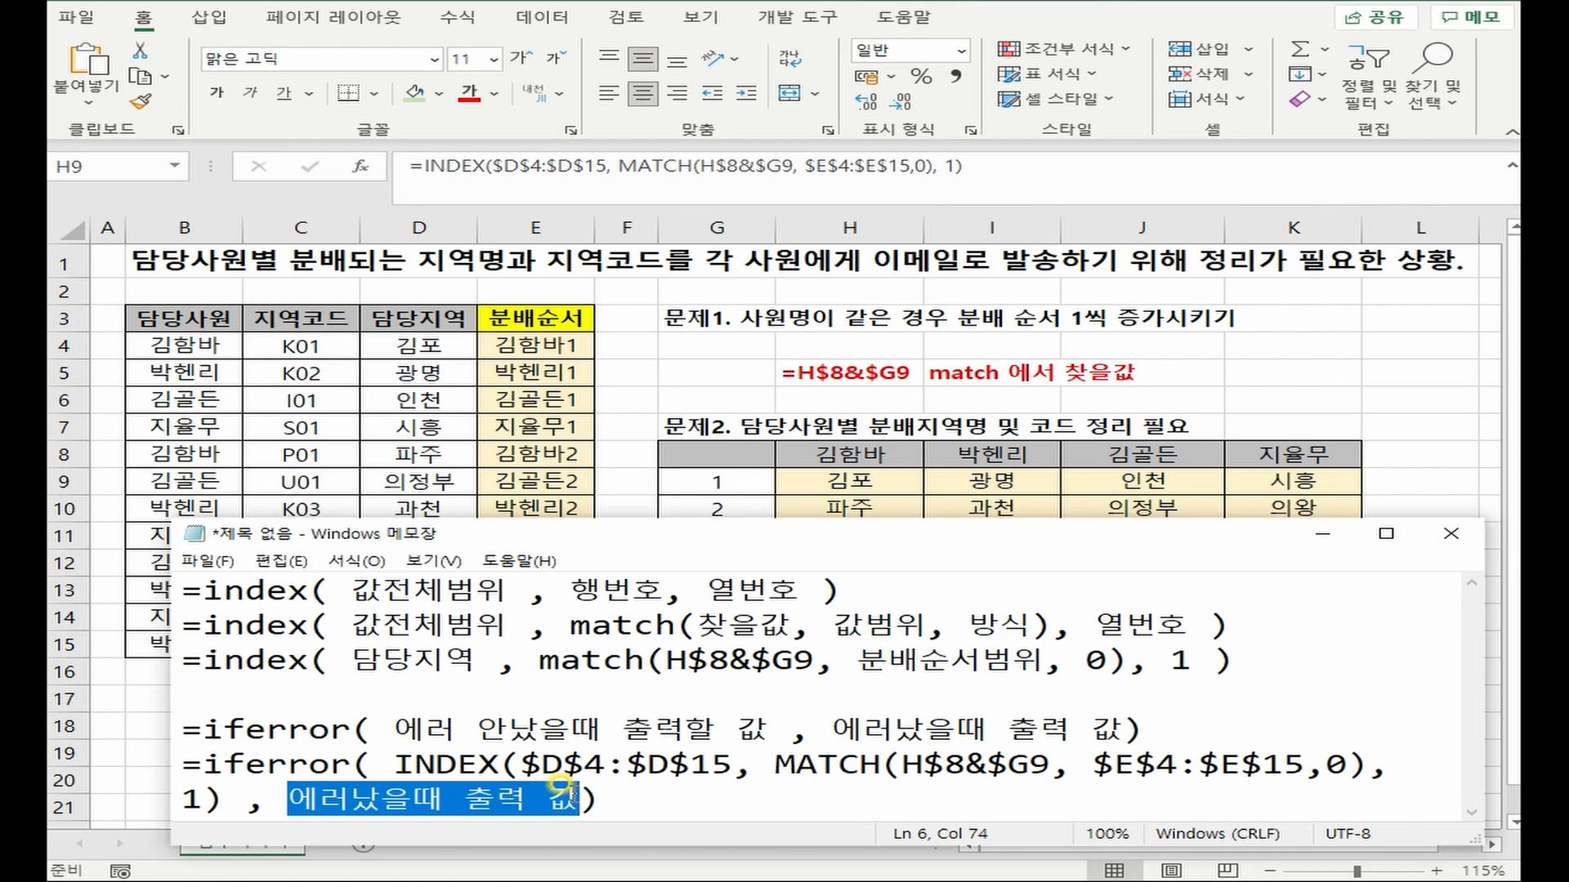
pyautogui.write('""')
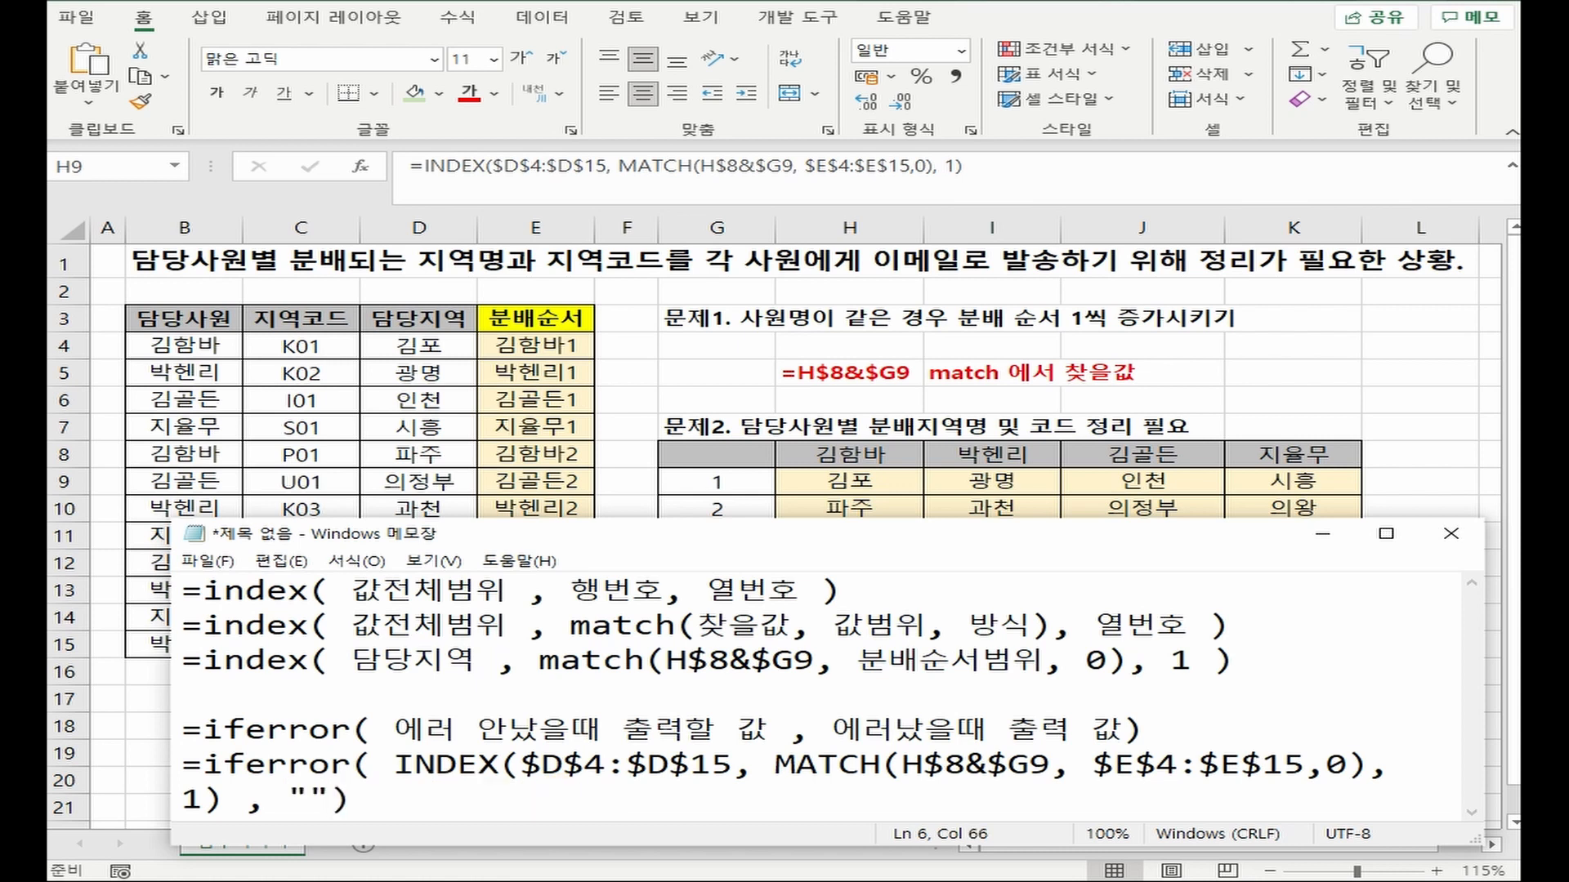
# - Switch to Excel, wrap H9's INDEX-MATCH formula in IFERROR with "" as the error value, and fill it across H9:K12
pyautogui.click(417, 164)
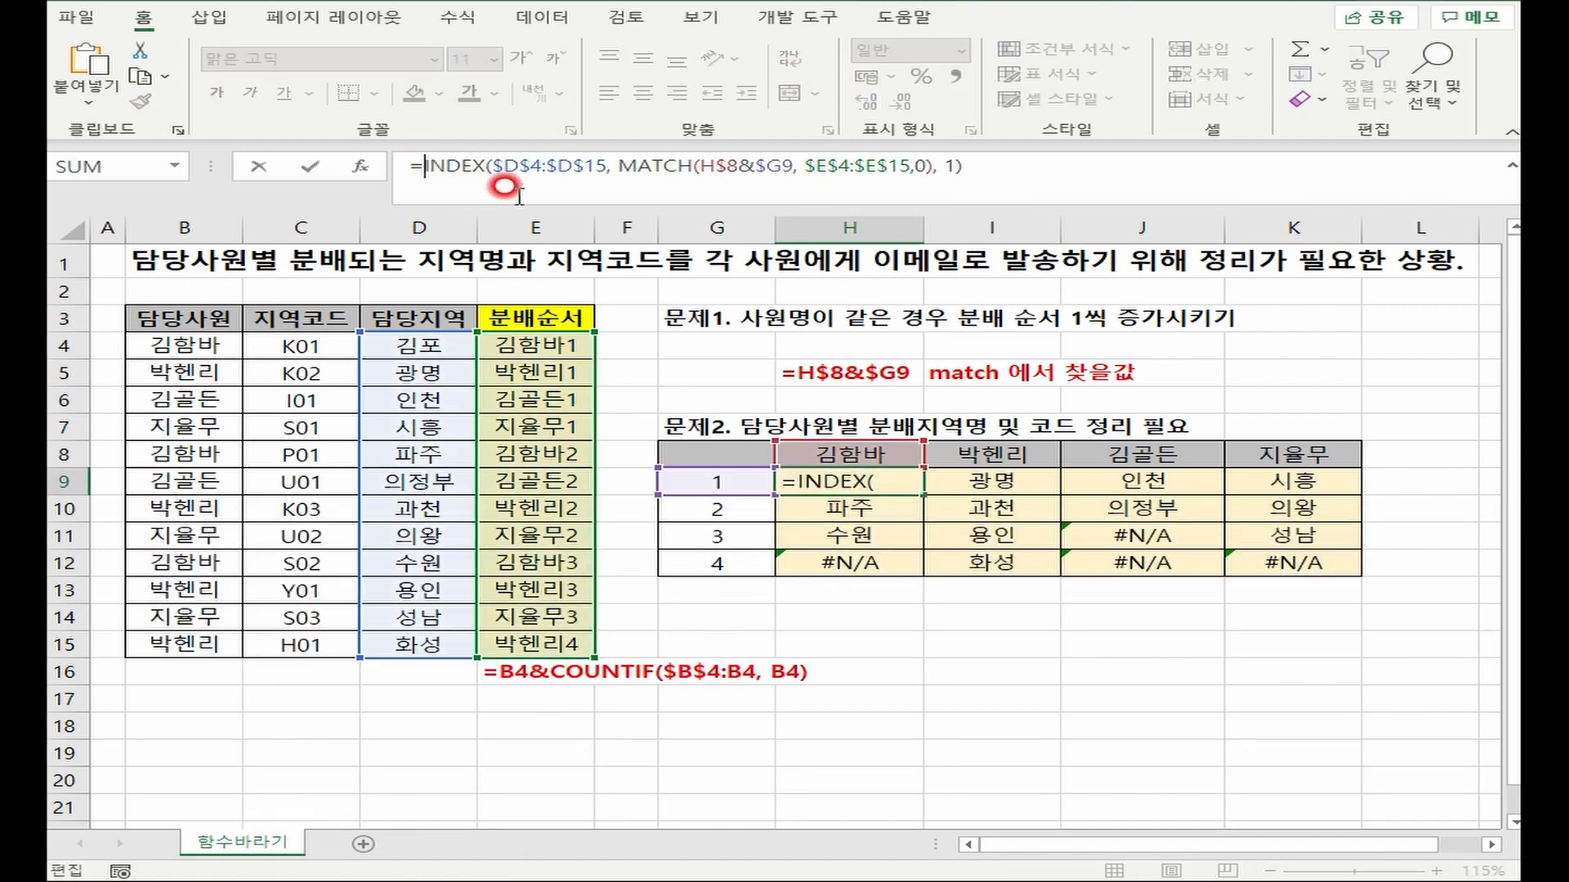
pyautogui.write('if')
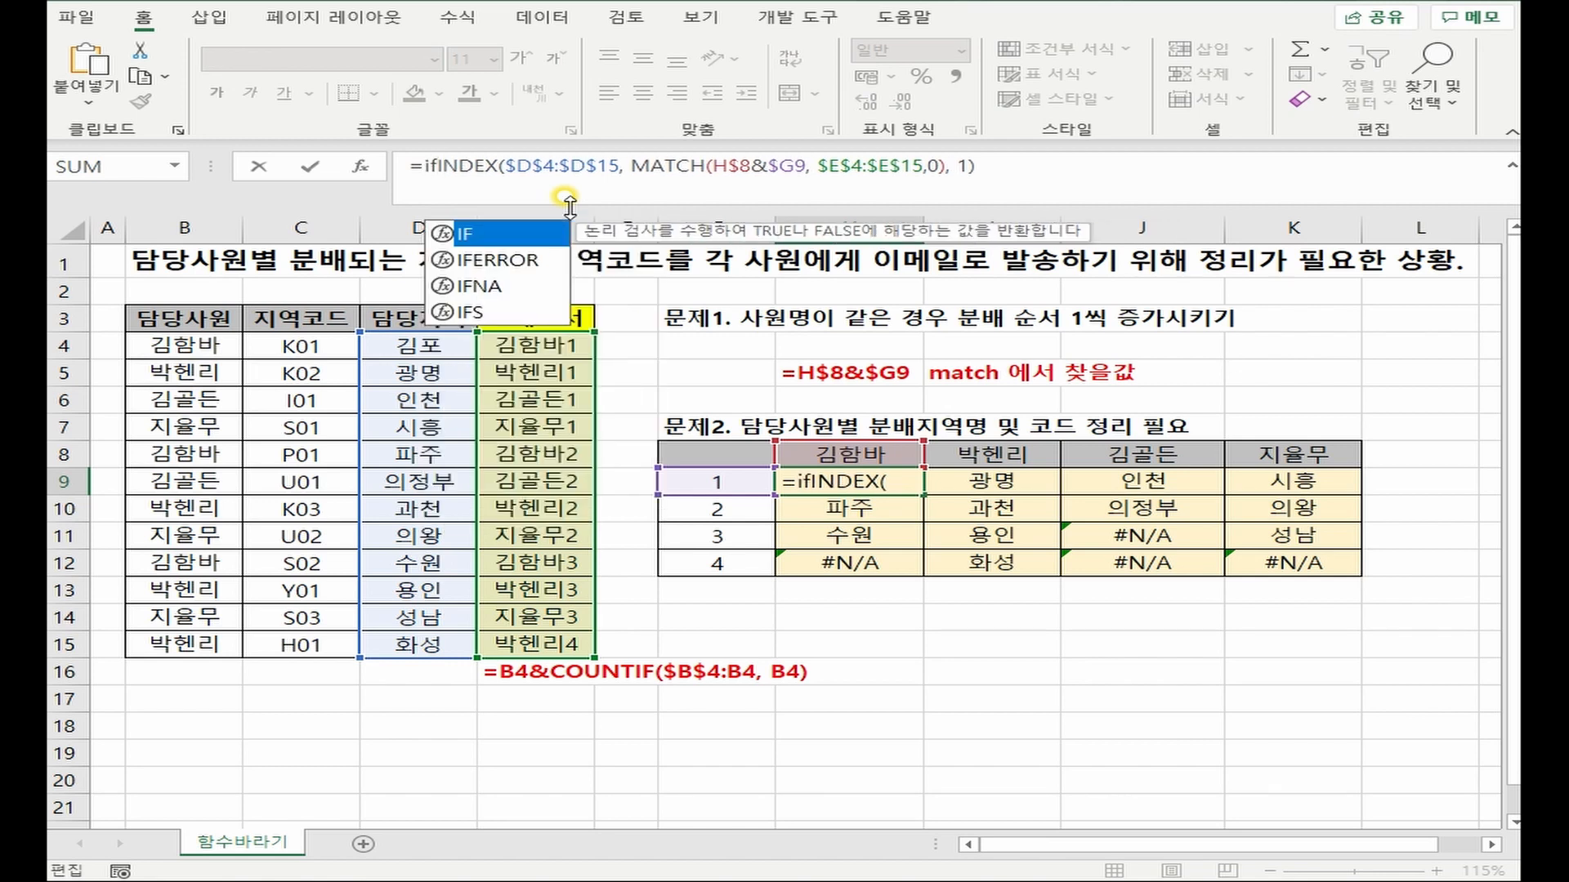
pyautogui.press('Down')
pyautogui.press('Tab')
pyautogui.click(1173, 167)
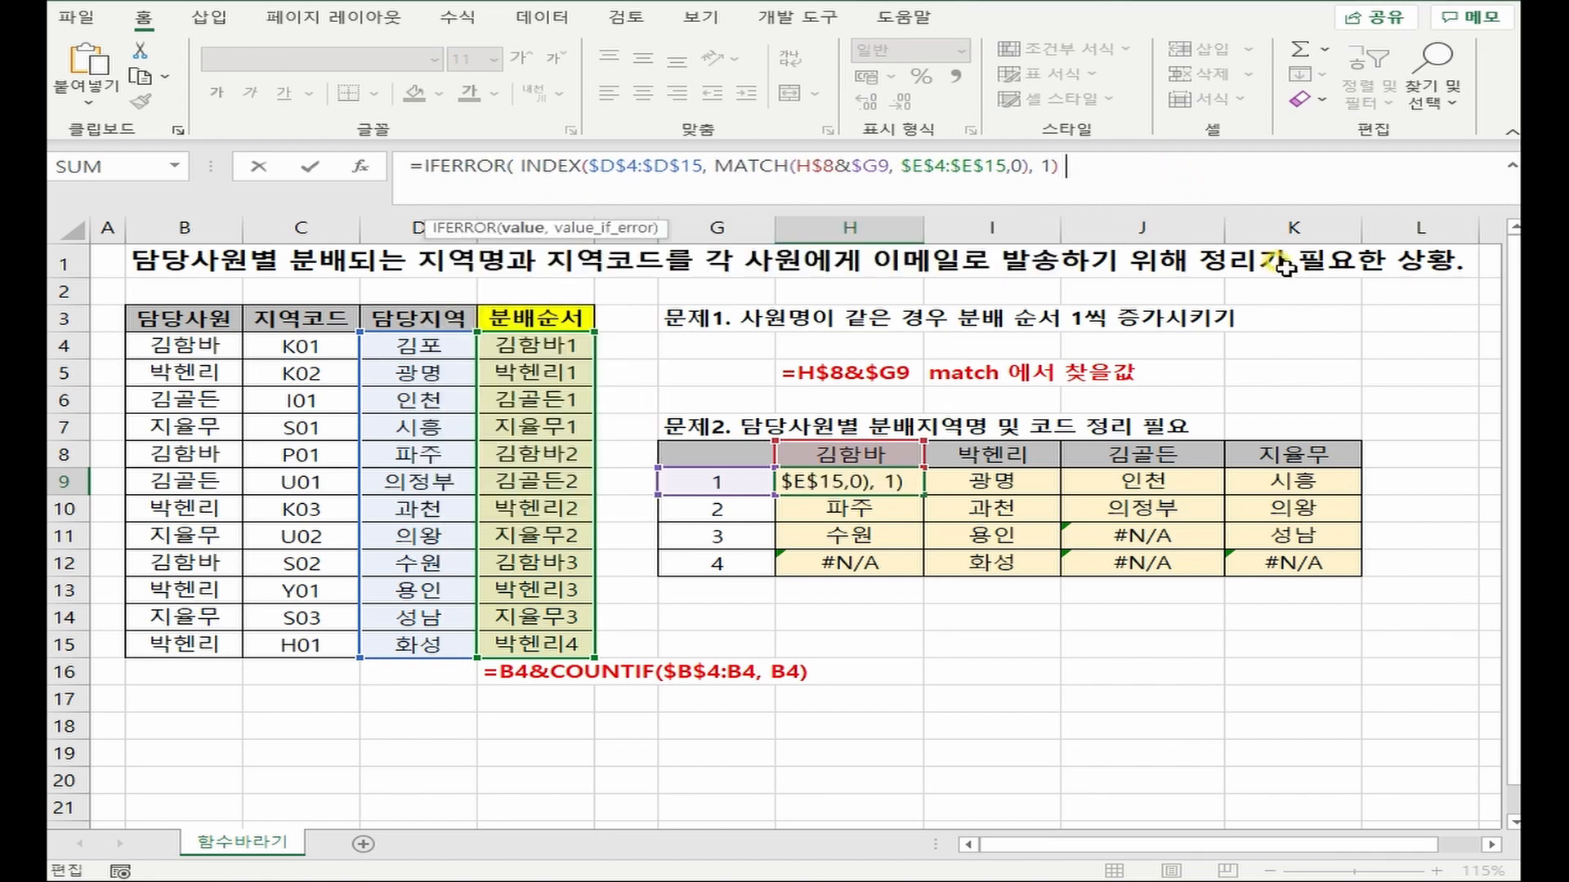
pyautogui.write(',')
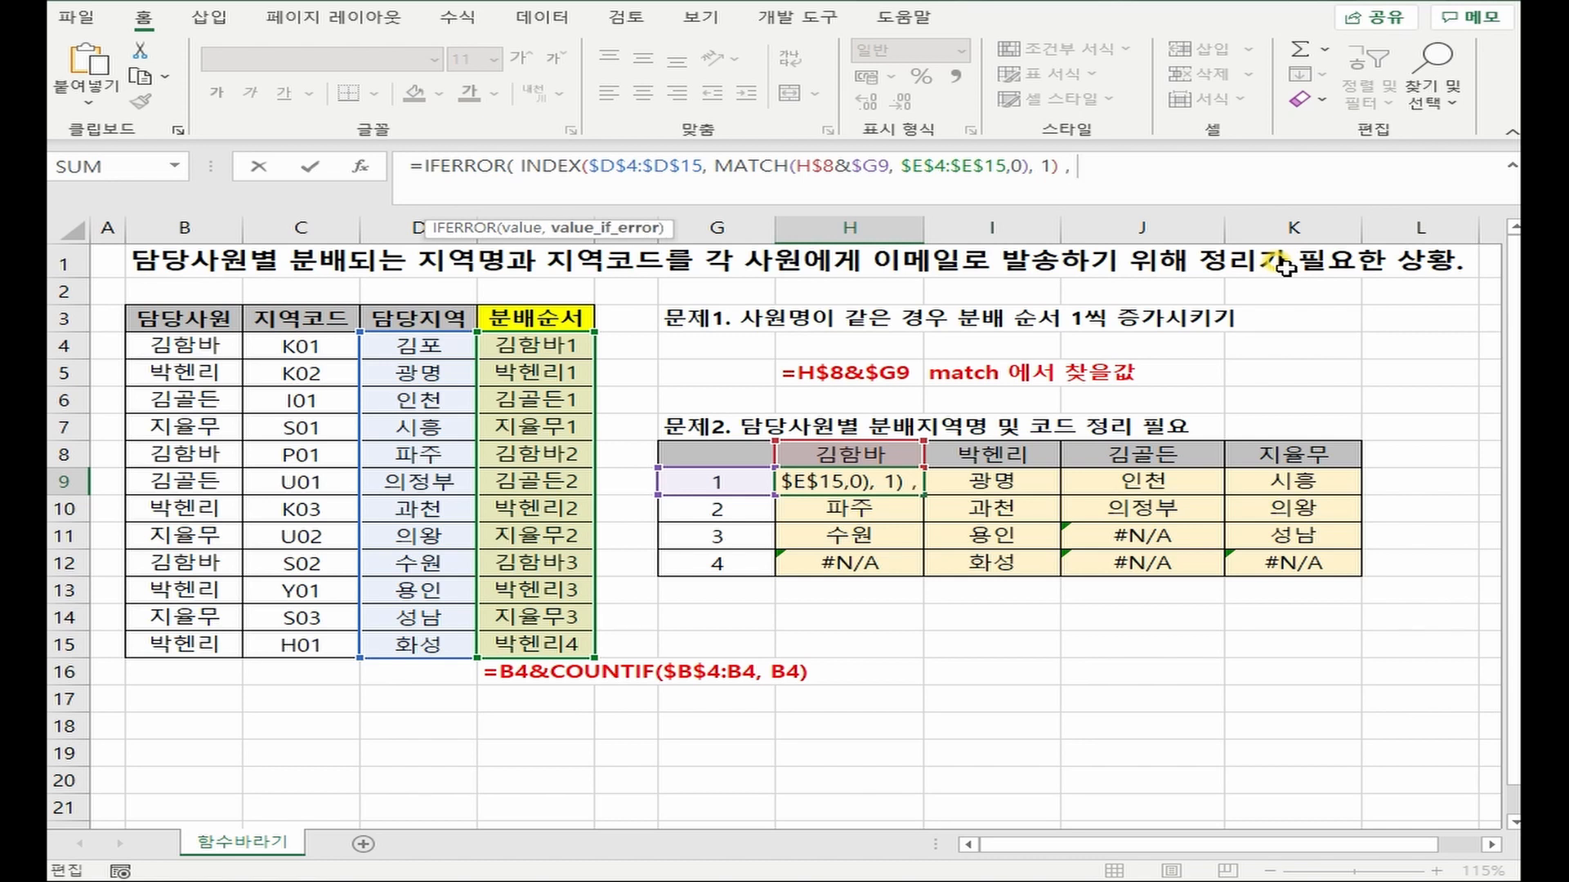
pyautogui.write(' "")')
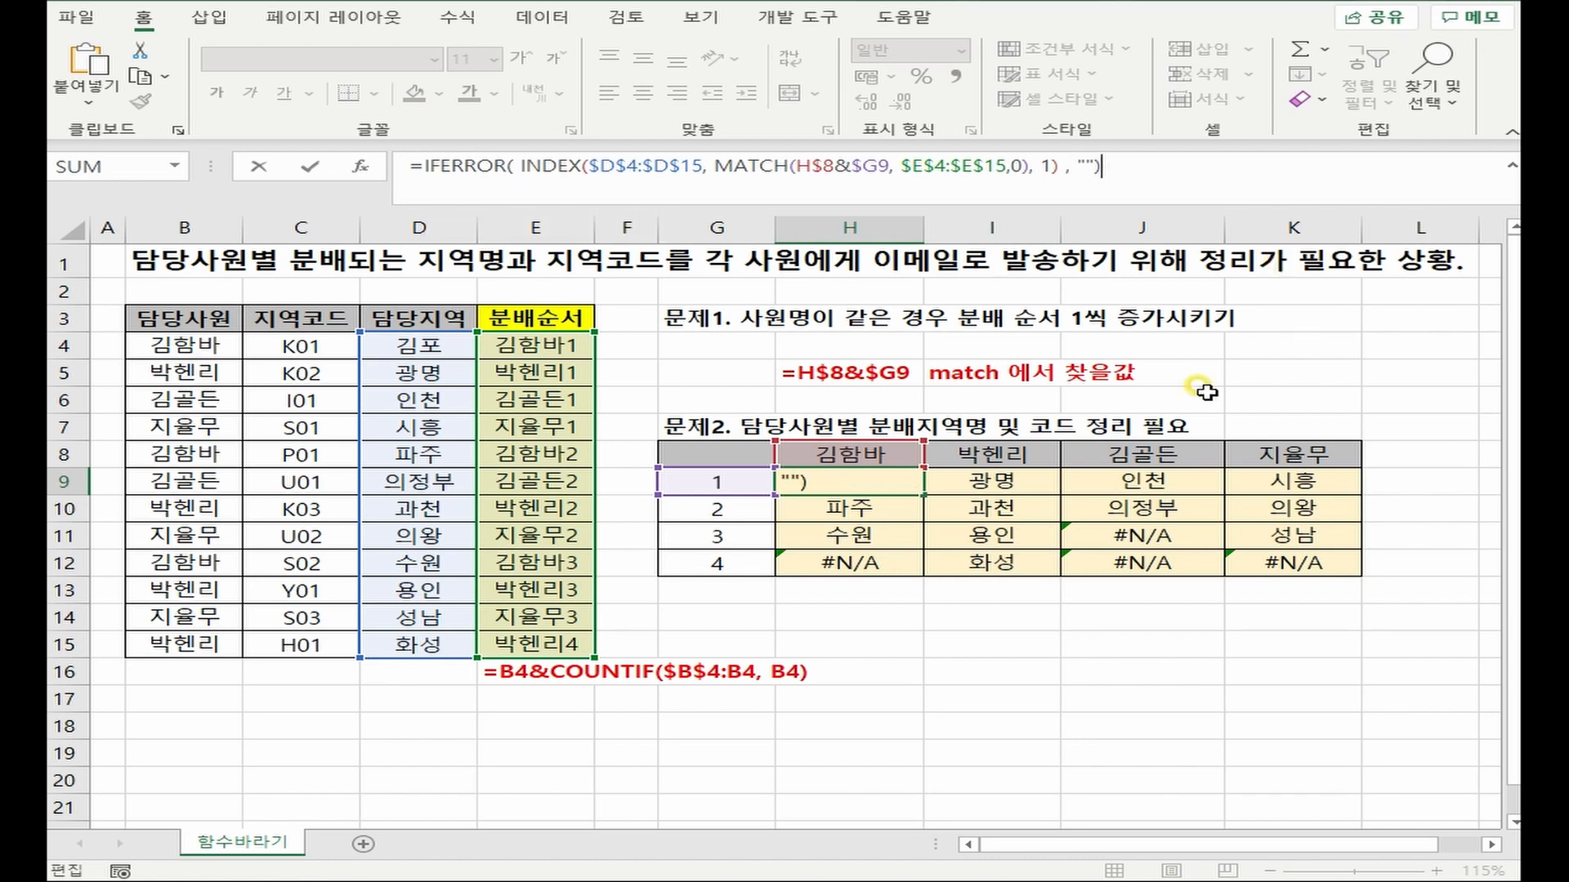
pyautogui.press('Return')
pyautogui.click(911, 482)
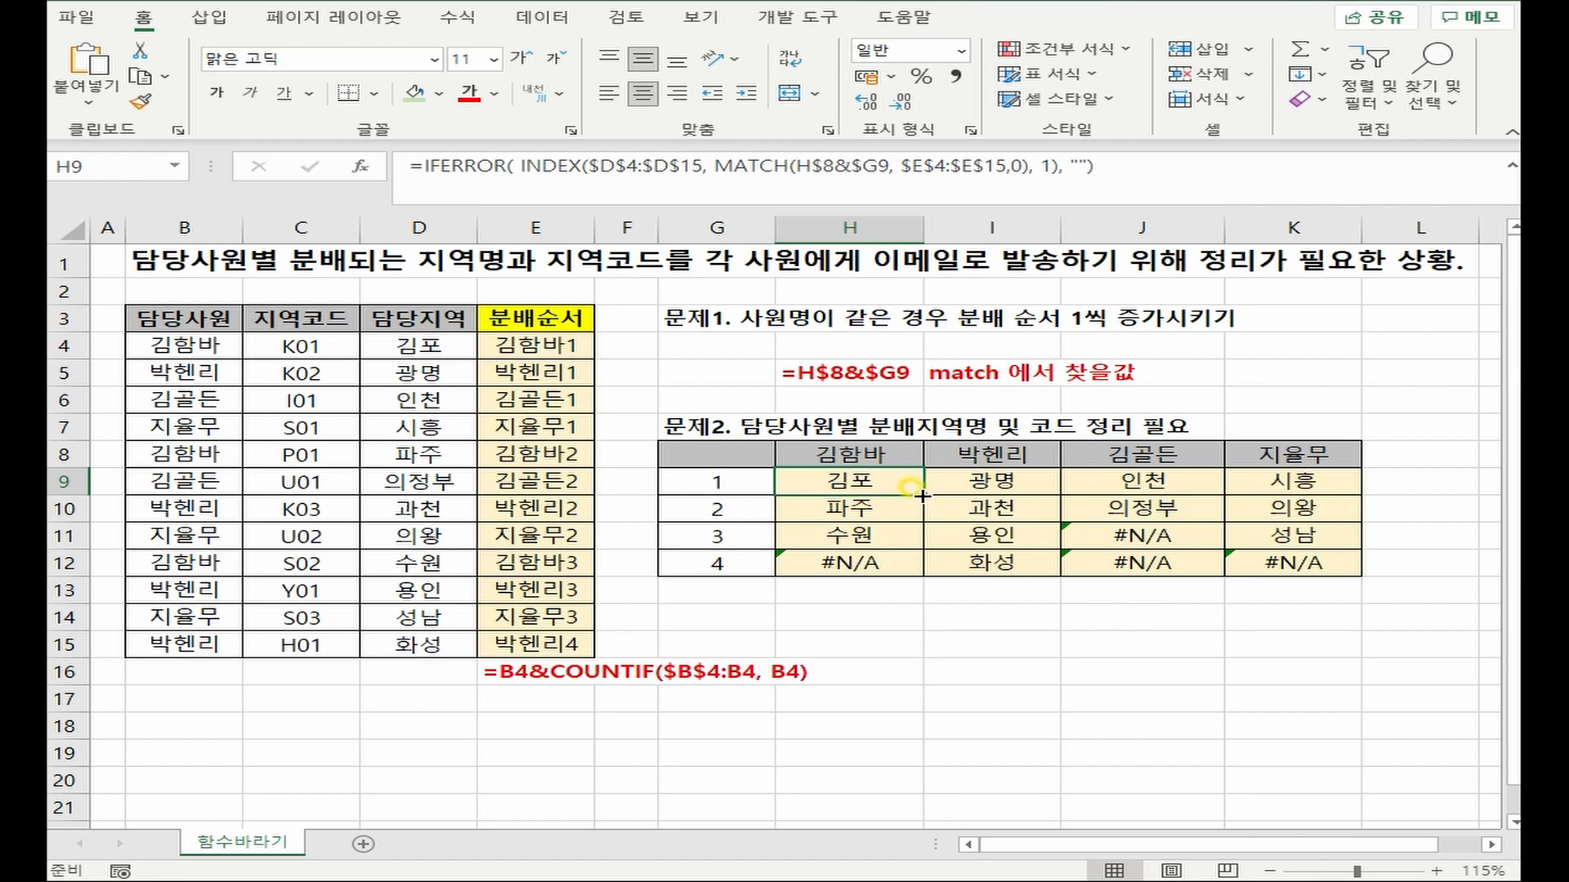
pyautogui.moveTo(922, 495); pyautogui.dragTo(1299, 565)
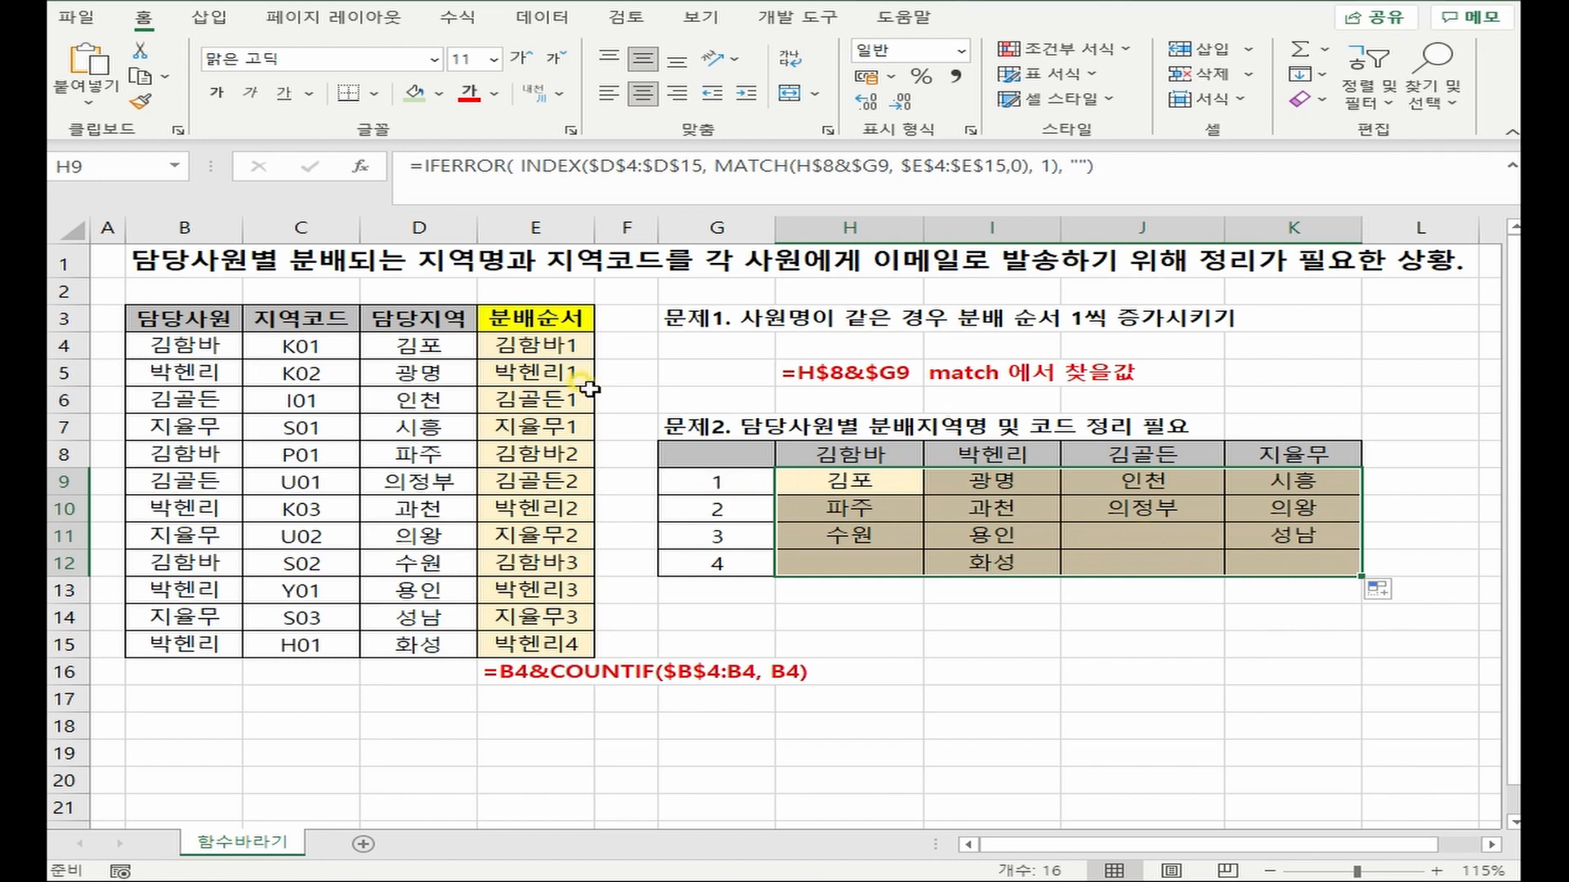
# - Inside H9's IFERROR, join a second copy of the INDEX-MATCH expression to the first with &
pyautogui.click(895, 482)
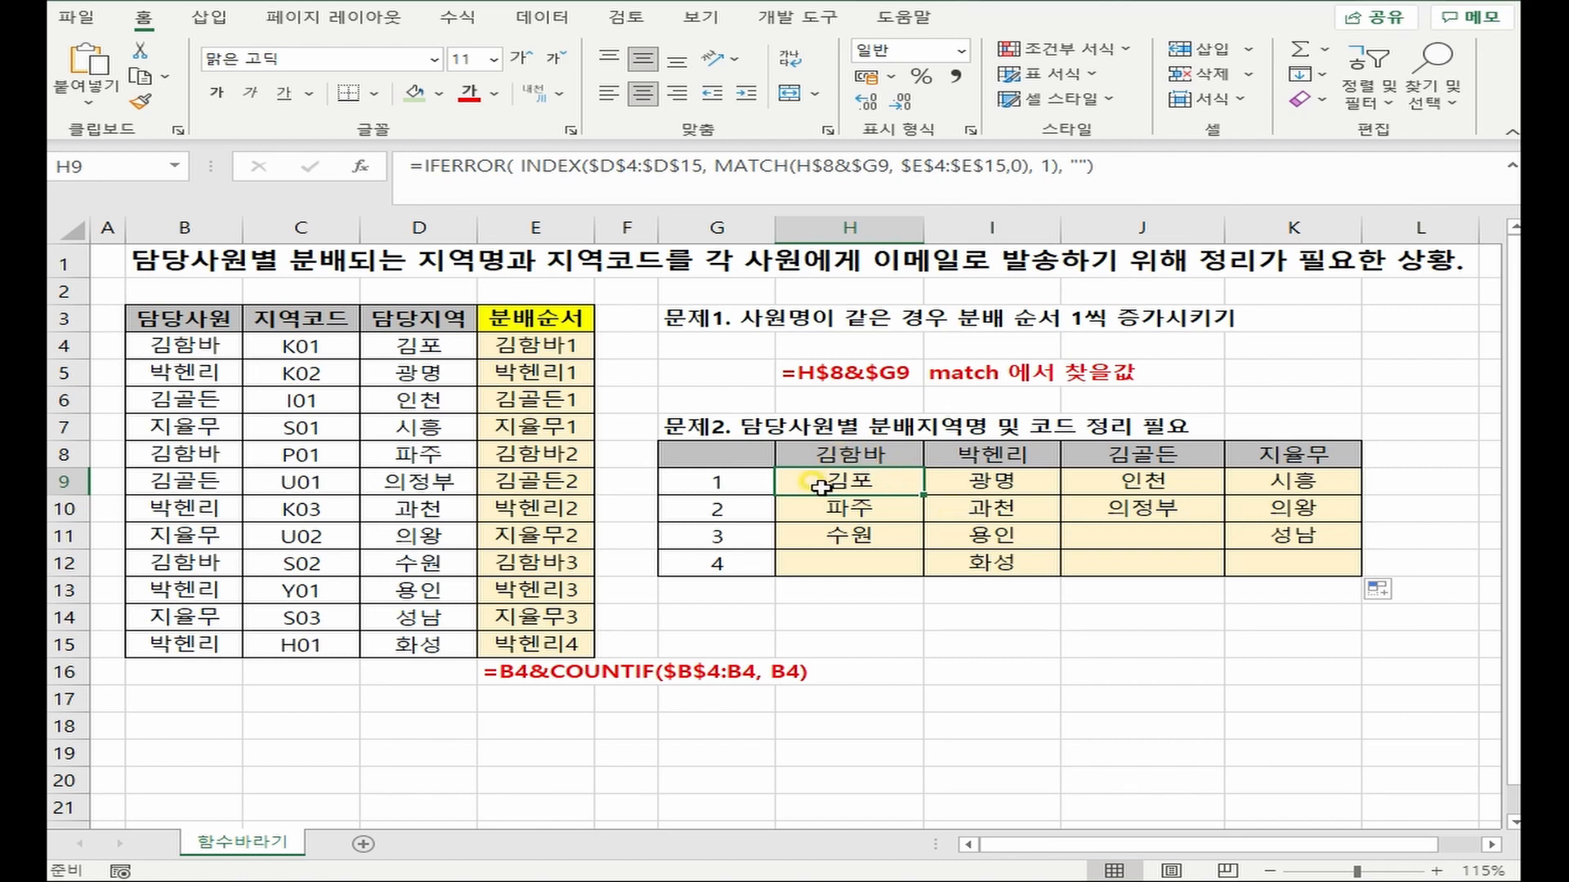
pyautogui.click(298, 346)
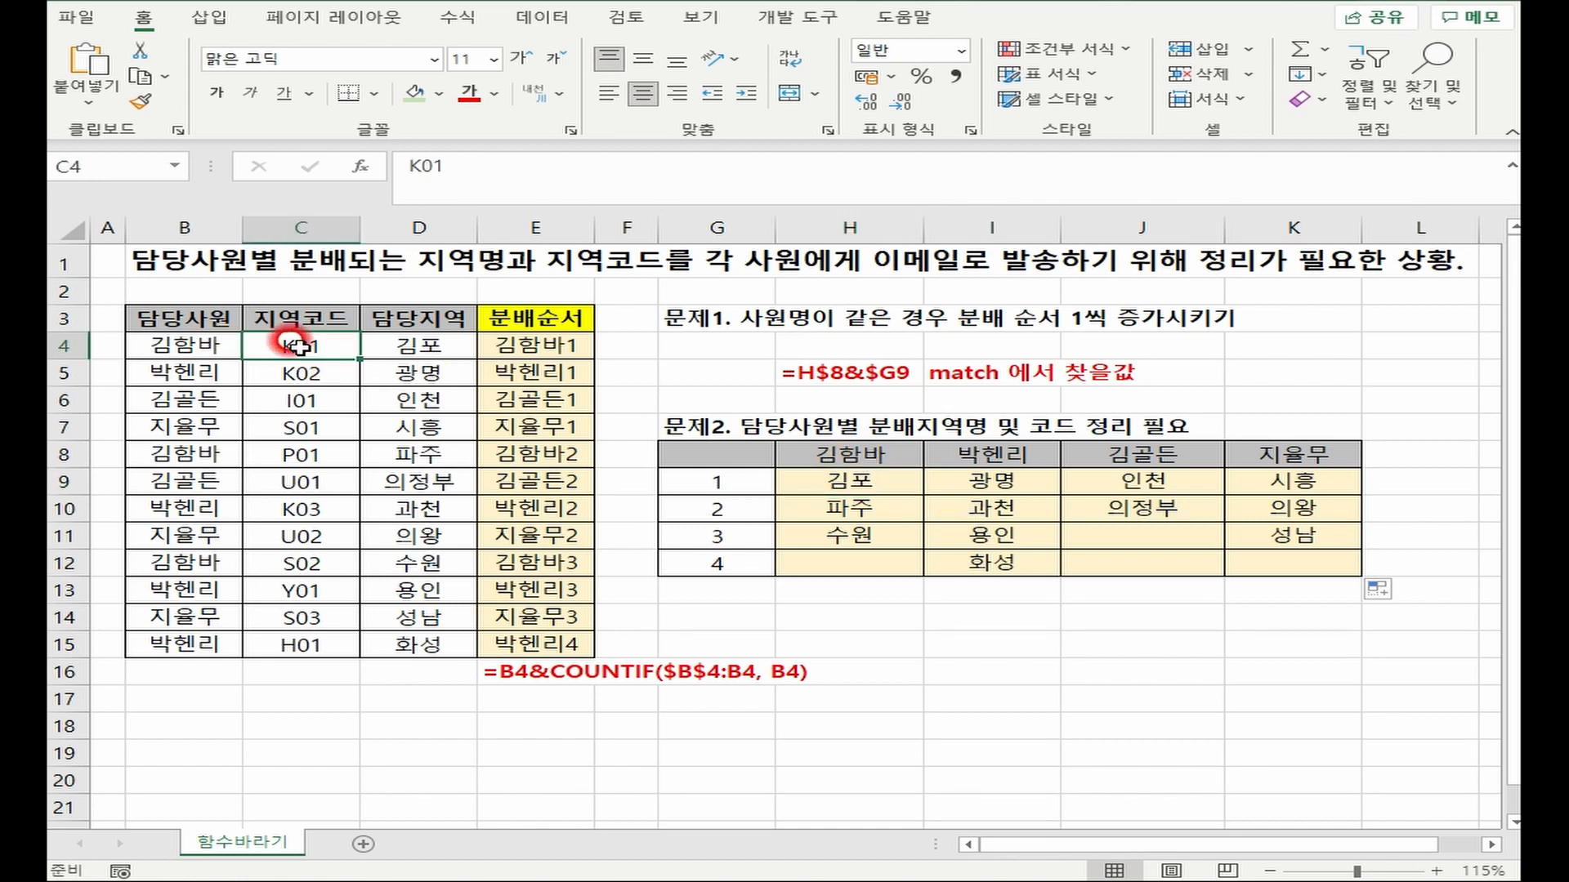
pyautogui.click(853, 484)
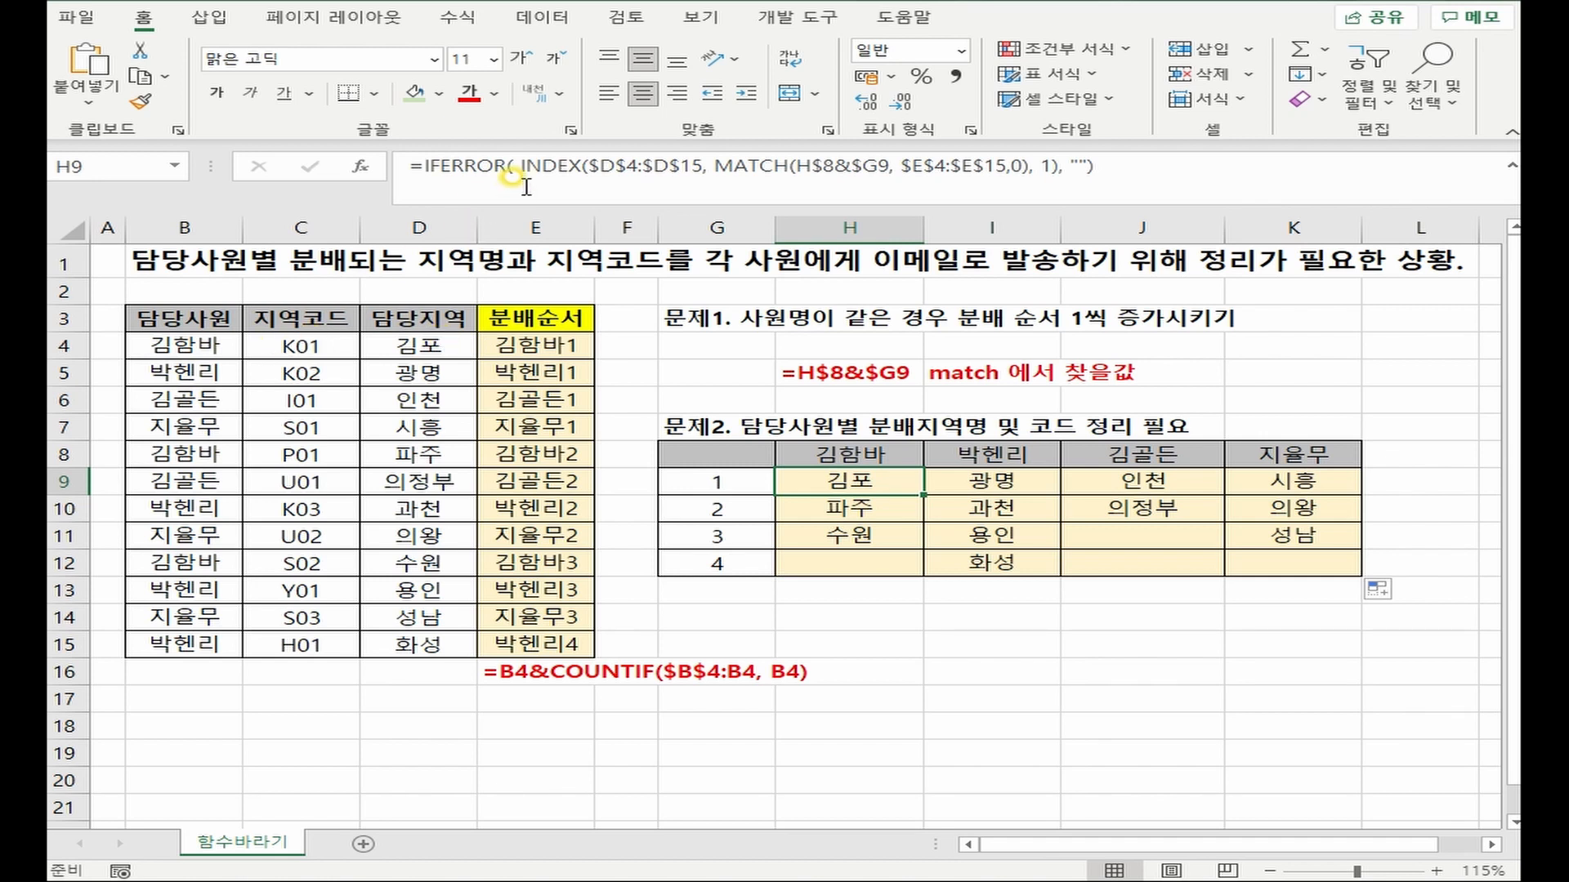
pyautogui.click(614, 163)
pyautogui.moveTo(614, 163); pyautogui.dragTo(702, 163)
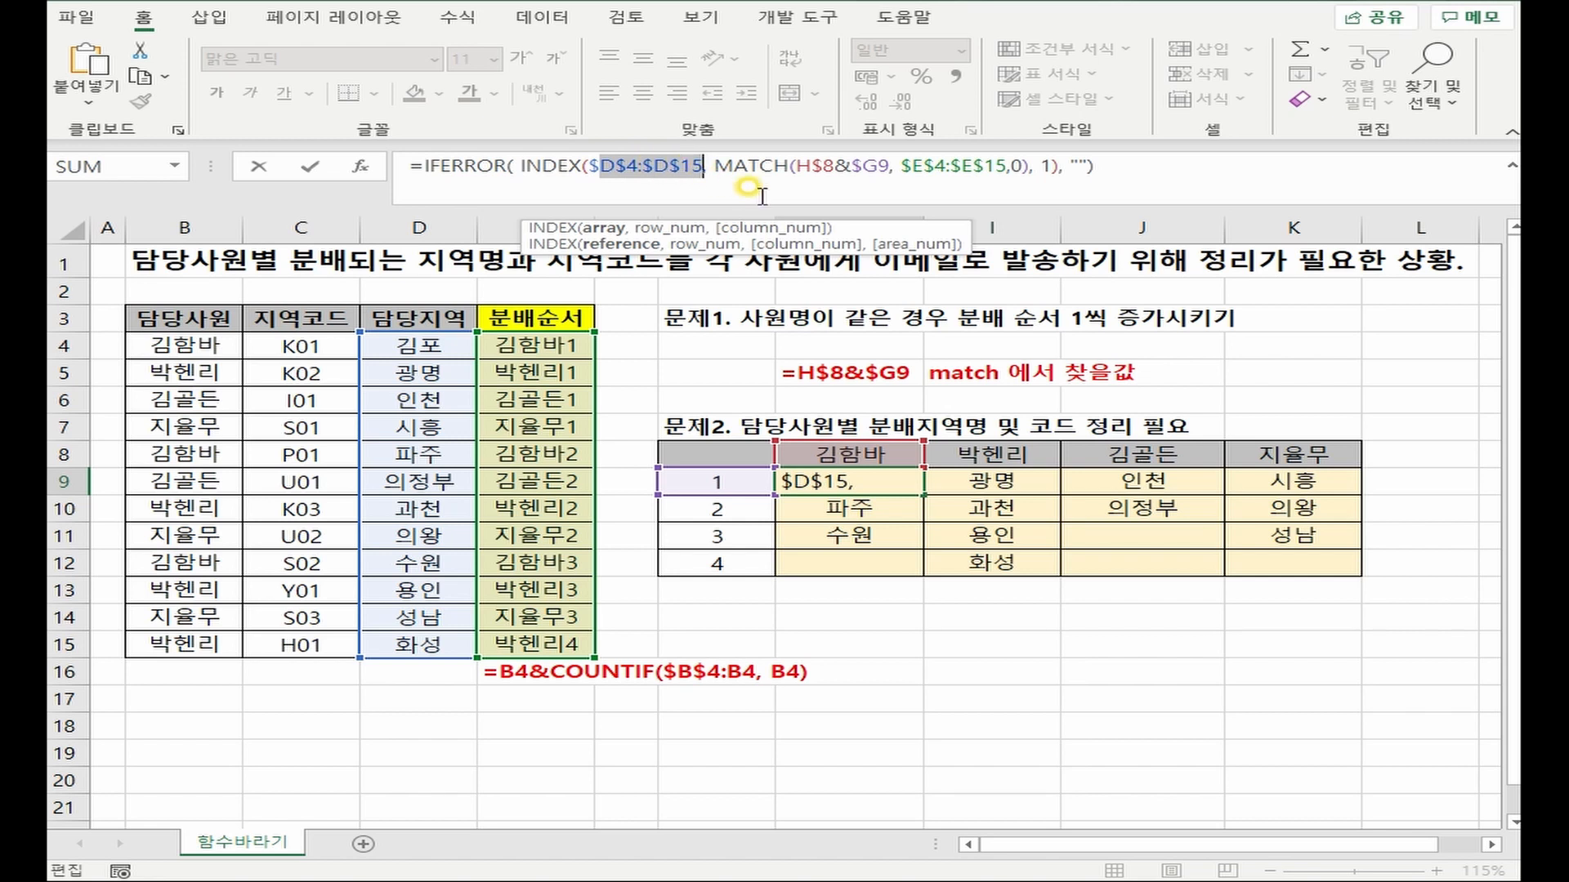
pyautogui.moveTo(521, 167); pyautogui.dragTo(1058, 169)
pyautogui.hotkey('ctrl', 'c')
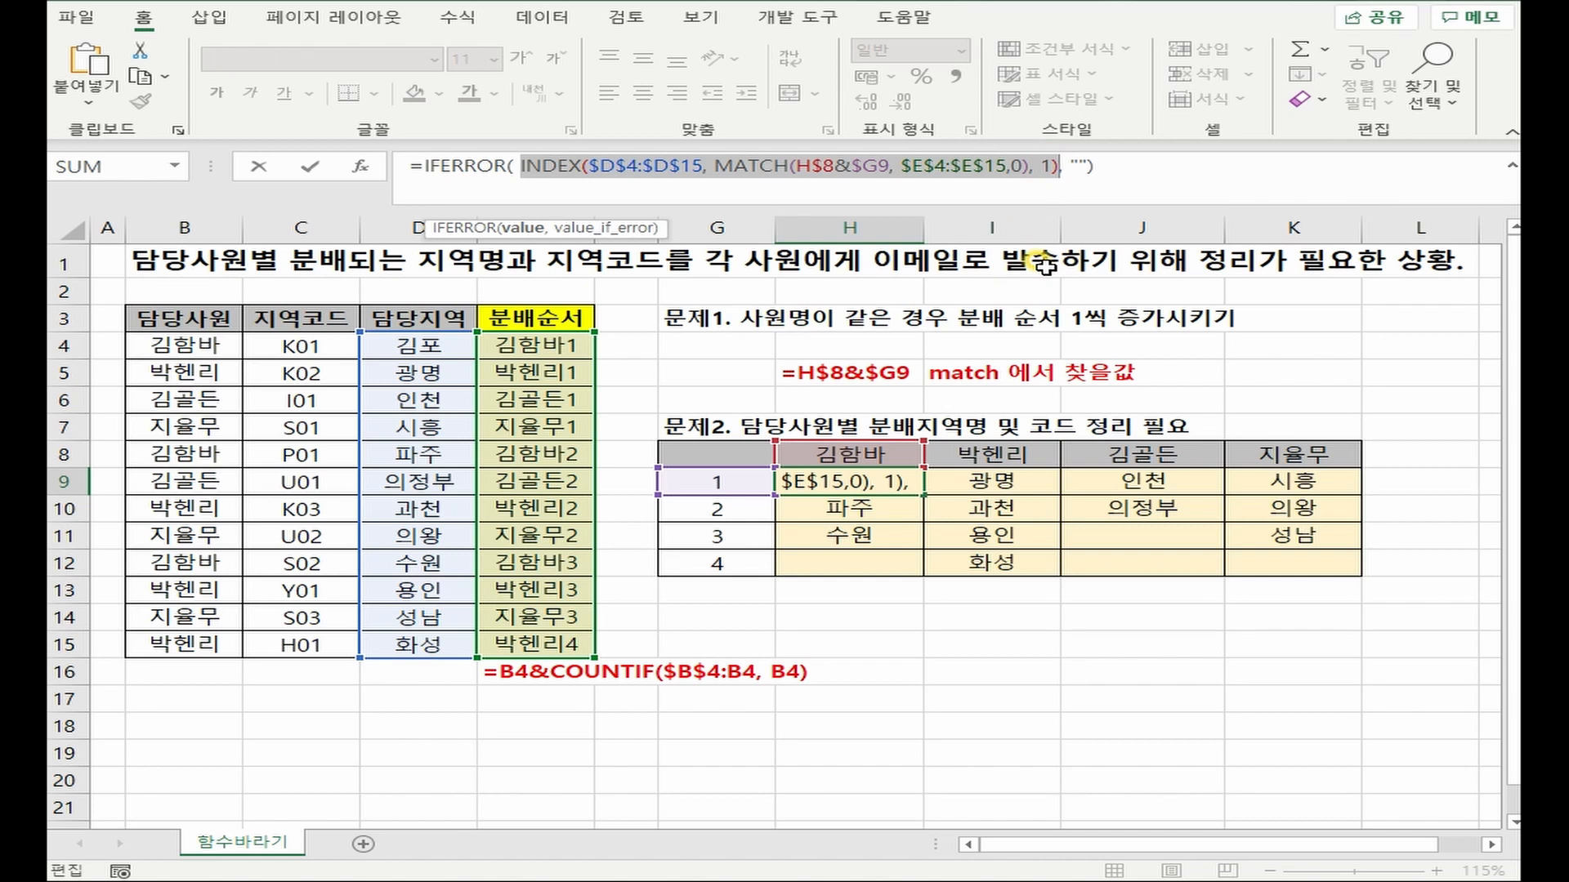
pyautogui.click(1095, 486)
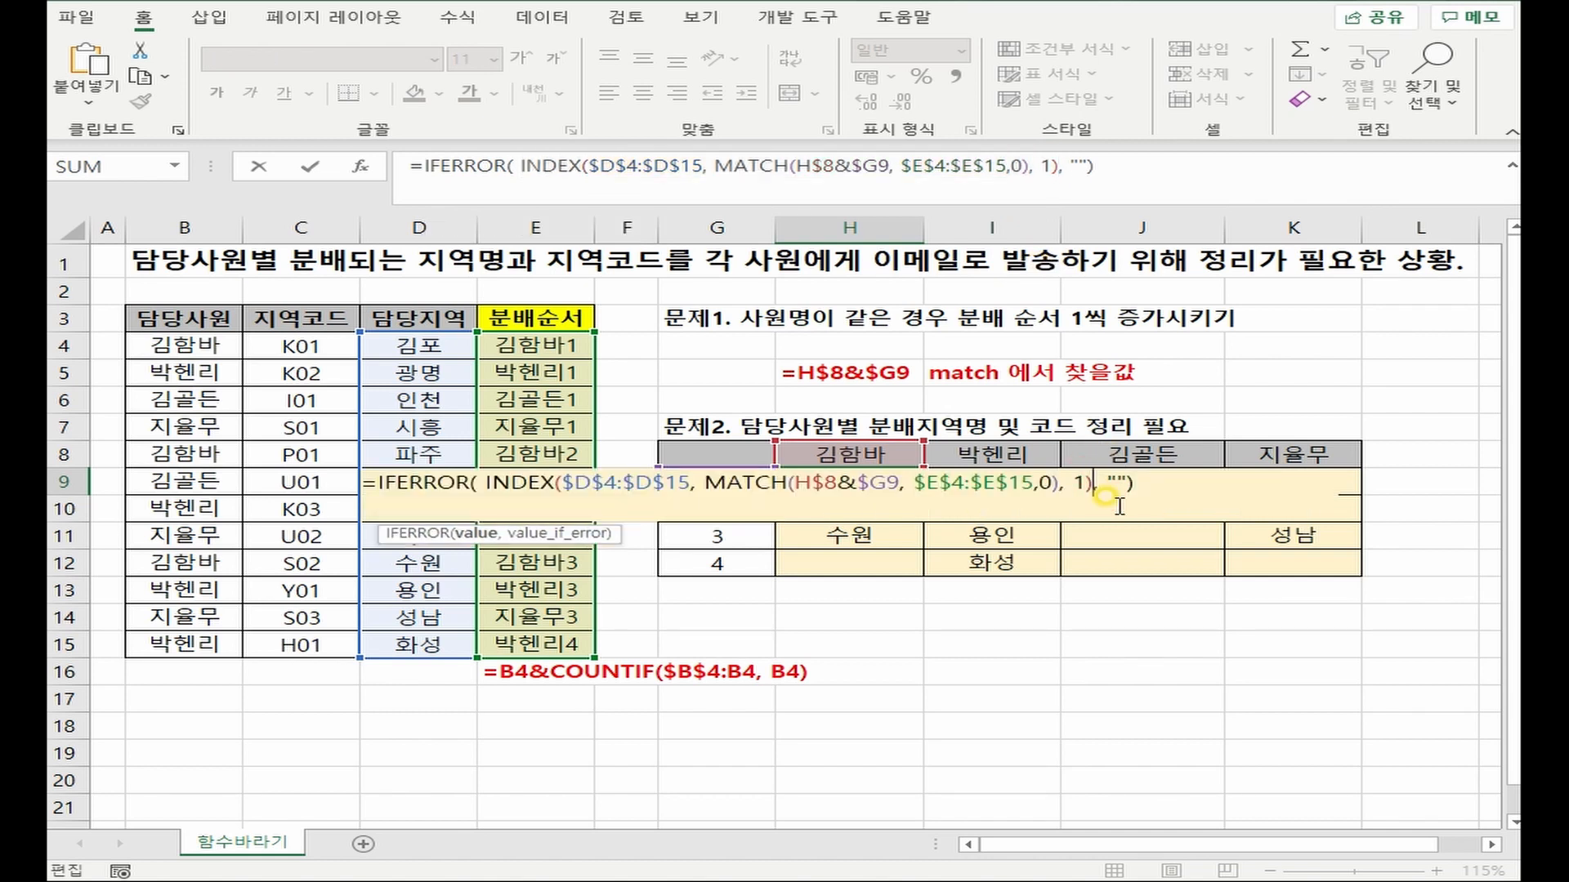
pyautogui.write('&')
pyautogui.hotkey('ctrl', 'v')
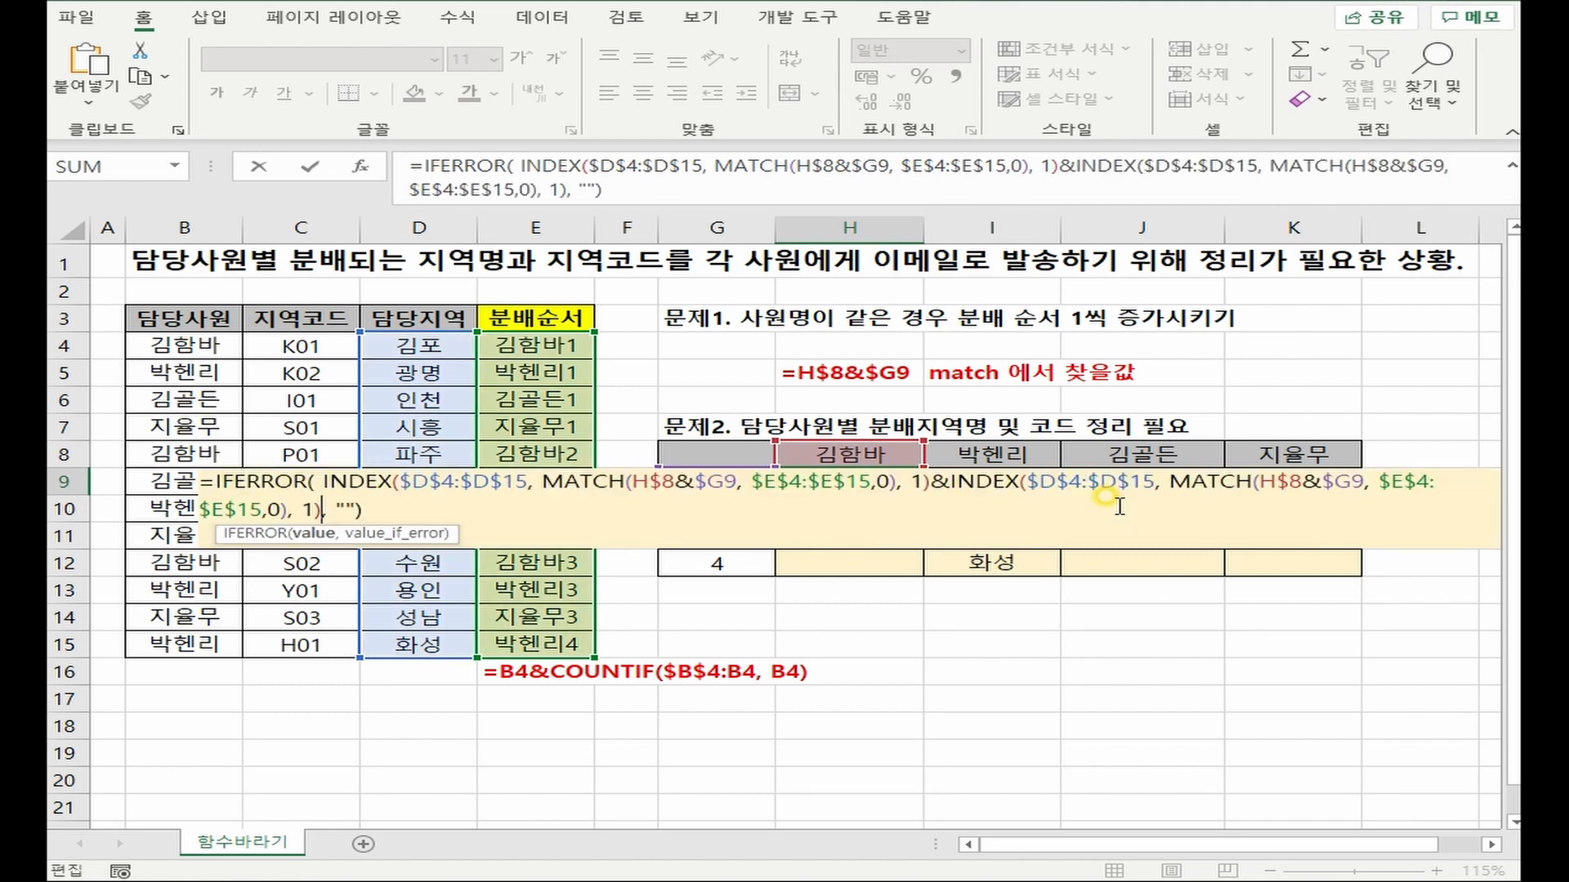
pyautogui.press('Return')
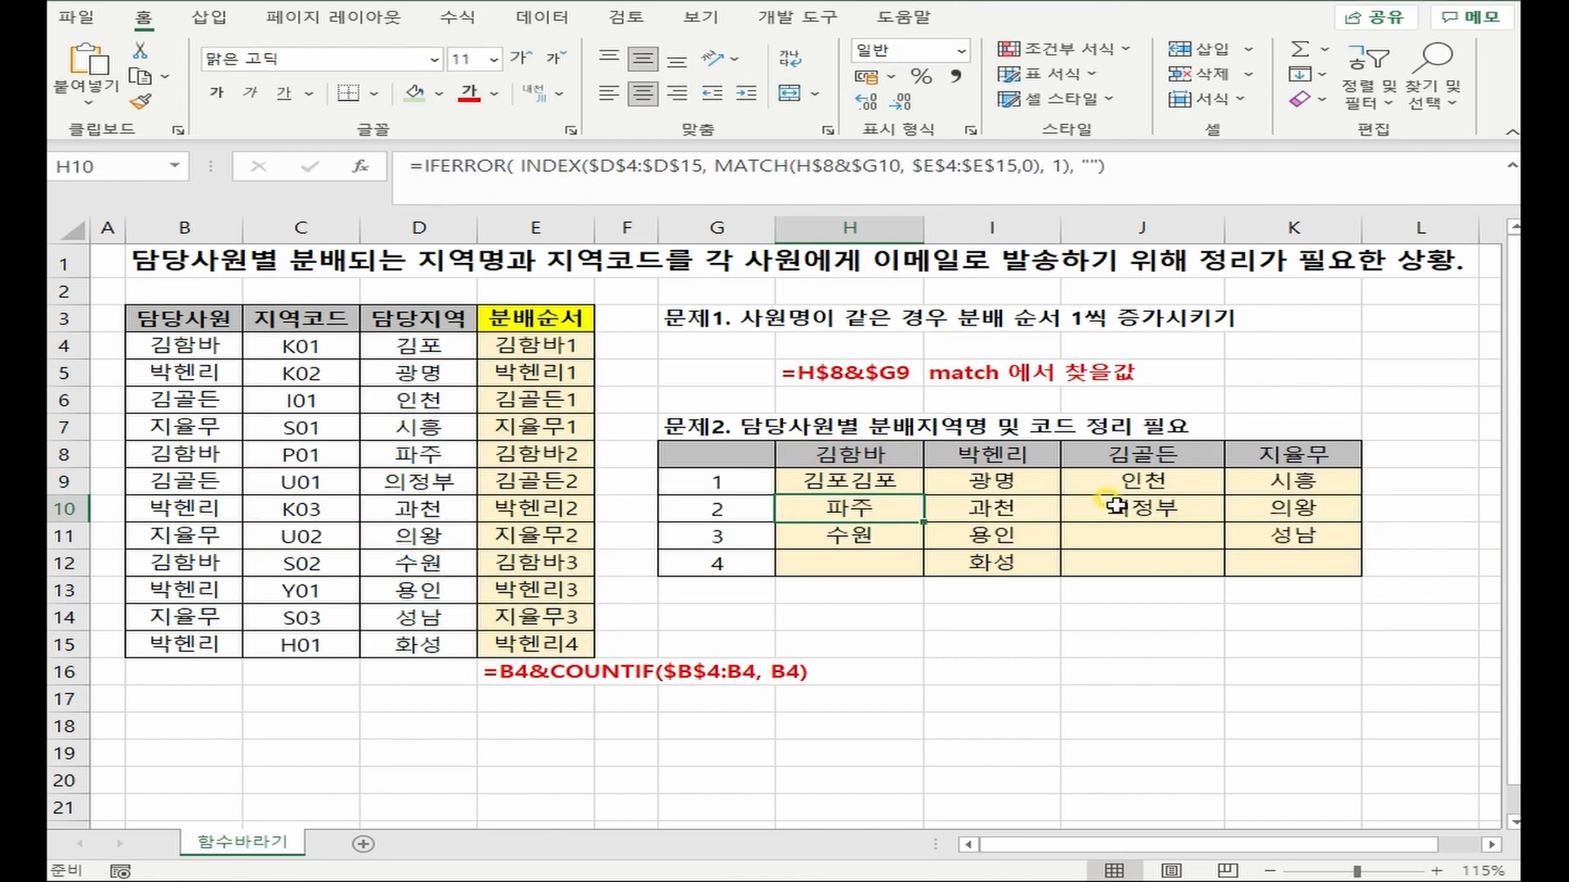
# - Change the second INDEX array in H9 to the region codes $C$4:$C$15 and fill the formula across H9:K12
pyautogui.doubleClick(882, 474)
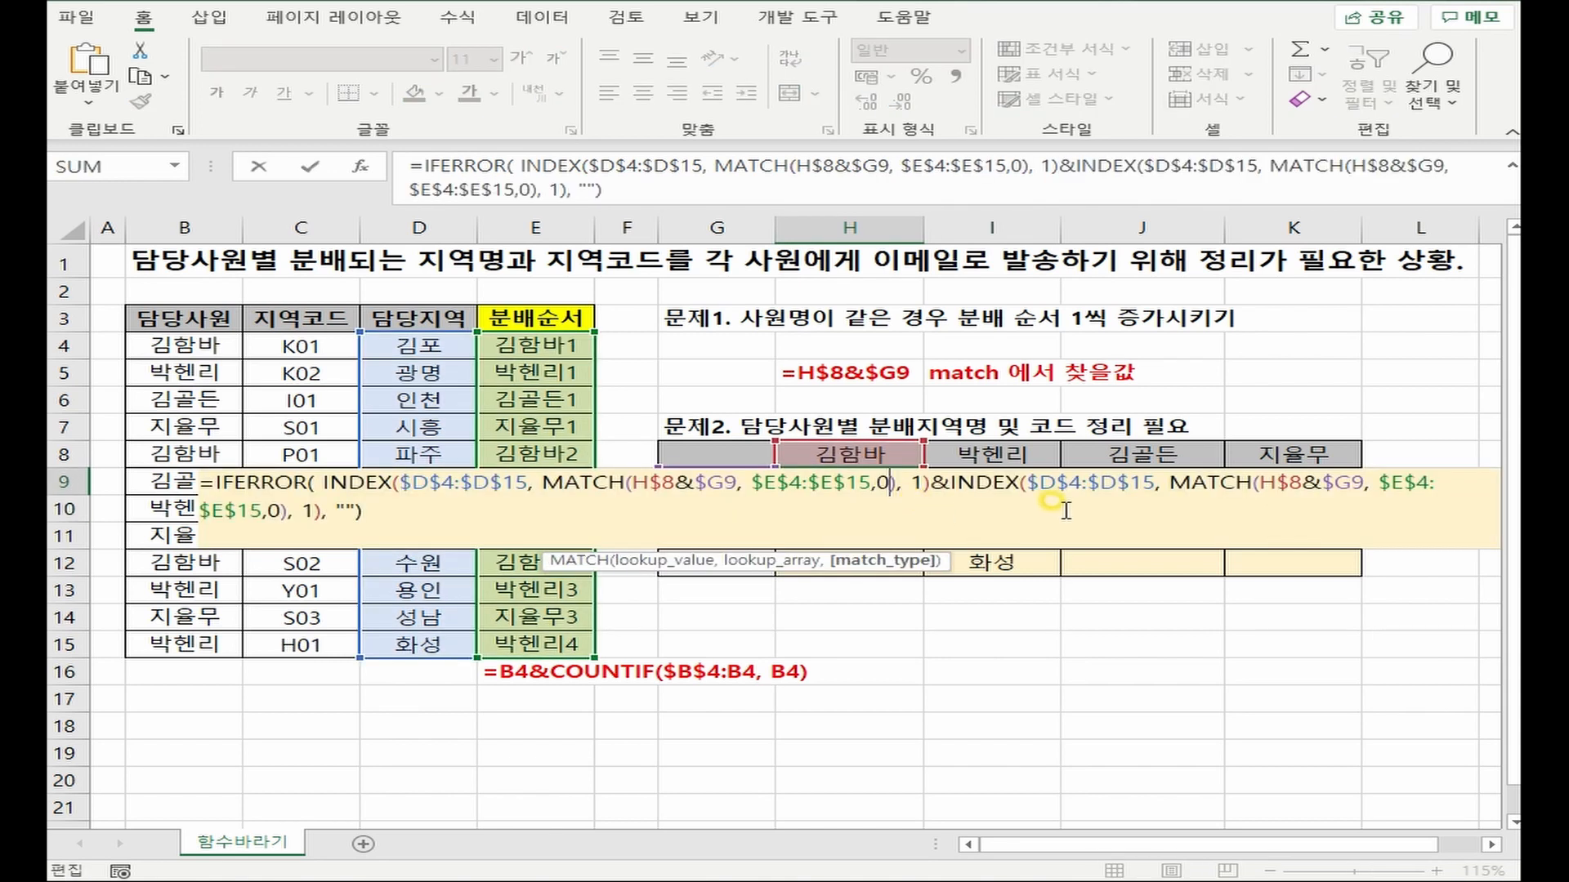
pyautogui.moveTo(1028, 486); pyautogui.dragTo(1151, 488)
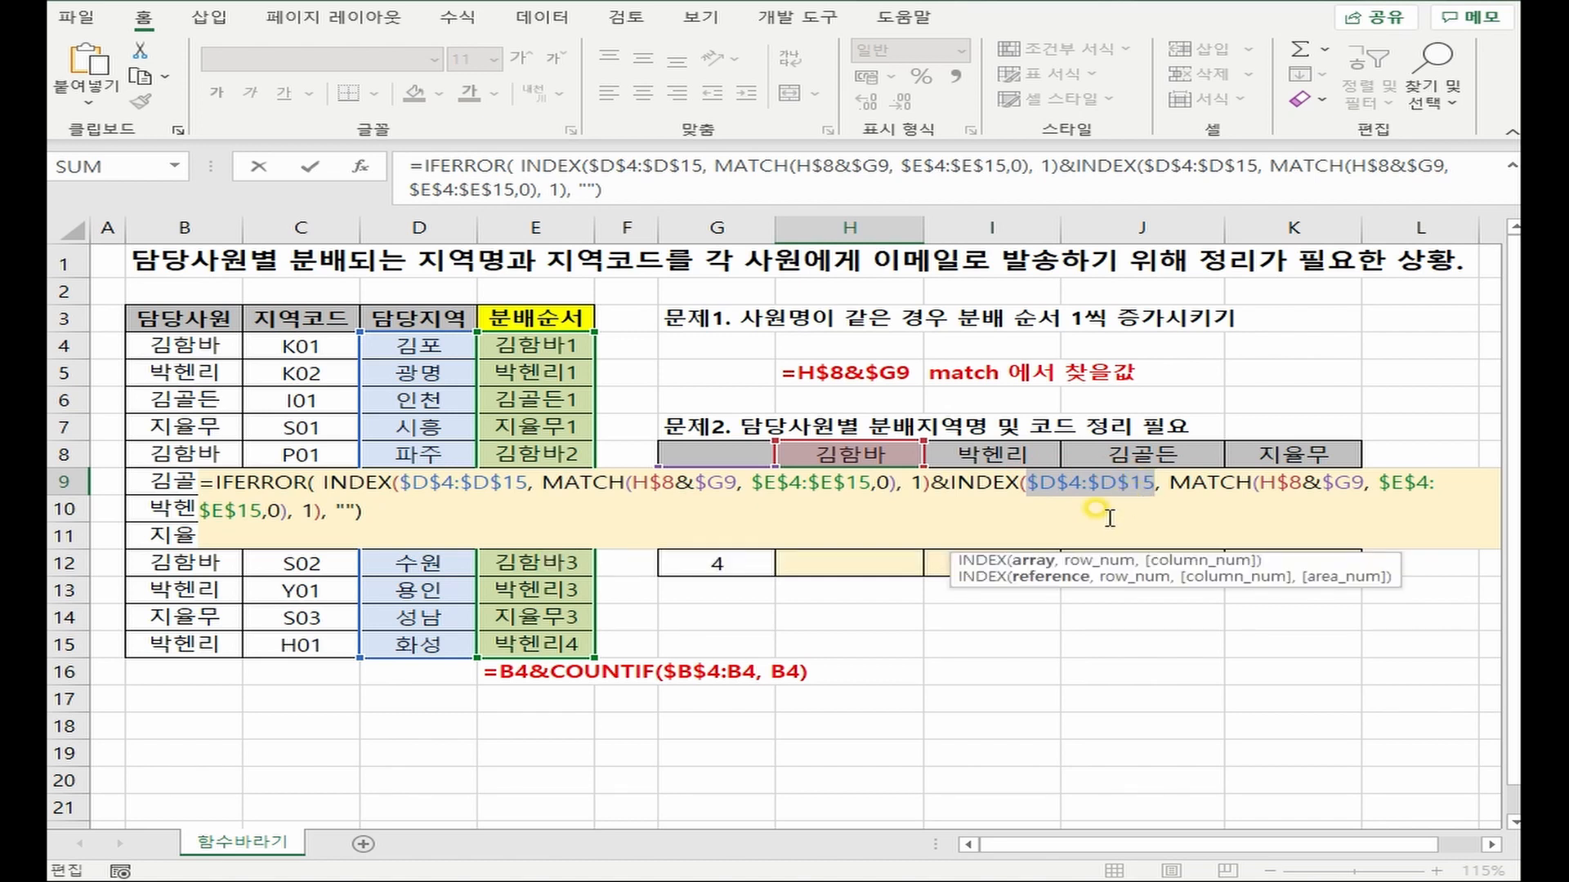
pyautogui.press('Delete')
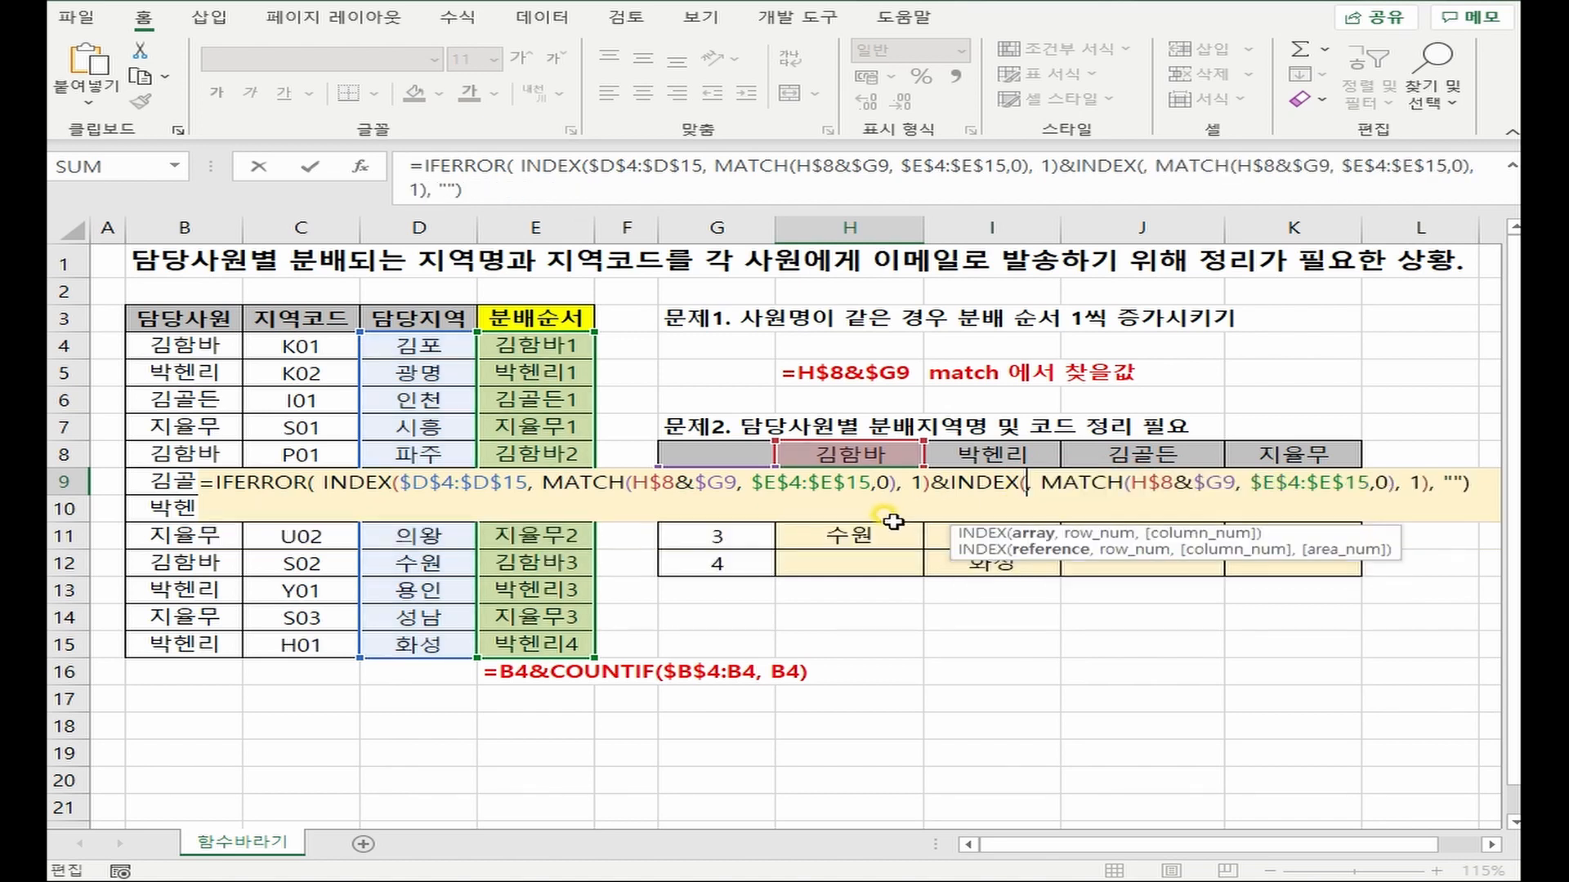
pyautogui.moveTo(303, 338); pyautogui.dragTo(313, 630)
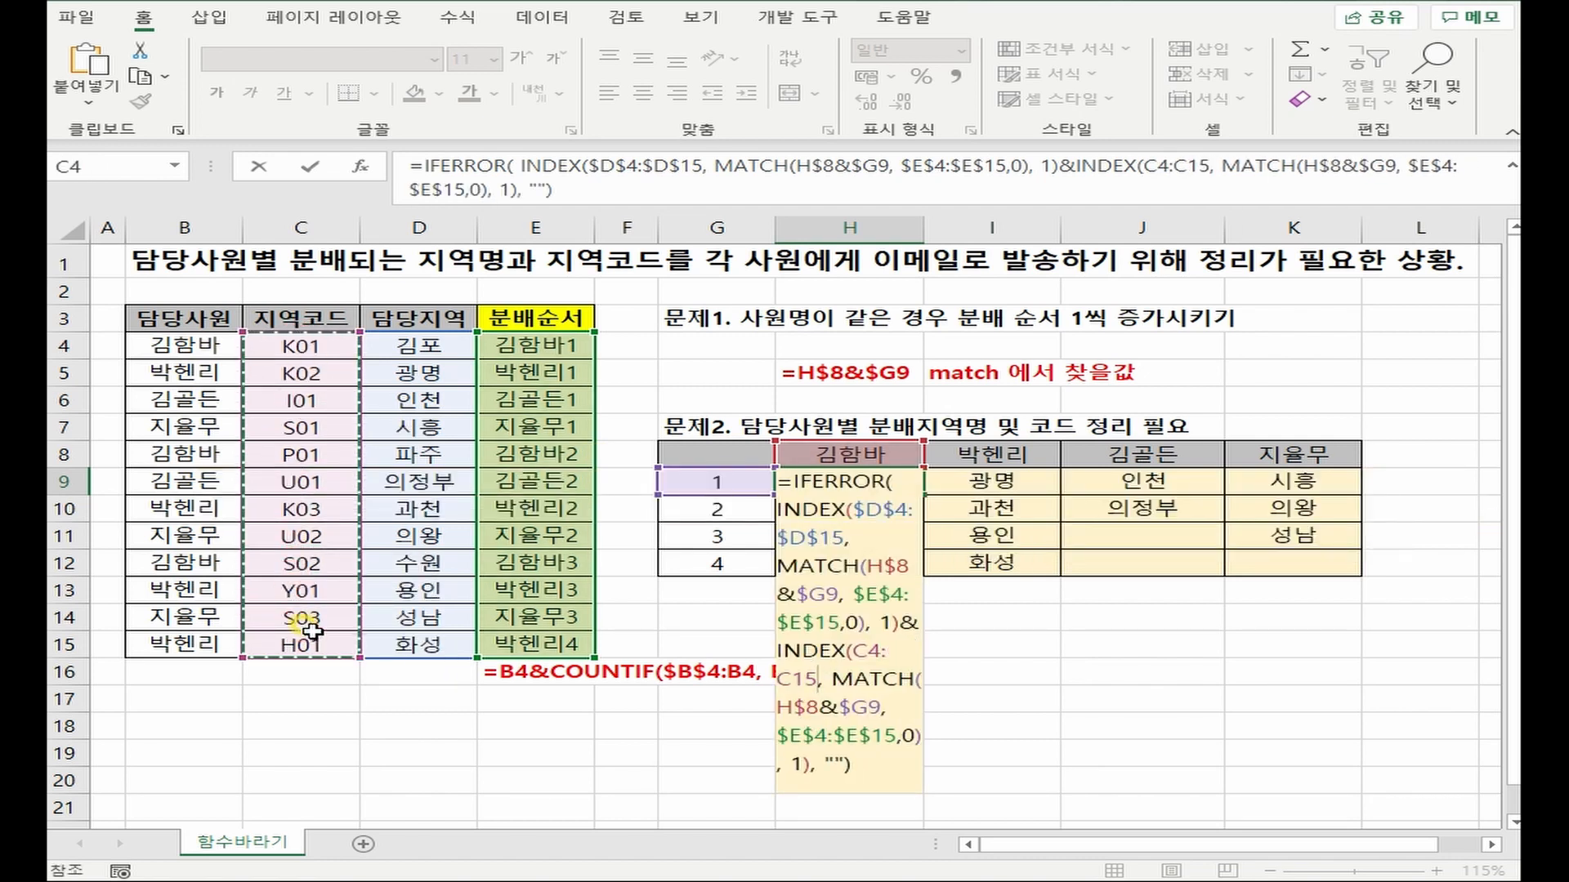
pyautogui.press('F4')
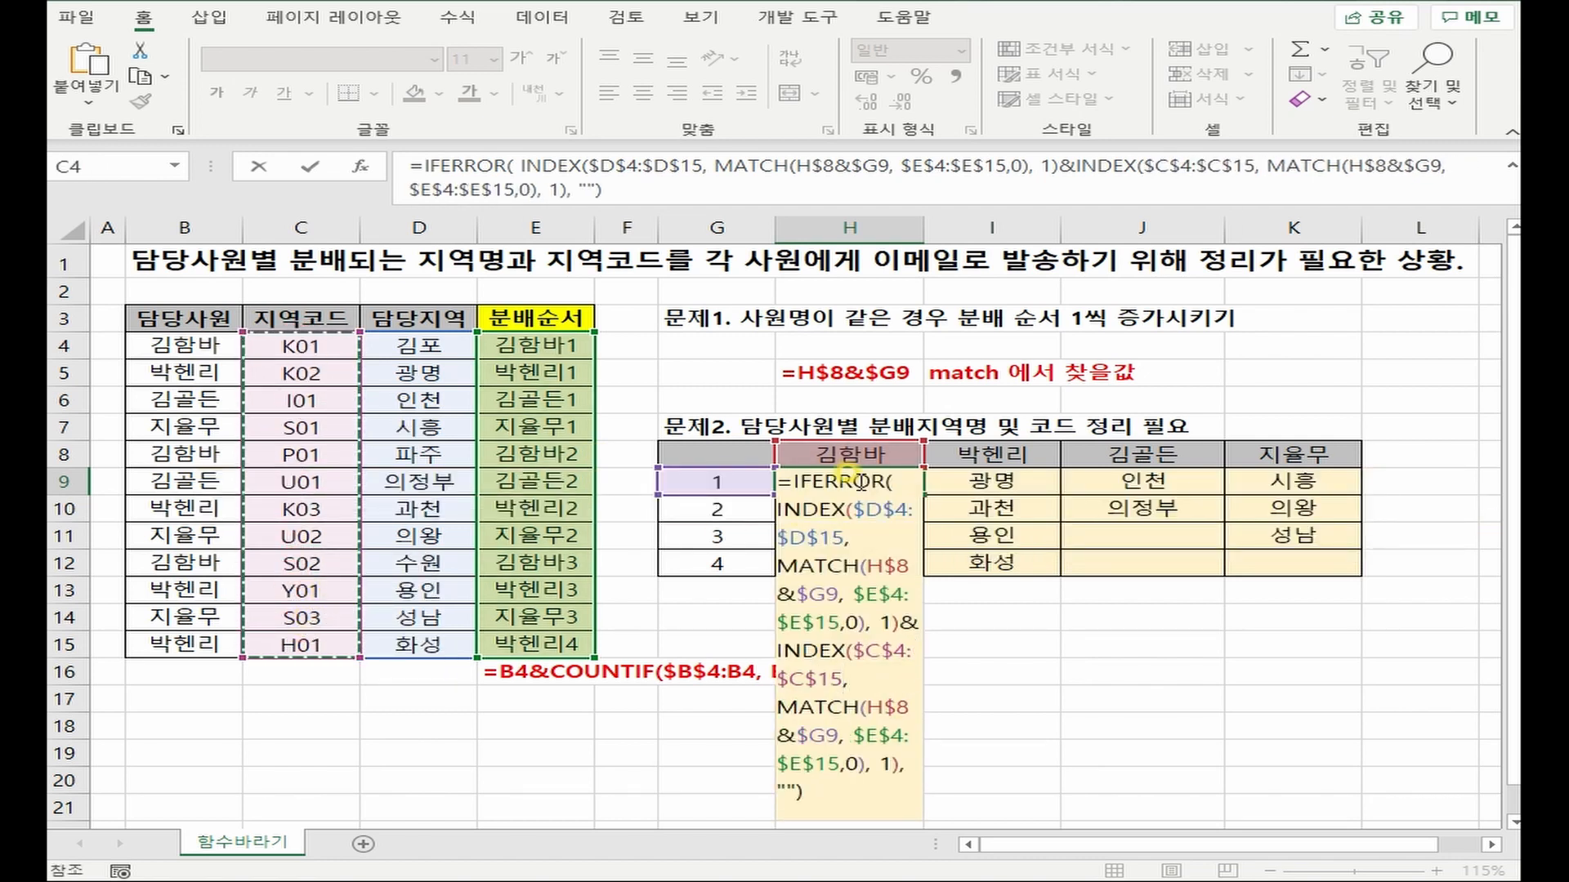
pyautogui.press('Return')
pyautogui.click(895, 484)
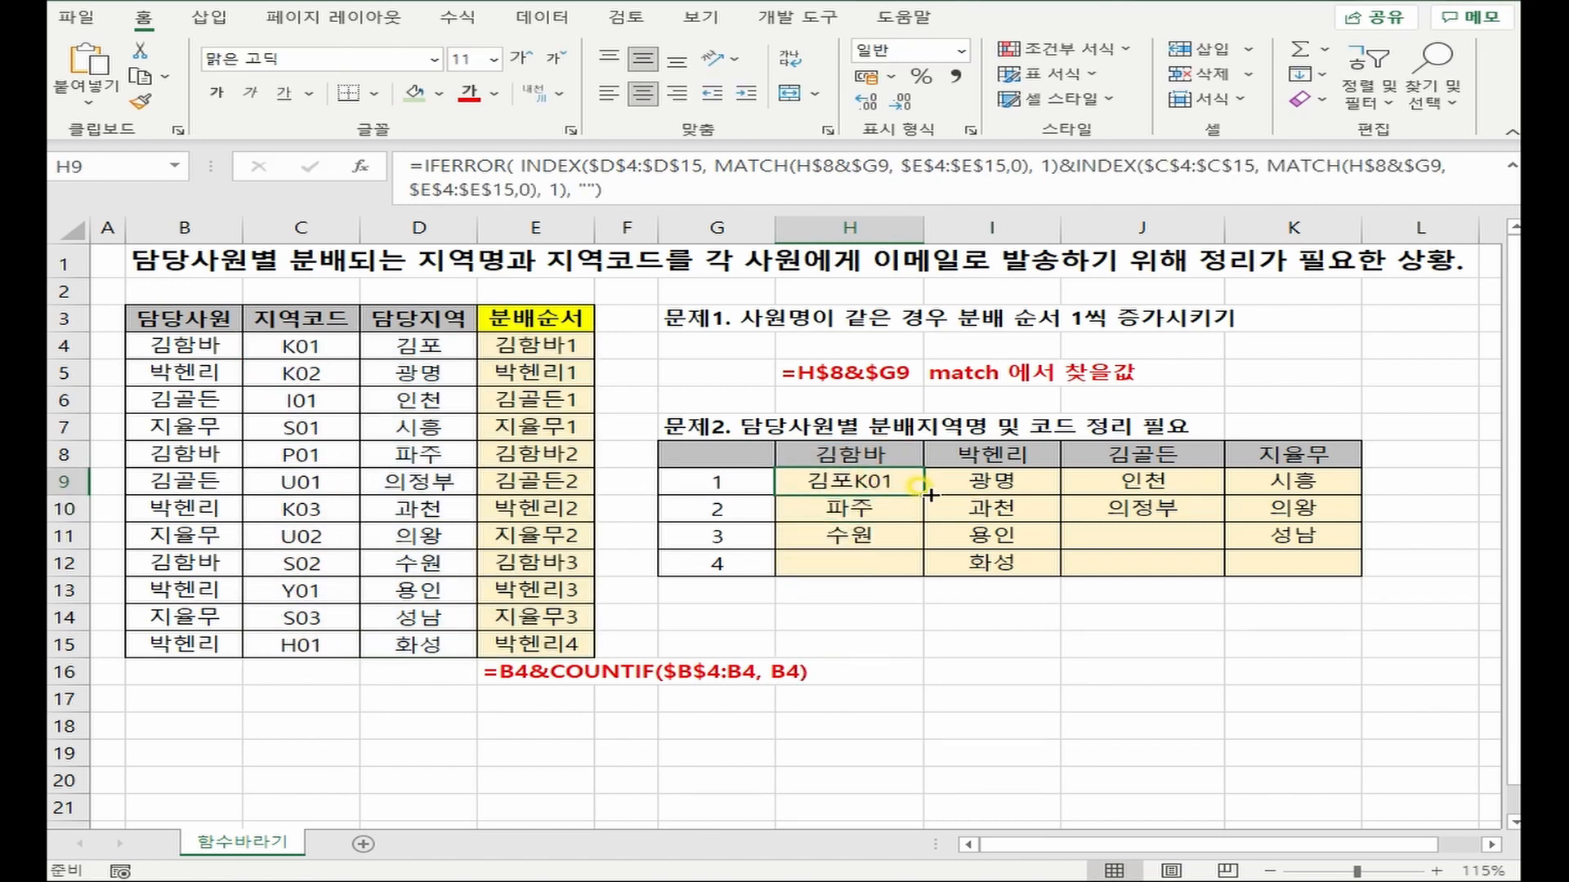
pyautogui.moveTo(924, 494); pyautogui.dragTo(924, 565)
pyautogui.moveTo(924, 576); pyautogui.dragTo(1340, 566)
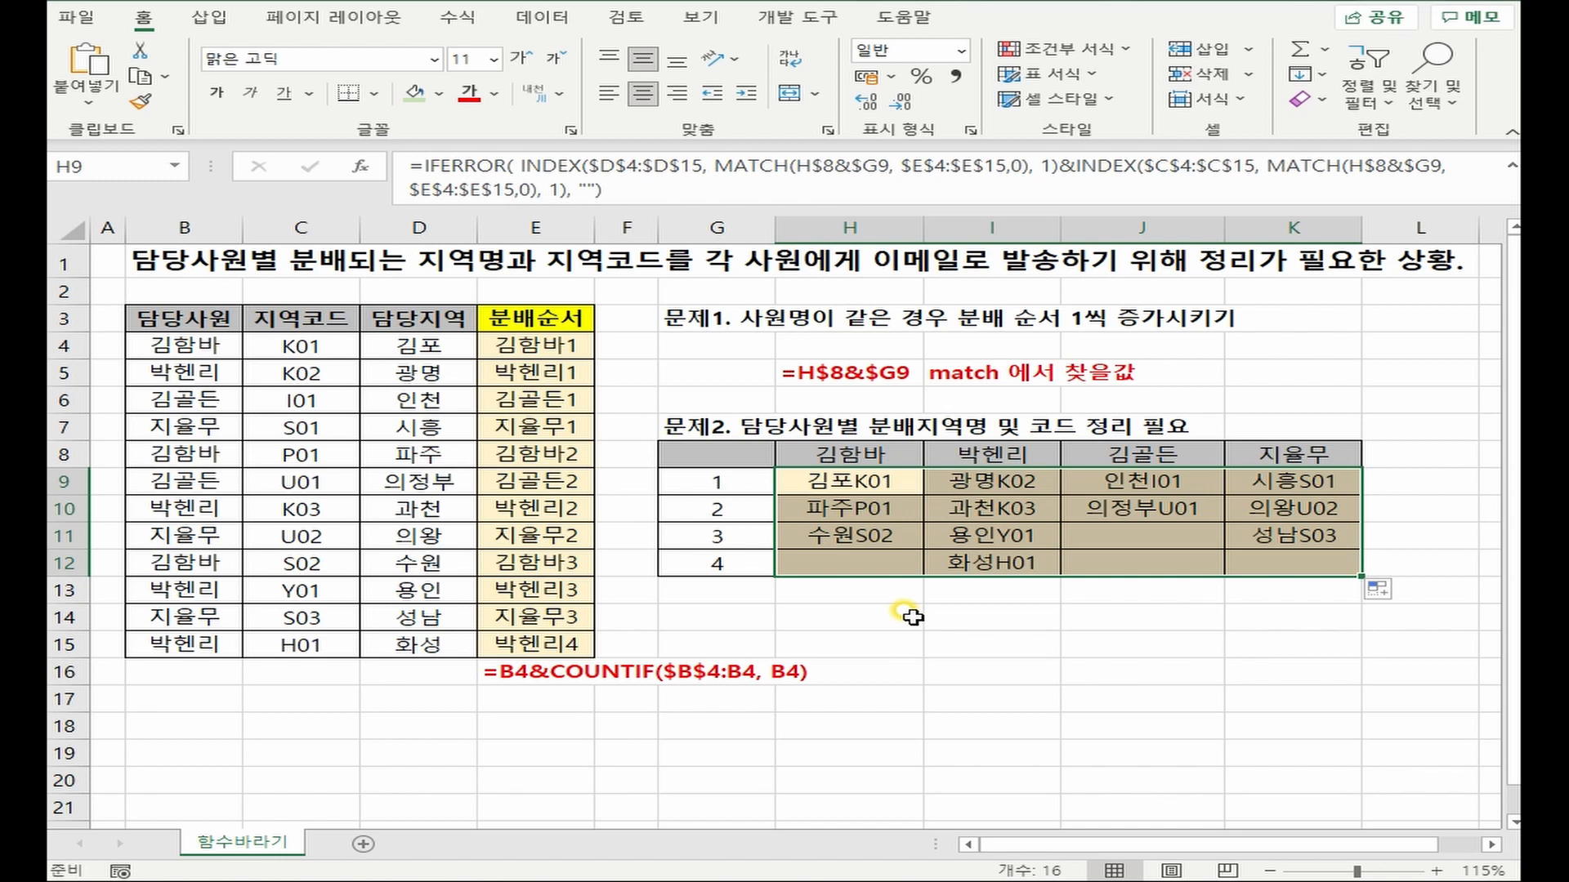
# - Insert " ["& before the second INDEX in H9's formula to put a space and opening bracket ahead of the region code
pyautogui.click(872, 484)
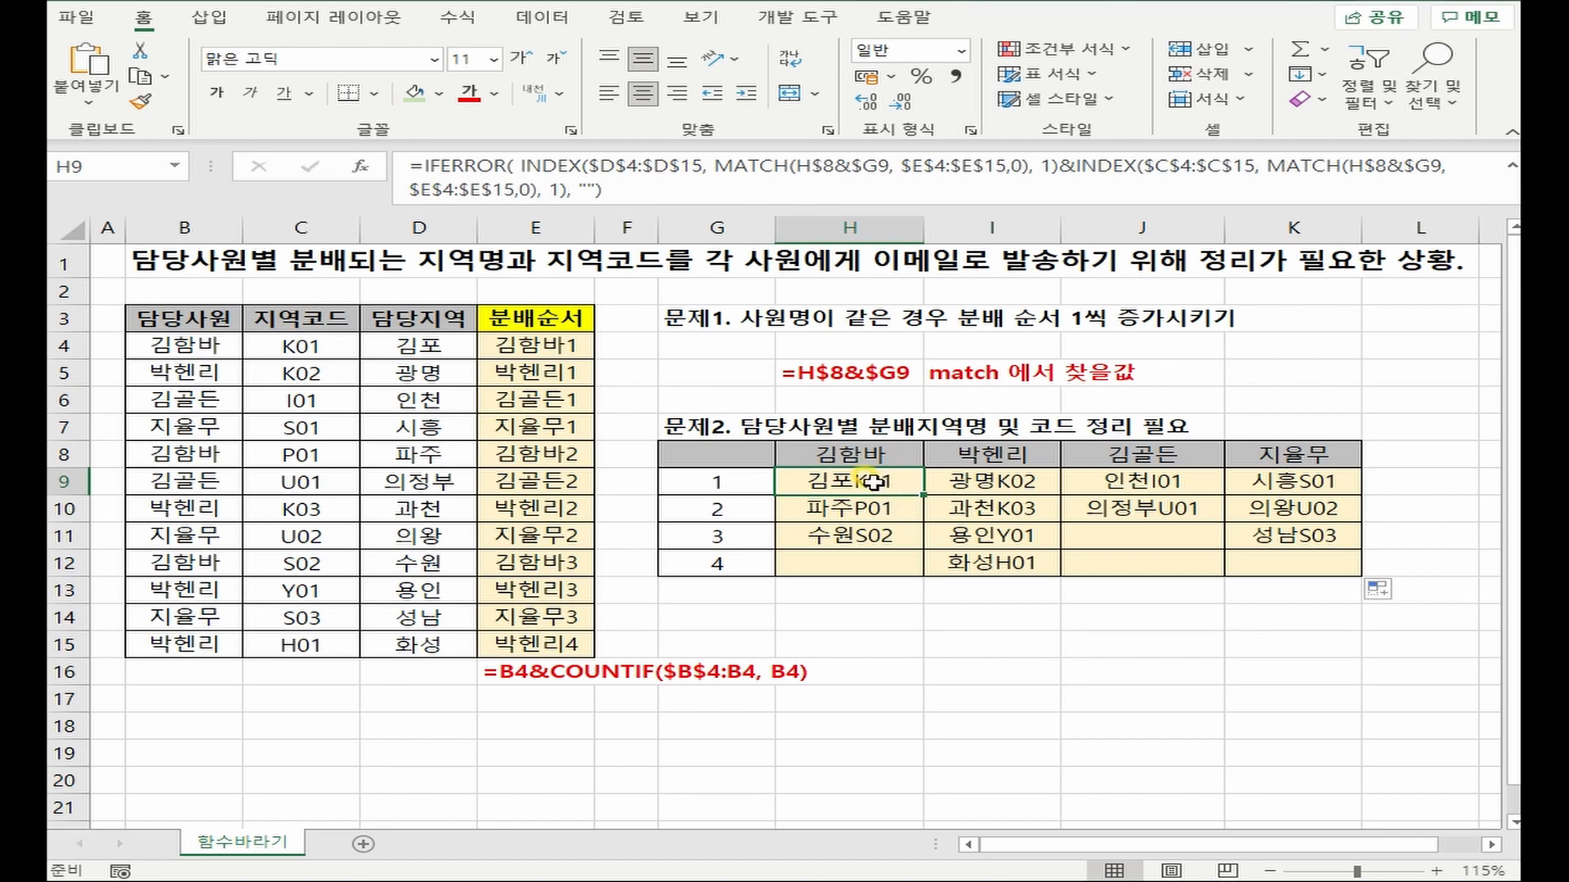
pyautogui.click(1080, 167)
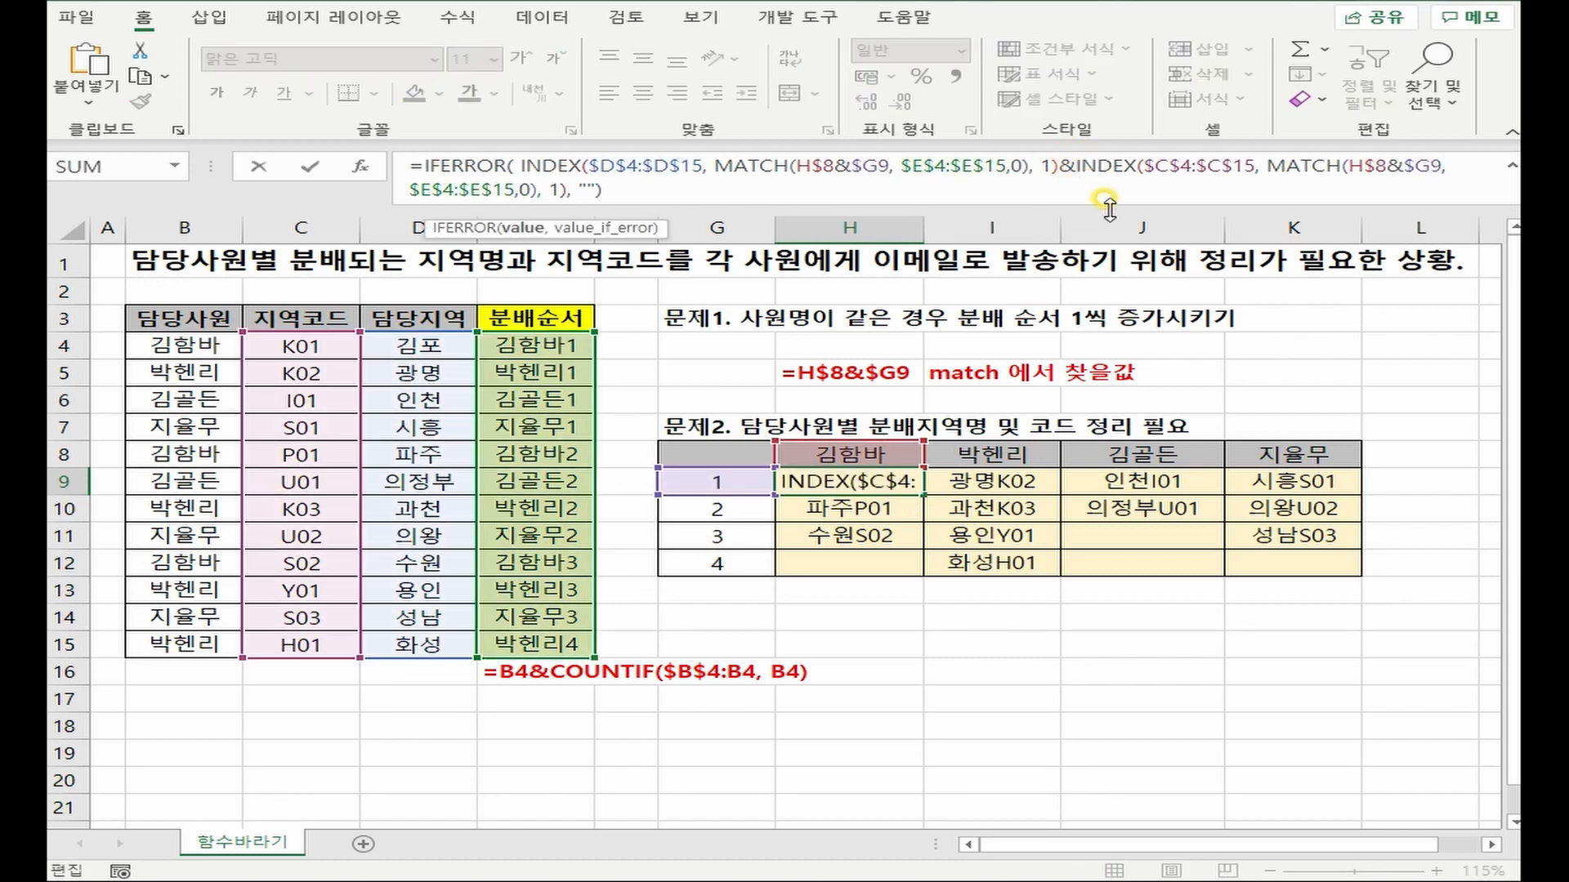
pyautogui.write('"')
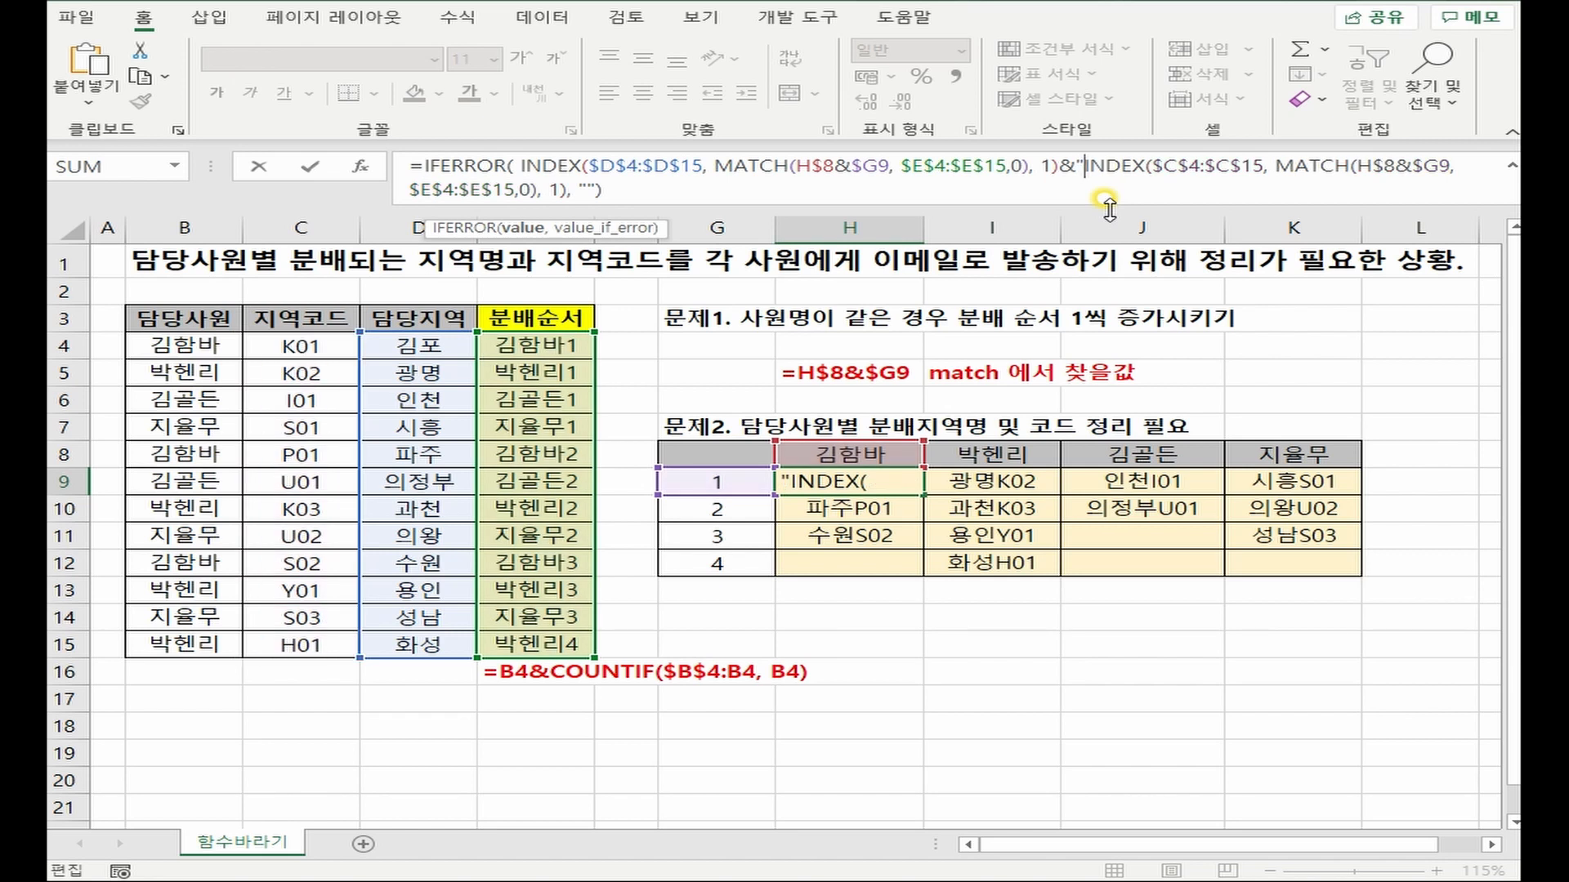
pyautogui.write(' [')
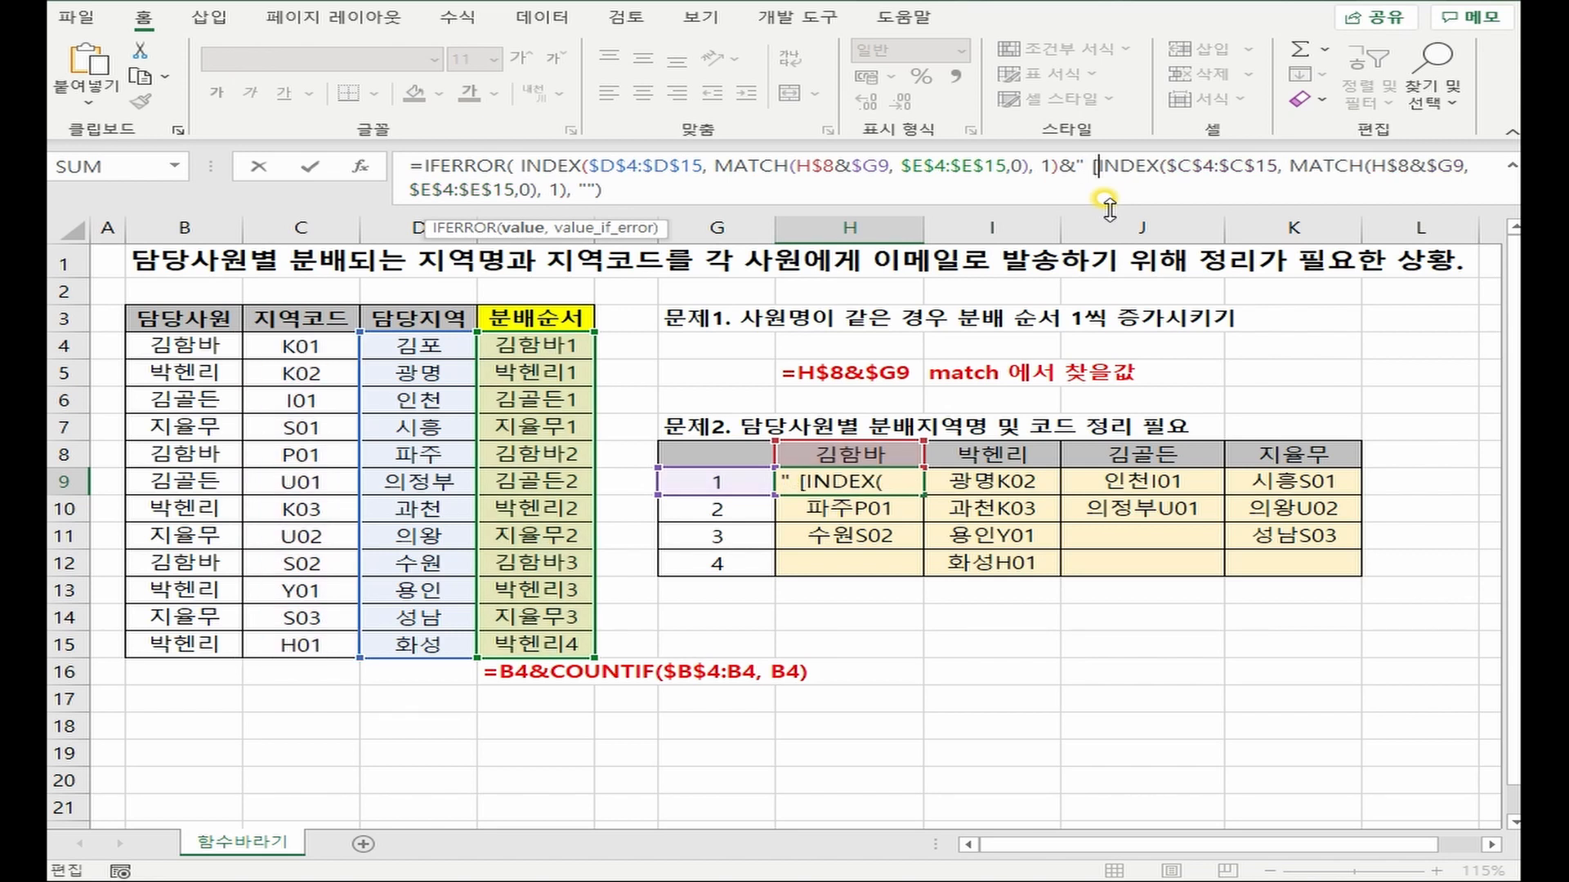
pyautogui.write('"')
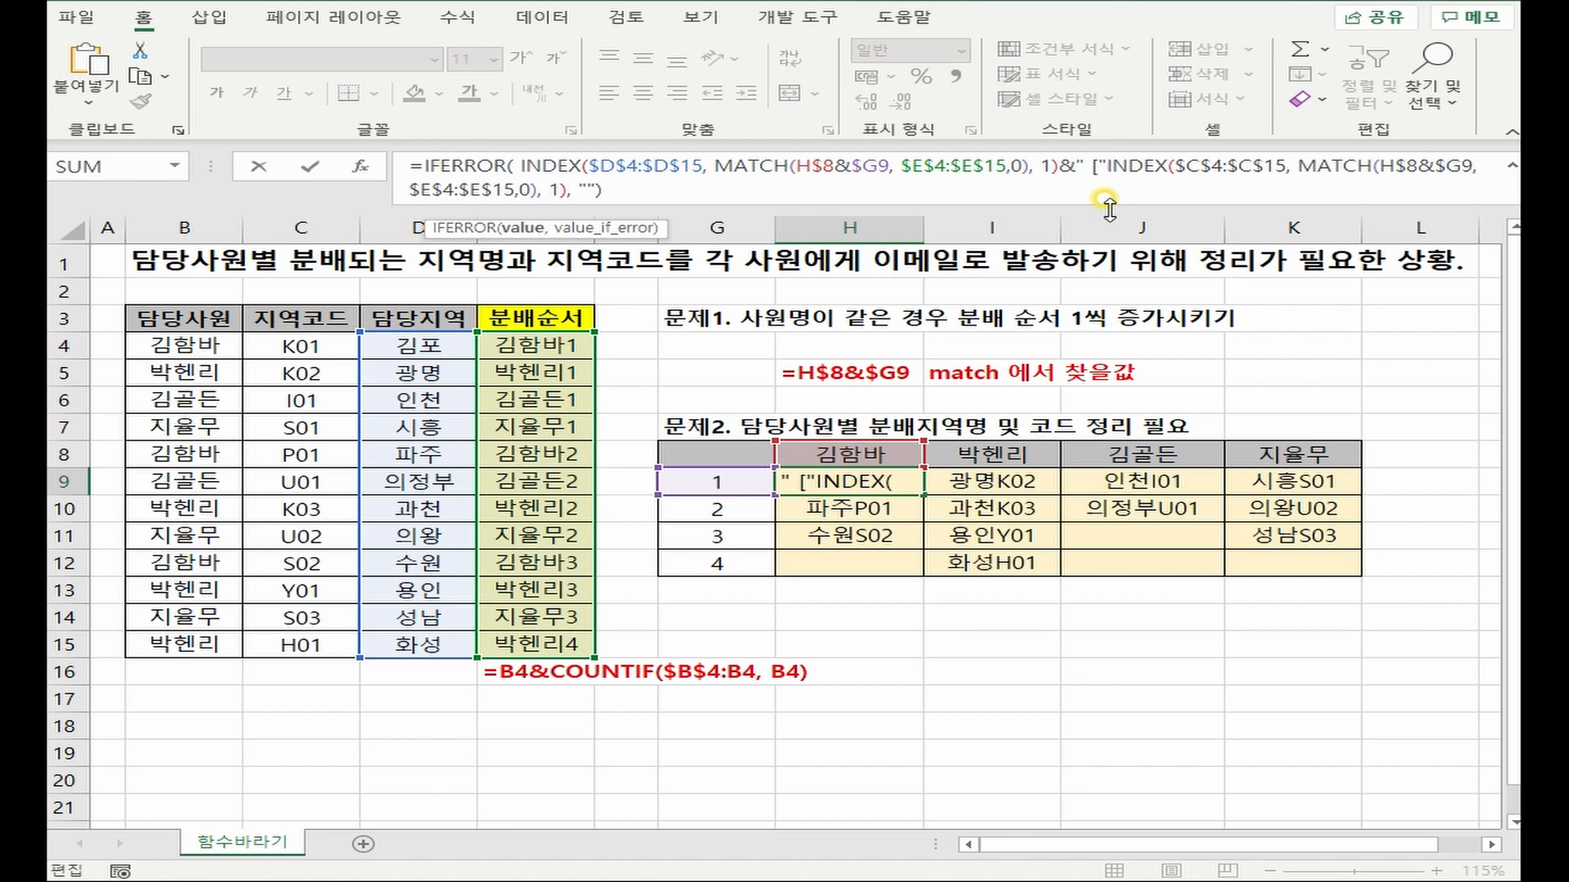
pyautogui.write('&')
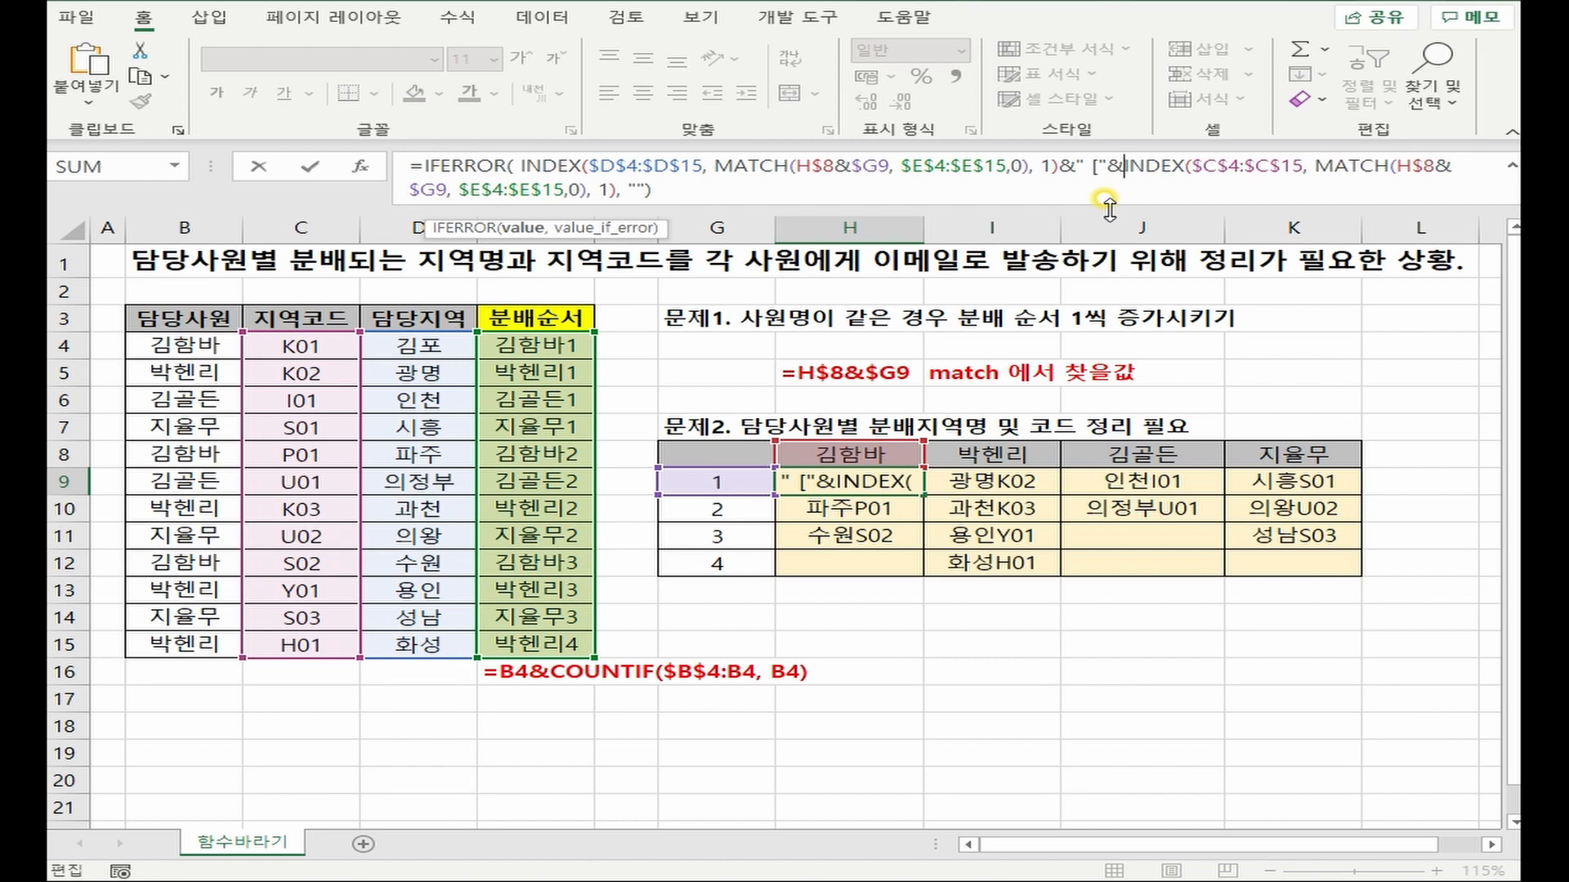
pyautogui.press('Return')
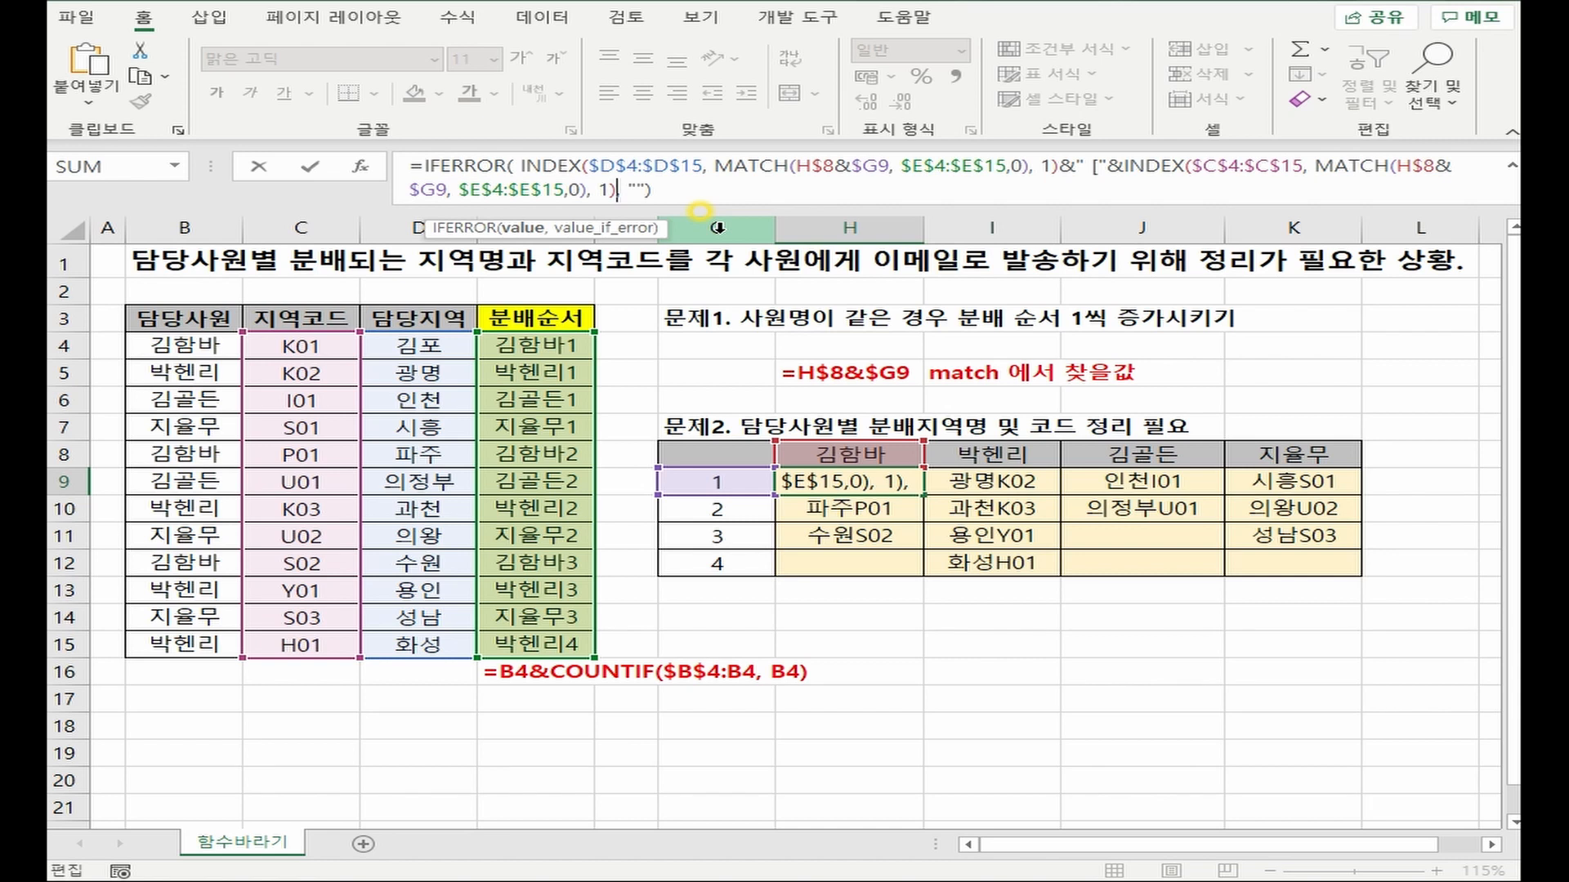
# - Add &"]" after the second INDEX expression in H9 and fill the updated formula across H9:K12
pyautogui.write('&"]')
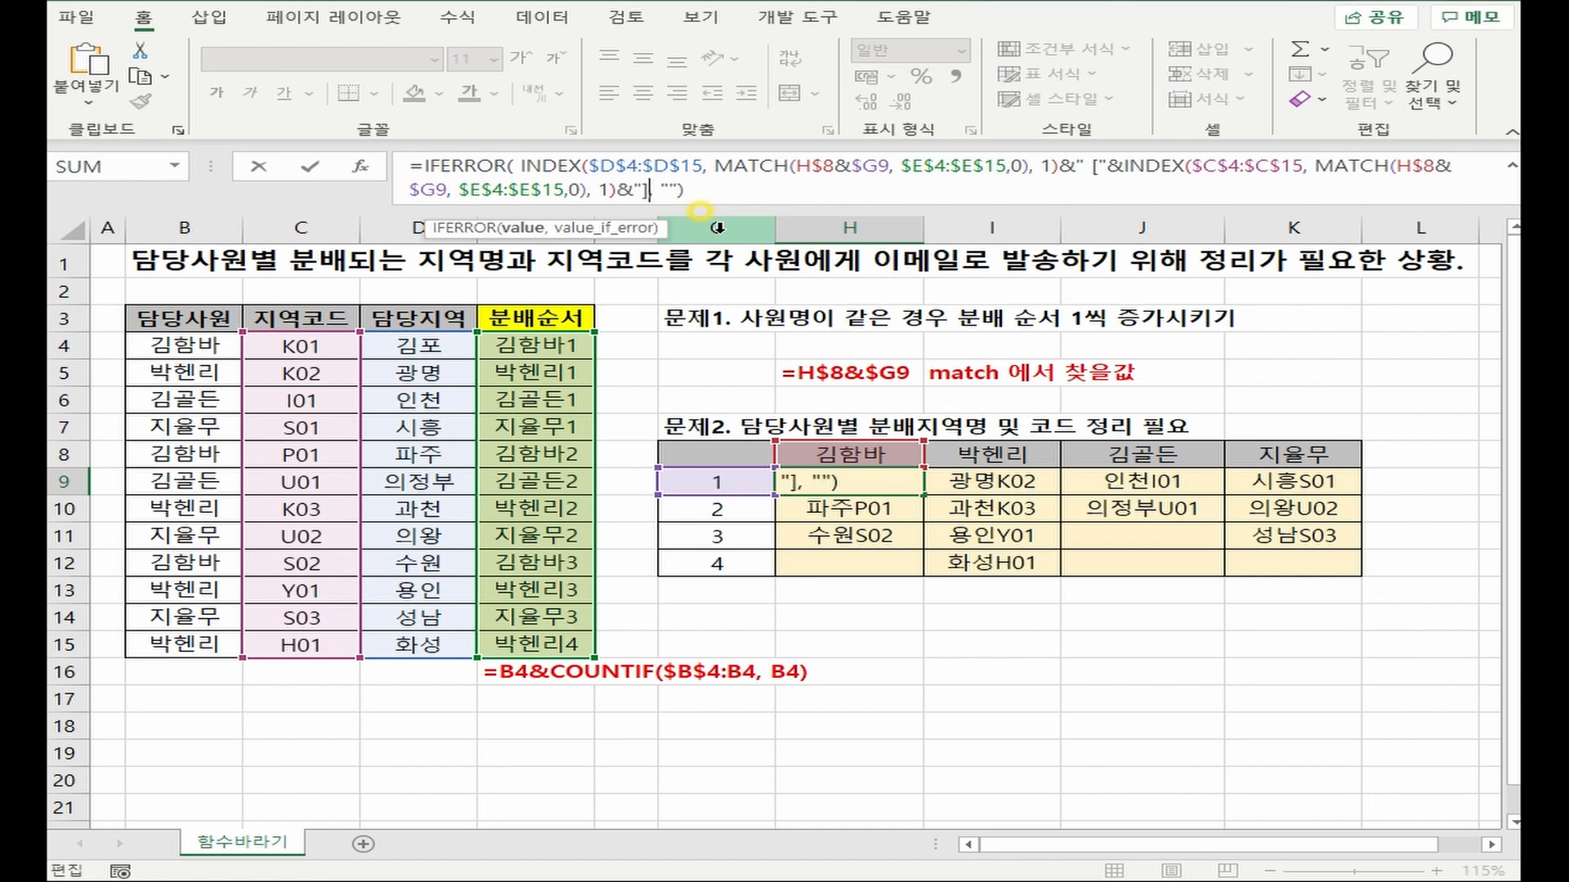
pyautogui.write('"')
pyautogui.press('Return')
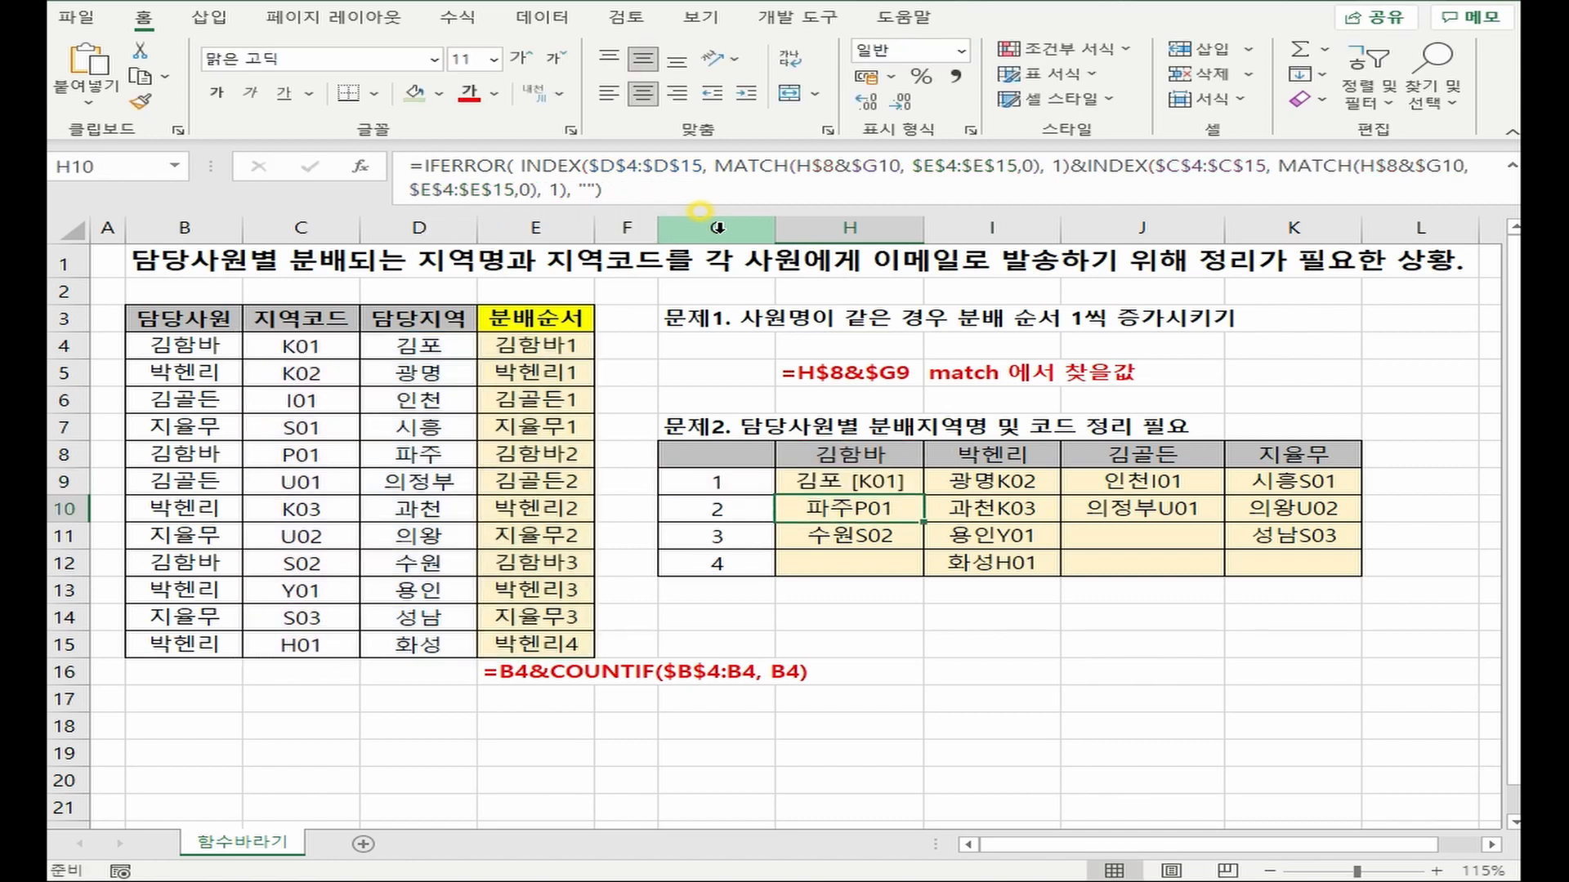
pyautogui.click(915, 489)
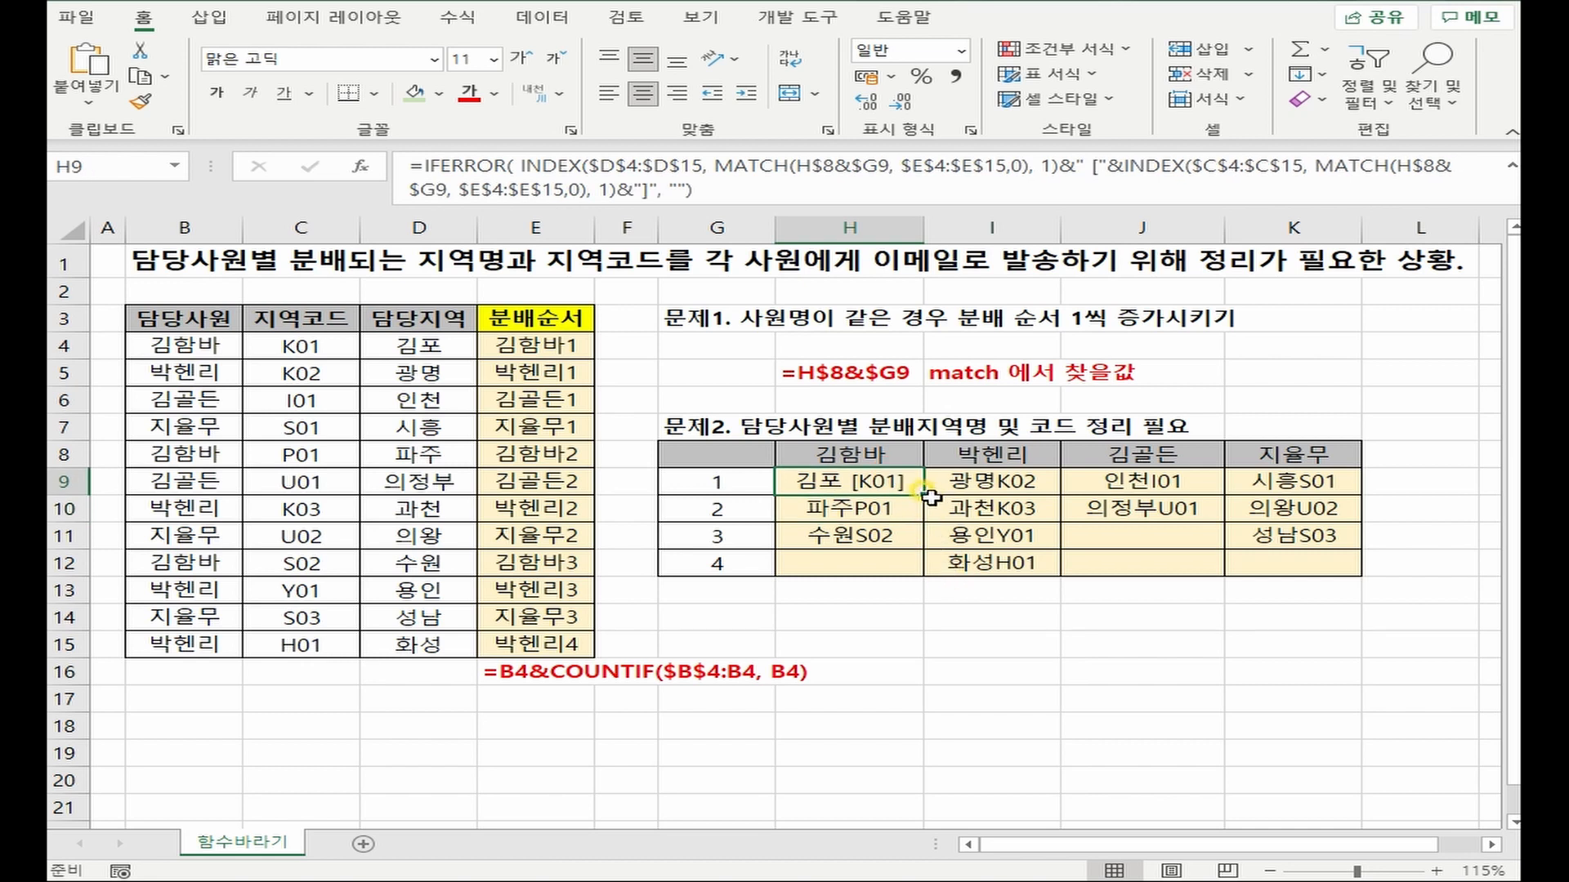
pyautogui.moveTo(931, 496); pyautogui.dragTo(1337, 573)
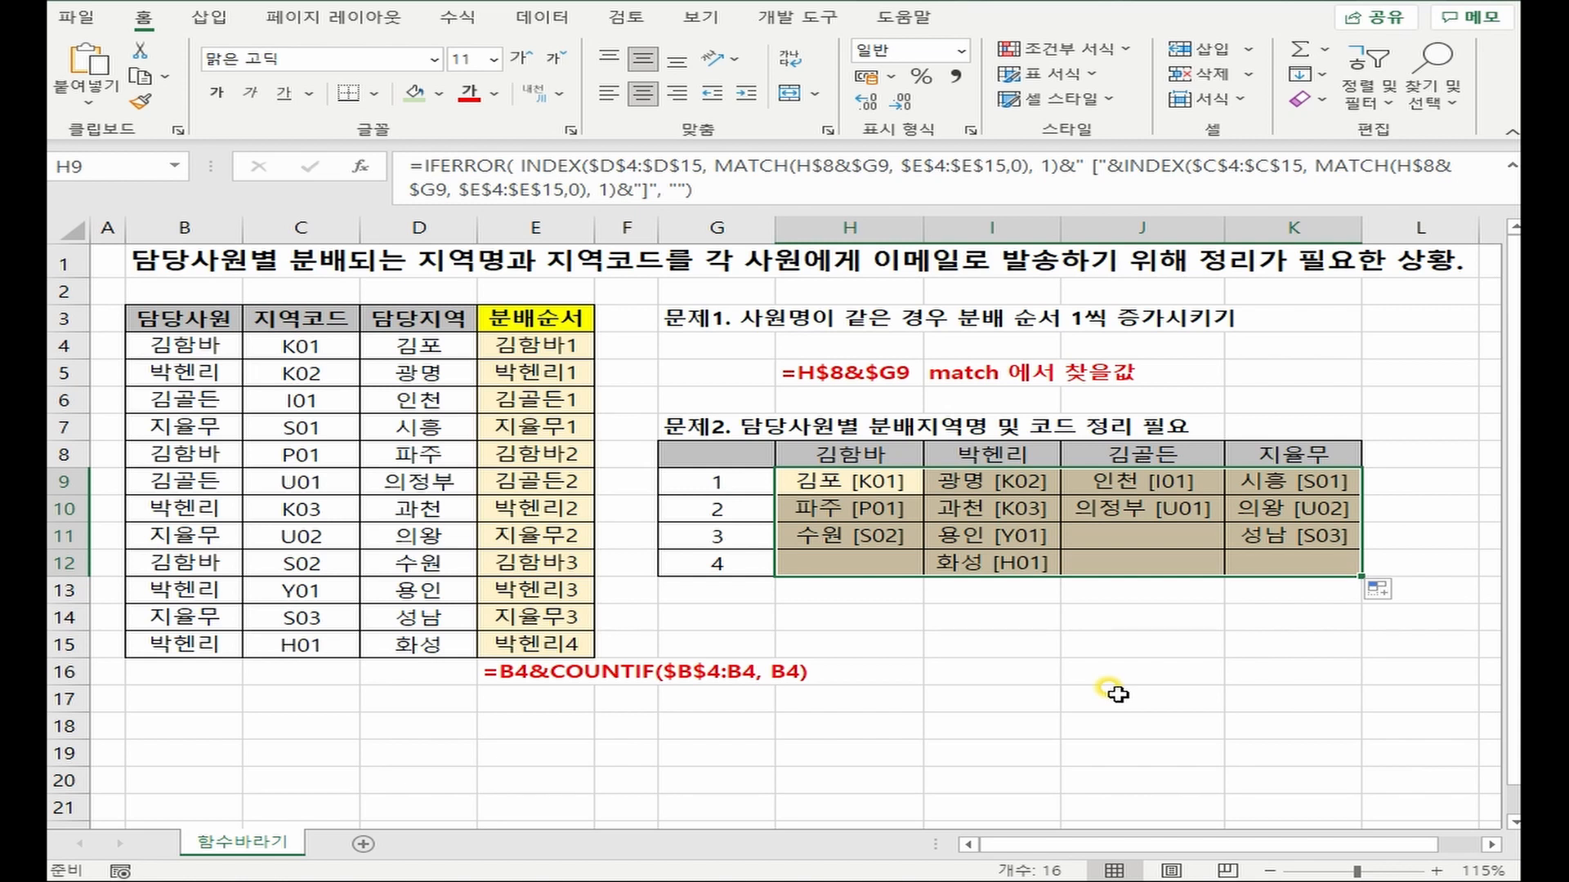
# - Review the regions and bracketed codes listed under the first two employees in H8:H11 and I8:I12
pyautogui.click(894, 483)
pyautogui.moveTo(862, 448); pyautogui.dragTo(866, 543)
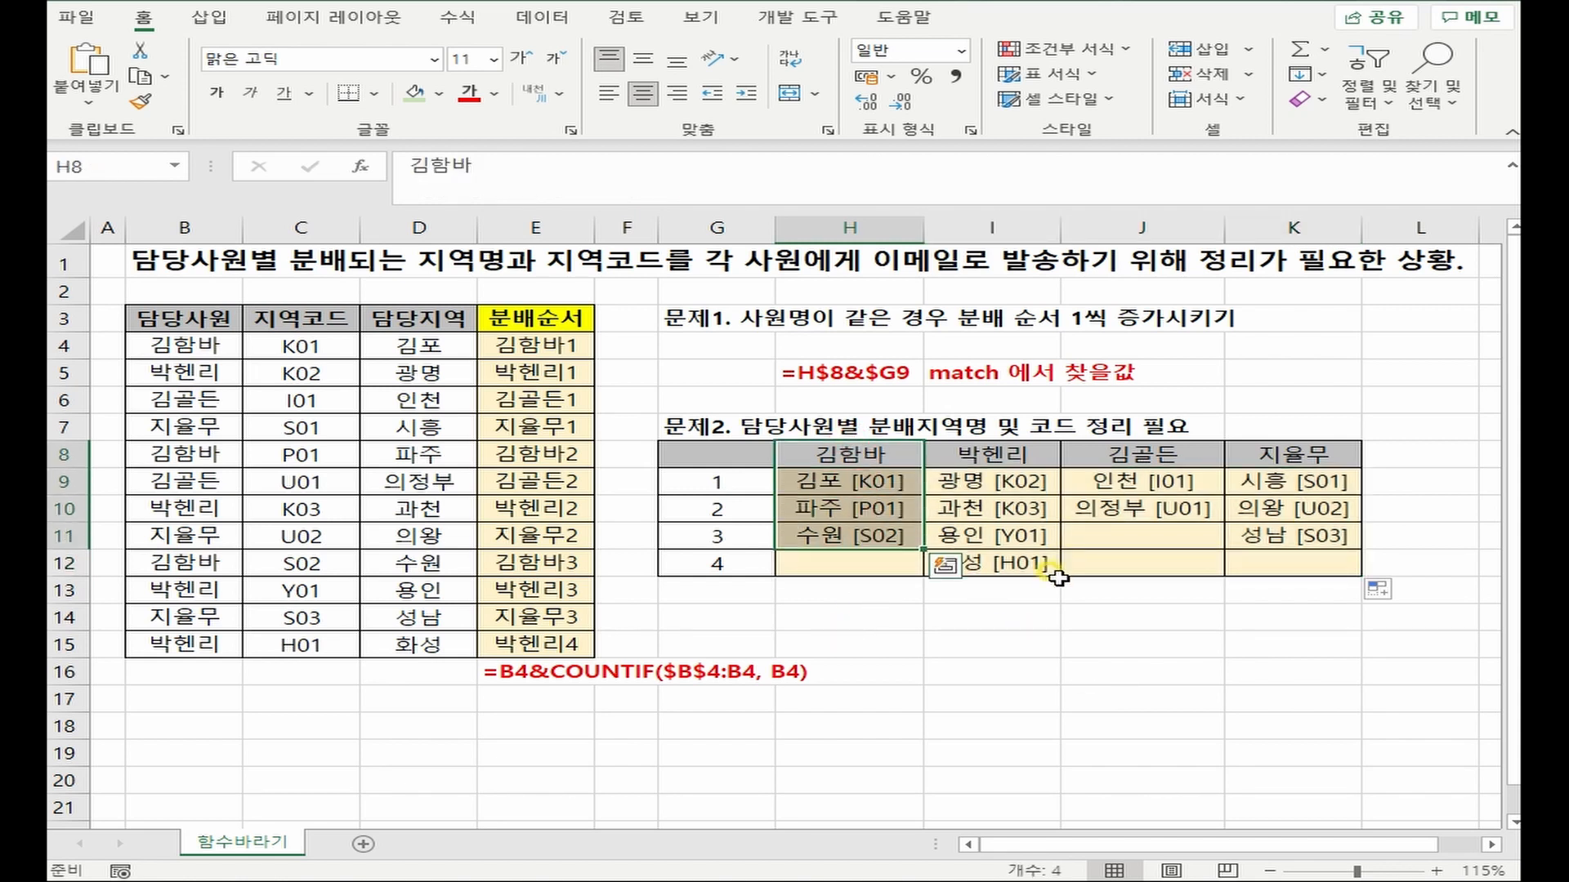
pyautogui.moveTo(1000, 452); pyautogui.dragTo(1013, 562)
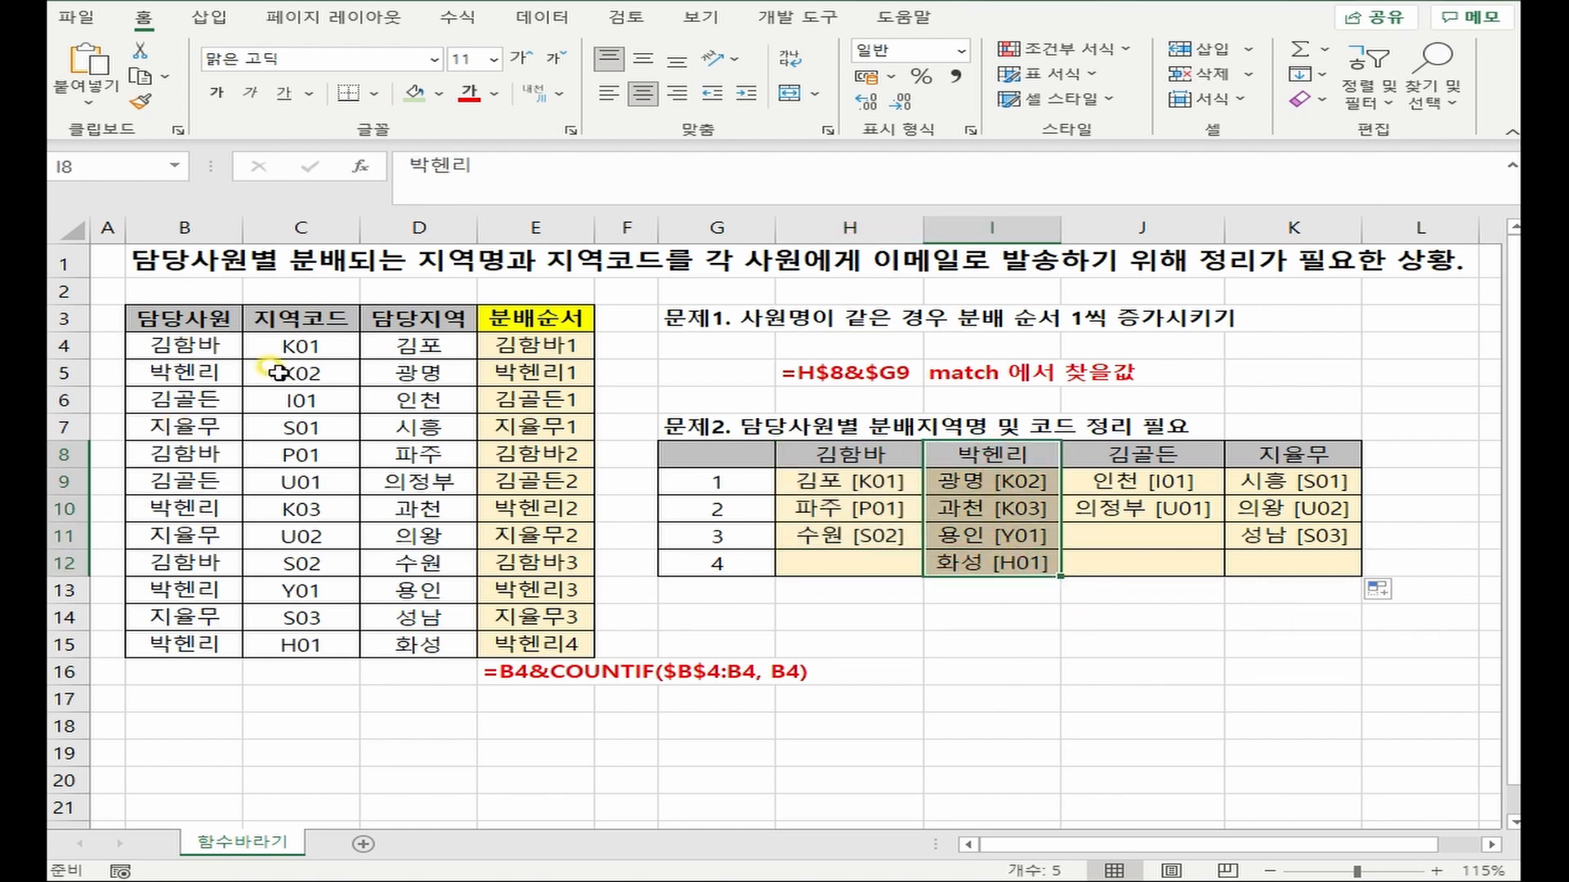